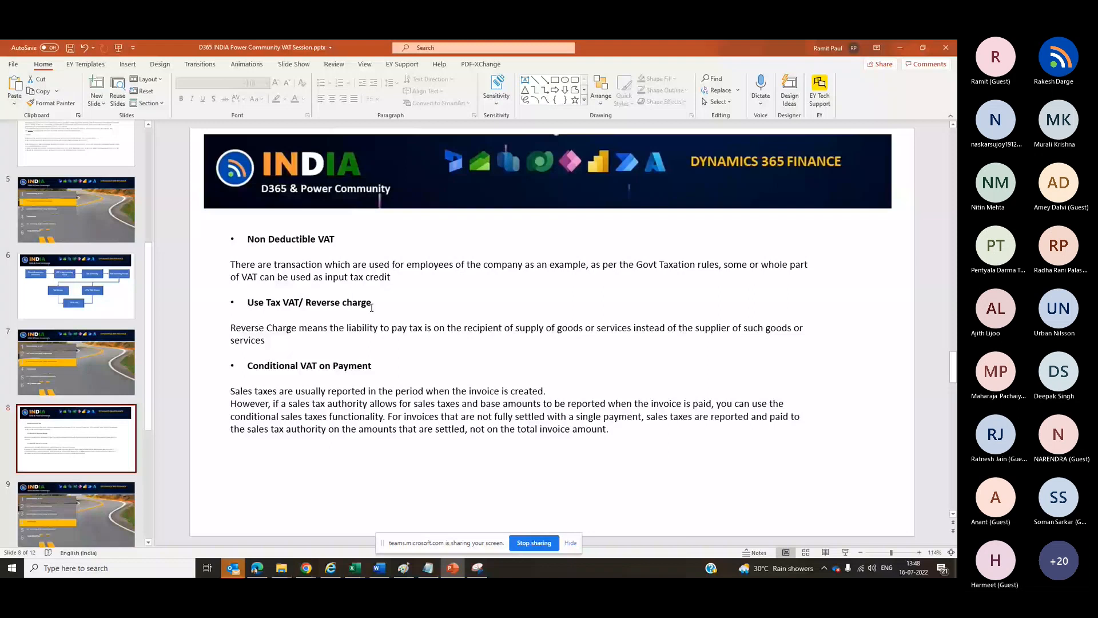
- Insert "not" in the Non Deductible VAT description so it says the VAT "can not be used as input tax credit"
{"action": "left_click", "coordinate": [278, 277]}
{"action": "type", "text": "not"}
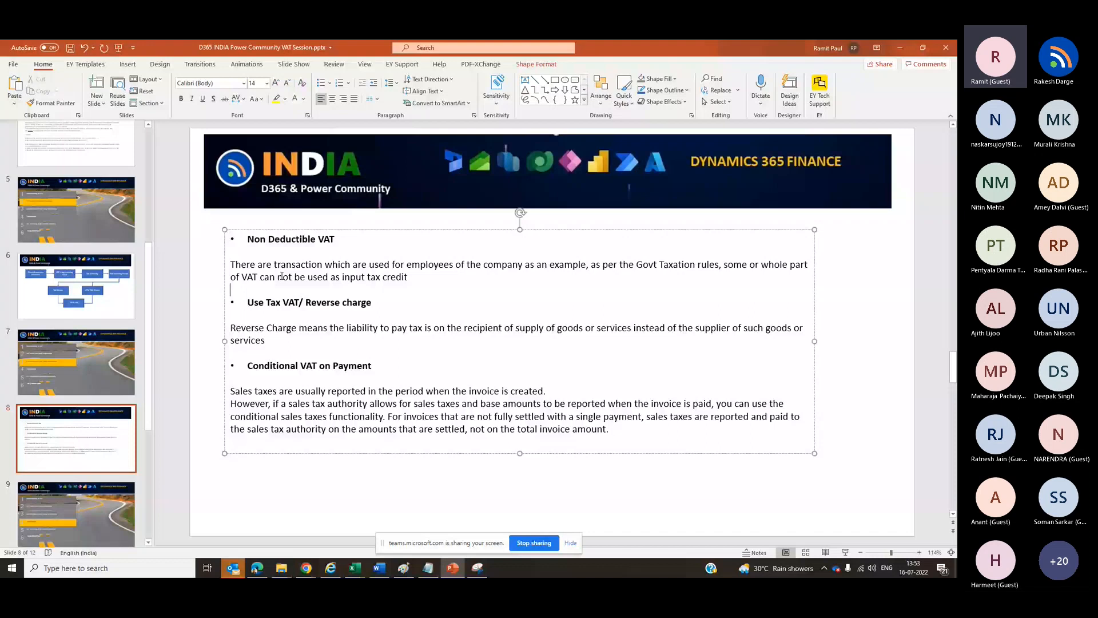
- Review the definitions of Use Tax VAT/ Reverse charge and Conditional VAT on Payment on slide 8
{"action": "key", "text": "Down"}
{"action": "key", "text": "Down"}
{"action": "key", "text": "Down"}
{"action": "key", "text": "Down"}
{"action": "key", "text": "Down"}
{"action": "key", "text": "Down"}
{"action": "key", "text": "Down"}
{"action": "key", "text": "Up"}
{"action": "left_click", "coordinate": [375, 363]}
{"action": "double_click", "coordinate": [376, 363]}
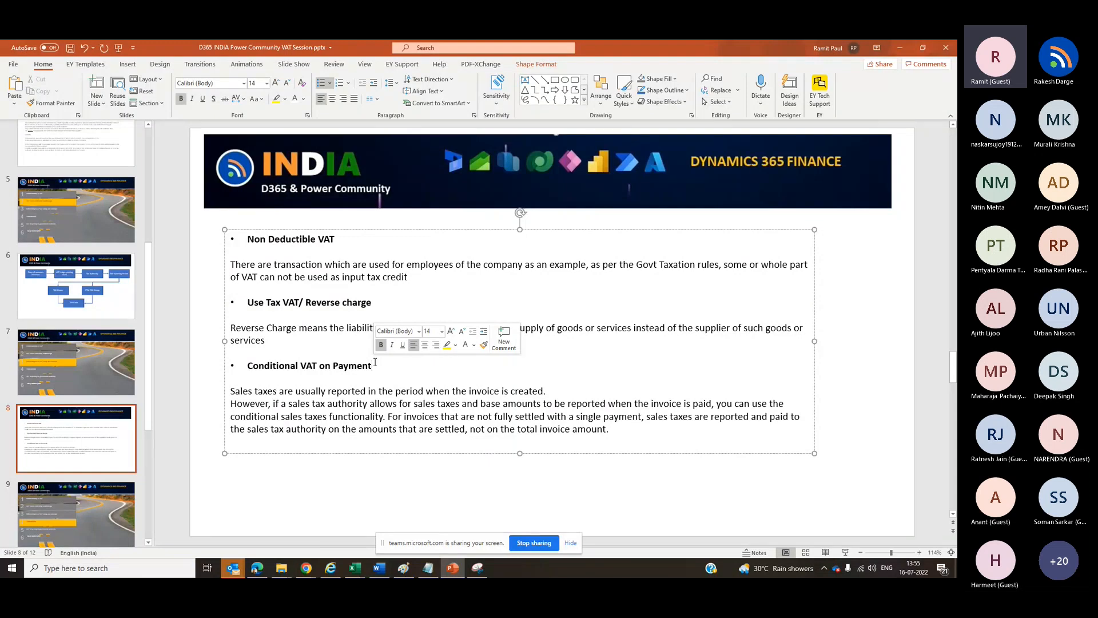
{"action": "left_click", "coordinate": [334, 374]}
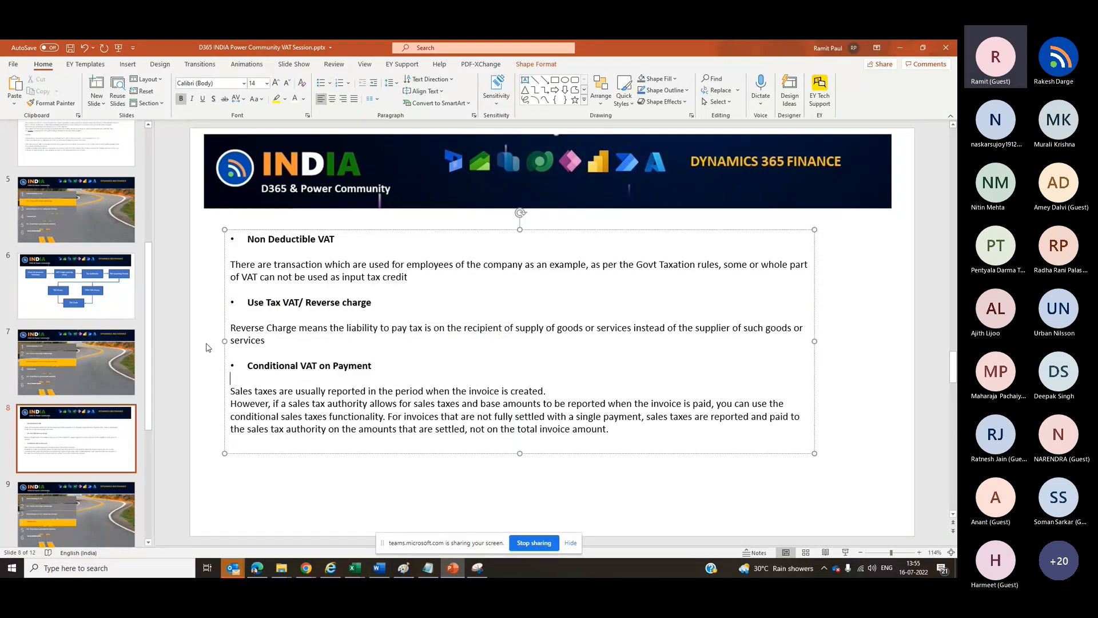
{"action": "left_click", "coordinate": [150, 350]}
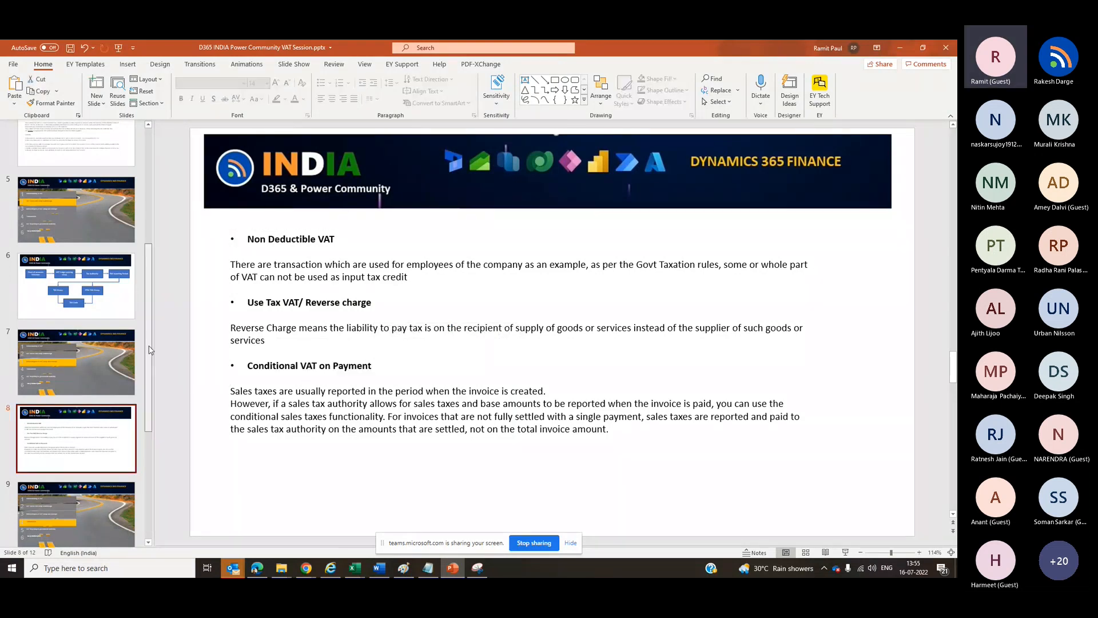
- Look at the Transactions and VAT Reporting agenda slides, and show the VAT setup flow diagram on slide 6
{"action": "left_click_drag", "start_coordinate": [149, 350], "coordinate": [150, 386]}
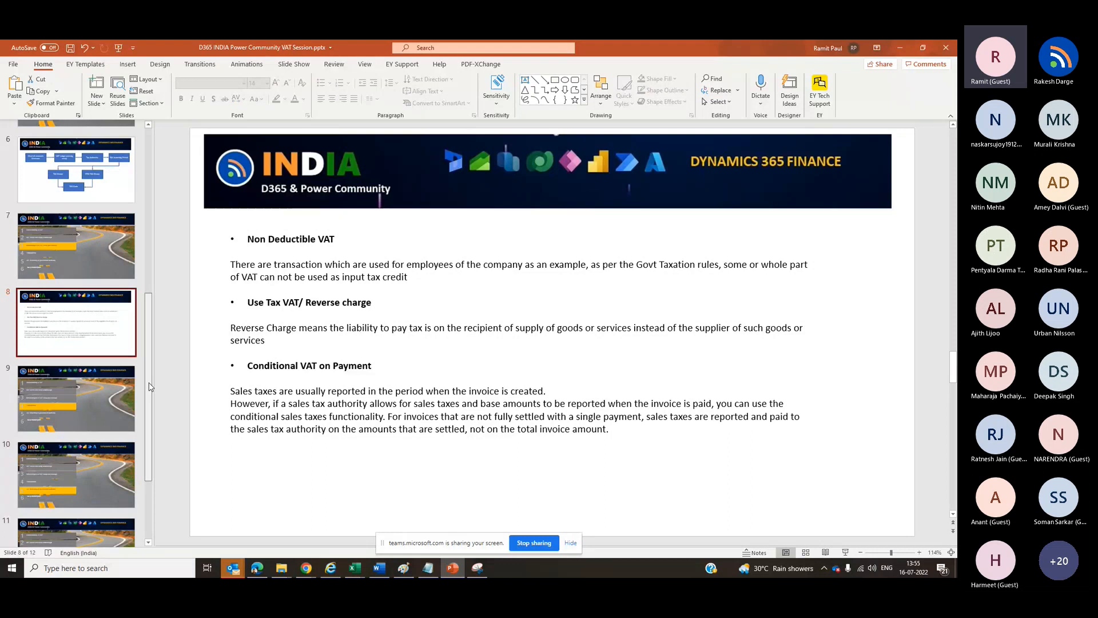
{"action": "left_click", "coordinate": [108, 398]}
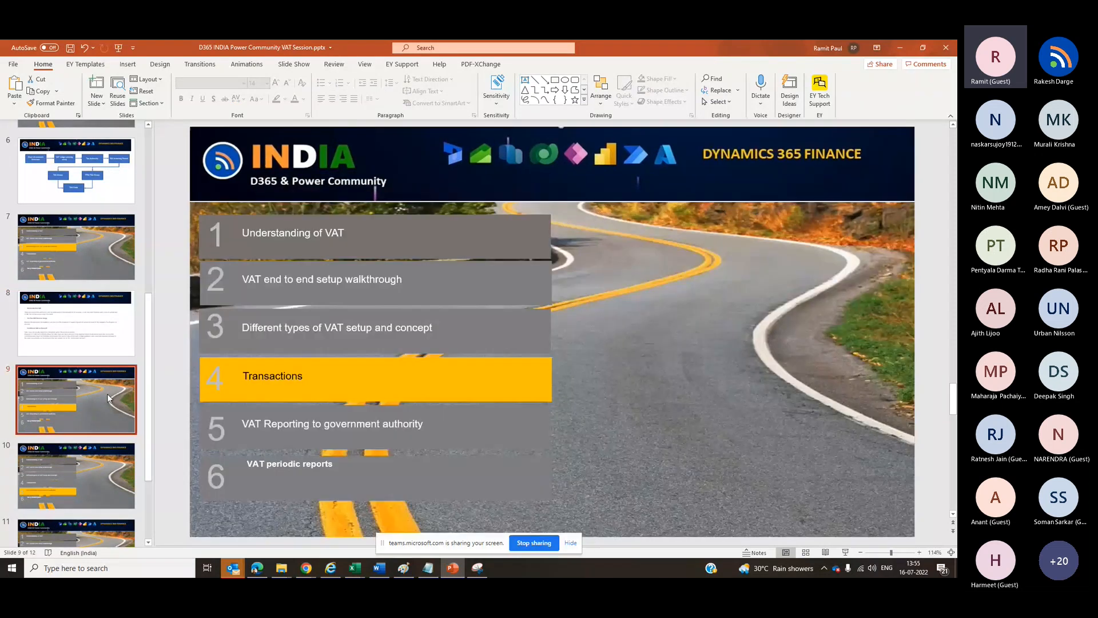
{"action": "left_click", "coordinate": [95, 457]}
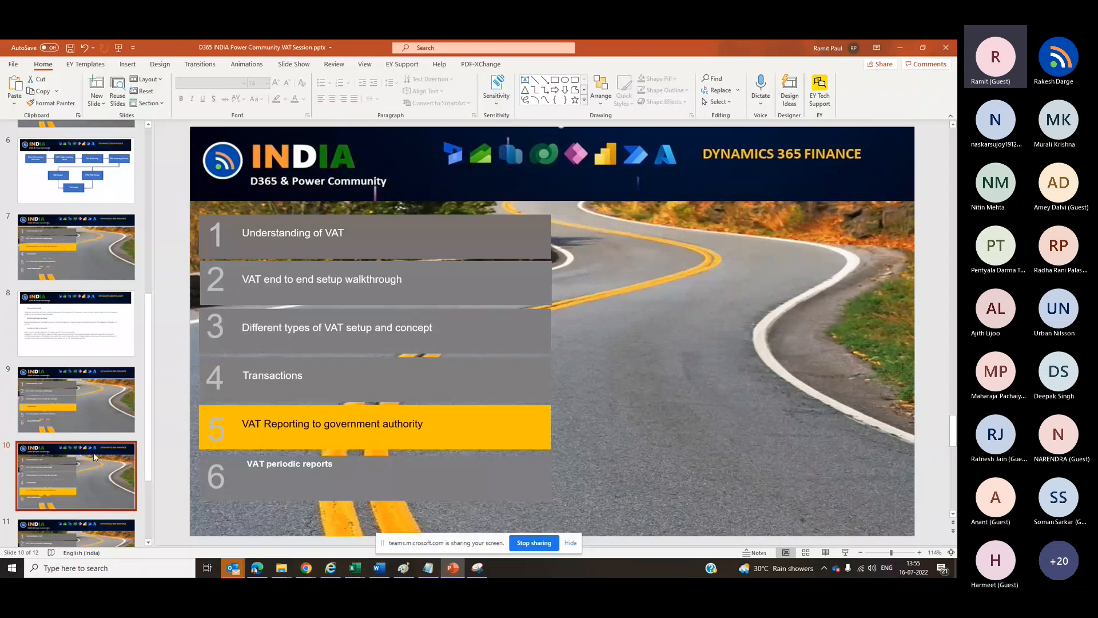
{"action": "scroll", "coordinate": [93, 452], "scroll_direction": "down", "scroll_amount": 3}
{"action": "scroll", "coordinate": [94, 452], "scroll_direction": "up", "scroll_amount": 5}
{"action": "left_click", "coordinate": [94, 324]}
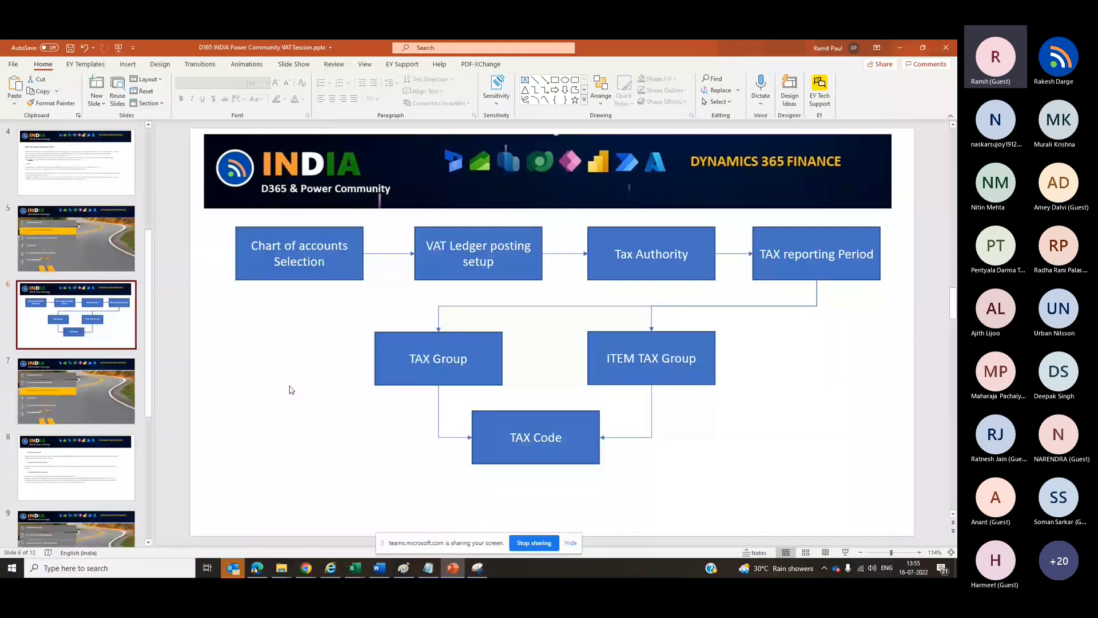
{"action": "left_click", "coordinate": [327, 330]}
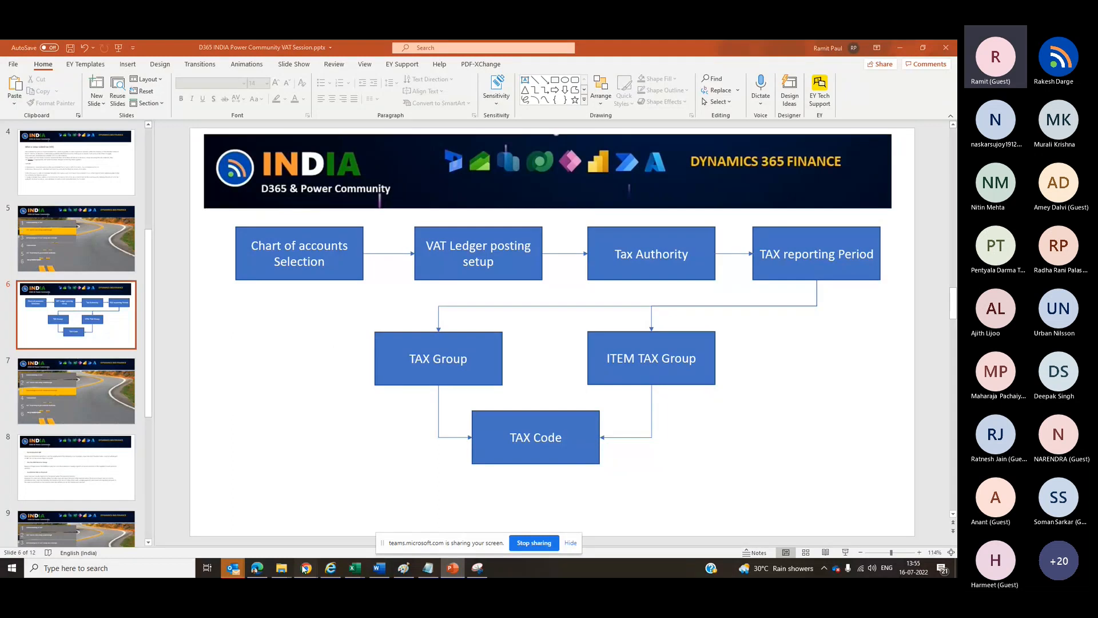
- Switch to Finance and Operations in Chrome and open the Main accounts page of the General ledger module's chart of accounts
{"action": "mouse_move", "coordinate": [303, 570]}
{"action": "left_click", "coordinate": [252, 521]}
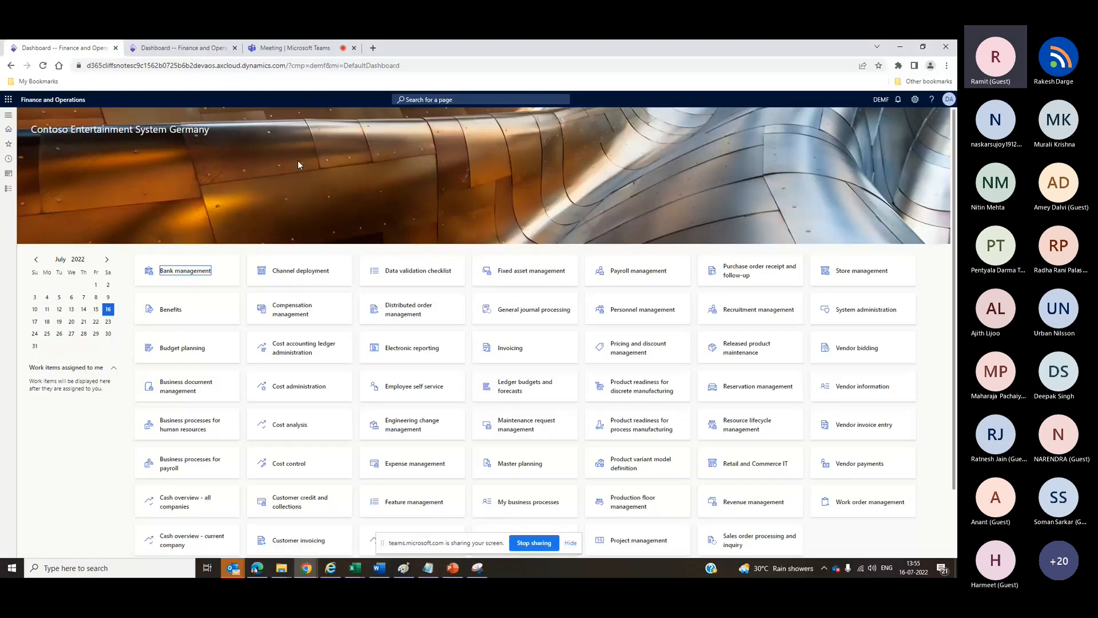
{"action": "left_click", "coordinate": [8, 188]}
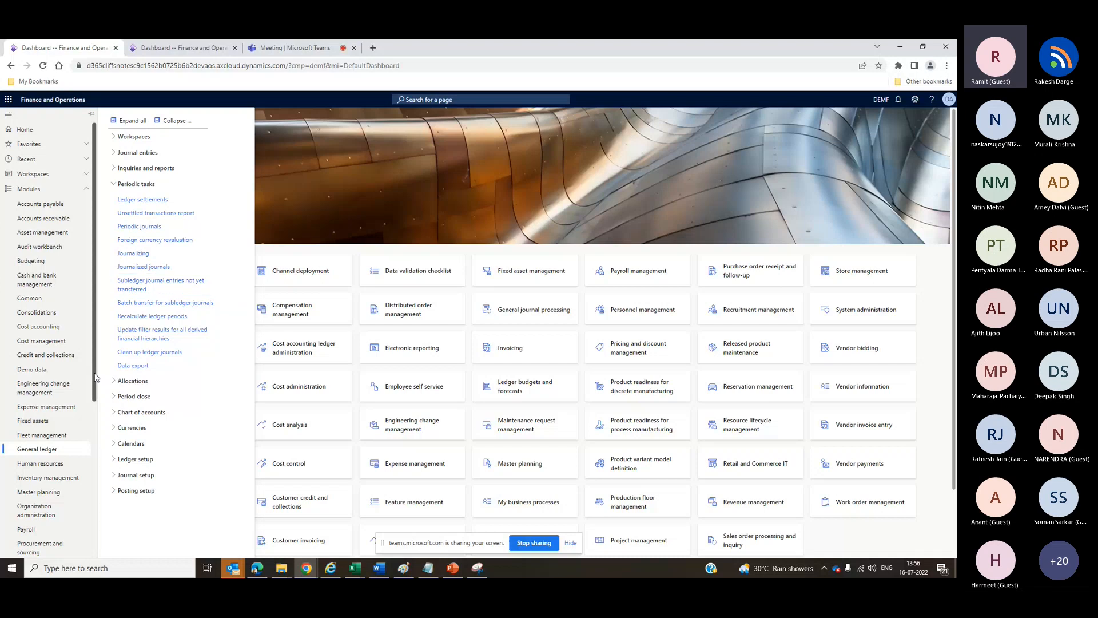
{"action": "left_click_drag", "start_coordinate": [96, 378], "coordinate": [97, 419]}
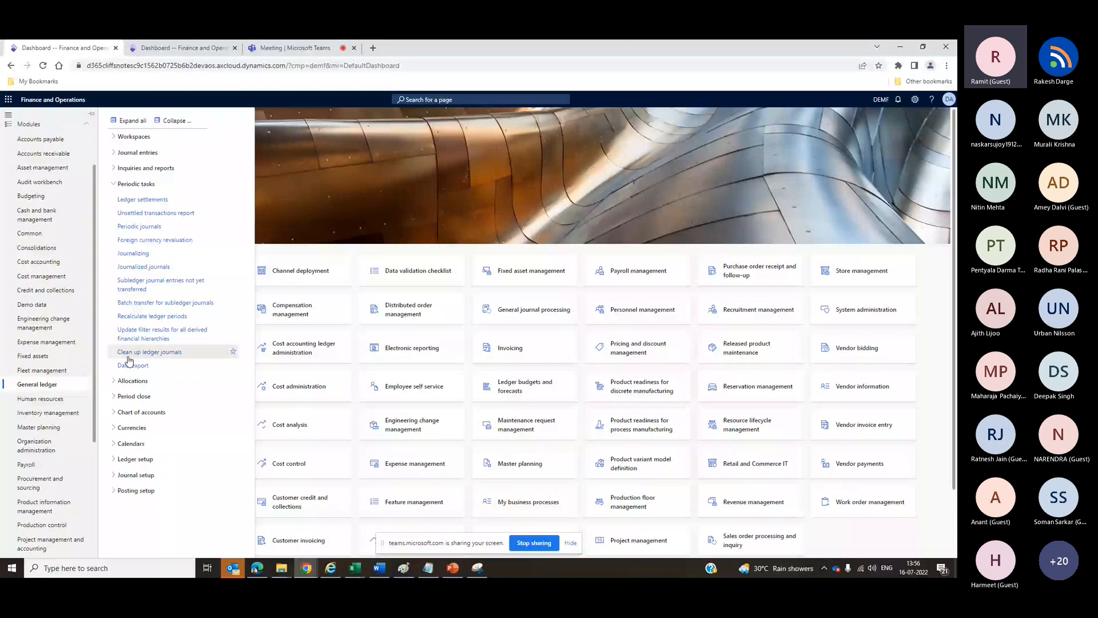
{"action": "left_click", "coordinate": [129, 412]}
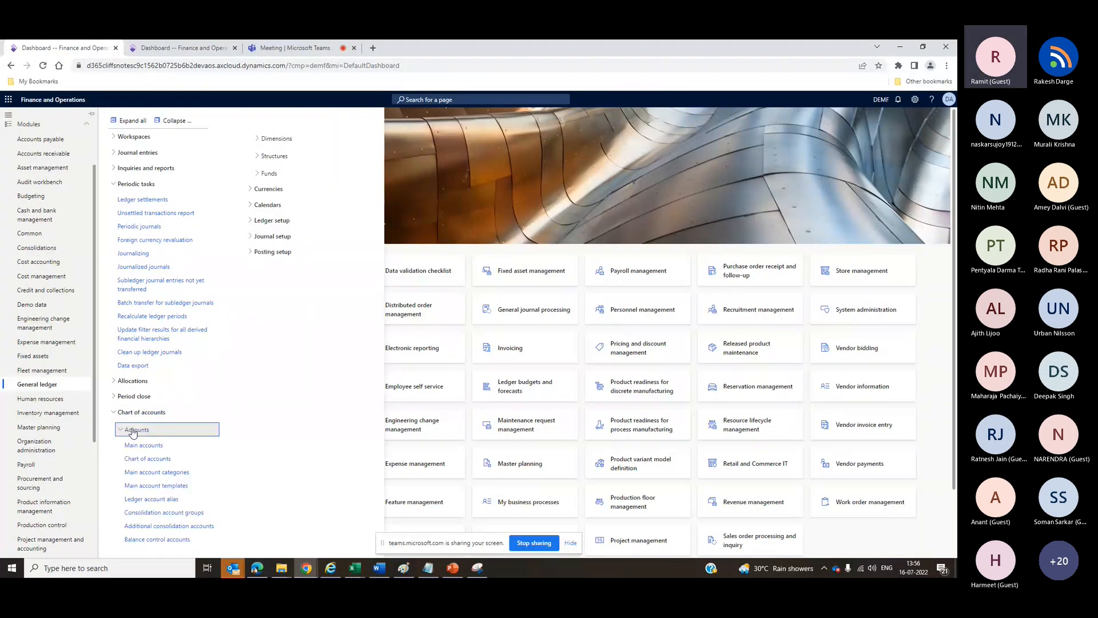
{"action": "left_click", "coordinate": [143, 445]}
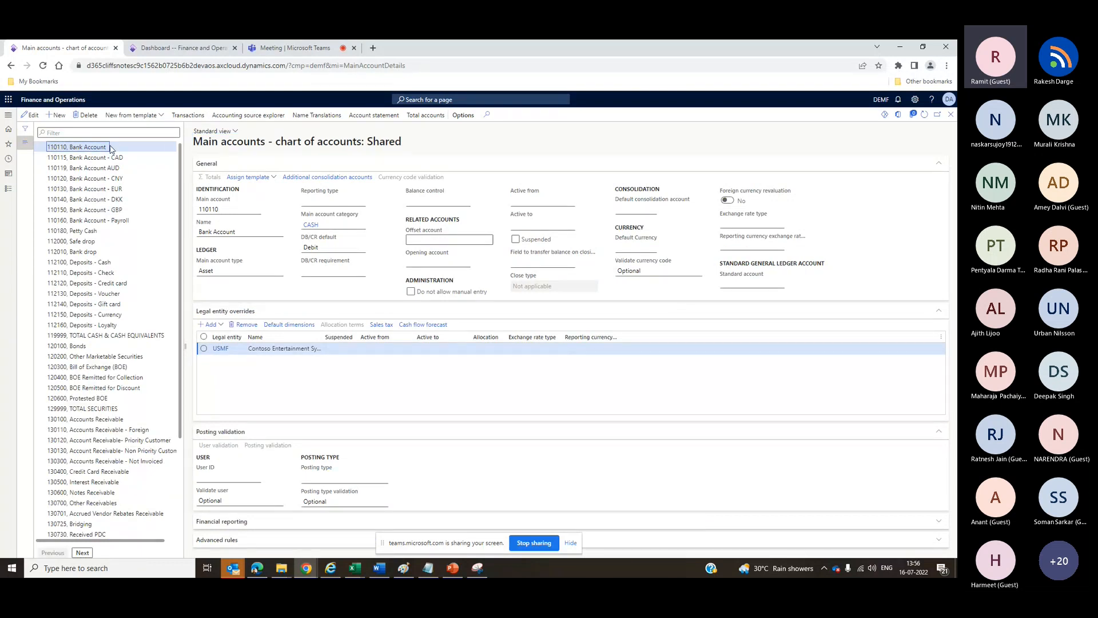
- Filter the main accounts list by "vat" to find the VAT-related accounts
{"action": "scroll", "coordinate": [178, 375], "scroll_direction": "down", "scroll_amount": 3}
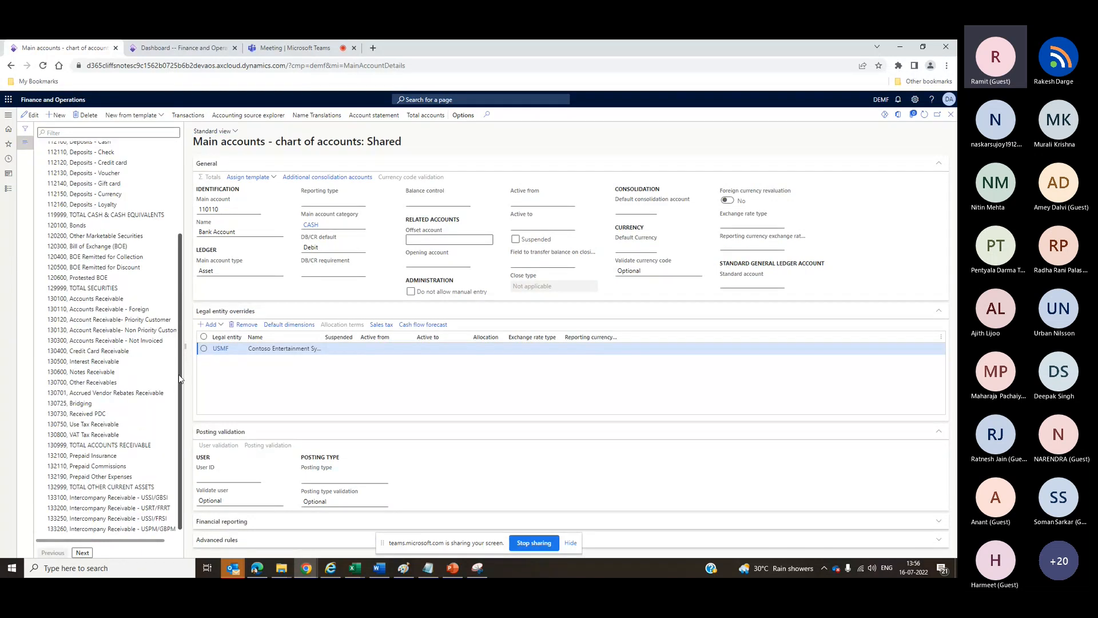
{"action": "scroll", "coordinate": [136, 162], "scroll_direction": "up", "scroll_amount": 3}
{"action": "left_click", "coordinate": [113, 135]}
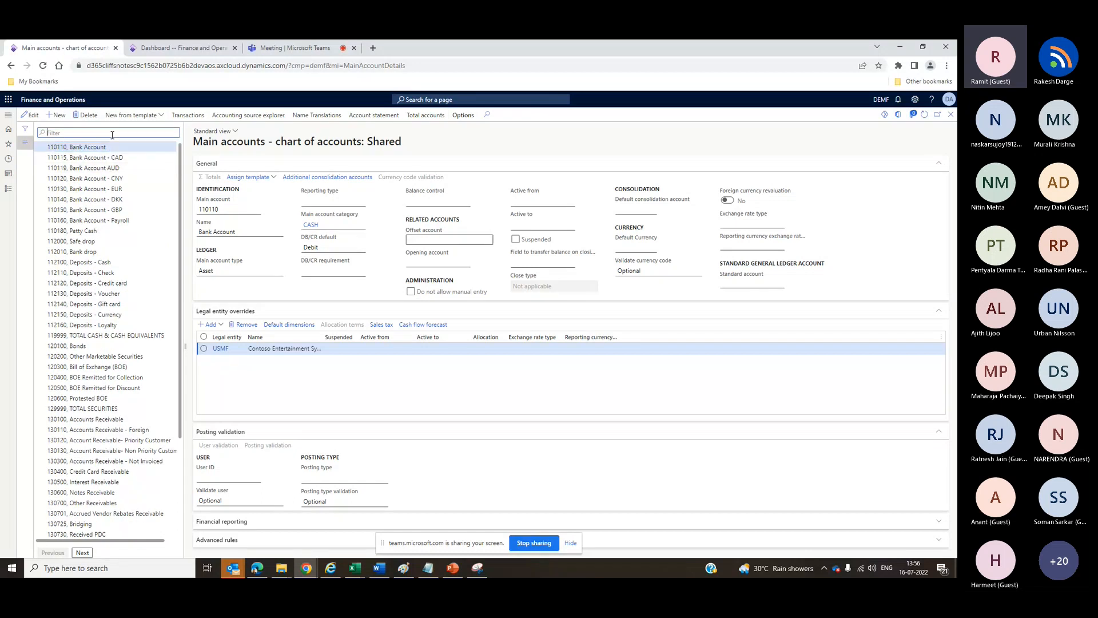
{"action": "type", "text": "vat"}
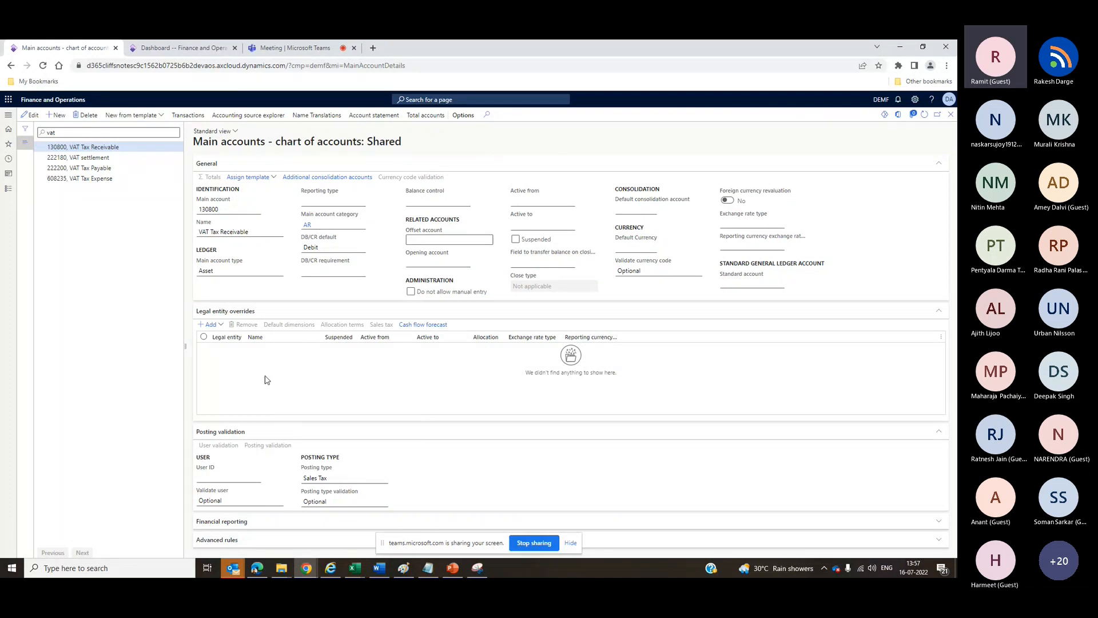
- Check the VAT Ledger posting setup stage in the PowerPoint flow diagram and return to Finance and Operations
{"action": "key", "text": "alt+Tab"}
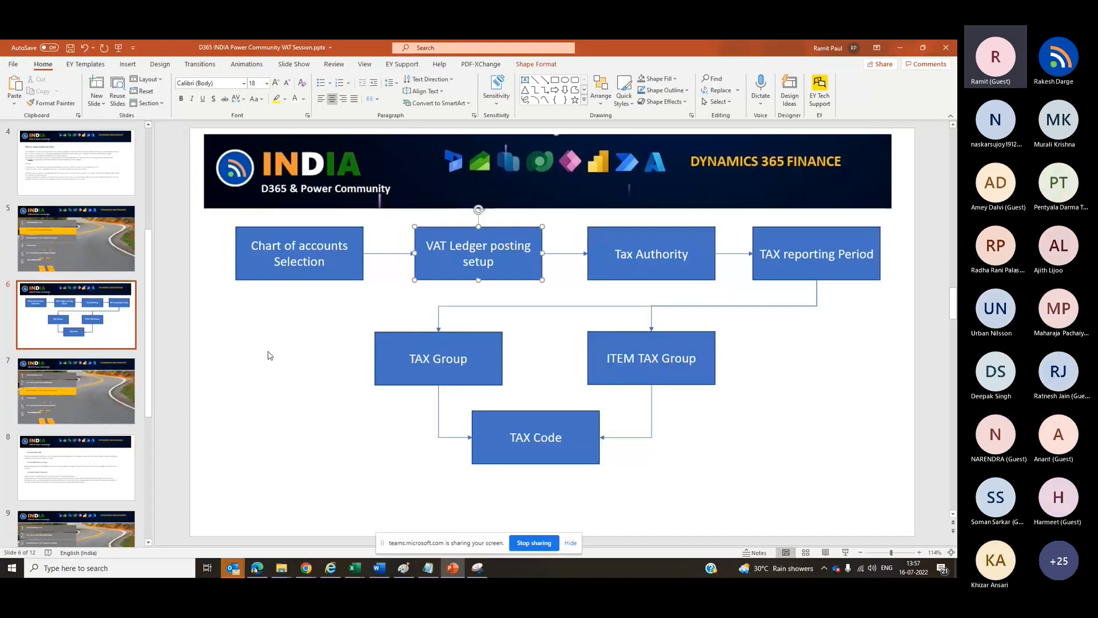
{"action": "left_click", "coordinate": [270, 355]}
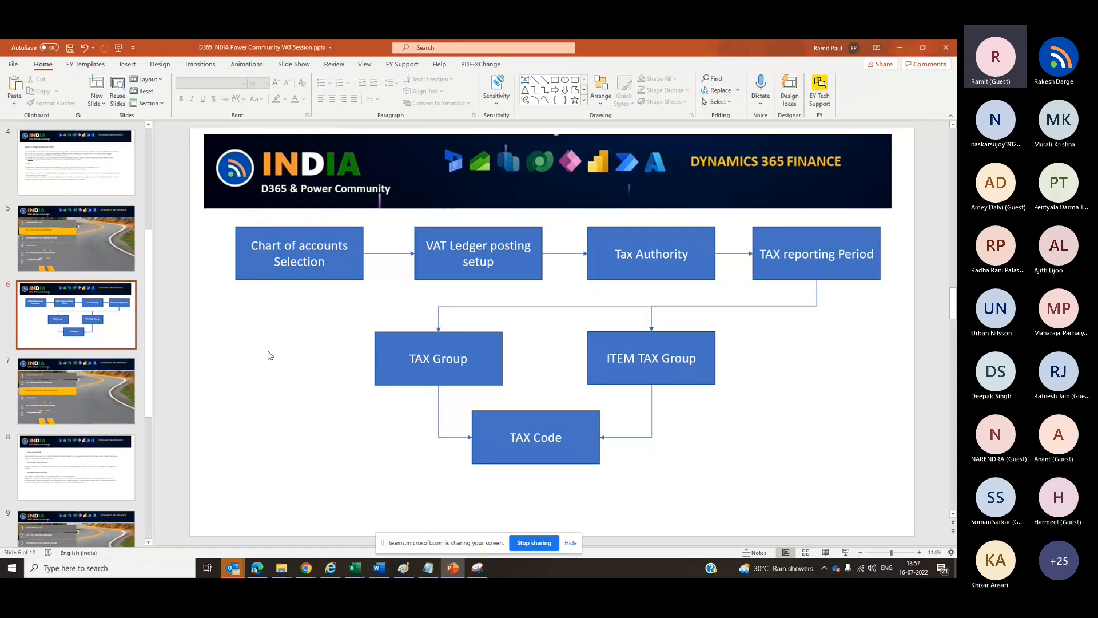
{"action": "key", "text": "alt+Tab"}
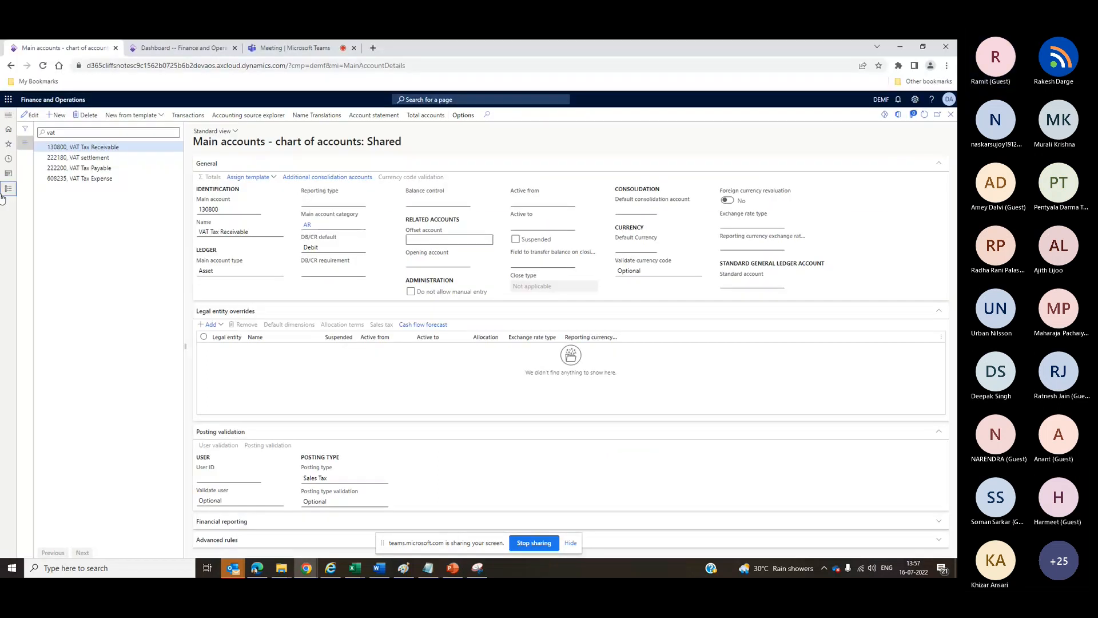
- Open the Ledger posting groups page from the sales tax setup of the Tax module
{"action": "left_click", "coordinate": [3, 195]}
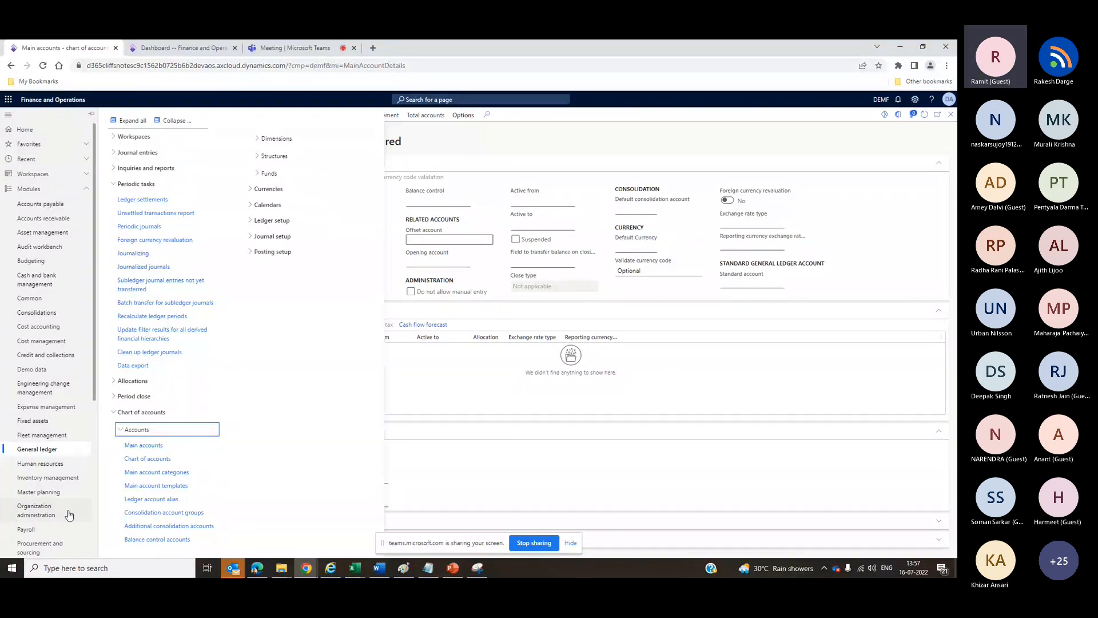
{"action": "left_click_drag", "start_coordinate": [95, 397], "coordinate": [95, 554]}
{"action": "left_click", "coordinate": [67, 491]}
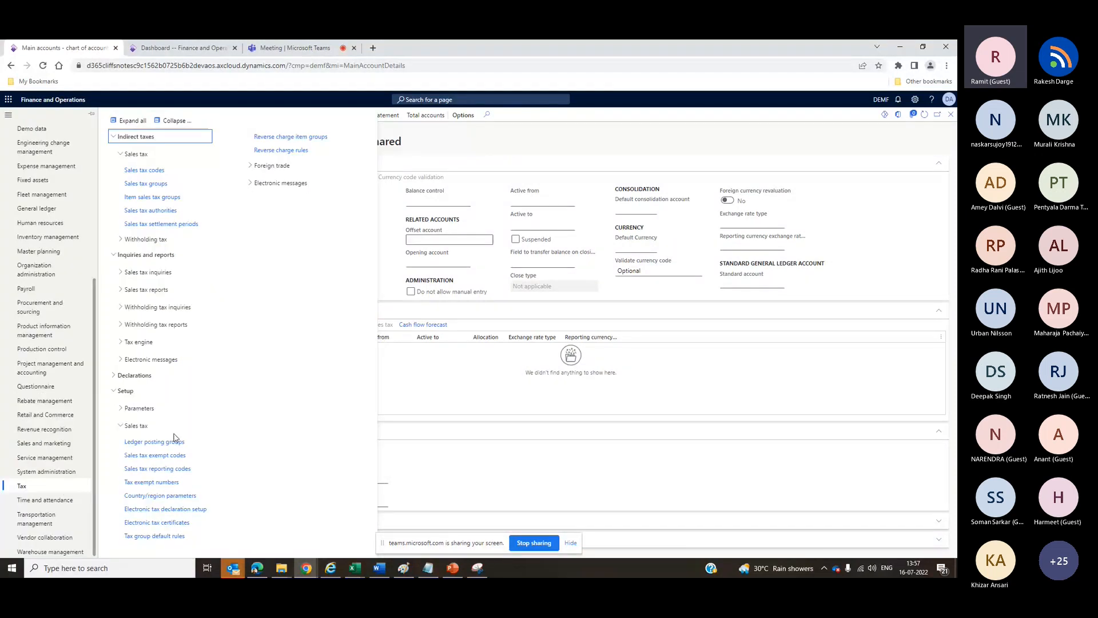
{"action": "left_click", "coordinate": [153, 442]}
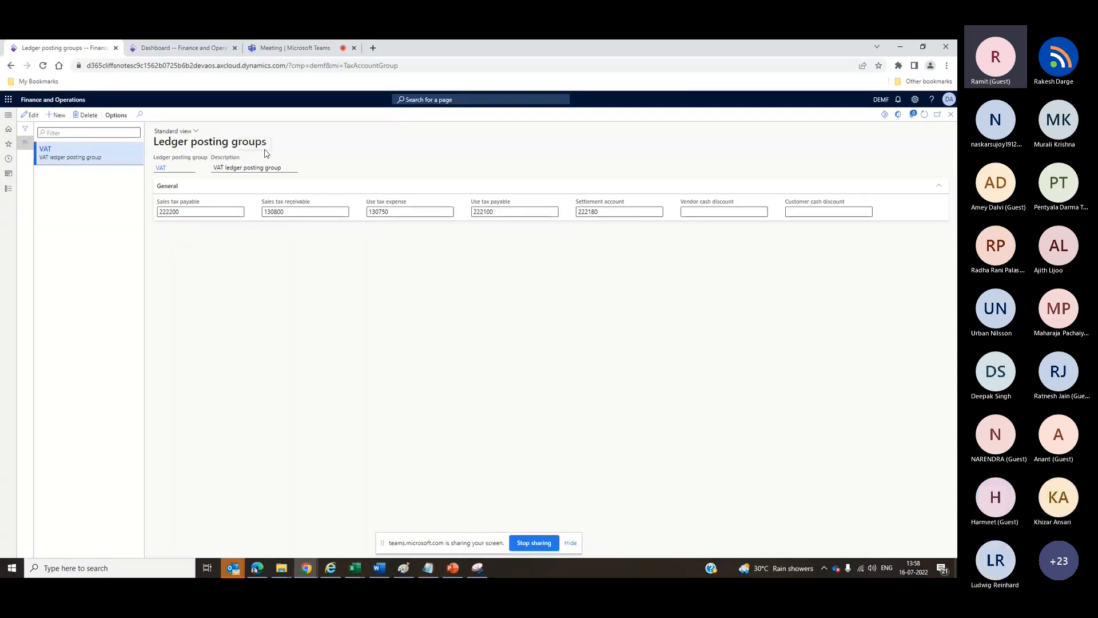
- Examine the sales tax payable, sales tax receivable and use tax expense accounts of the VAT ledger posting group
{"action": "left_click", "coordinate": [75, 155]}
{"action": "left_click_drag", "start_coordinate": [155, 210], "coordinate": [200, 203]}
{"action": "left_click", "coordinate": [215, 222]}
{"action": "left_click_drag", "start_coordinate": [307, 203], "coordinate": [262, 202]}
{"action": "left_click", "coordinate": [381, 300]}
{"action": "left_click", "coordinate": [517, 143]}
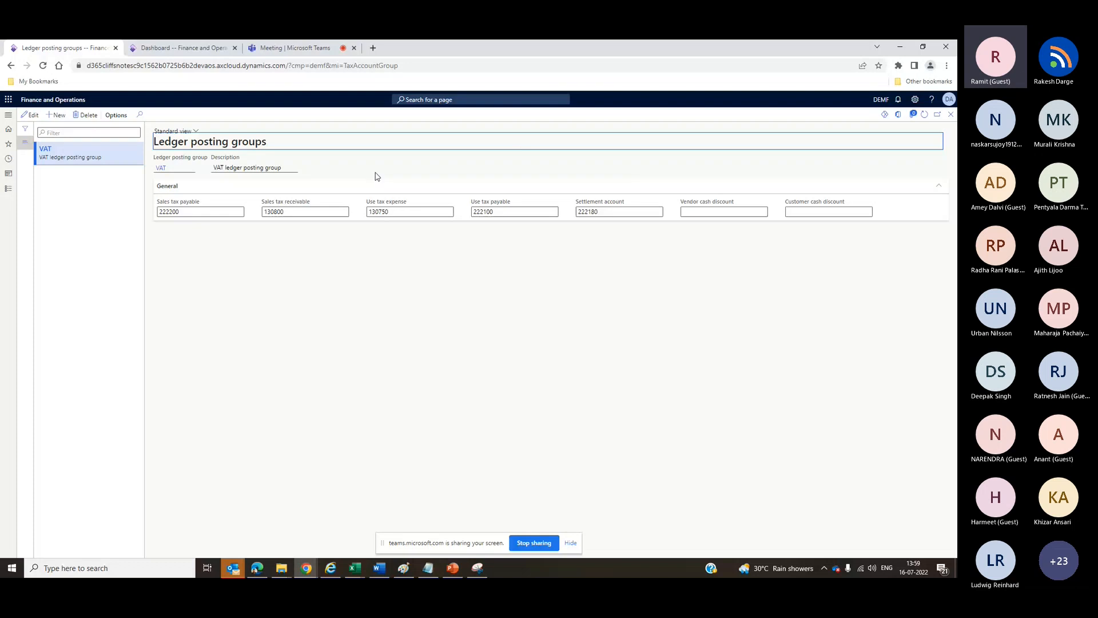
{"action": "left_click_drag", "start_coordinate": [310, 201], "coordinate": [262, 209]}
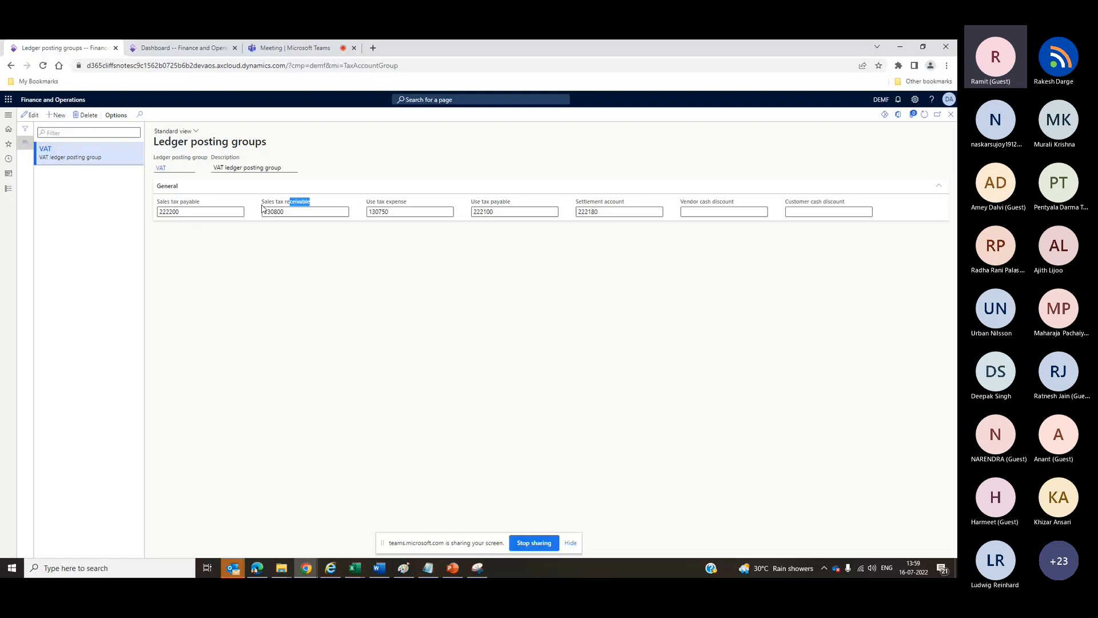
{"action": "left_click_drag", "start_coordinate": [200, 205], "coordinate": [161, 209]}
{"action": "left_click_drag", "start_coordinate": [407, 202], "coordinate": [363, 211]}
{"action": "left_click", "coordinate": [487, 154]}
- Check the Tax Authority stage of the PowerPoint setup flow and return to the Tax module pages in Finance and Operations
{"action": "key", "text": "alt+Tab"}
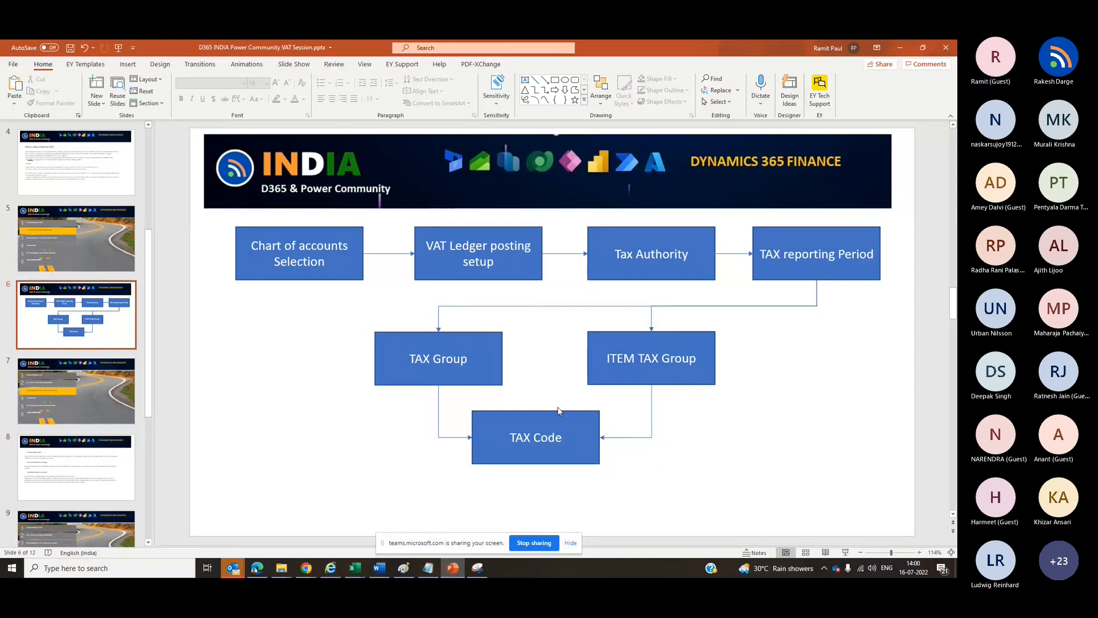
{"action": "mouse_move", "coordinate": [305, 574]}
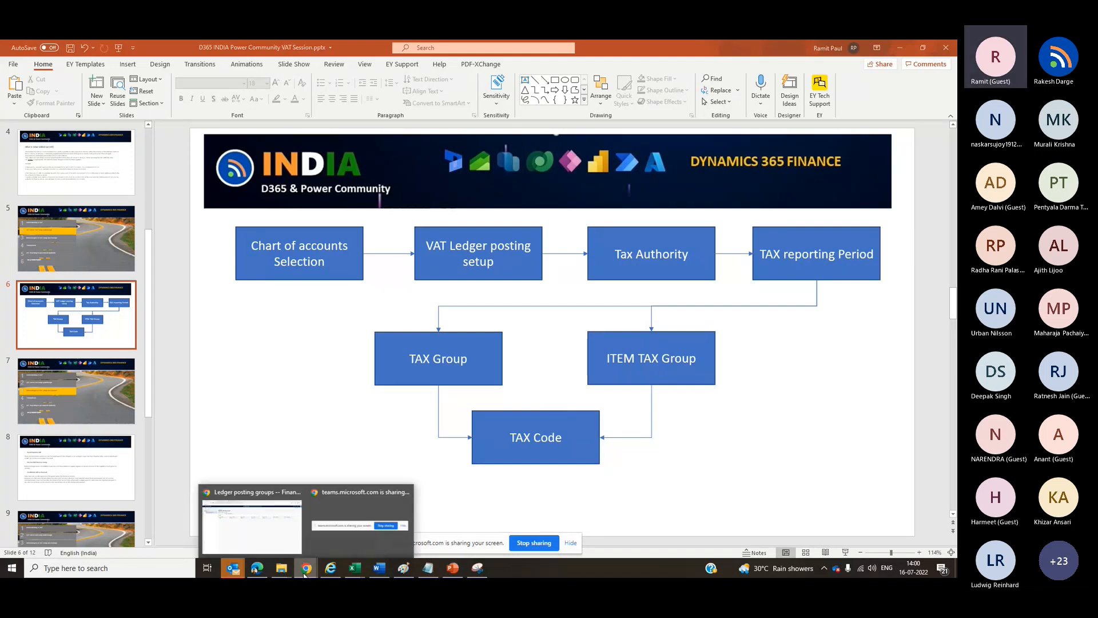
{"action": "left_click", "coordinate": [265, 534]}
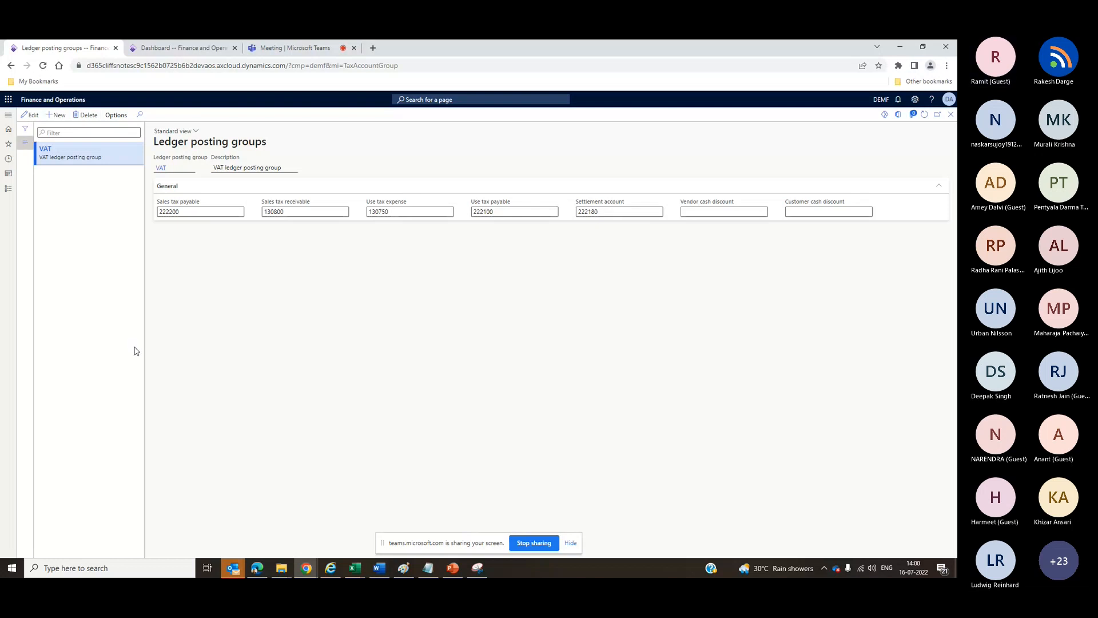
{"action": "left_click", "coordinate": [12, 195]}
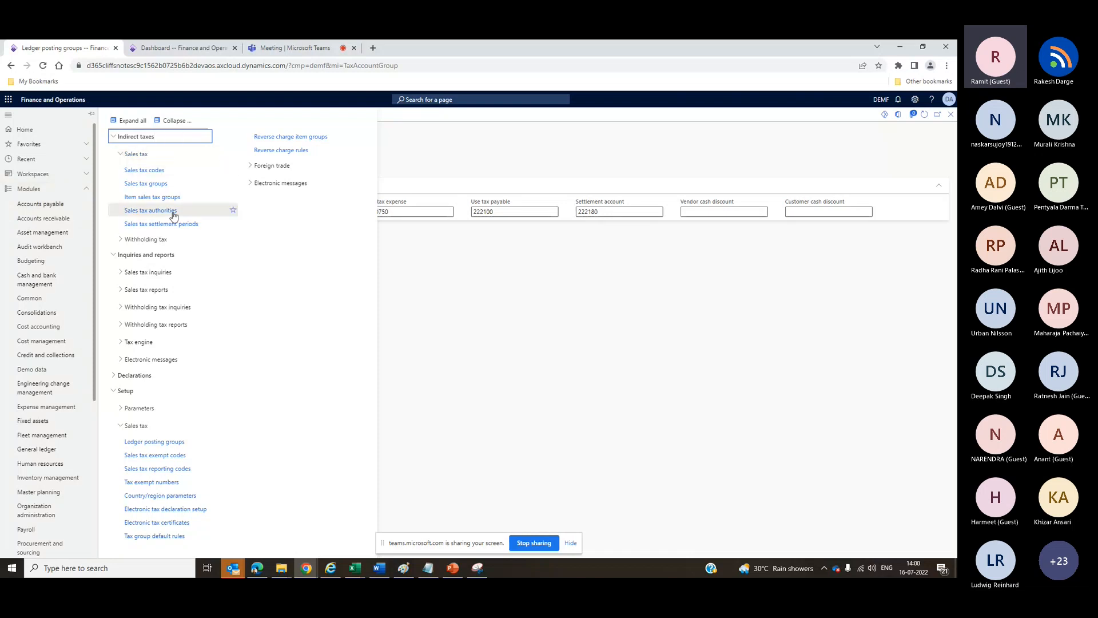
{"action": "key", "text": "alt+Tab"}
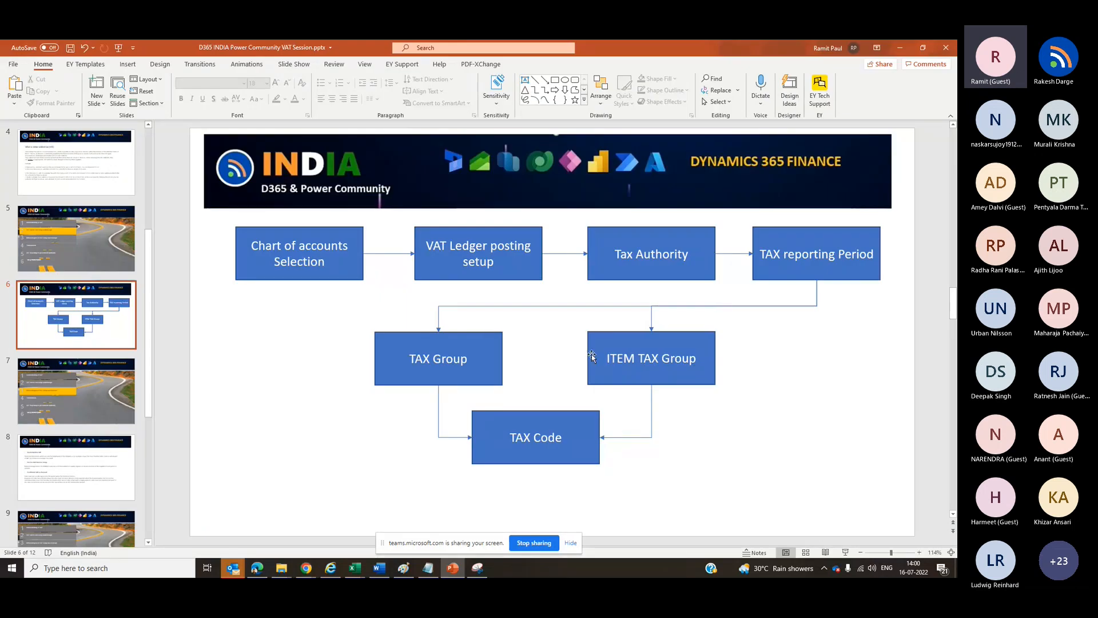
{"action": "key", "text": "alt+Tab"}
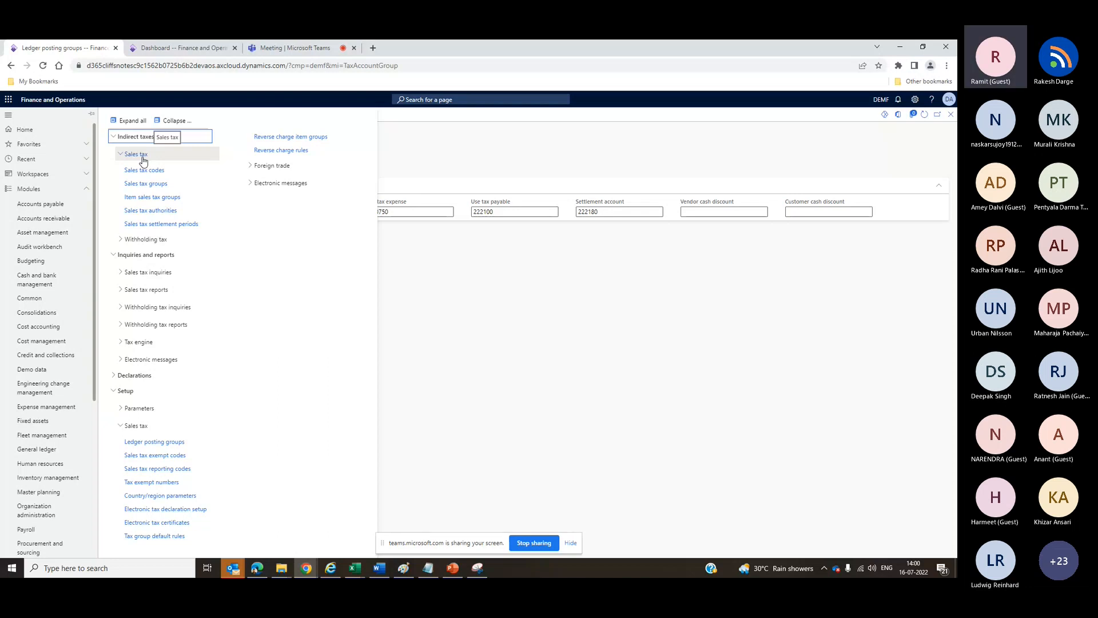
- Open the Sales tax authorities page under indirect taxes and examine the Berlin tax authority's vendor account
{"action": "left_click", "coordinate": [152, 210]}
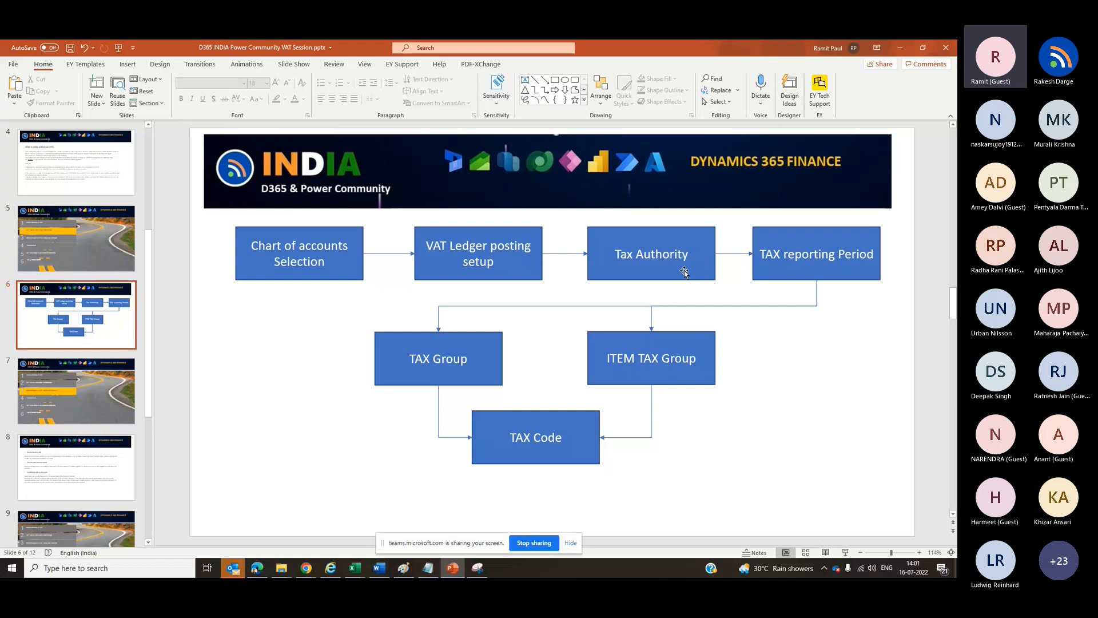
{"action": "key", "text": "alt+Tab"}
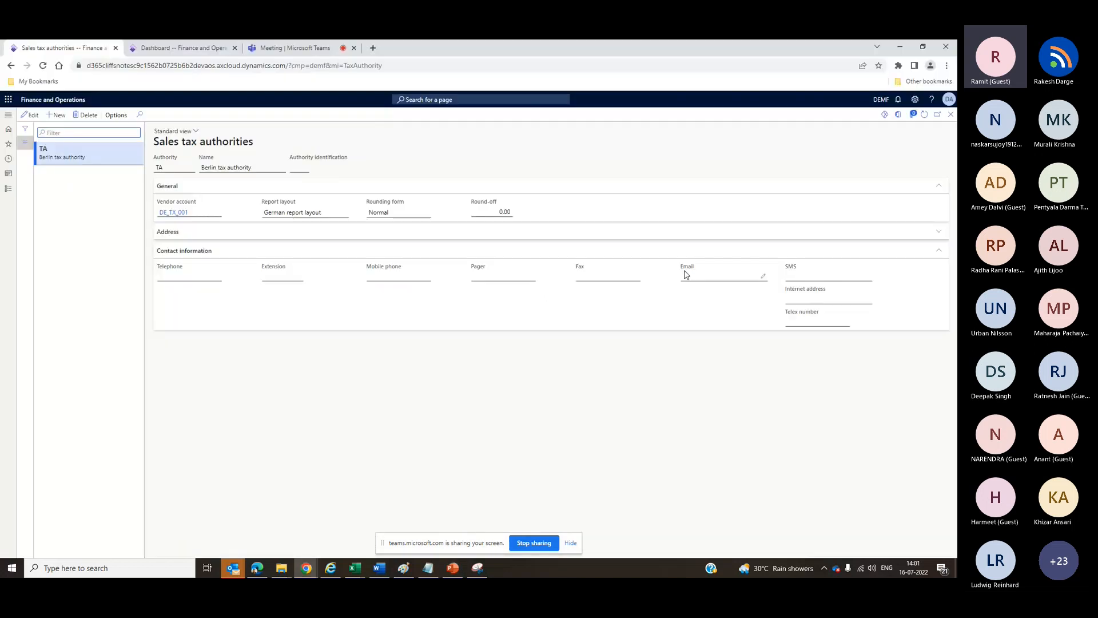
{"action": "left_click", "coordinate": [496, 141]}
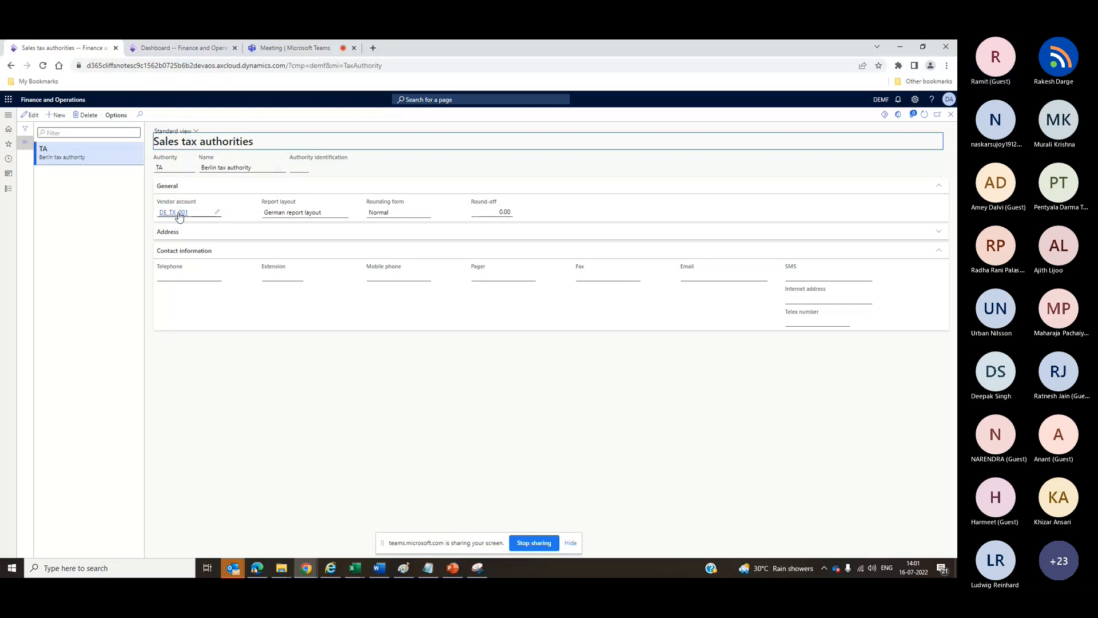
{"action": "mouse_move", "coordinate": [179, 215]}
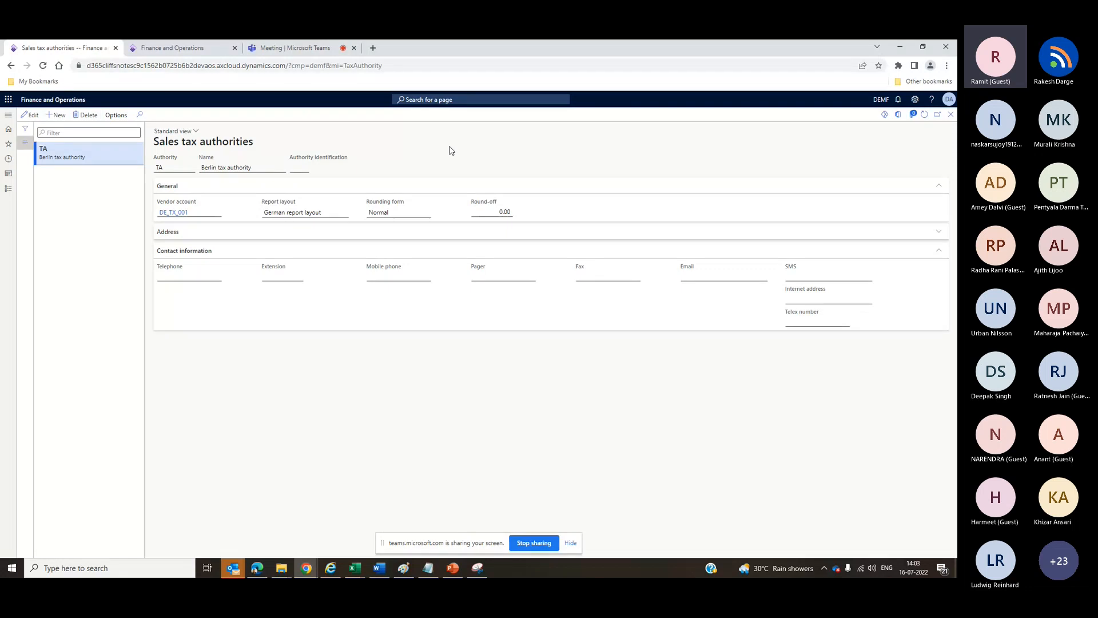
- Check the TAX reporting Period stage in the PowerPoint flow, then return to Finance and Operations and open the Sales tax settlement periods page
{"action": "key", "text": "alt+Tab"}
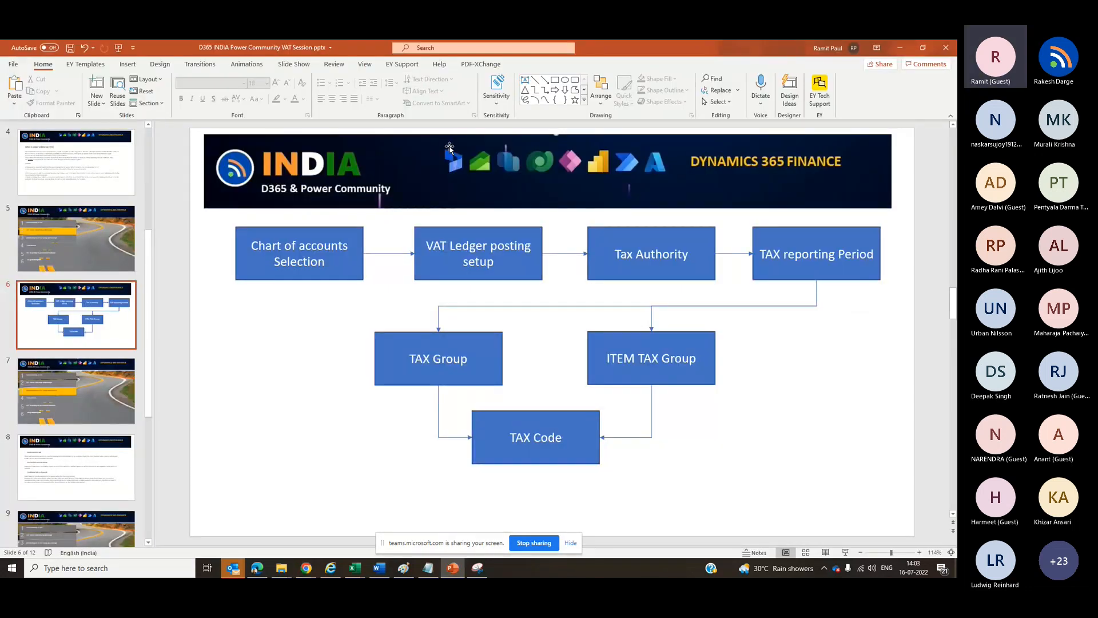
{"action": "key", "text": "alt+Tab"}
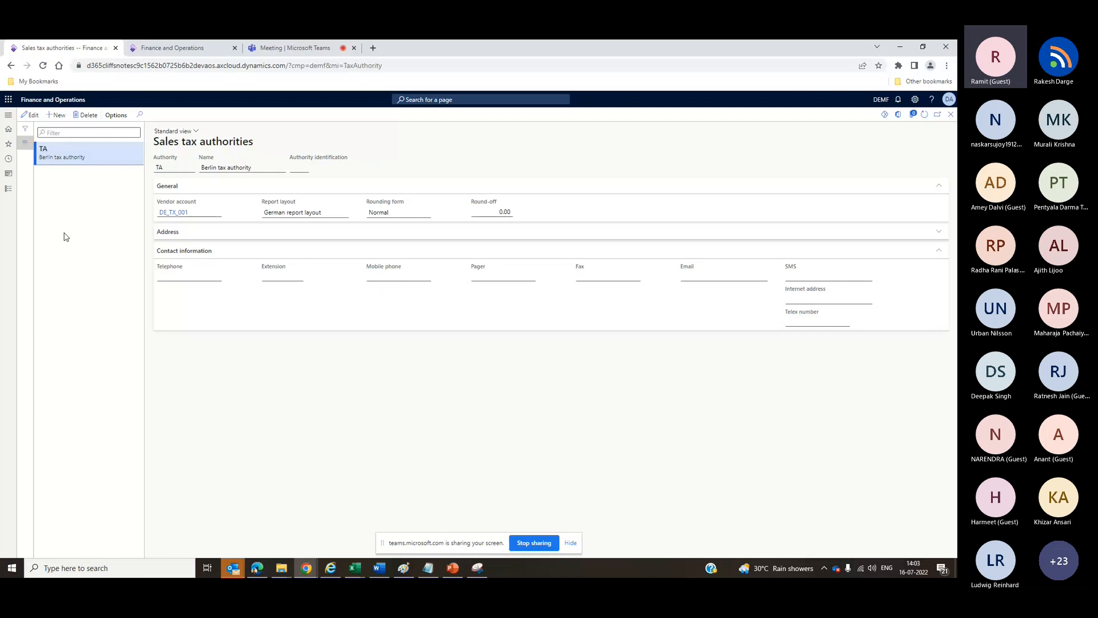
{"action": "left_click", "coordinate": [5, 191]}
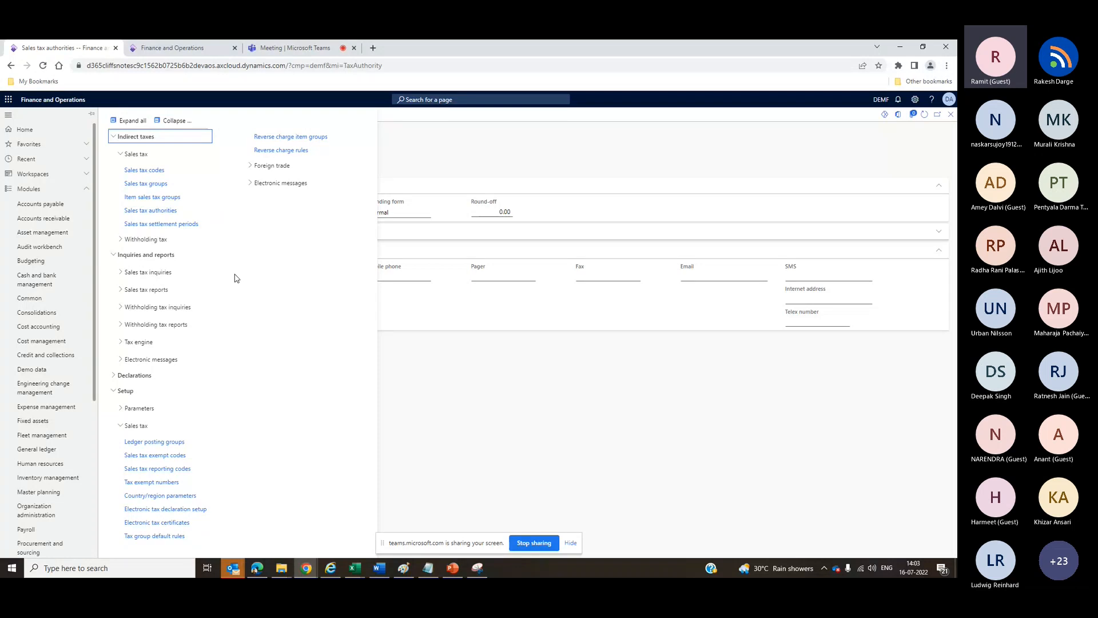
{"action": "left_click", "coordinate": [148, 224]}
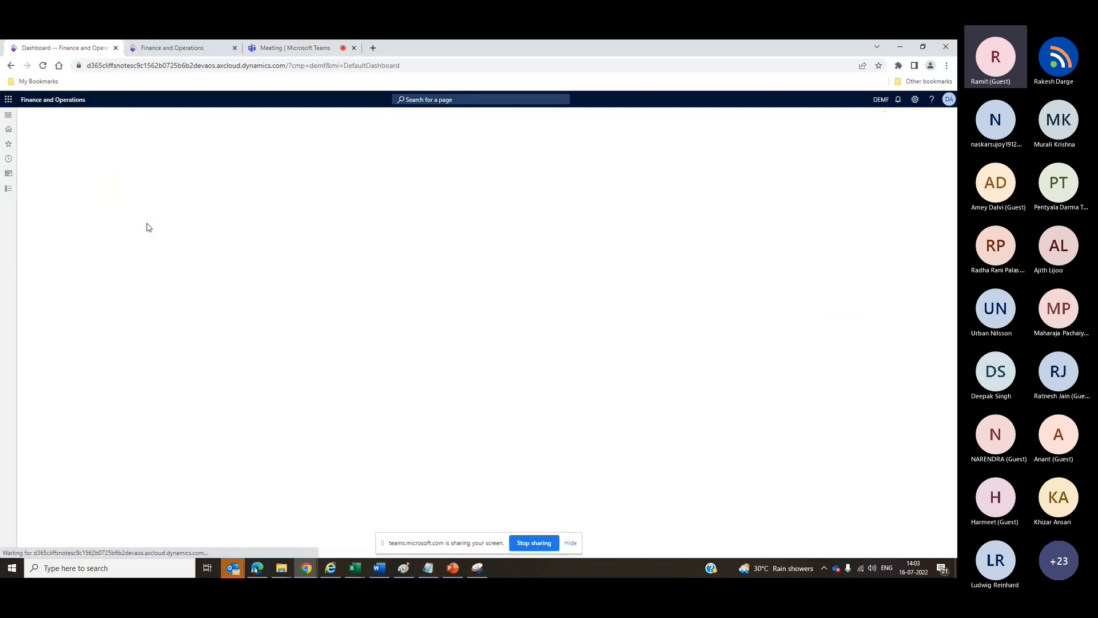
{"action": "left_click", "coordinate": [3, 188]}
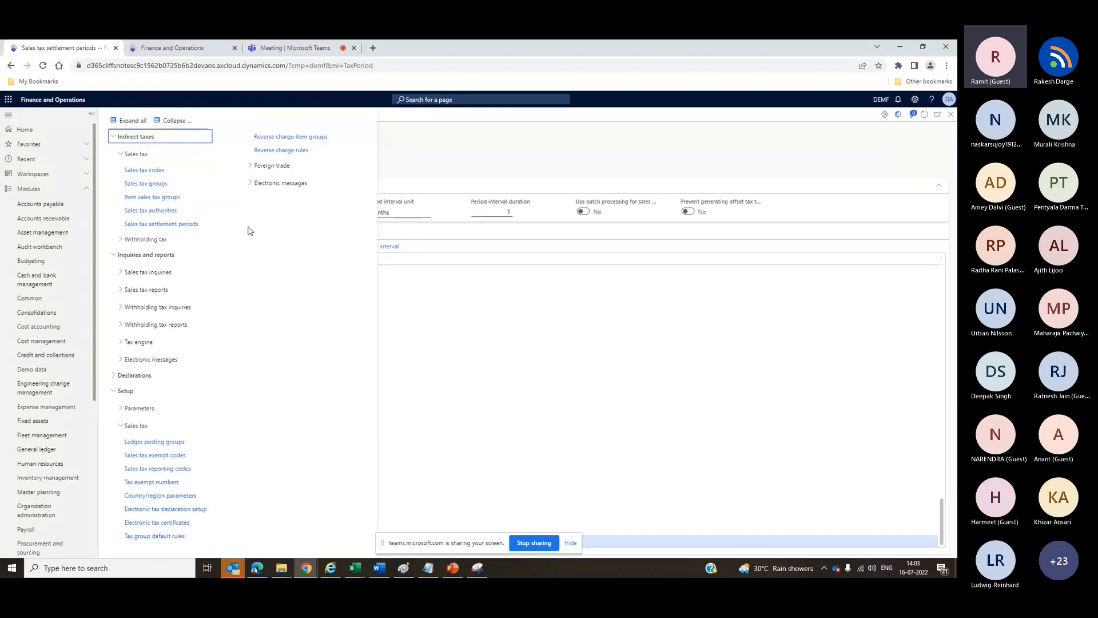
{"action": "left_click", "coordinate": [159, 227]}
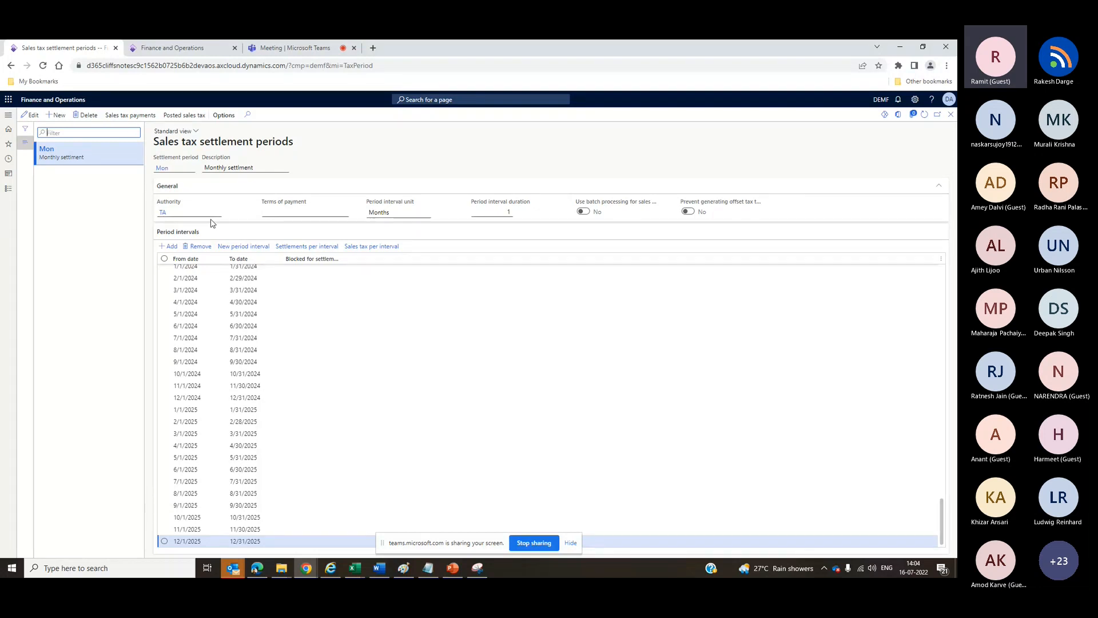
- Create a settlement period QTR with the description QTr and assign it to the Berlin tax authority TA
{"action": "left_click", "coordinate": [60, 116]}
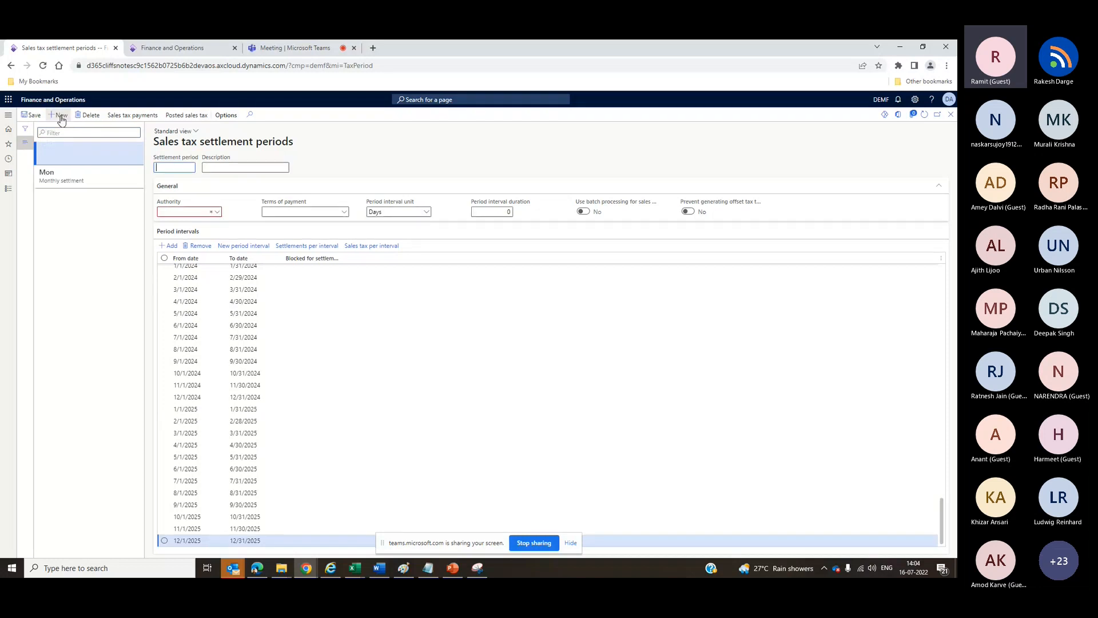
{"action": "type", "text": "QTR"}
{"action": "key", "text": "Tab"}
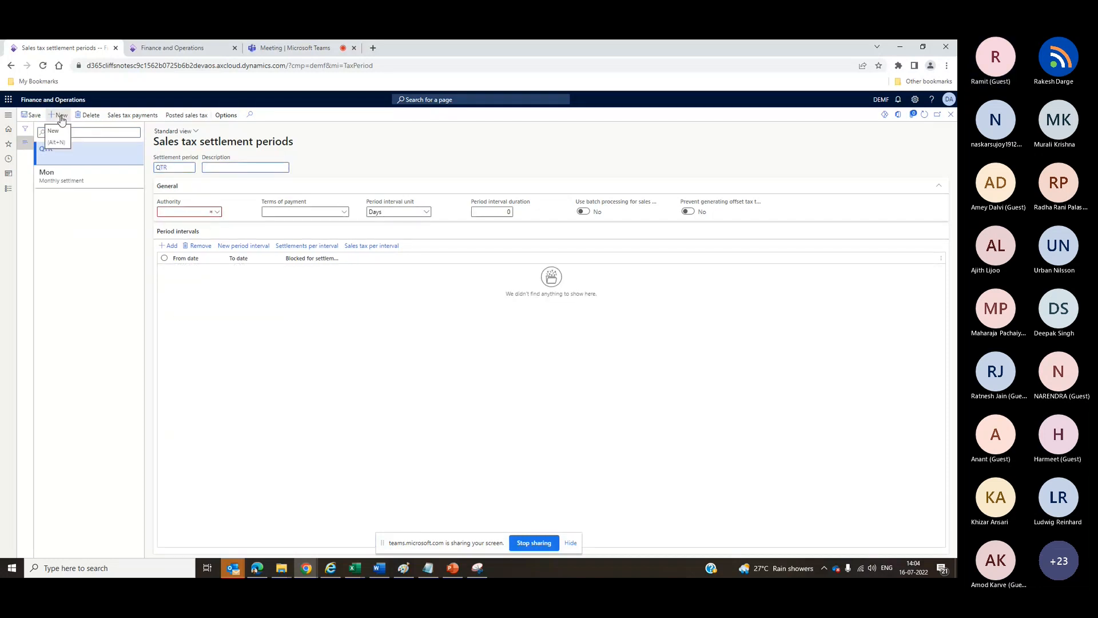
{"action": "type", "text": "QTr"}
{"action": "key", "text": "Tab"}
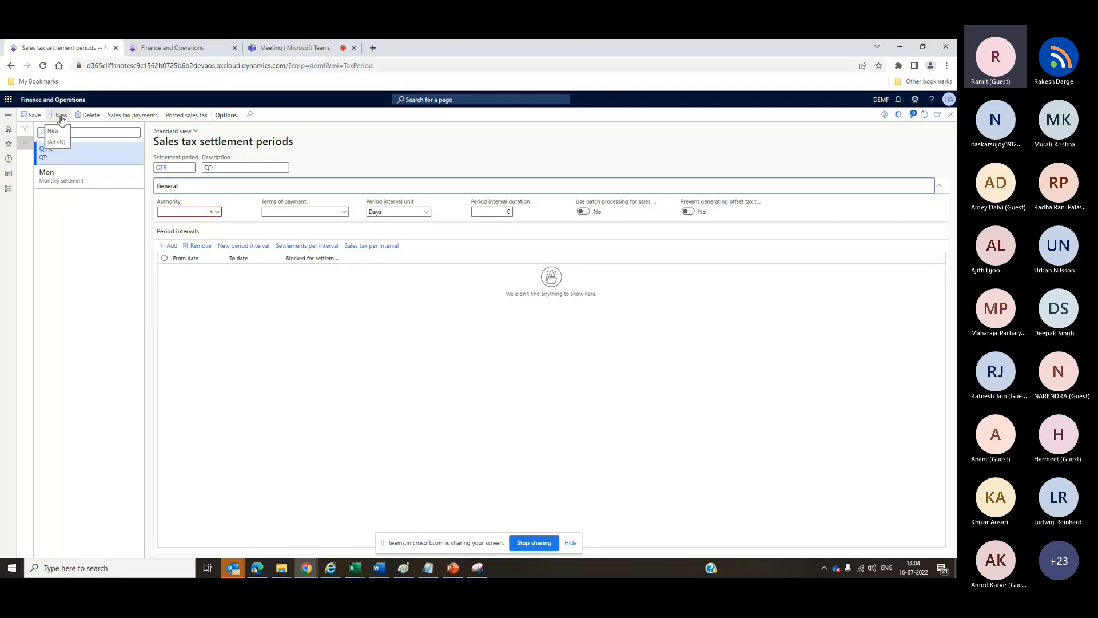
{"action": "left_click", "coordinate": [218, 214]}
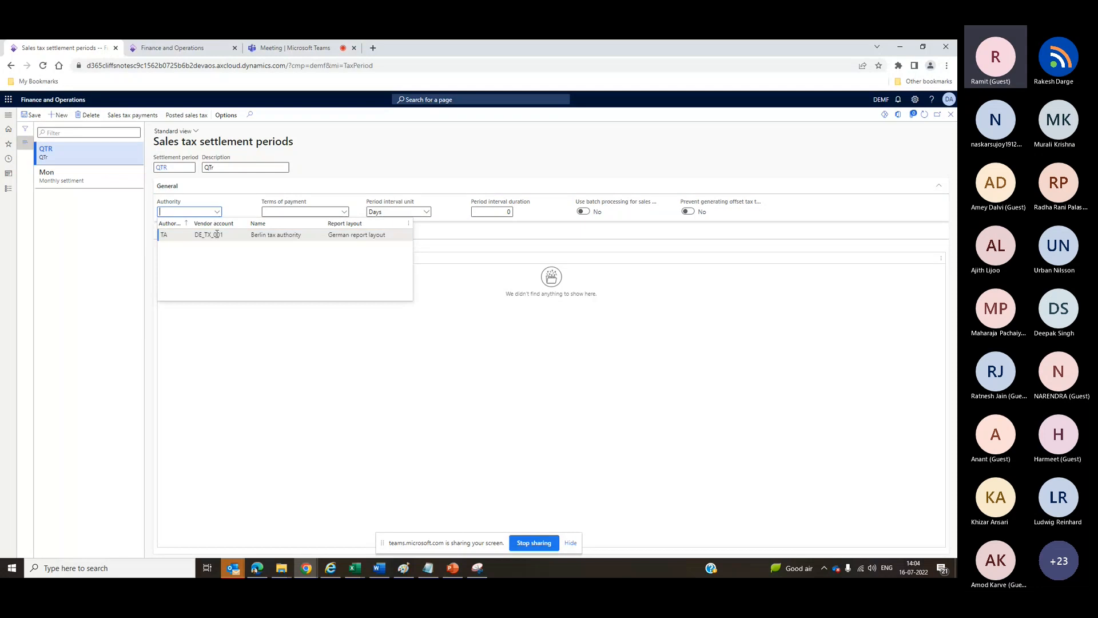
{"action": "left_click", "coordinate": [217, 235]}
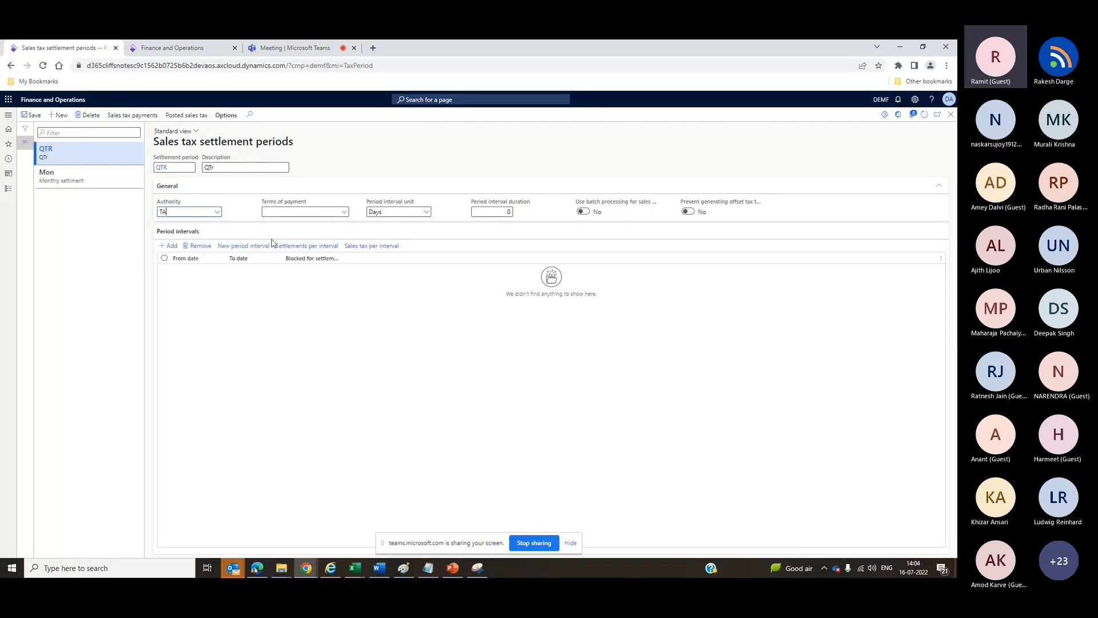
- Set the QTR settlement period's interval unit to Months and its period interval duration to 3
{"action": "left_click", "coordinate": [172, 246]}
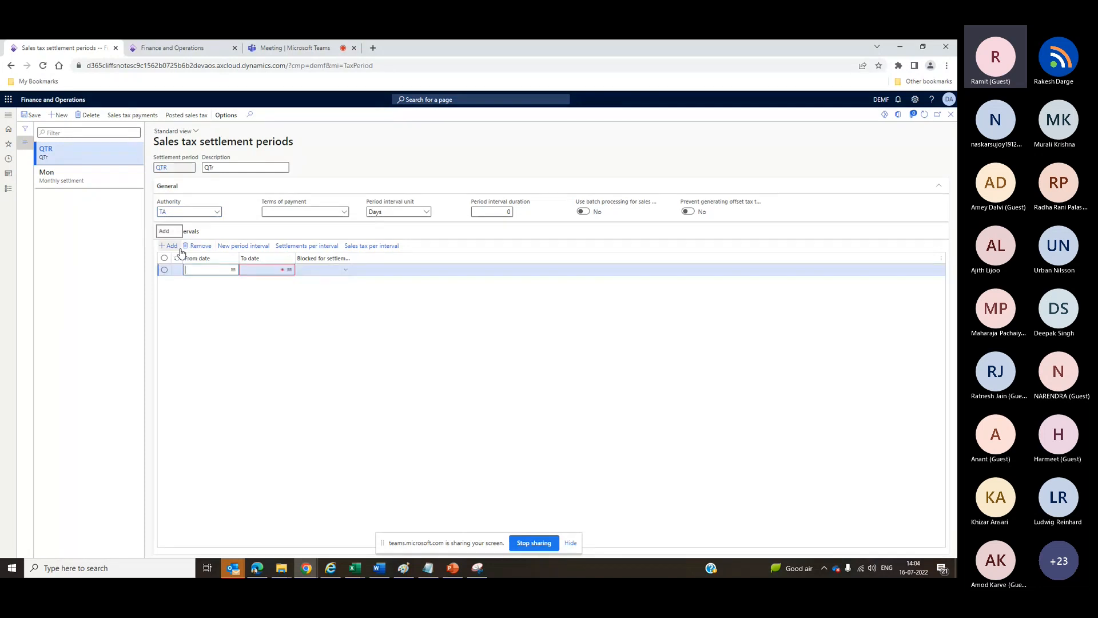
{"action": "left_click", "coordinate": [233, 270]}
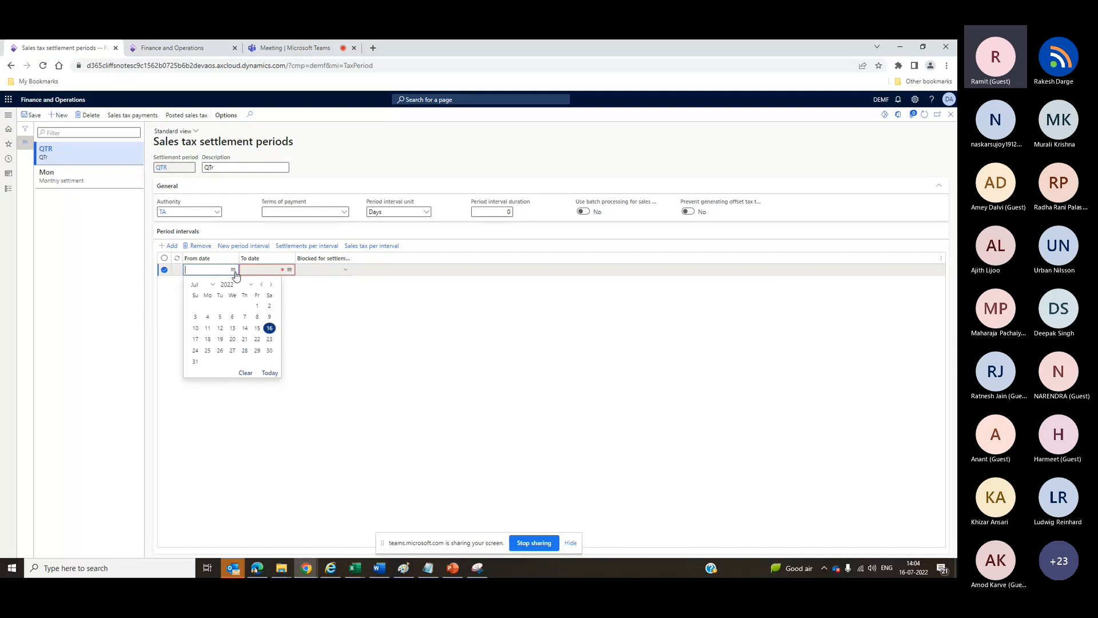
{"action": "left_click", "coordinate": [428, 212]}
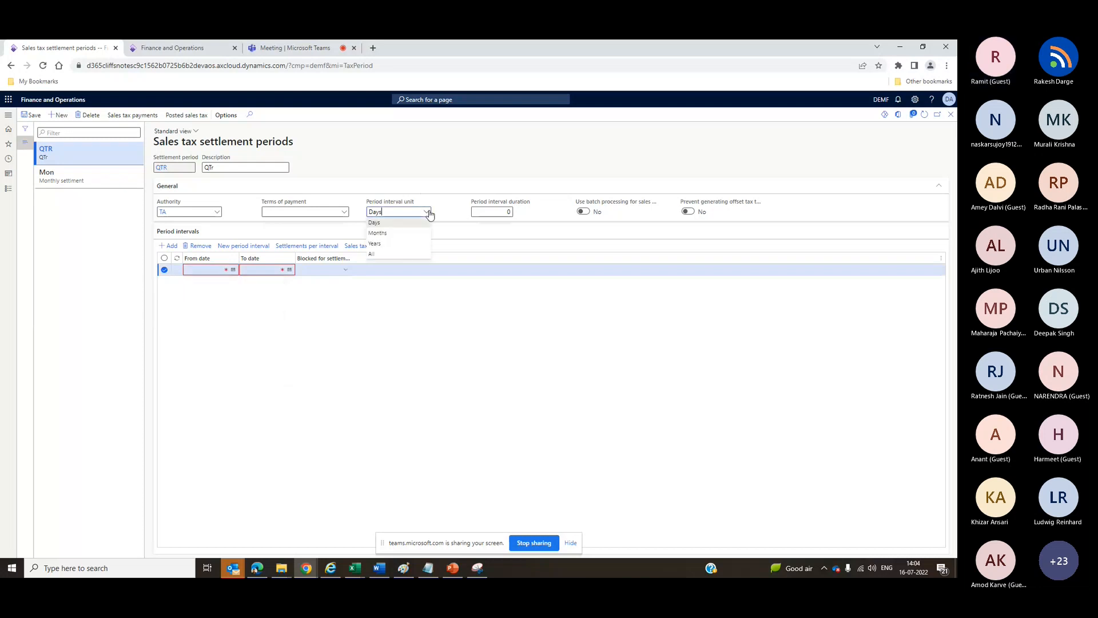
{"action": "left_click", "coordinate": [398, 232]}
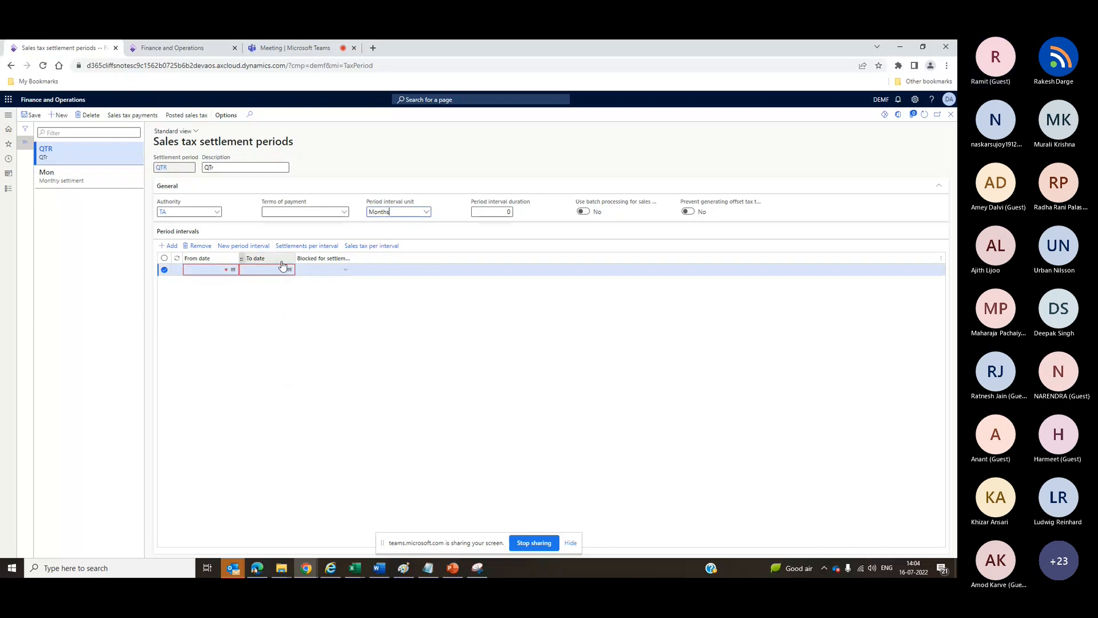
{"action": "left_click", "coordinate": [233, 269]}
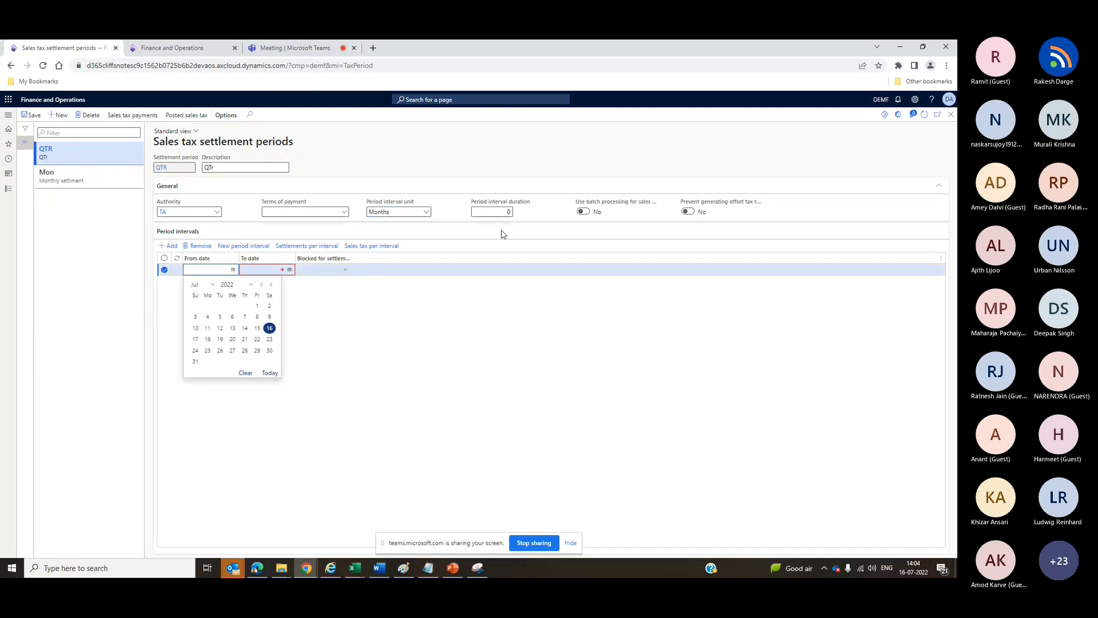
{"action": "left_click", "coordinate": [504, 212]}
{"action": "type", "text": "3"}
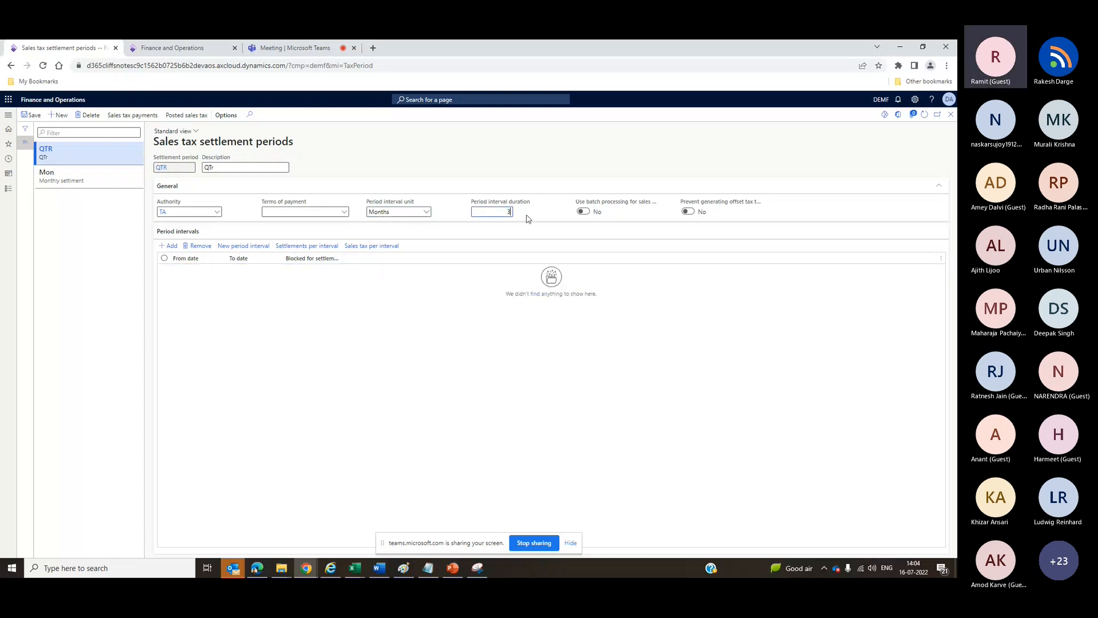
{"action": "key", "text": "Tab"}
- Add the first period interval to the QTR settlement period, running from 1/1/2022 to 3/31/2022
{"action": "left_click", "coordinate": [170, 246]}
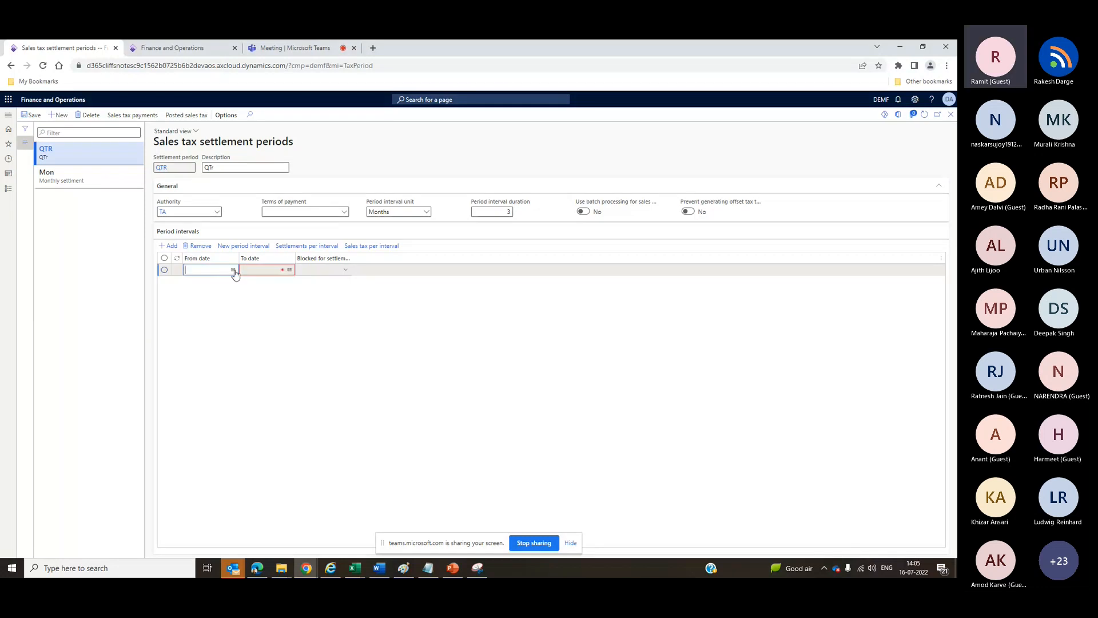
{"action": "left_click", "coordinate": [234, 271]}
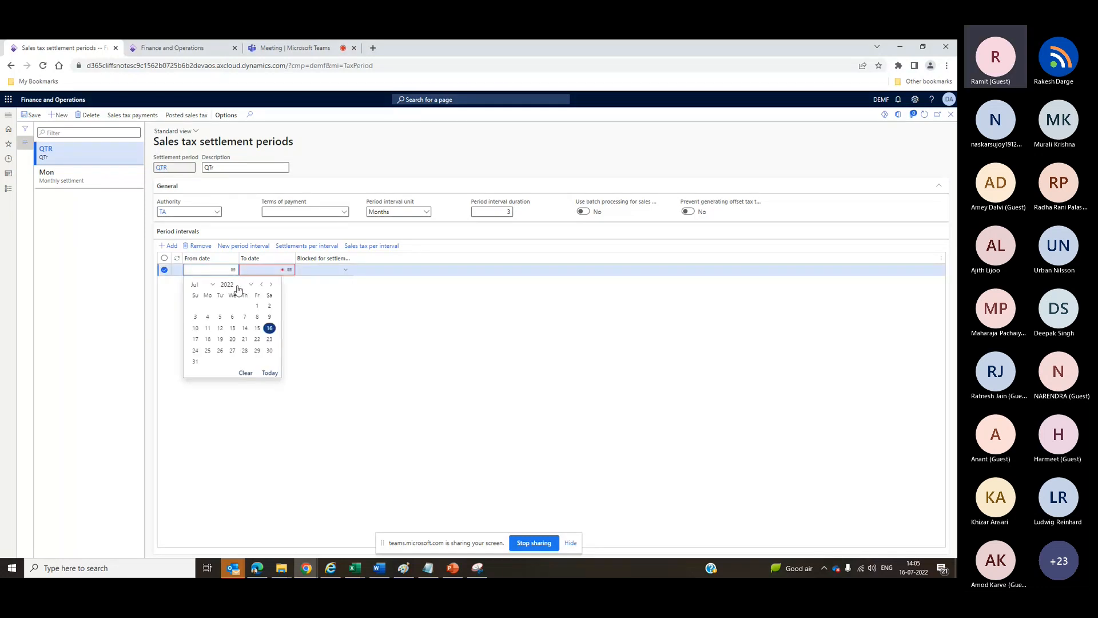
{"action": "left_click", "coordinate": [264, 286]}
{"action": "left_click", "coordinate": [264, 285]}
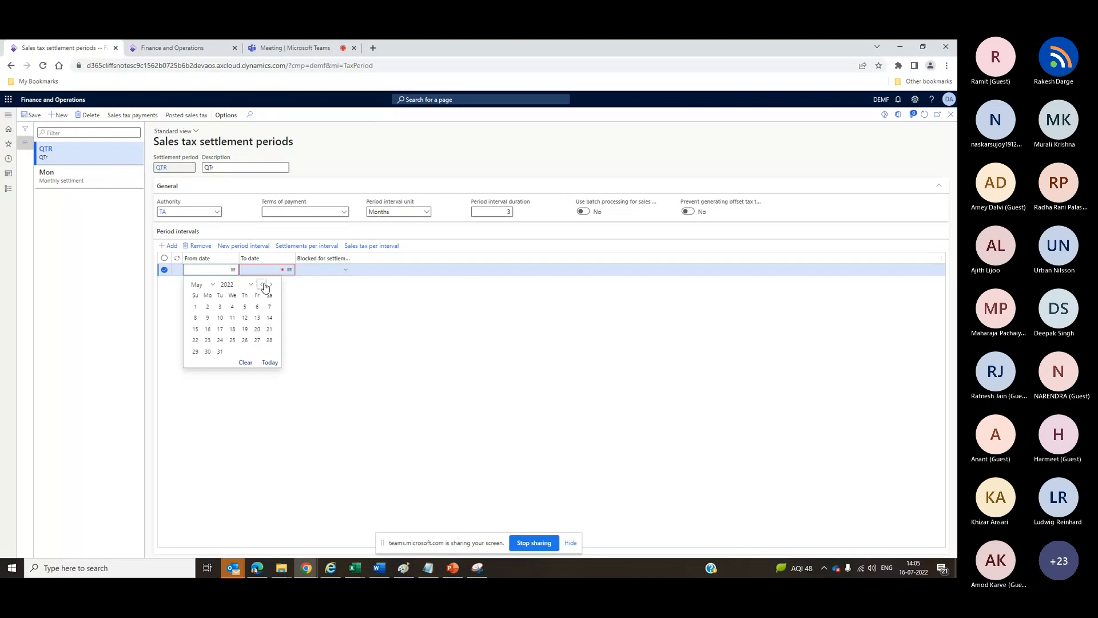
{"action": "left_click", "coordinate": [264, 285]}
{"action": "left_click", "coordinate": [263, 285]}
{"action": "left_click", "coordinate": [264, 285]}
{"action": "left_click", "coordinate": [263, 286]}
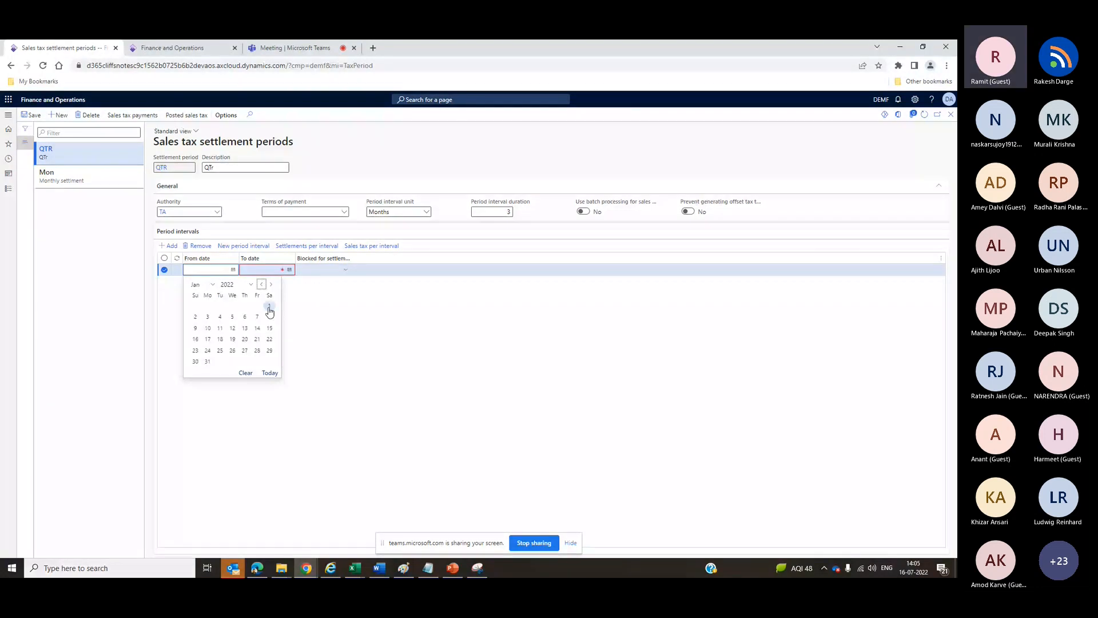
{"action": "left_click", "coordinate": [269, 306]}
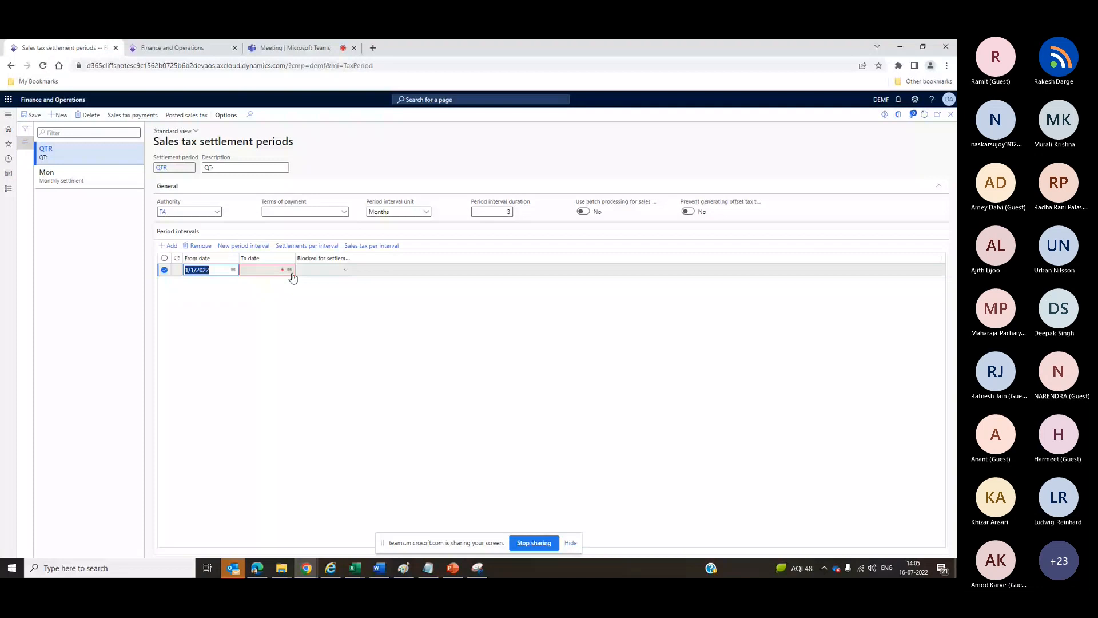
{"action": "left_click", "coordinate": [290, 271]}
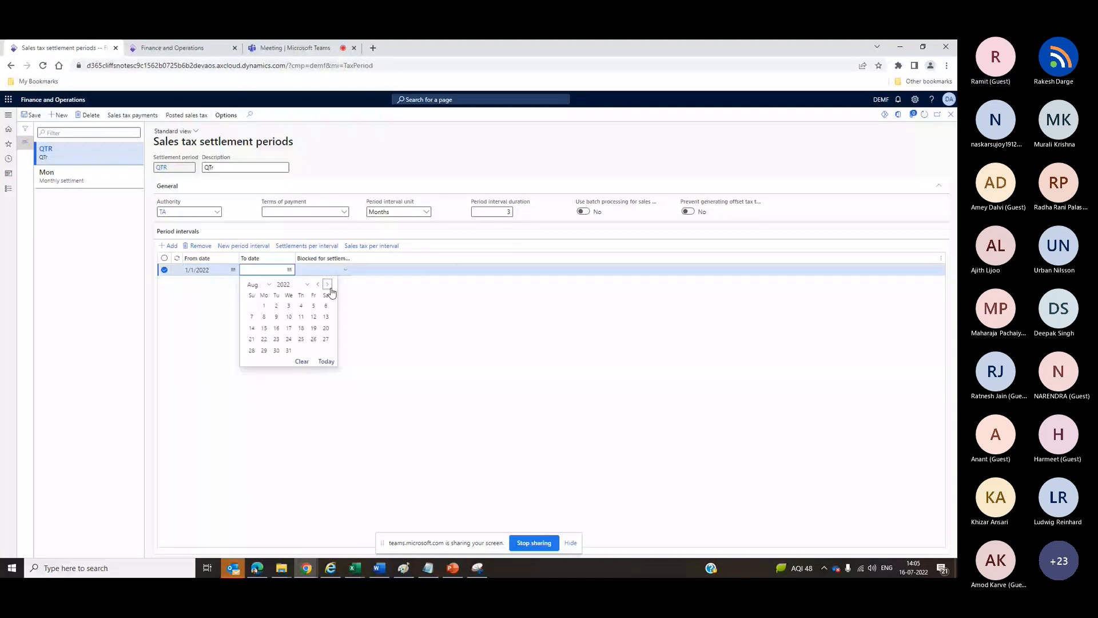
{"action": "left_click", "coordinate": [259, 284]}
{"action": "left_click", "coordinate": [255, 312]}
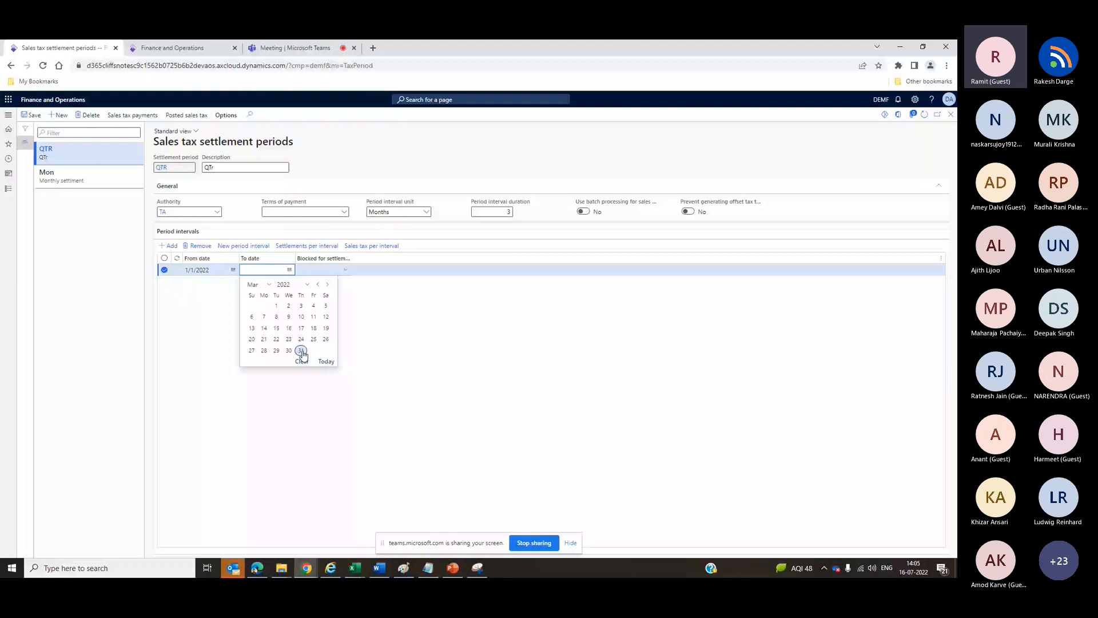
{"action": "left_click", "coordinate": [302, 351]}
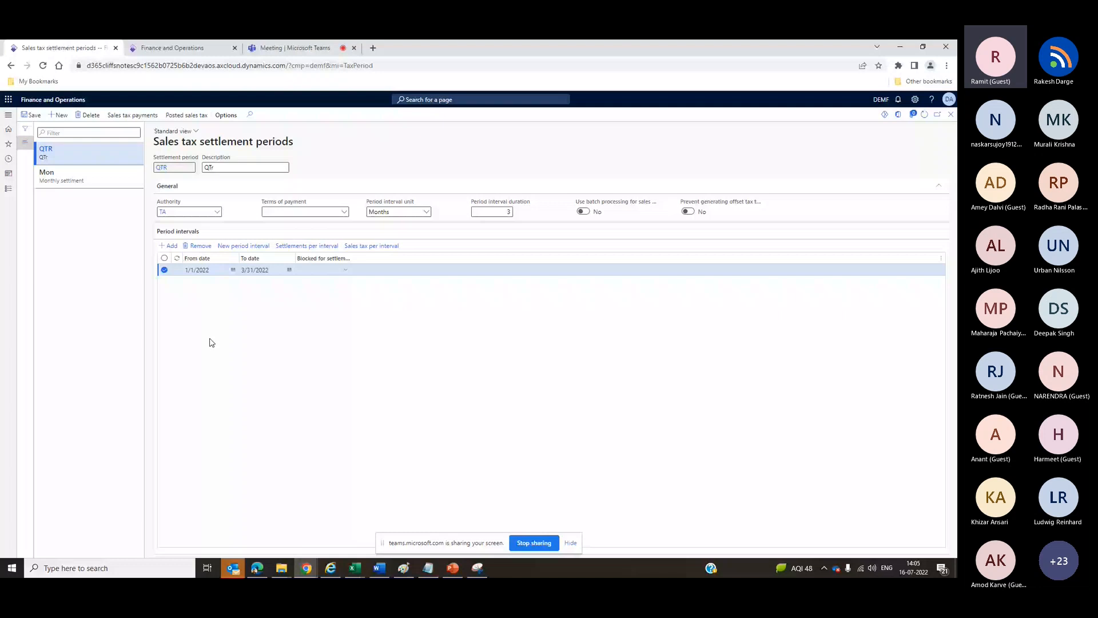
- Generate the consecutive quarterly period intervals from 4/1/2022 through 6/30/2023 for the QTR settlement period
{"action": "left_click", "coordinate": [258, 246]}
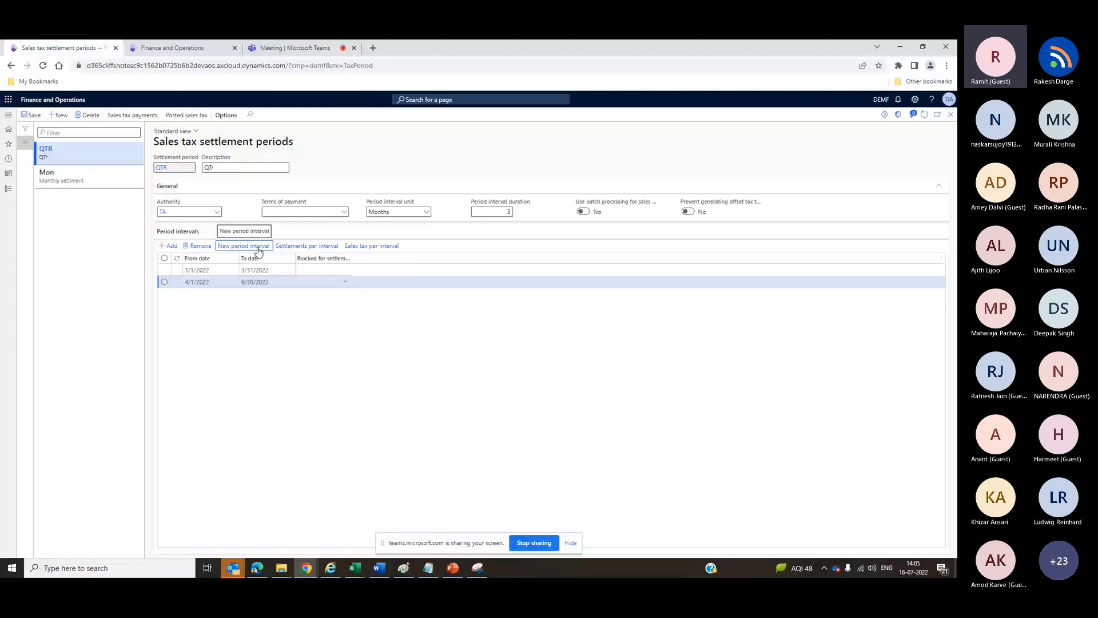
{"action": "left_click", "coordinate": [252, 270]}
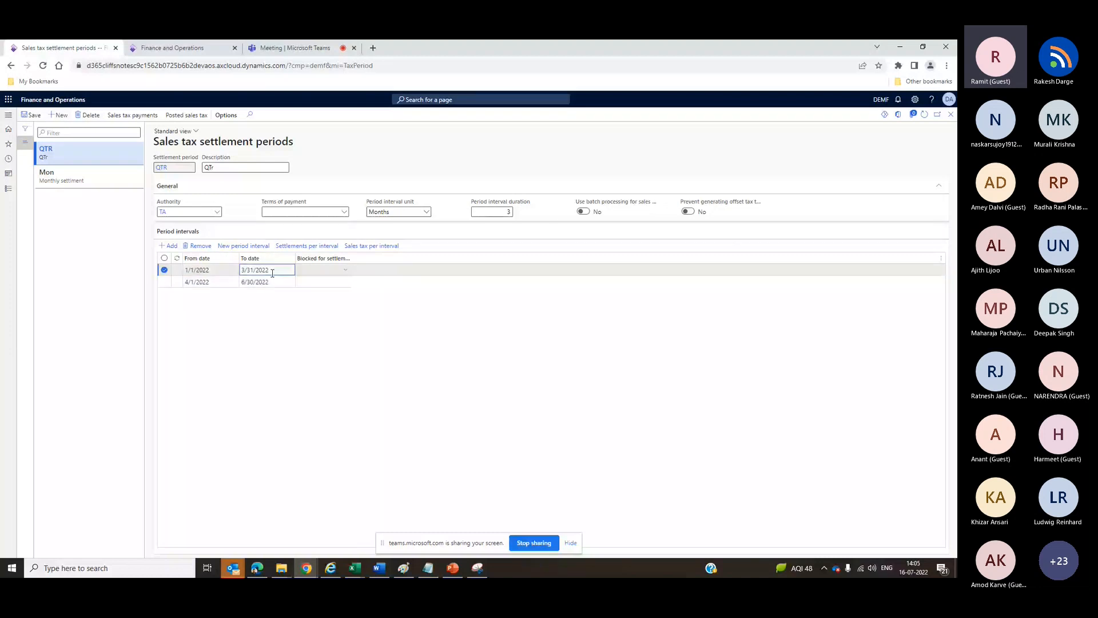
{"action": "left_click", "coordinate": [212, 284]}
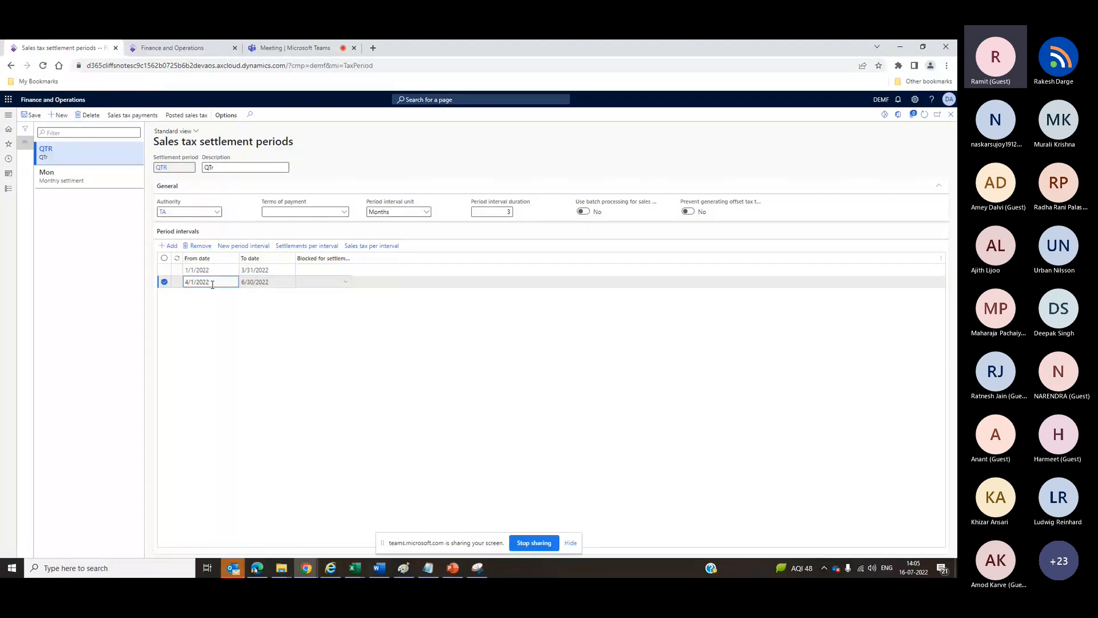
{"action": "left_click", "coordinate": [278, 285]}
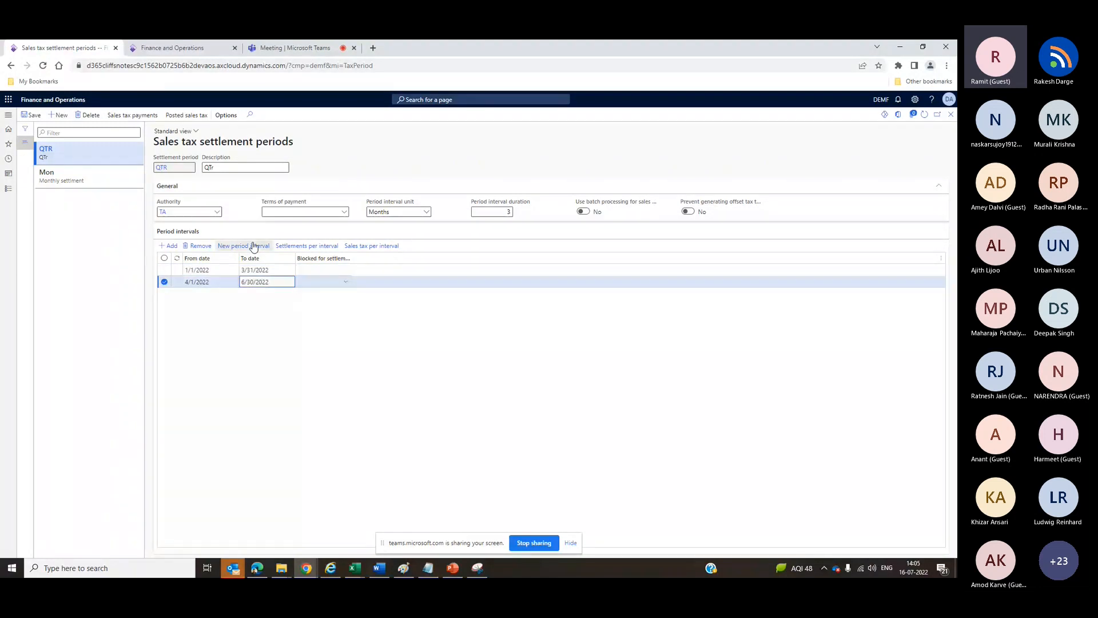
{"action": "left_click", "coordinate": [254, 246]}
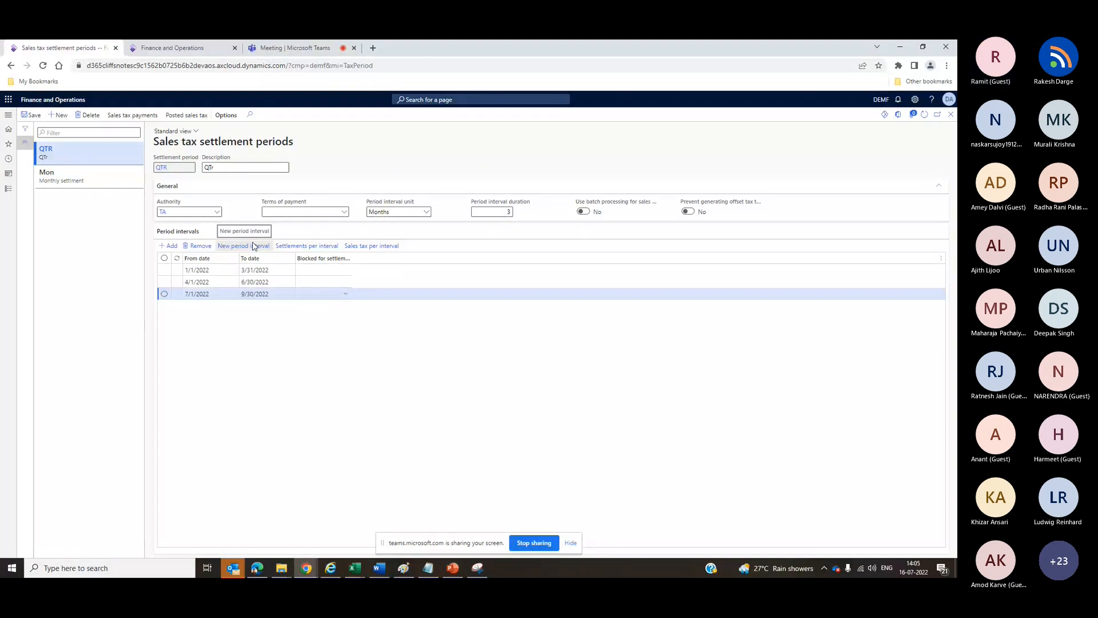
{"action": "left_click", "coordinate": [254, 246]}
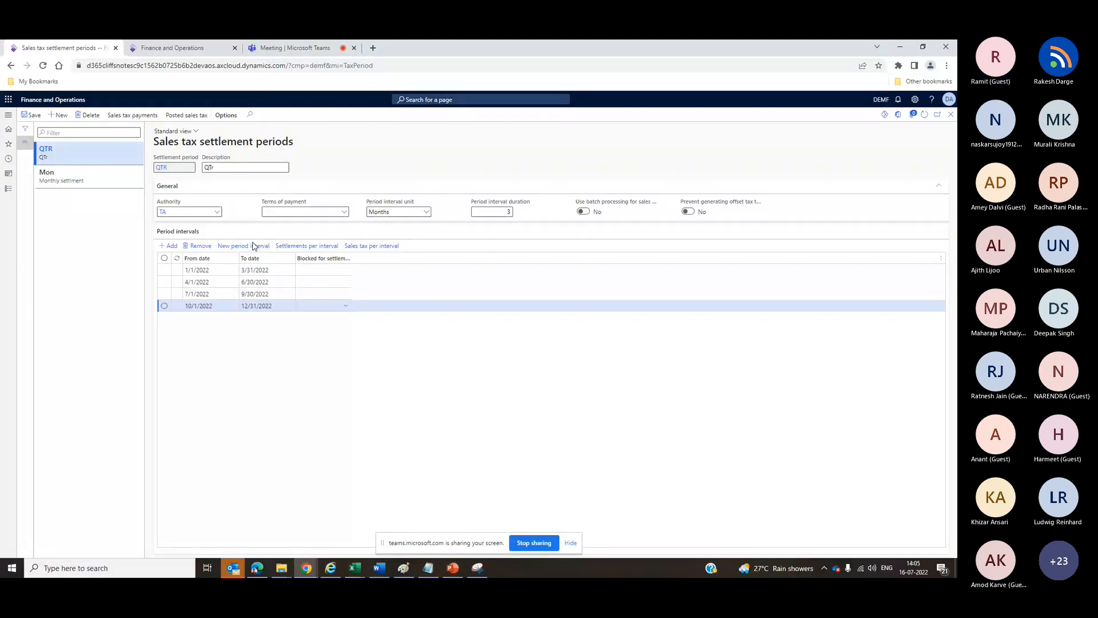
{"action": "left_click", "coordinate": [254, 246]}
{"action": "left_click", "coordinate": [253, 246]}
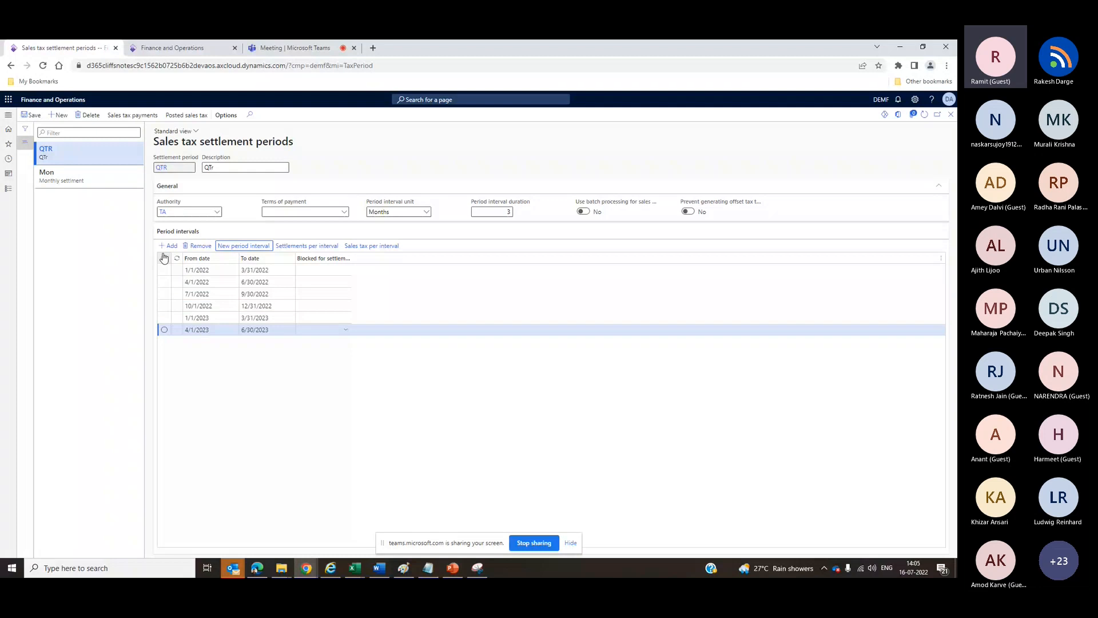
- Remove all period intervals from the QTR settlement period and delete the QTR record
{"action": "left_click", "coordinate": [87, 115]}
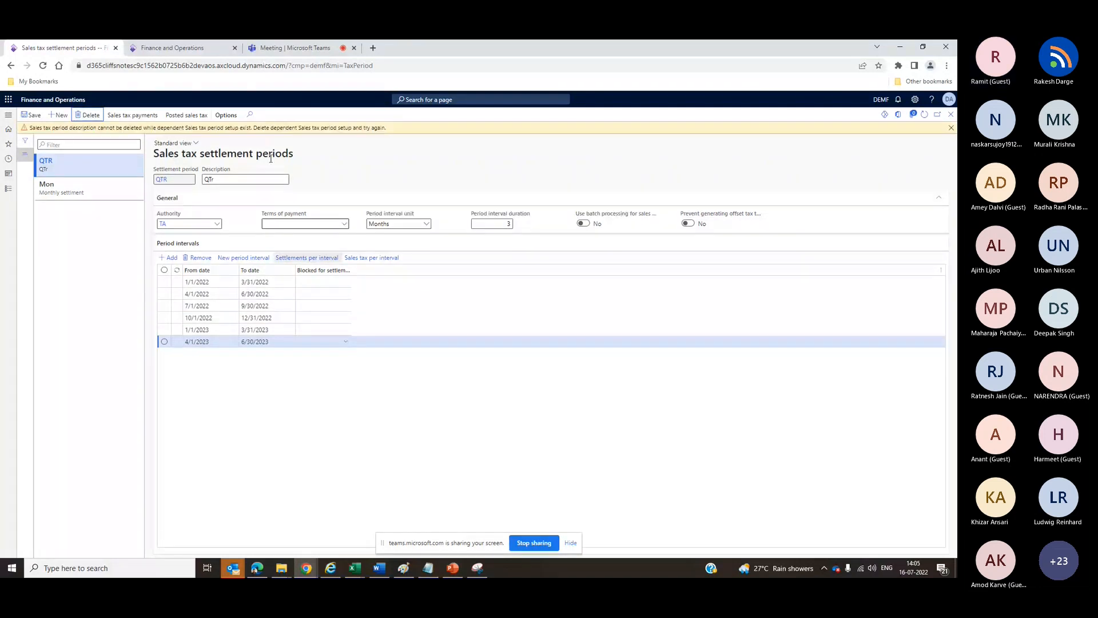
{"action": "left_click", "coordinate": [164, 270]}
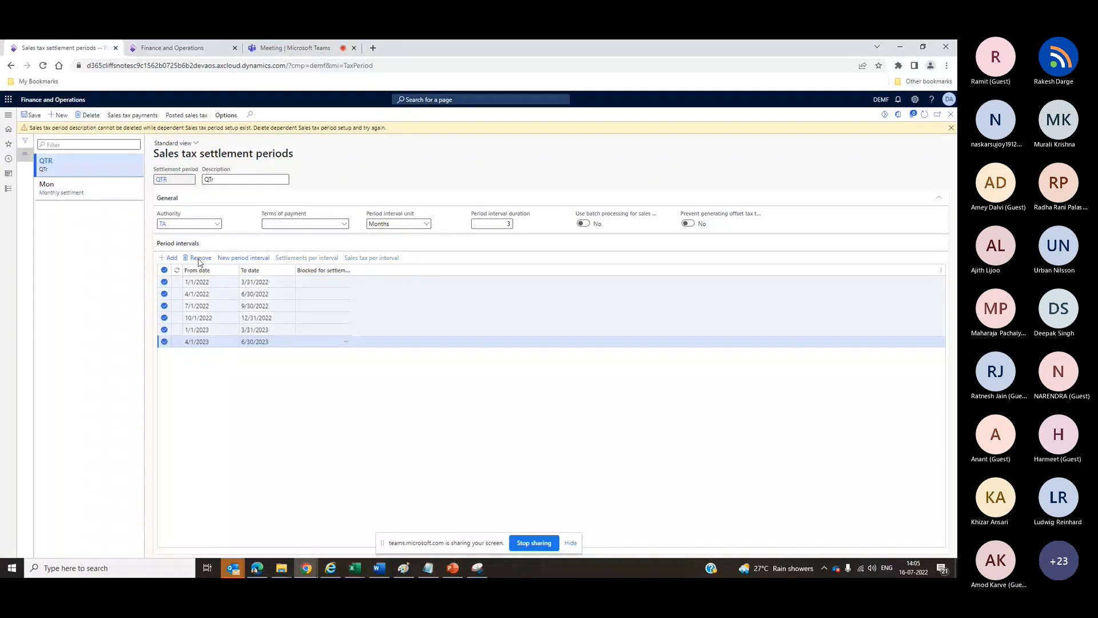
{"action": "left_click", "coordinate": [199, 259]}
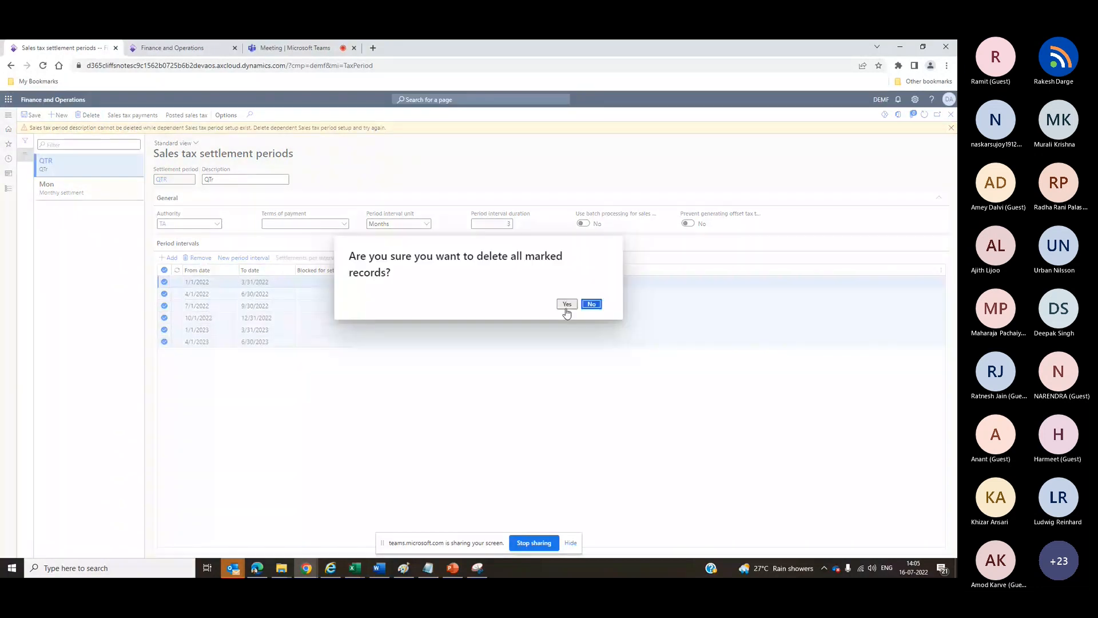
{"action": "left_click", "coordinate": [567, 306]}
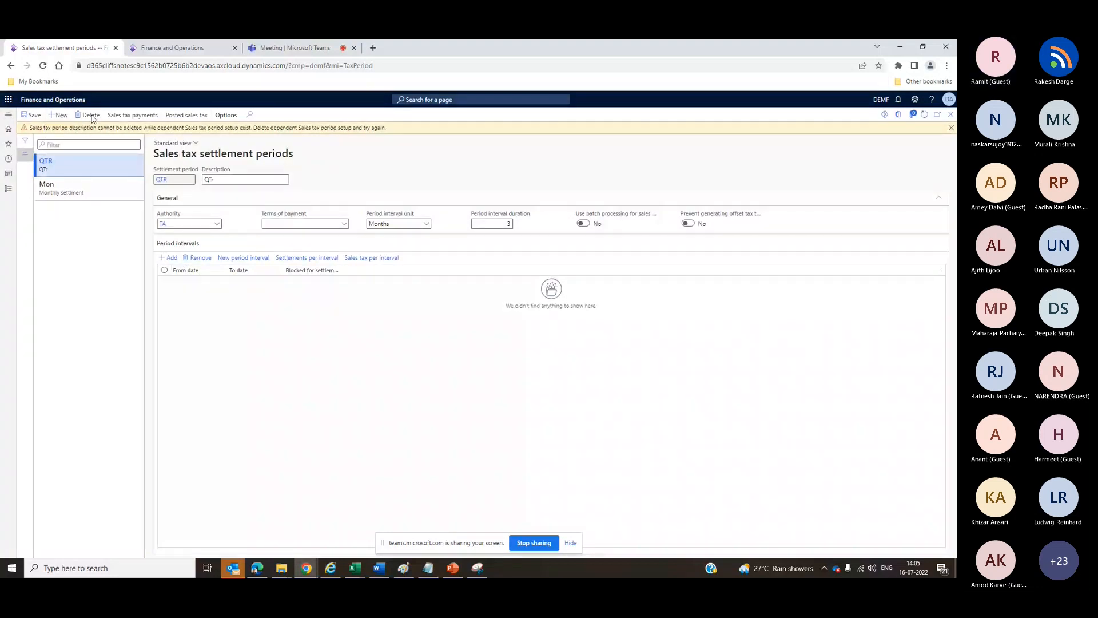
{"action": "left_click", "coordinate": [91, 116]}
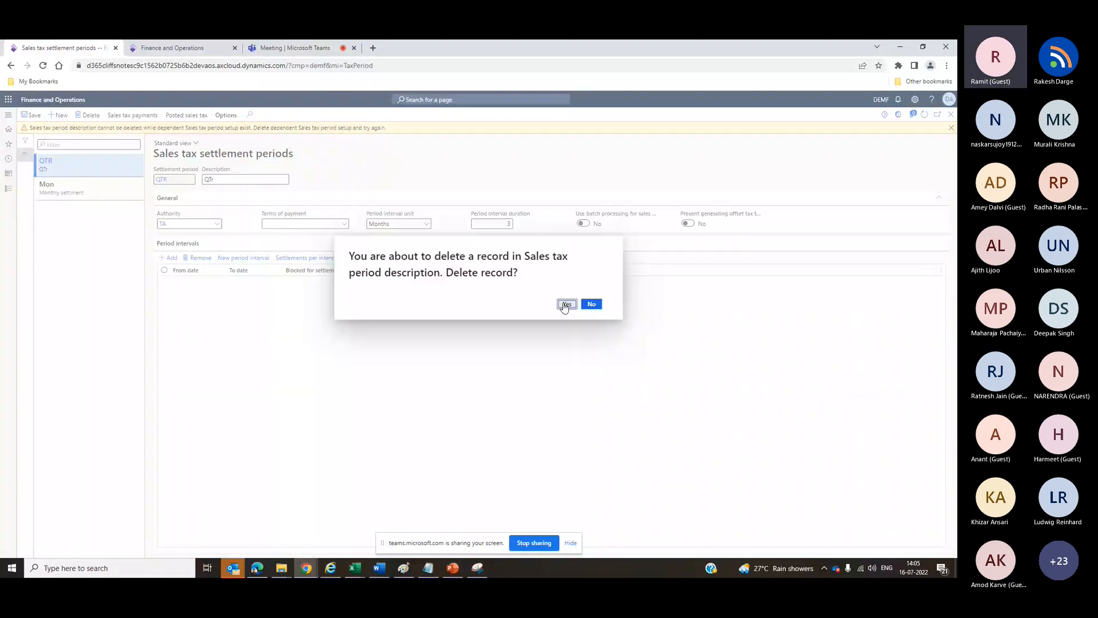
{"action": "left_click", "coordinate": [566, 304]}
- Create a settlement period named MN and assign it to the Berlin tax authority TA
{"action": "left_click", "coordinate": [59, 115]}
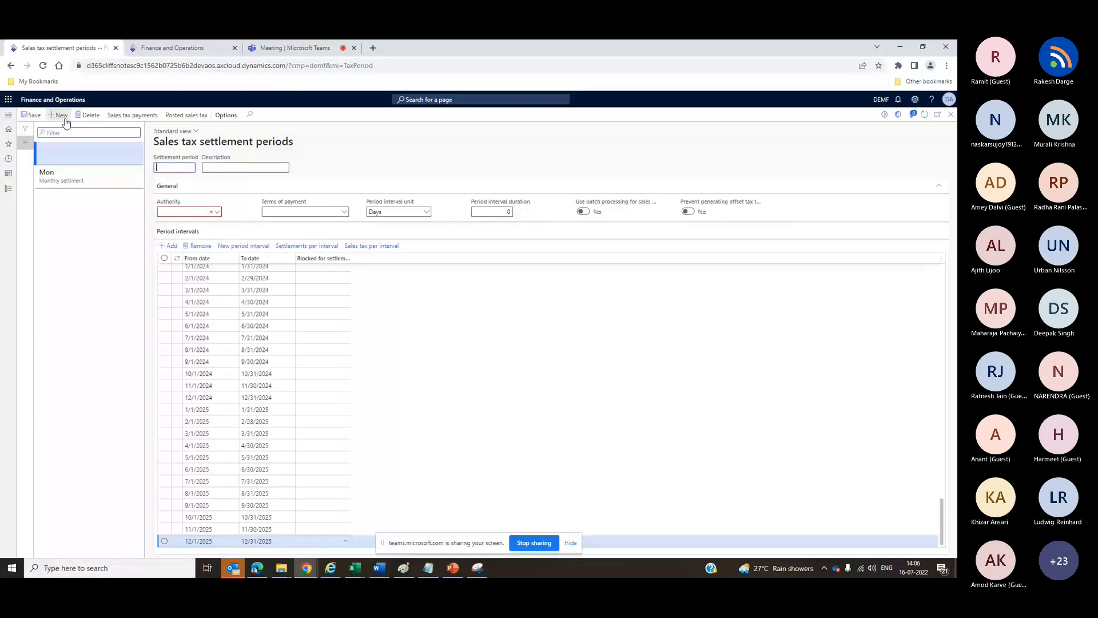
{"action": "type", "text": "MINTH"}
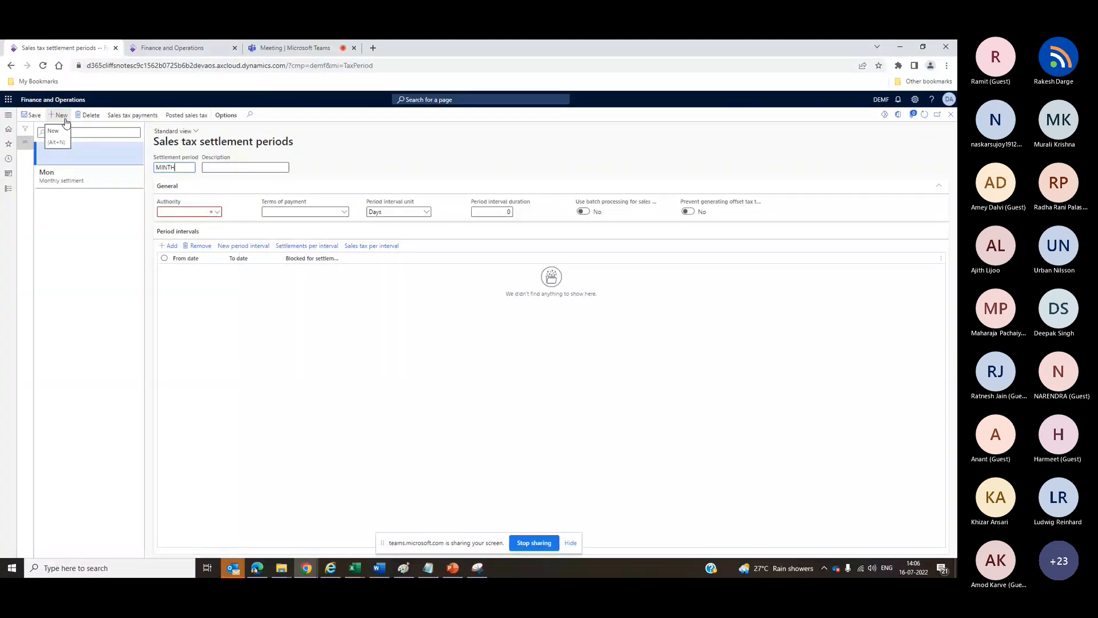
{"action": "key", "text": "BackSpace"}
{"action": "key", "text": "BackSpace"}
{"action": "key", "text": "BackSpace"}
{"action": "key", "text": "BackSpace"}
{"action": "type", "text": "N"}
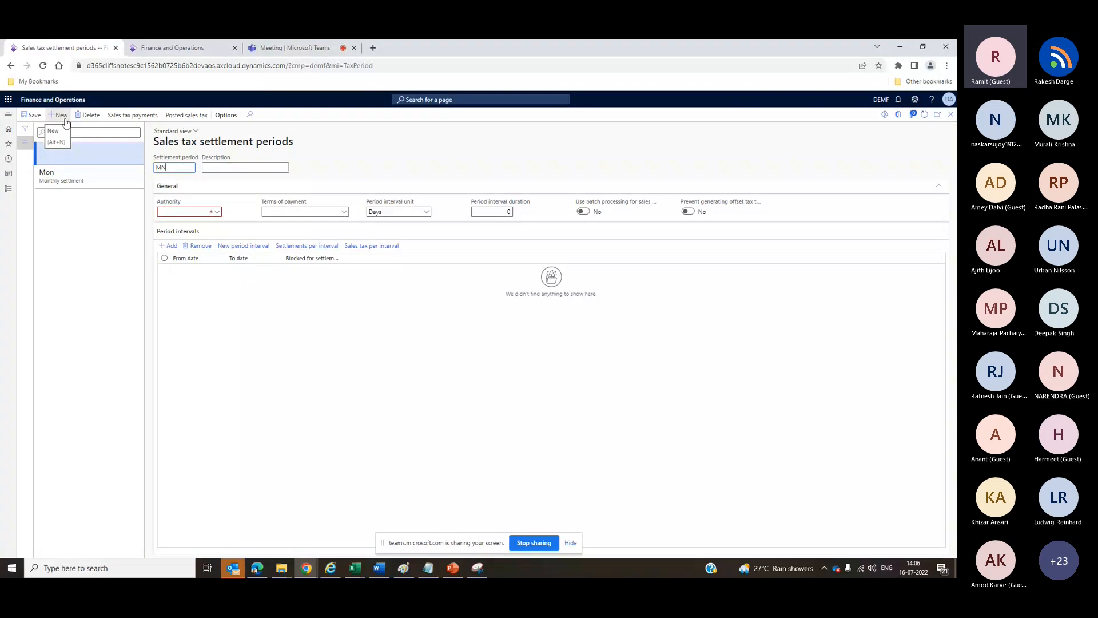
{"action": "left_click", "coordinate": [216, 211]}
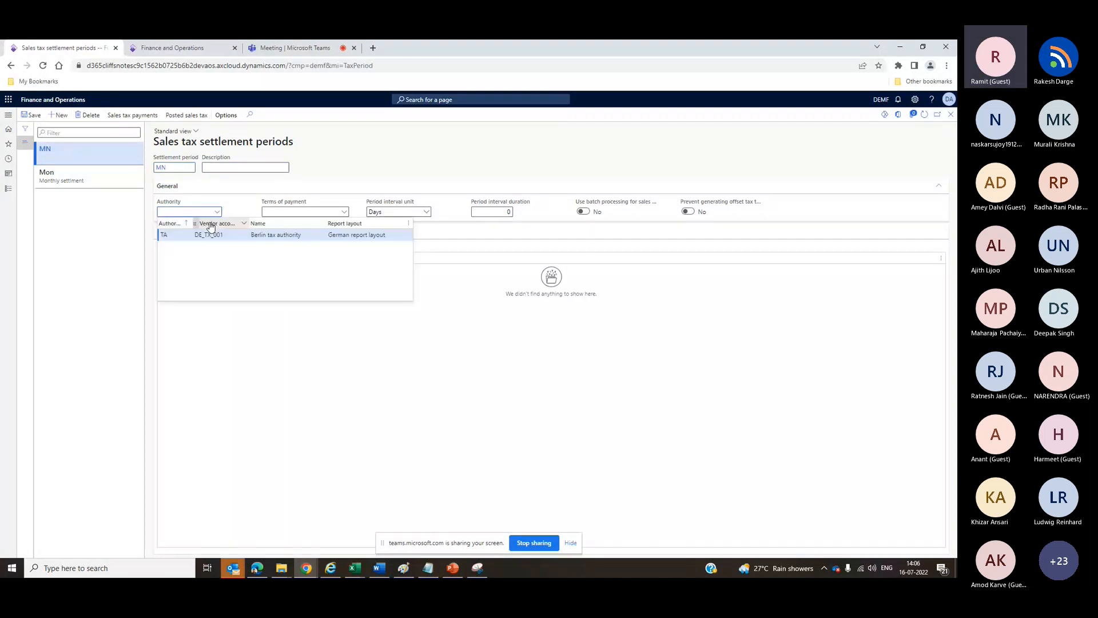
{"action": "left_click", "coordinate": [212, 235]}
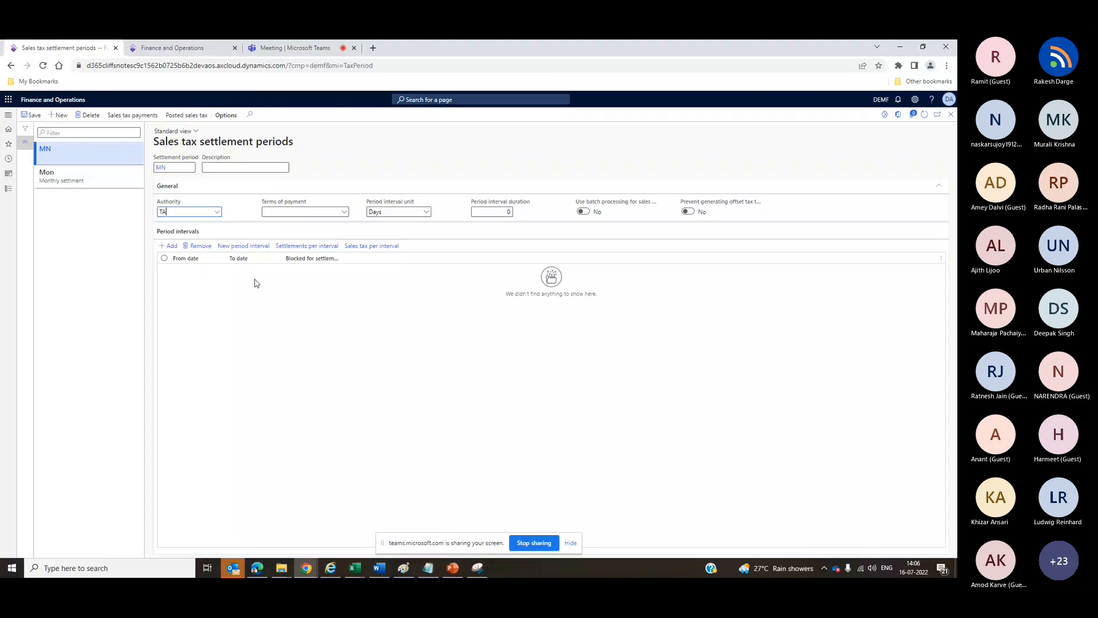
- Set the MN settlement period's interval unit to Months and its period interval duration to 1
{"action": "left_click", "coordinate": [163, 248]}
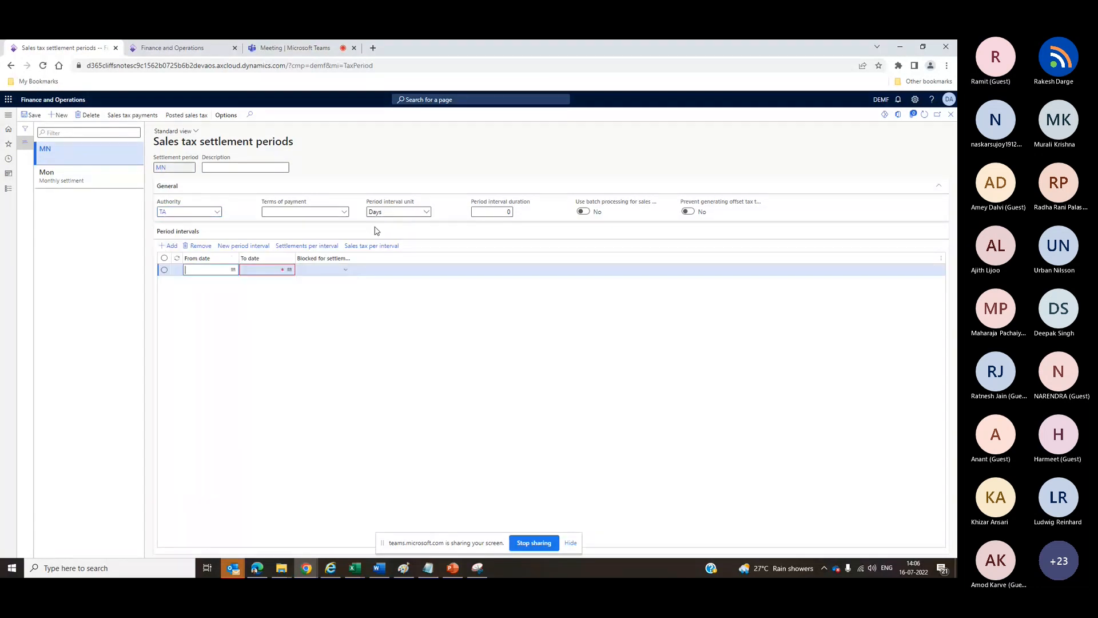
{"action": "left_click", "coordinate": [399, 212]}
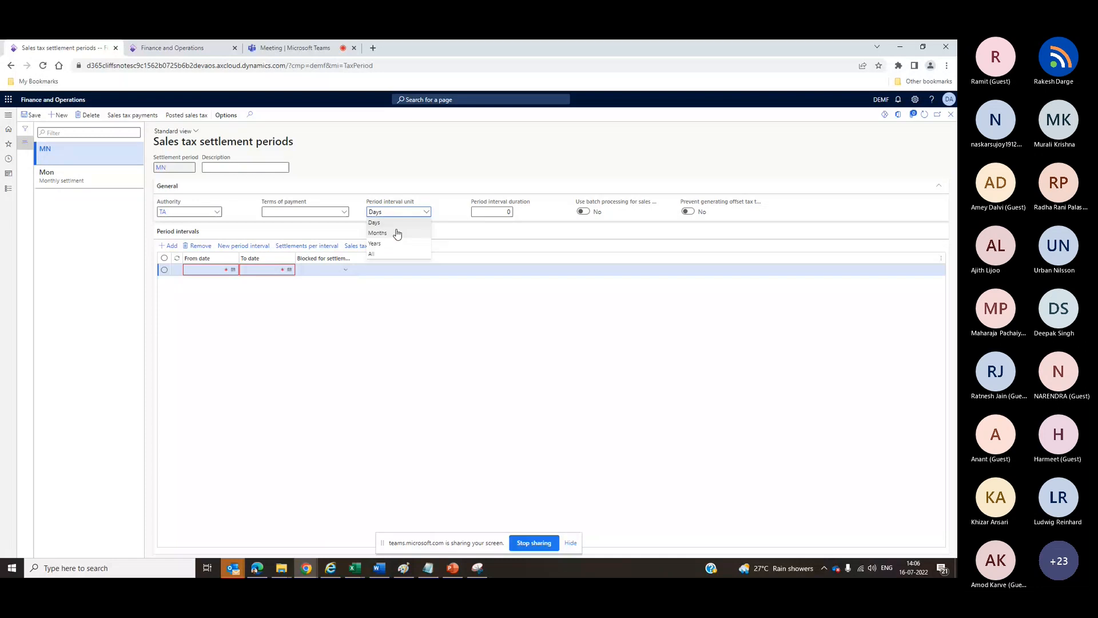
{"action": "left_click", "coordinate": [397, 233]}
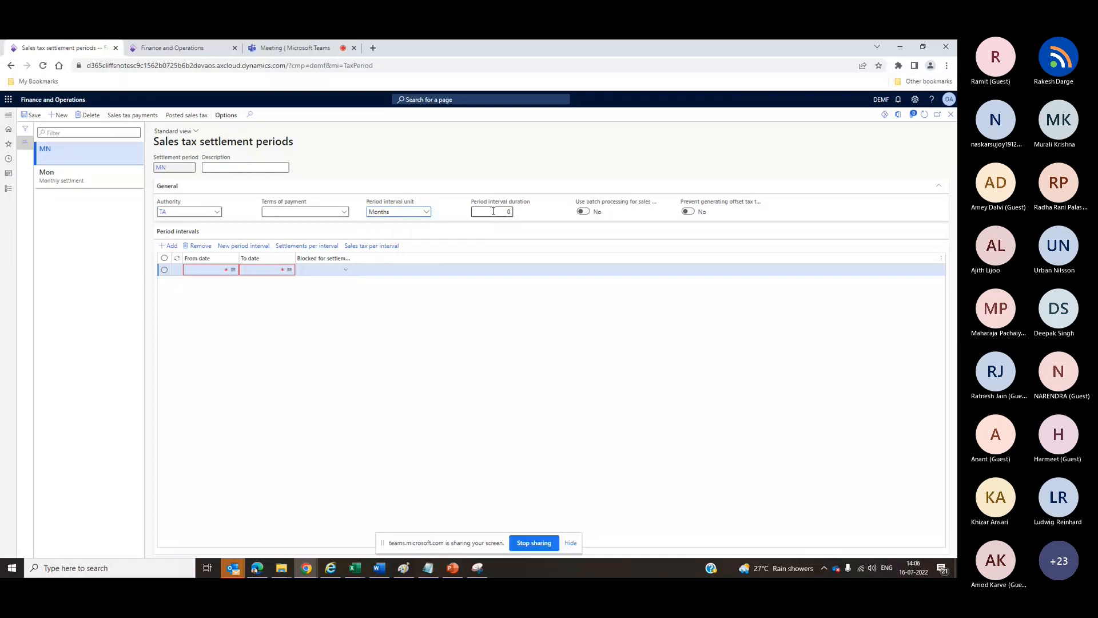
{"action": "left_click", "coordinate": [493, 211]}
{"action": "type", "text": "1"}
- Add the first period interval to the MN settlement period, running from 1/1/2022 to 1/31/2022
{"action": "left_click", "coordinate": [241, 246]}
{"action": "left_click", "coordinate": [170, 256]}
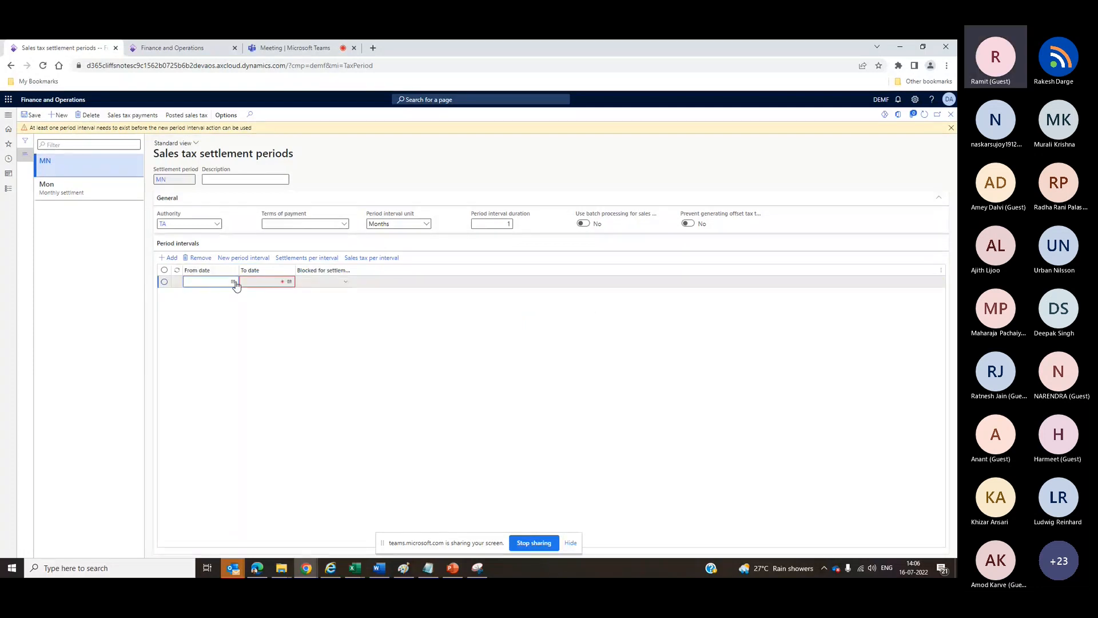
{"action": "left_click", "coordinate": [234, 282]}
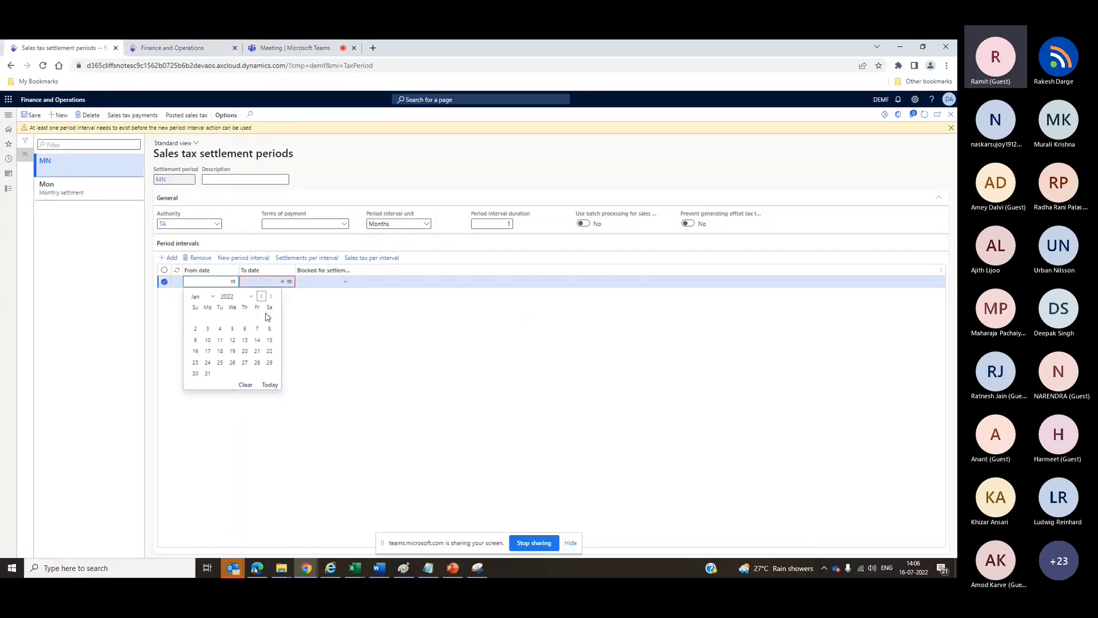
{"action": "left_click", "coordinate": [268, 318]}
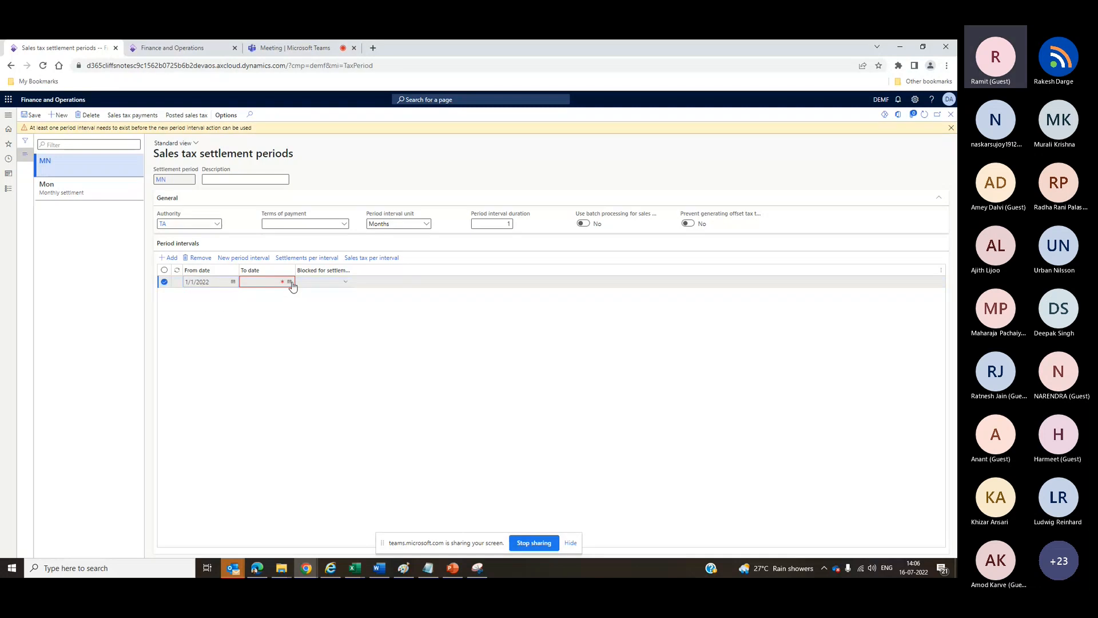
{"action": "left_click", "coordinate": [291, 283]}
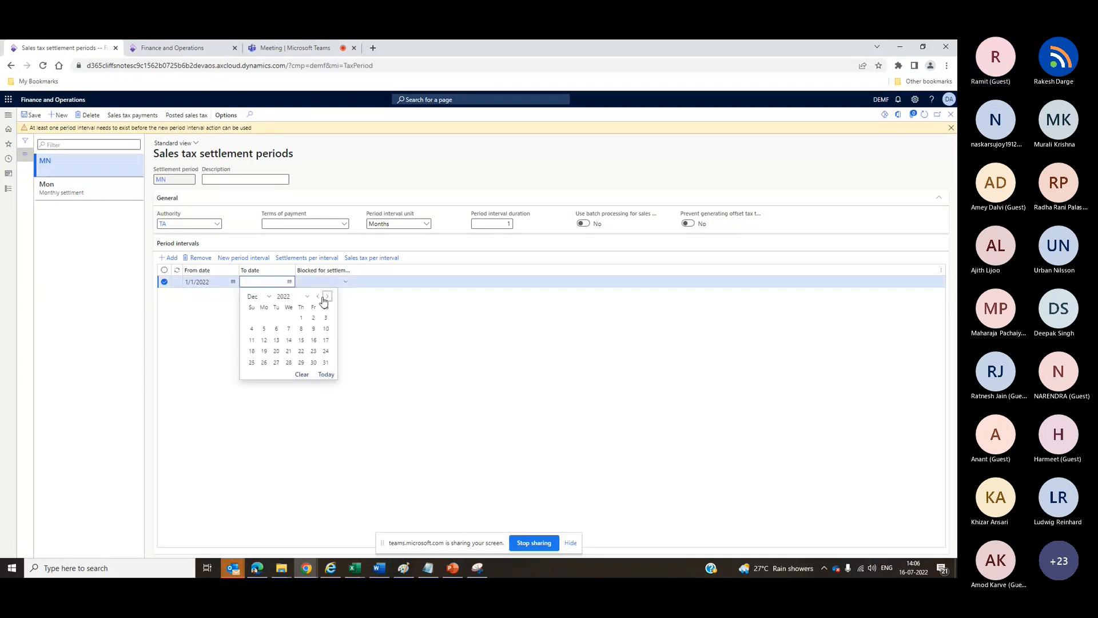
{"action": "left_click", "coordinate": [327, 296]}
{"action": "left_click", "coordinate": [326, 296]}
{"action": "left_click", "coordinate": [326, 297]}
{"action": "left_click", "coordinate": [318, 296]}
{"action": "left_click", "coordinate": [318, 297]}
{"action": "left_click", "coordinate": [319, 297]}
{"action": "left_click", "coordinate": [318, 297]}
{"action": "left_click", "coordinate": [319, 297]}
{"action": "left_click", "coordinate": [319, 297]}
{"action": "left_click", "coordinate": [319, 297]}
{"action": "left_click", "coordinate": [318, 296]}
{"action": "left_click", "coordinate": [318, 297]}
{"action": "left_click", "coordinate": [318, 297]}
{"action": "left_click", "coordinate": [319, 297]}
{"action": "left_click", "coordinate": [318, 297]}
{"action": "left_click", "coordinate": [318, 297]}
{"action": "left_click", "coordinate": [319, 298]}
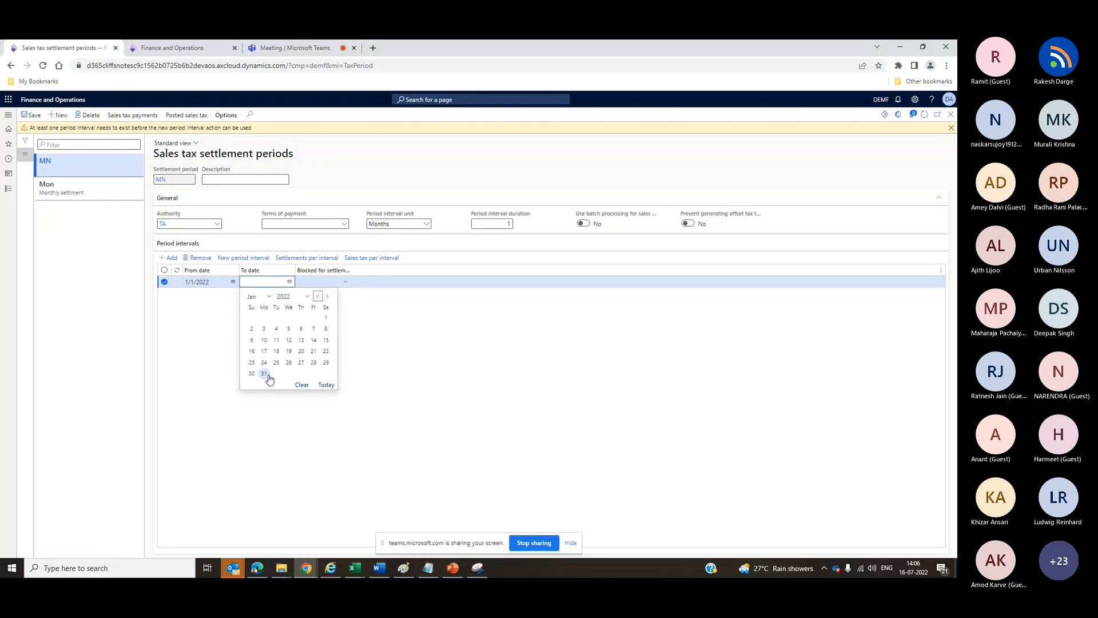
{"action": "left_click", "coordinate": [264, 374]}
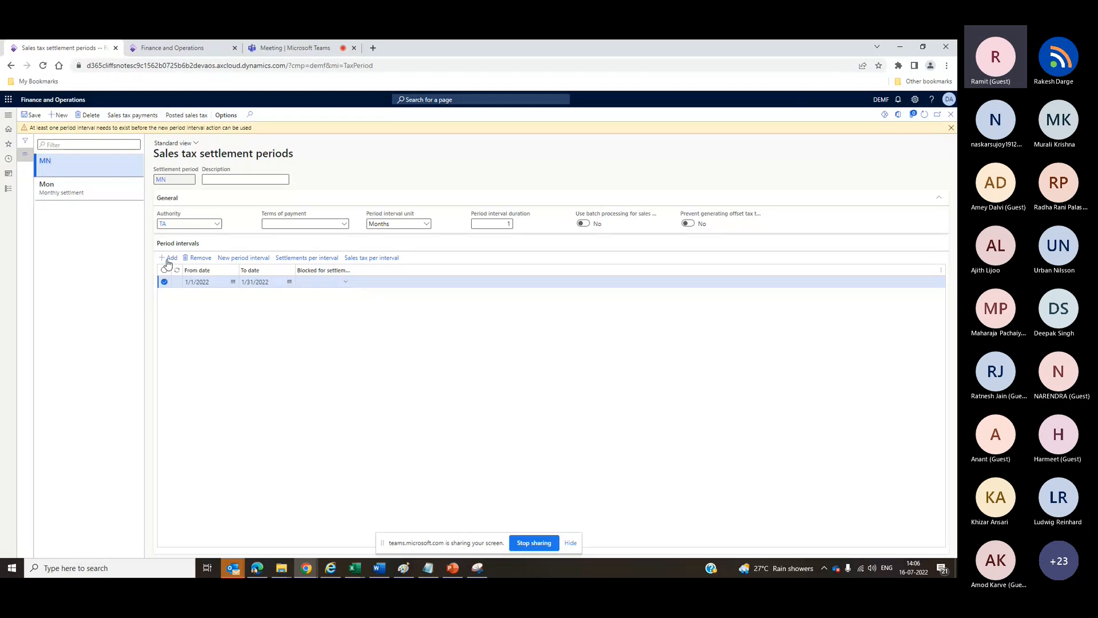
- Generate the consecutive monthly period intervals from 2/1/2022 through 6/30/2022 for the MN settlement period
{"action": "left_click", "coordinate": [168, 260]}
{"action": "left_click", "coordinate": [200, 260]}
{"action": "left_click", "coordinate": [248, 258]}
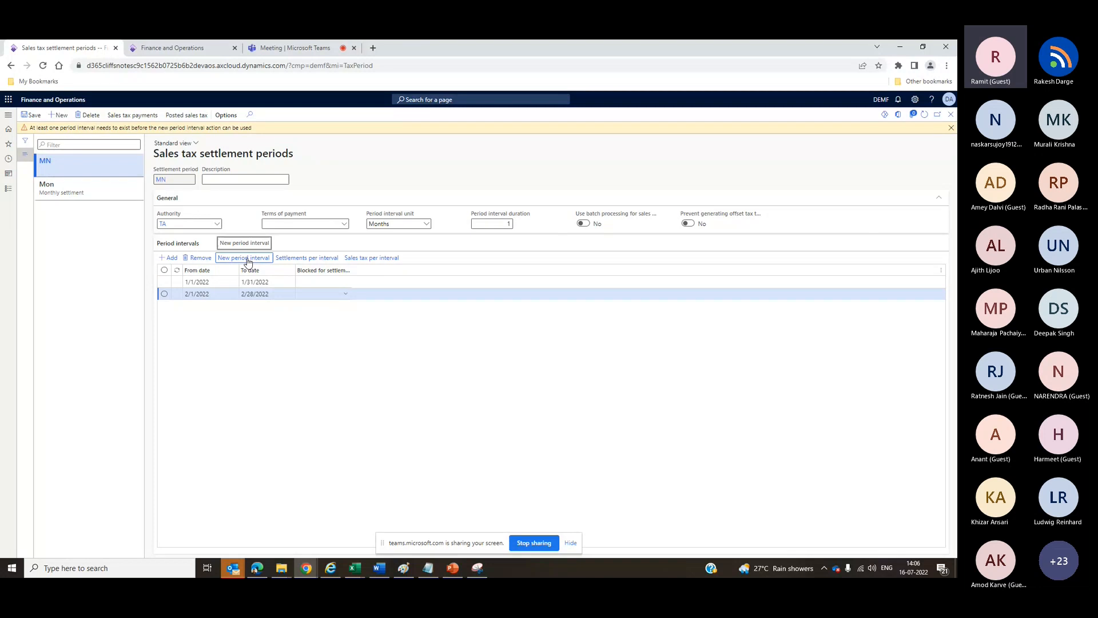
{"action": "left_click", "coordinate": [284, 293]}
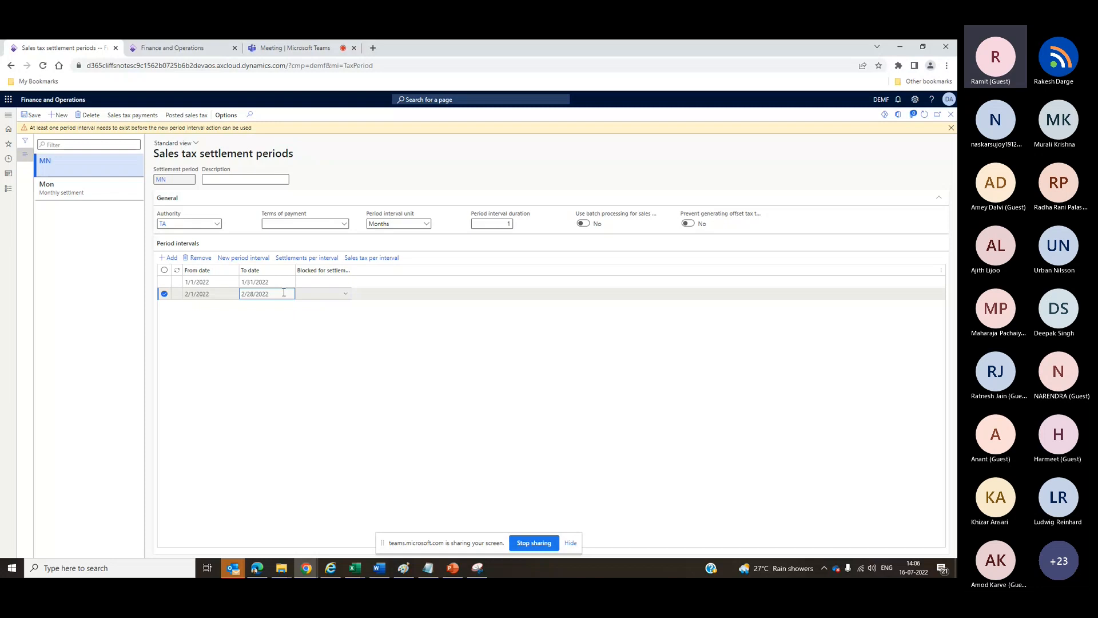
{"action": "left_click", "coordinate": [227, 260]}
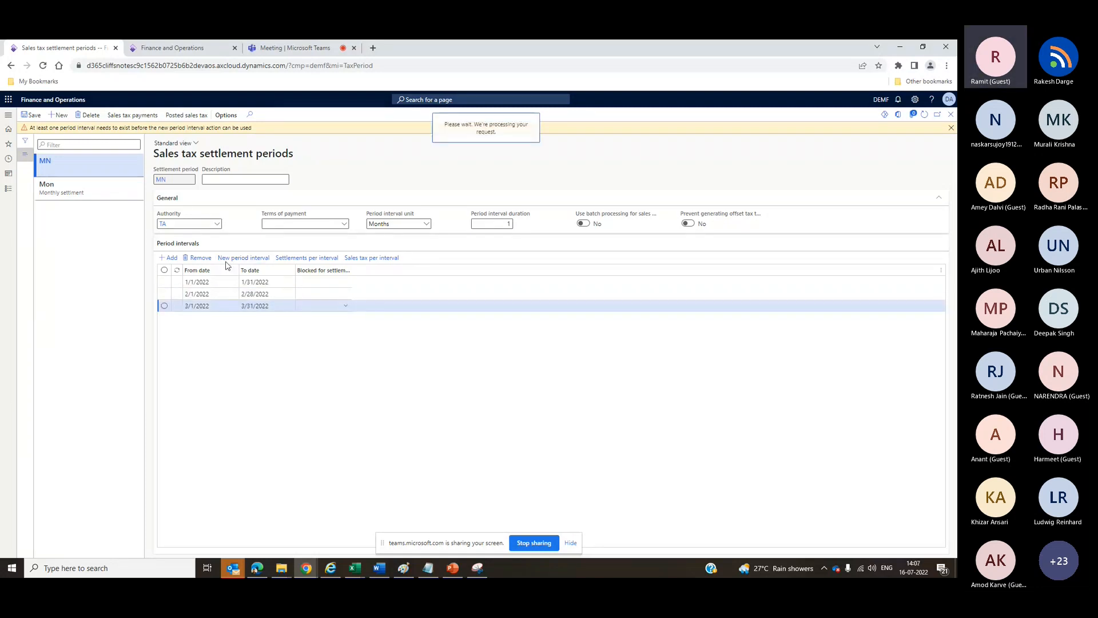
{"action": "left_click", "coordinate": [227, 264]}
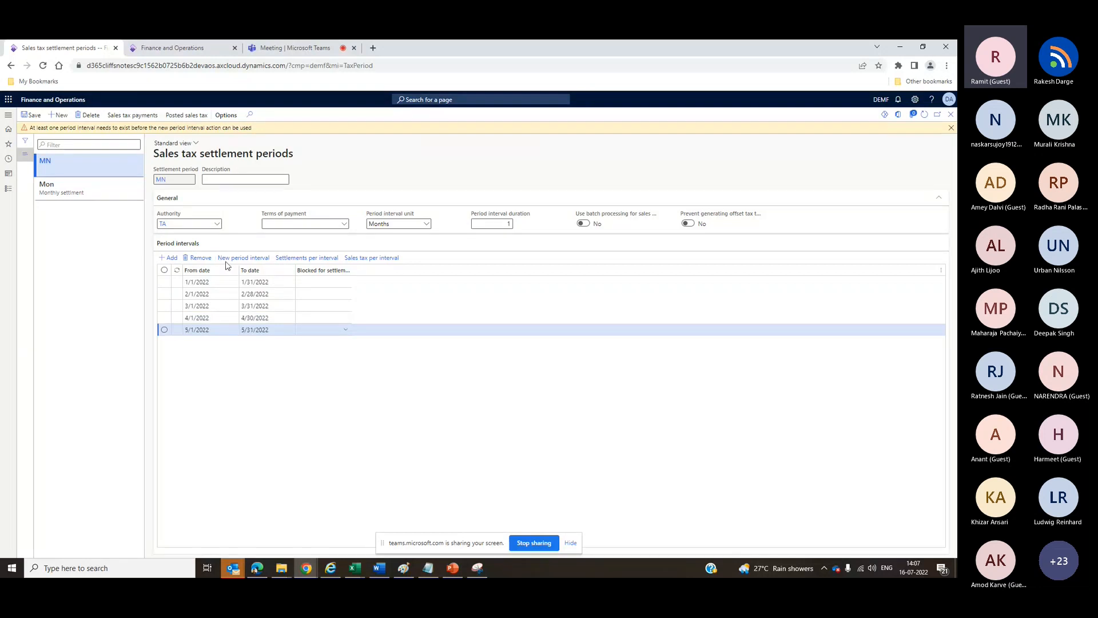
{"action": "left_click", "coordinate": [227, 260]}
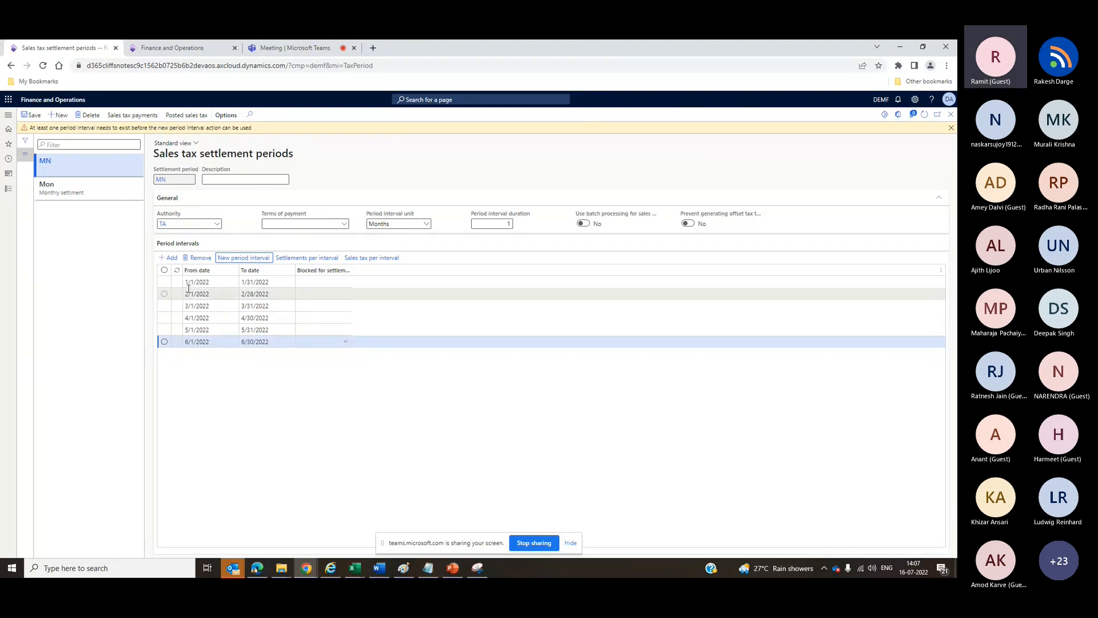
- Remove all period intervals from the MN settlement period and dismiss the warning message
{"action": "left_click", "coordinate": [164, 270]}
{"action": "left_click", "coordinate": [200, 258]}
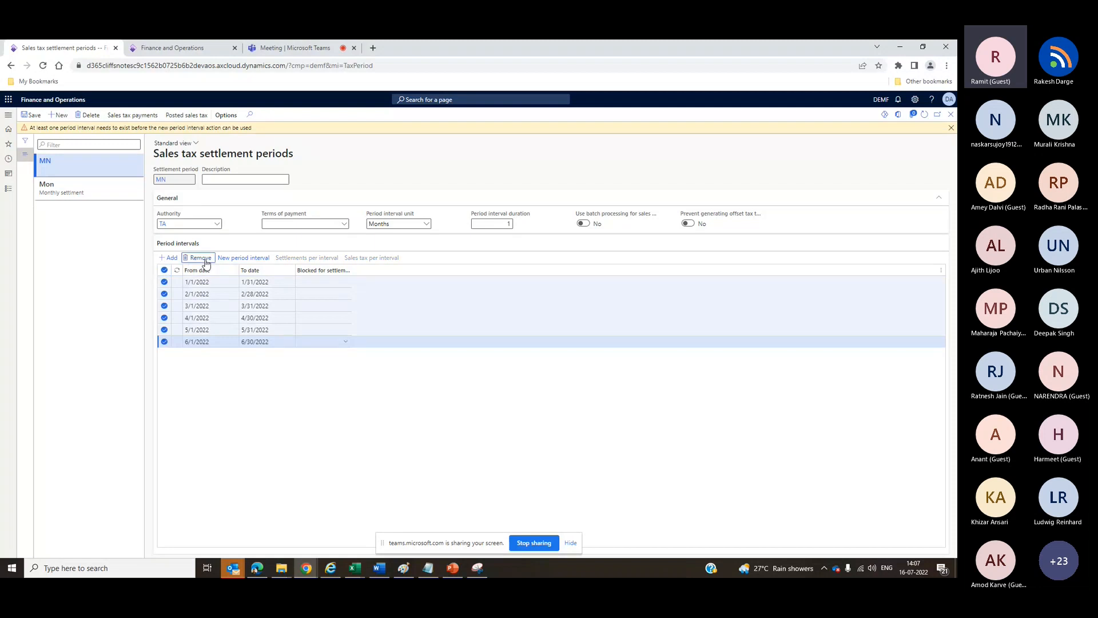
{"action": "left_click", "coordinate": [562, 304]}
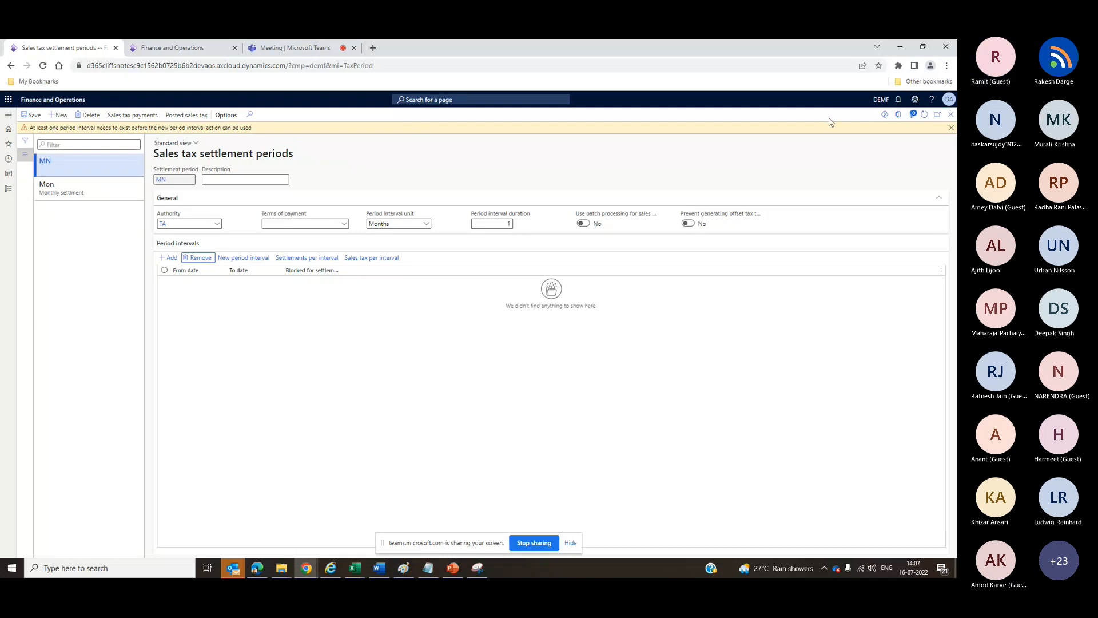
{"action": "left_click", "coordinate": [952, 127]}
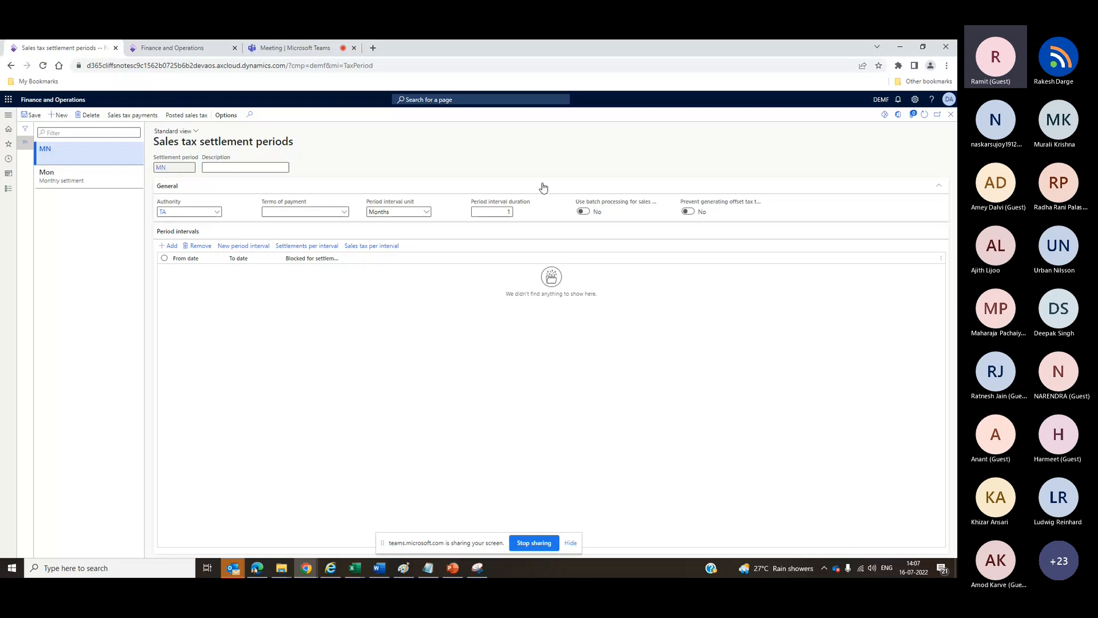
{"action": "left_click", "coordinate": [951, 114]}
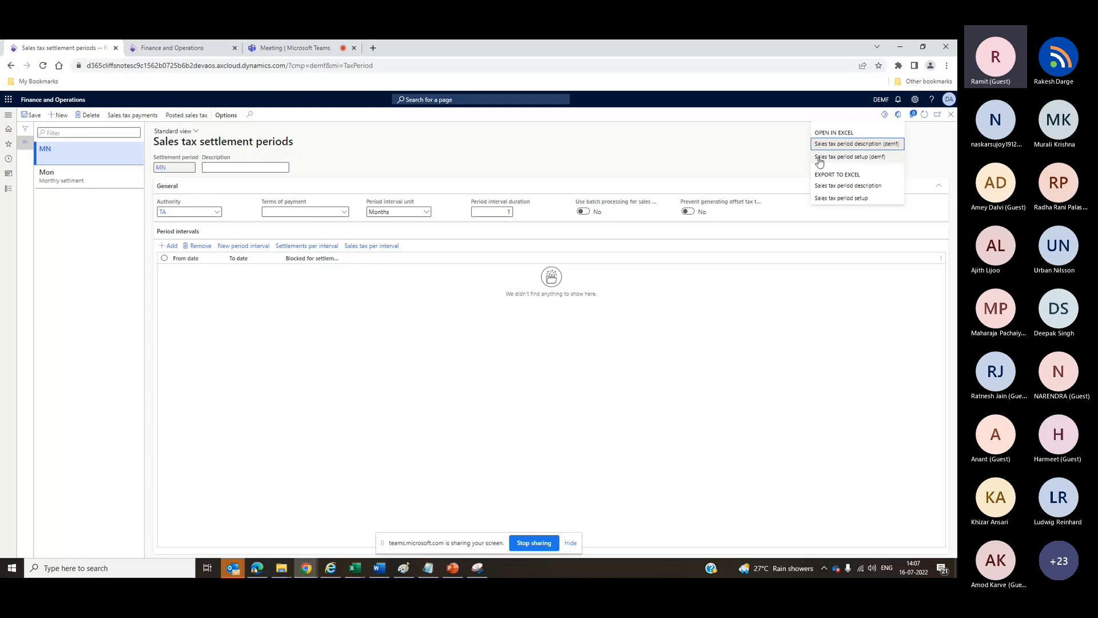
{"action": "left_click", "coordinate": [899, 115]}
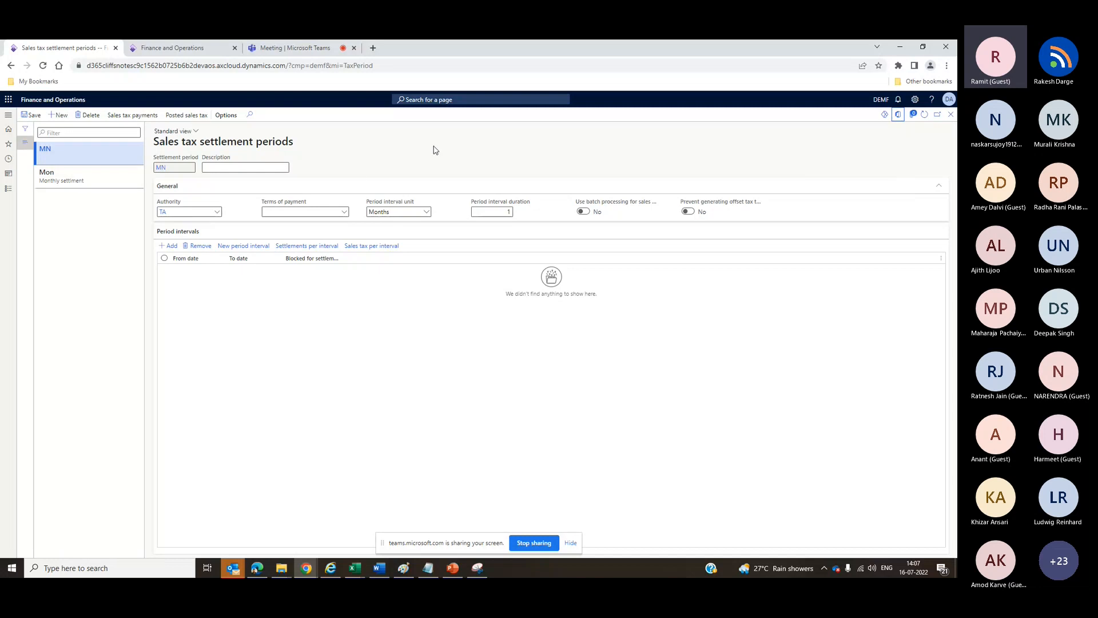
- Switch to the PowerPoint presentation and review the TAX Group and ITEM TAX Group stages of the VAT setup flow
{"action": "left_click", "coordinate": [450, 568]}
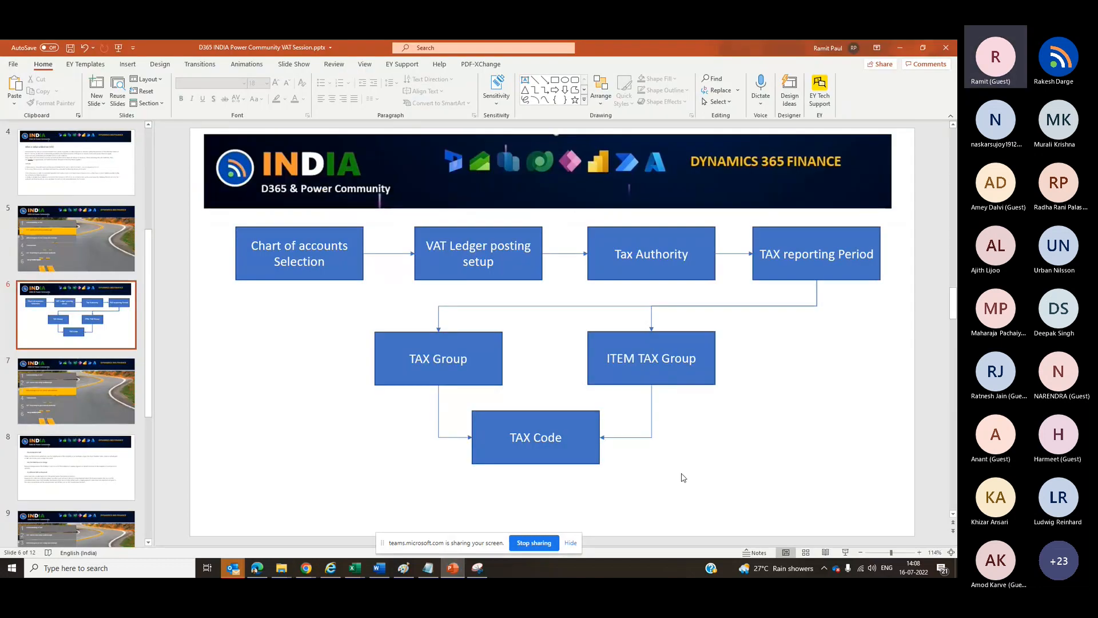
{"action": "left_click", "coordinate": [441, 376]}
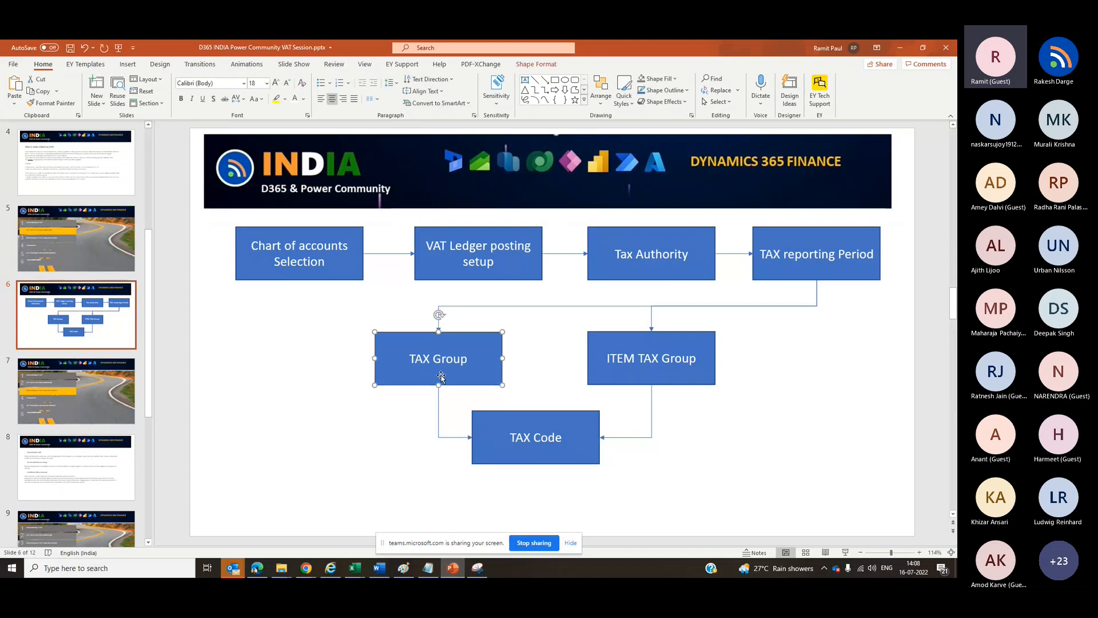
{"action": "left_click", "coordinate": [667, 365]}
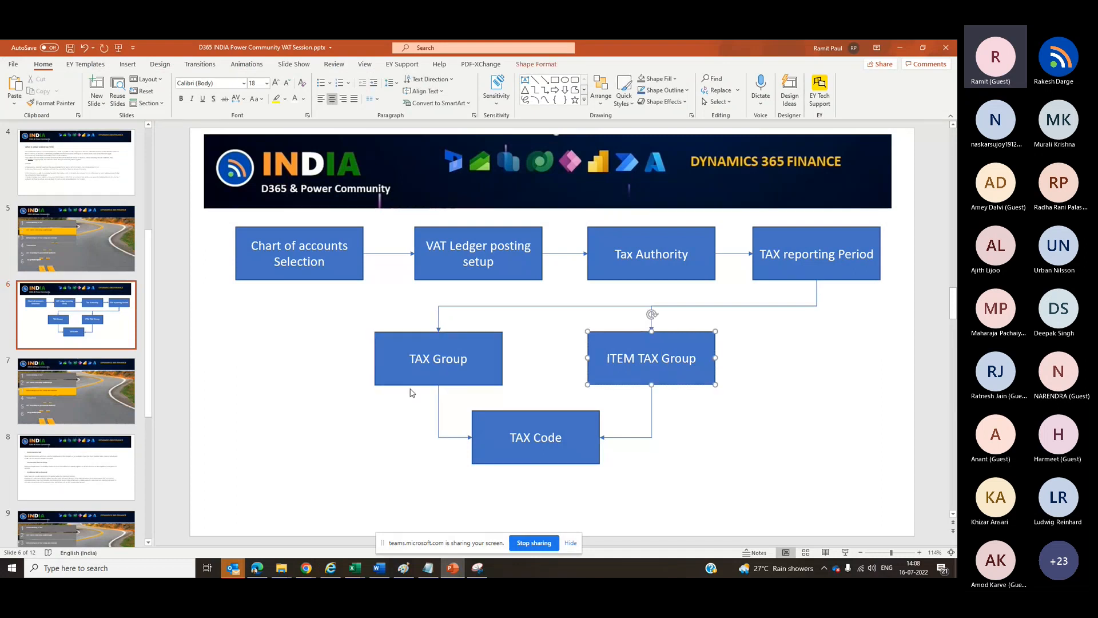
{"action": "left_click", "coordinate": [338, 391]}
- Return to Finance and Operations in the browser and open the Sales tax groups page of the Tax module
{"action": "key", "text": "alt+Tab"}
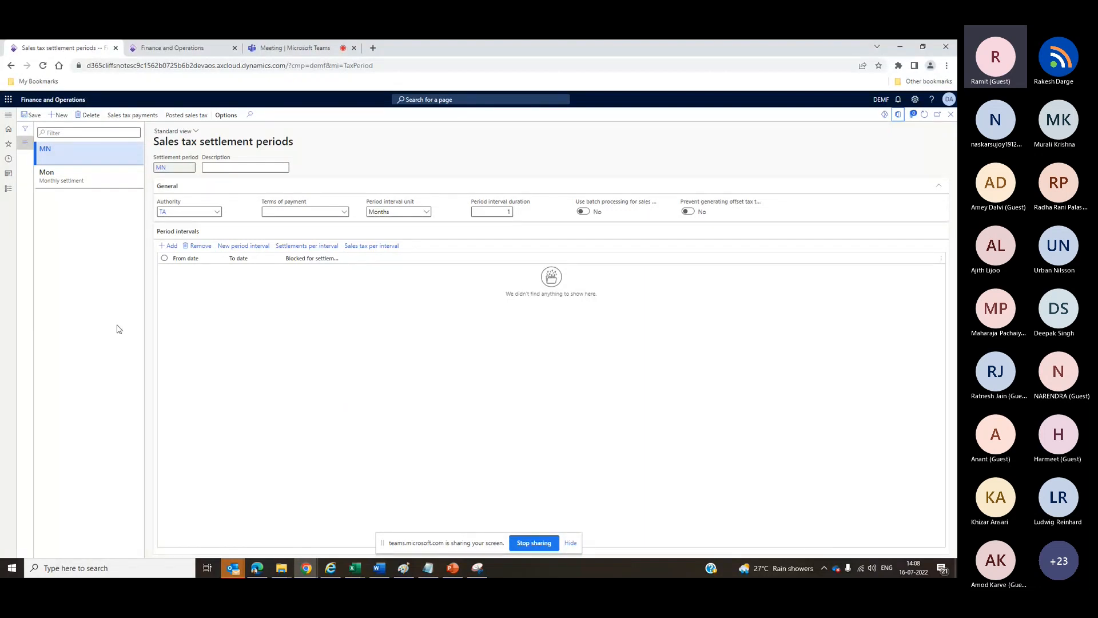
{"action": "left_click", "coordinate": [7, 190]}
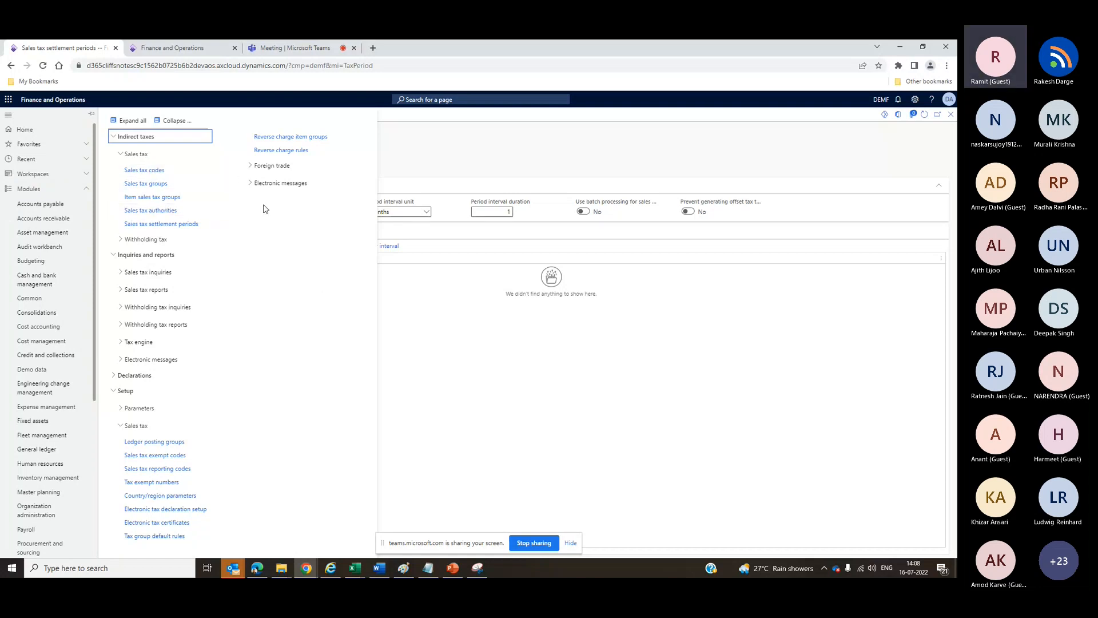
{"action": "left_click", "coordinate": [154, 186]}
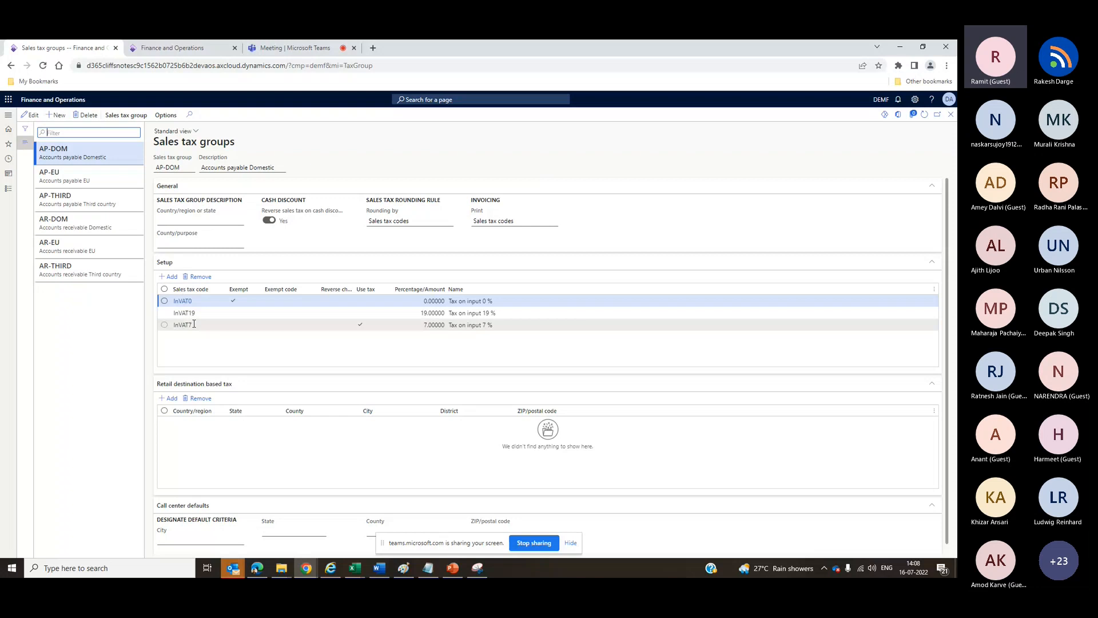
- Compare the sales tax codes assigned to the AP-DOM, AP-EU, AP-THIRD and AR-THIRD sales tax groups
{"action": "left_click", "coordinate": [414, 313]}
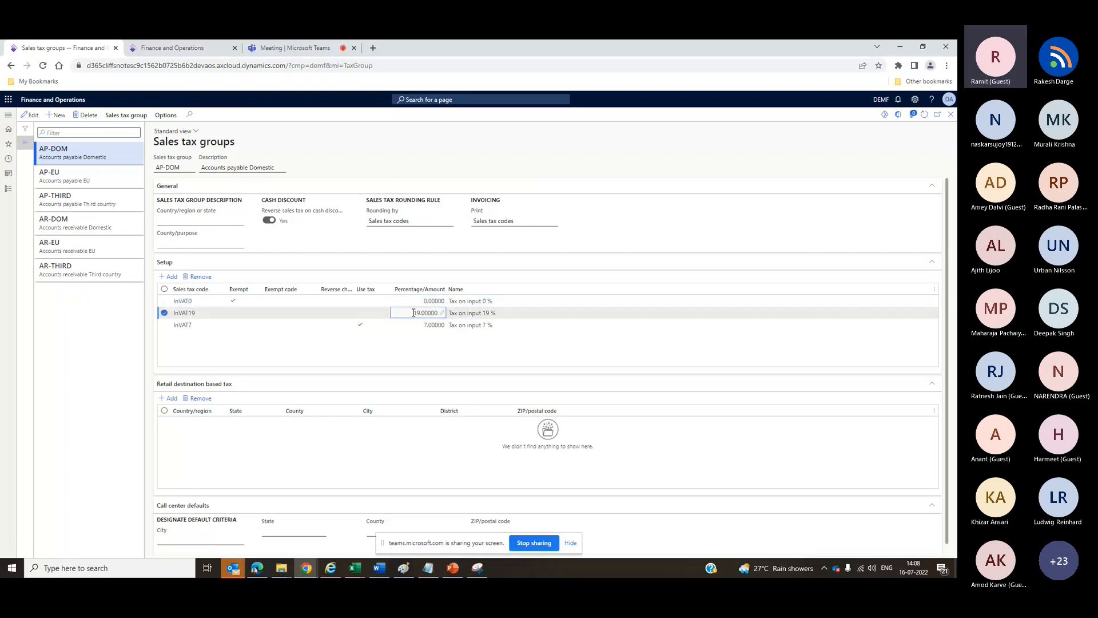
{"action": "left_click", "coordinate": [113, 147]}
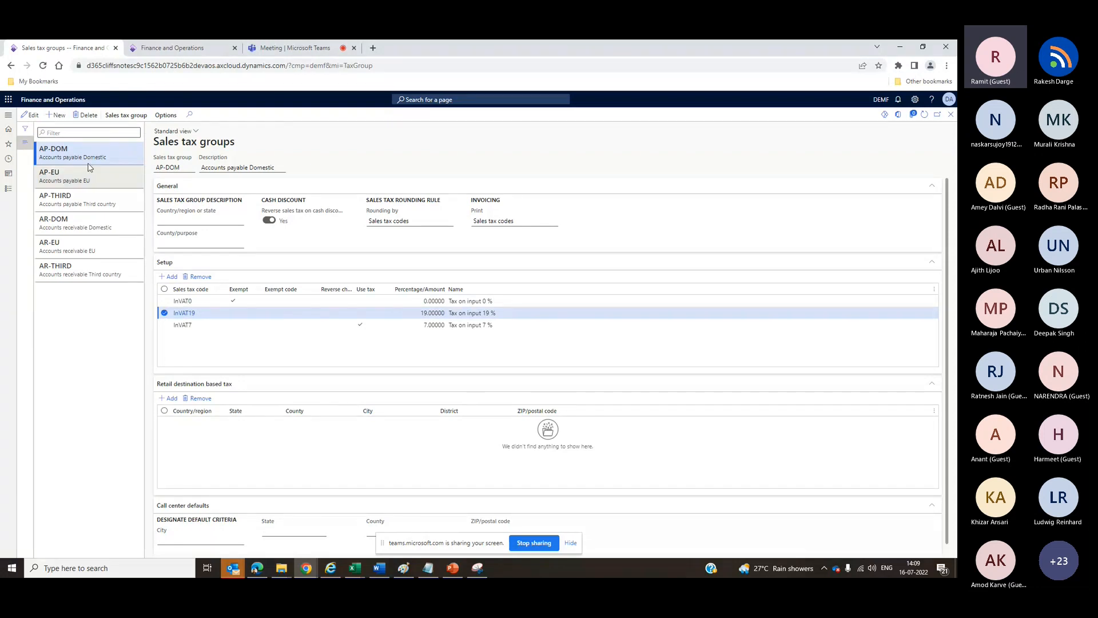
{"action": "left_click", "coordinate": [118, 180]}
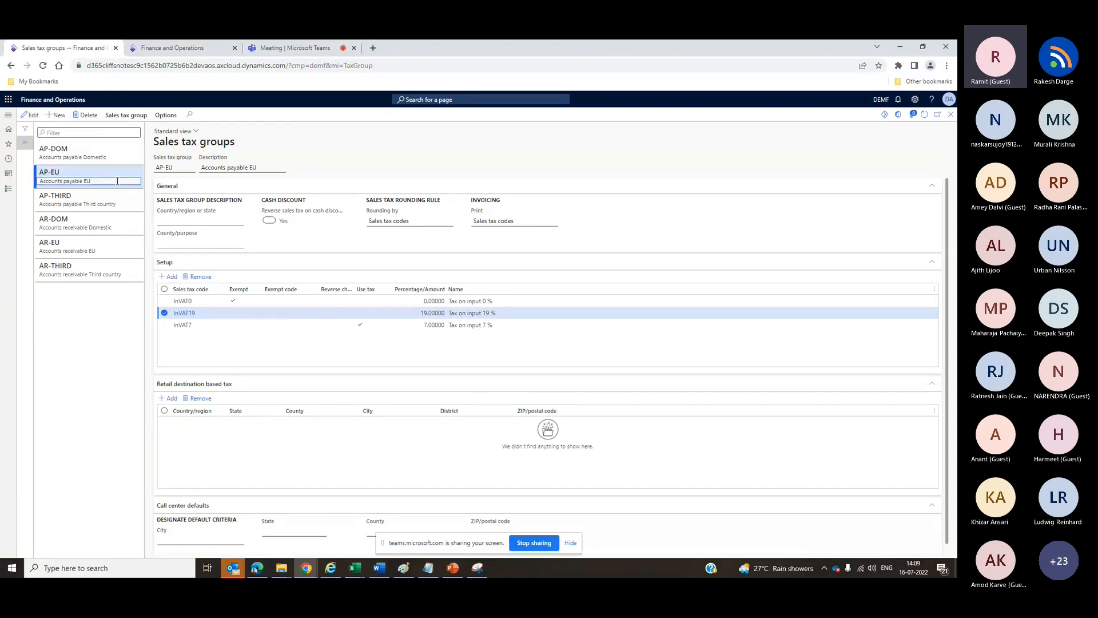
{"action": "left_click", "coordinate": [98, 150]}
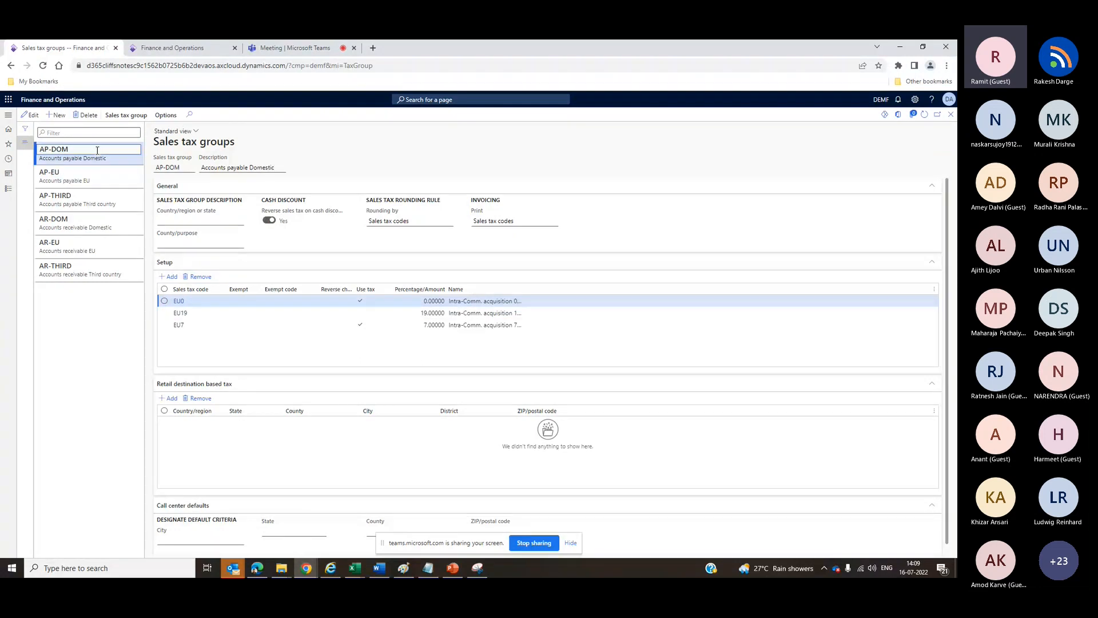
{"action": "left_click", "coordinate": [89, 193]}
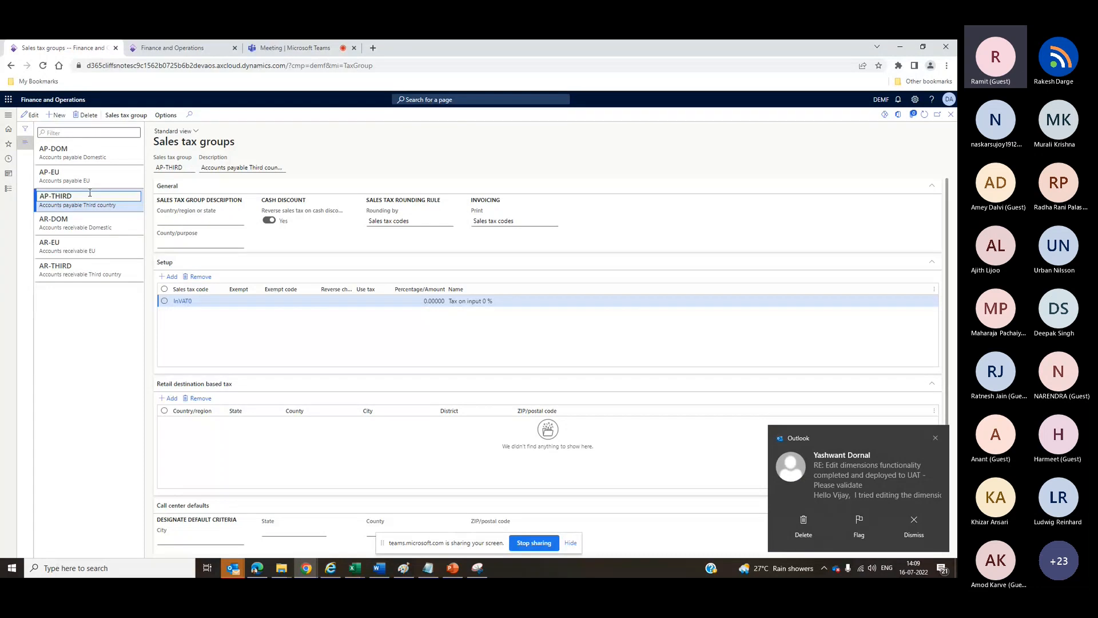
{"action": "left_click", "coordinate": [104, 148]}
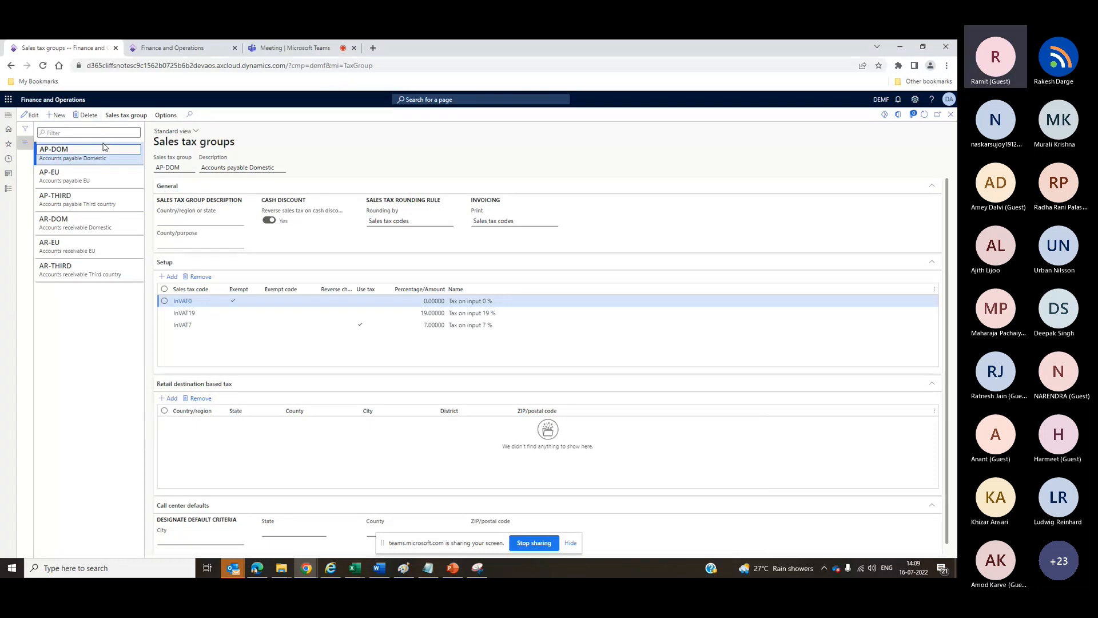
{"action": "left_click", "coordinate": [104, 267]}
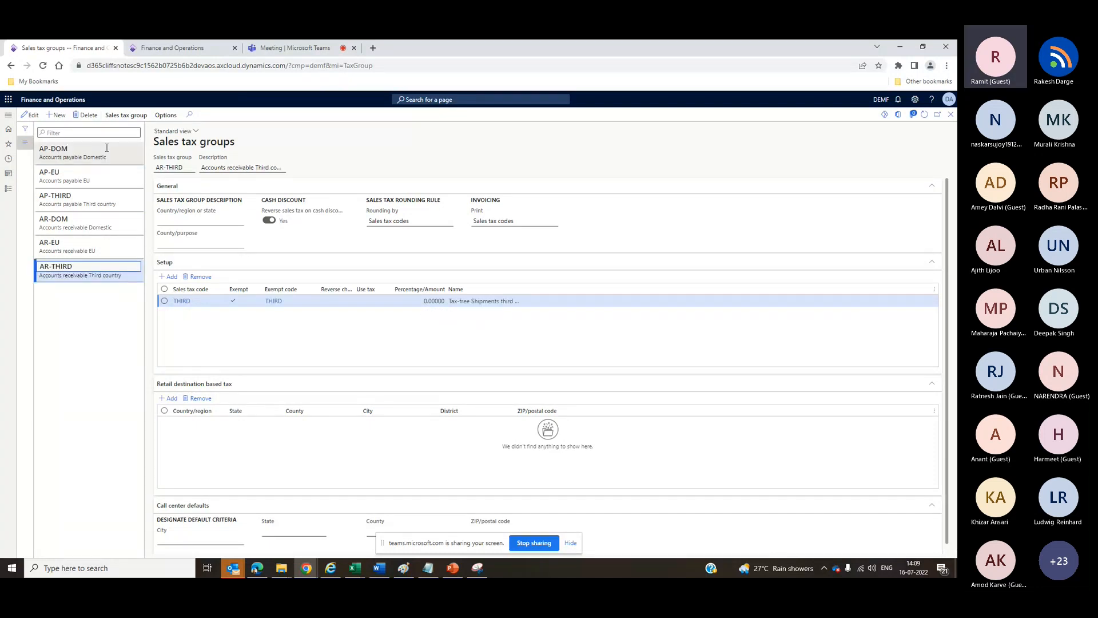
{"action": "left_click", "coordinate": [107, 147]}
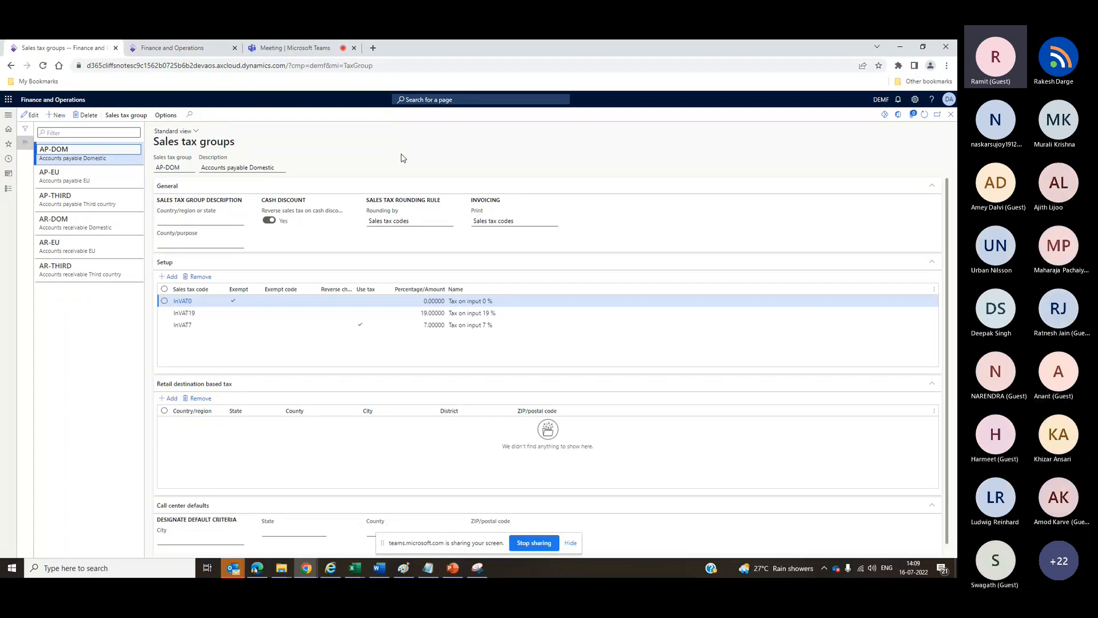
{"action": "left_click", "coordinate": [91, 161]}
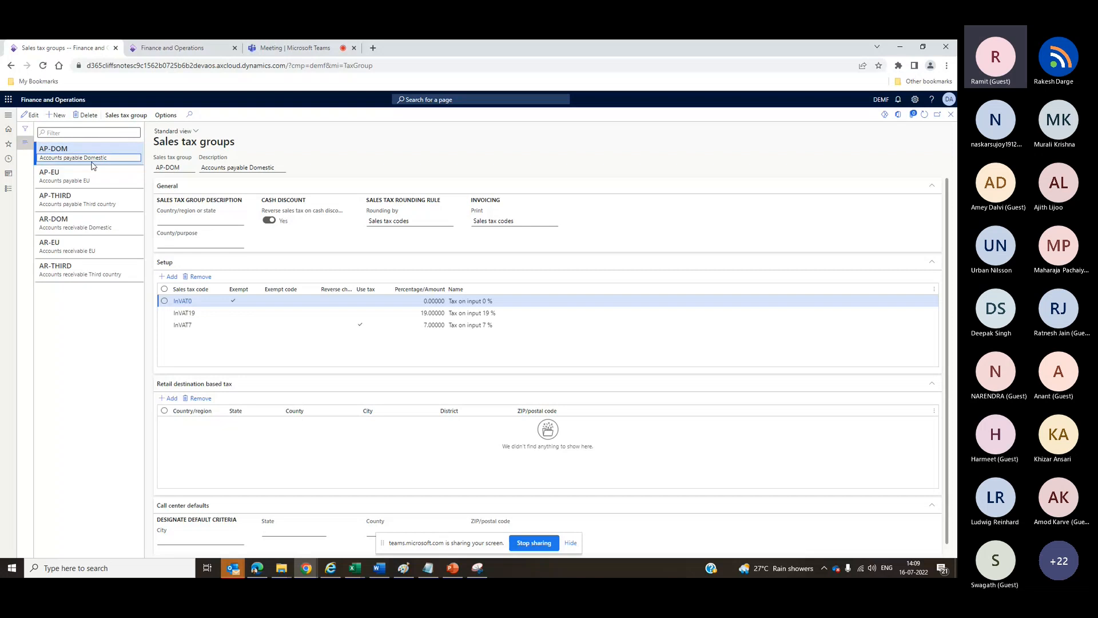
{"action": "left_click", "coordinate": [92, 180]}
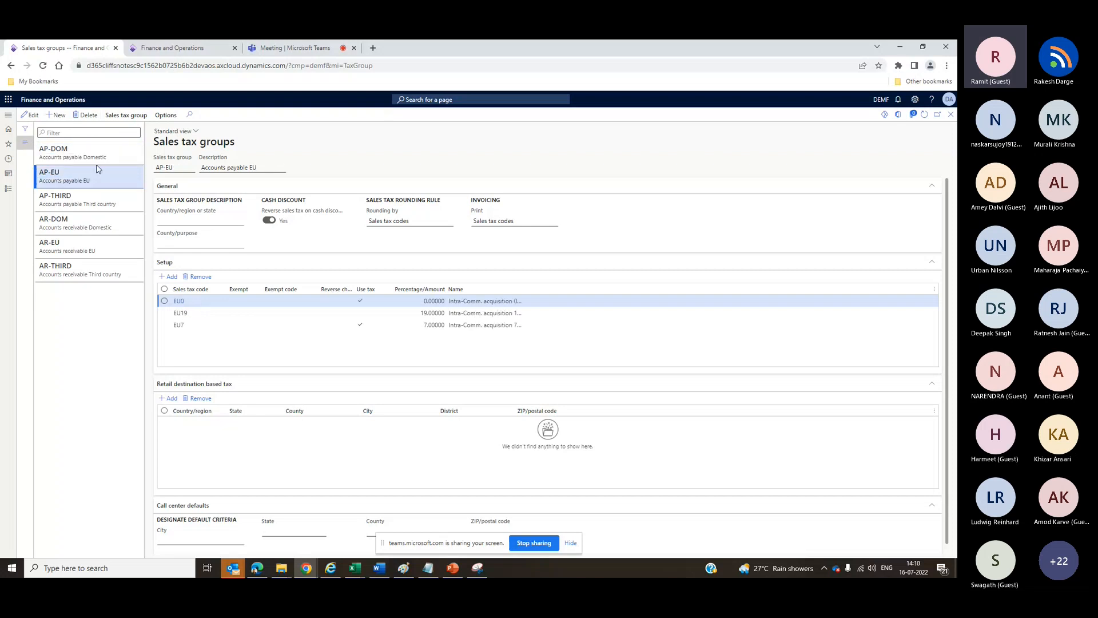
{"action": "left_click", "coordinate": [112, 273]}
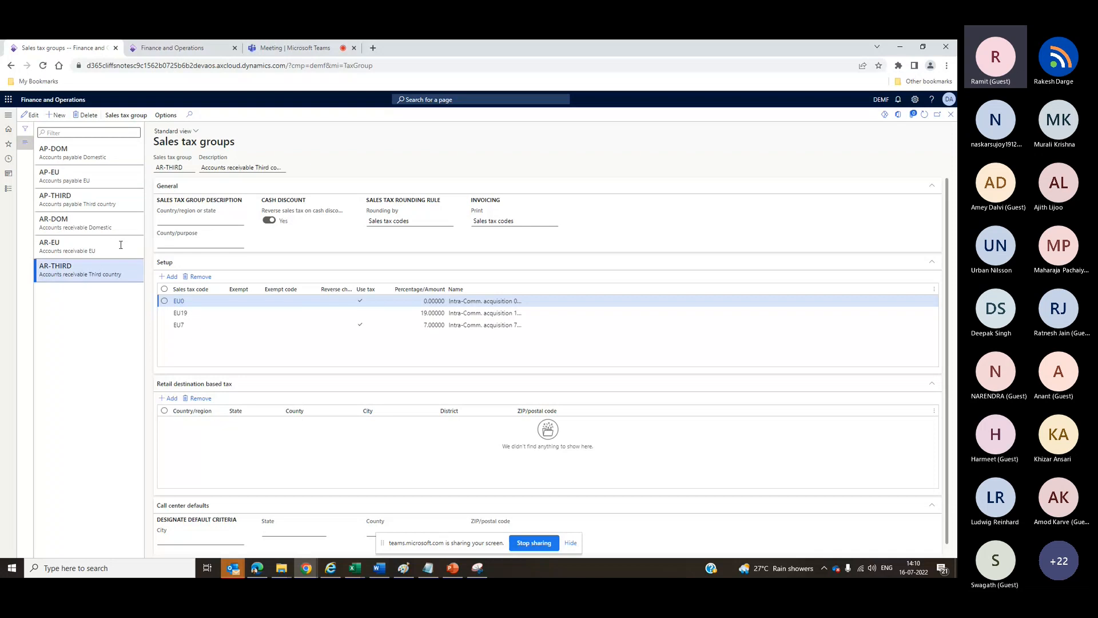
- Examine the AP-DOM group's sales tax codes, including the exempt setting of InVAT0 and the InVAT19 line
{"action": "left_click", "coordinate": [80, 147]}
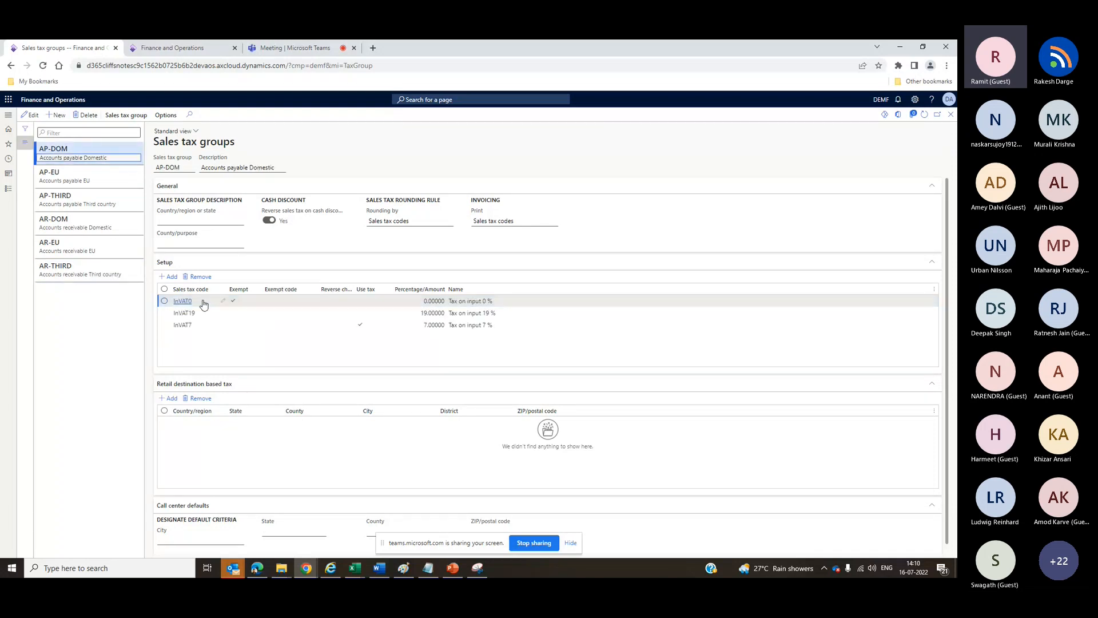
{"action": "left_click", "coordinate": [247, 303]}
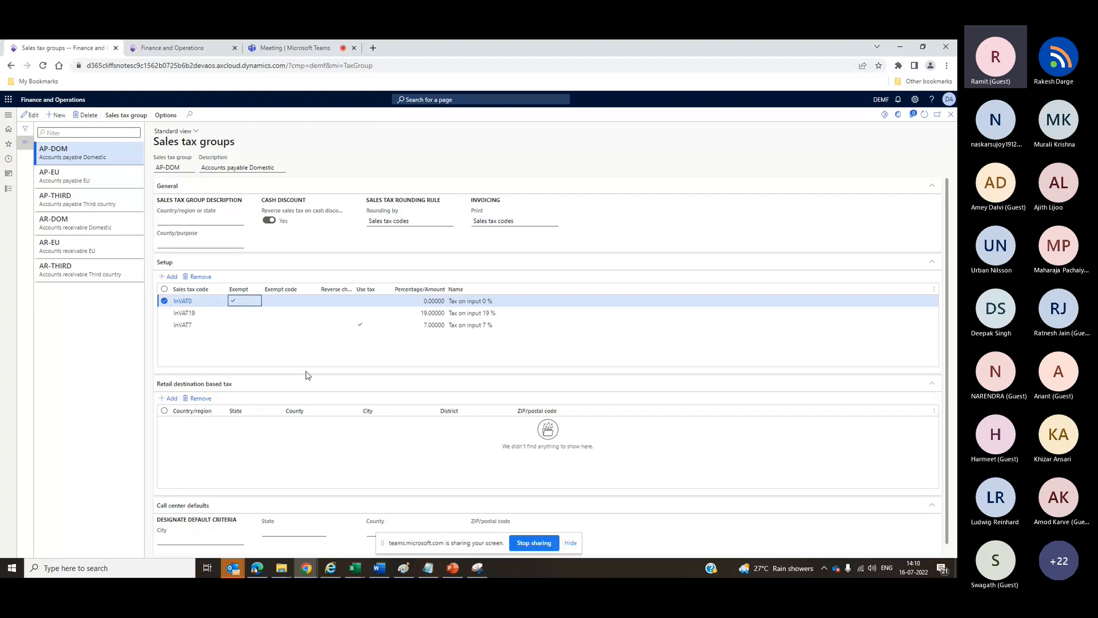
{"action": "left_click", "coordinate": [104, 148]}
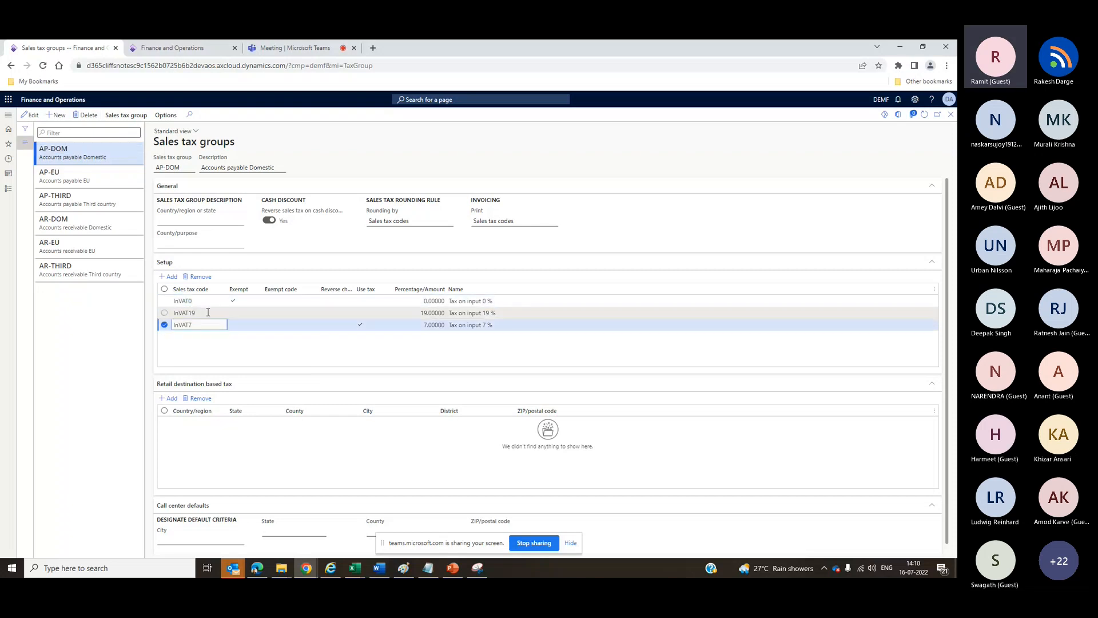
{"action": "left_click", "coordinate": [197, 313]}
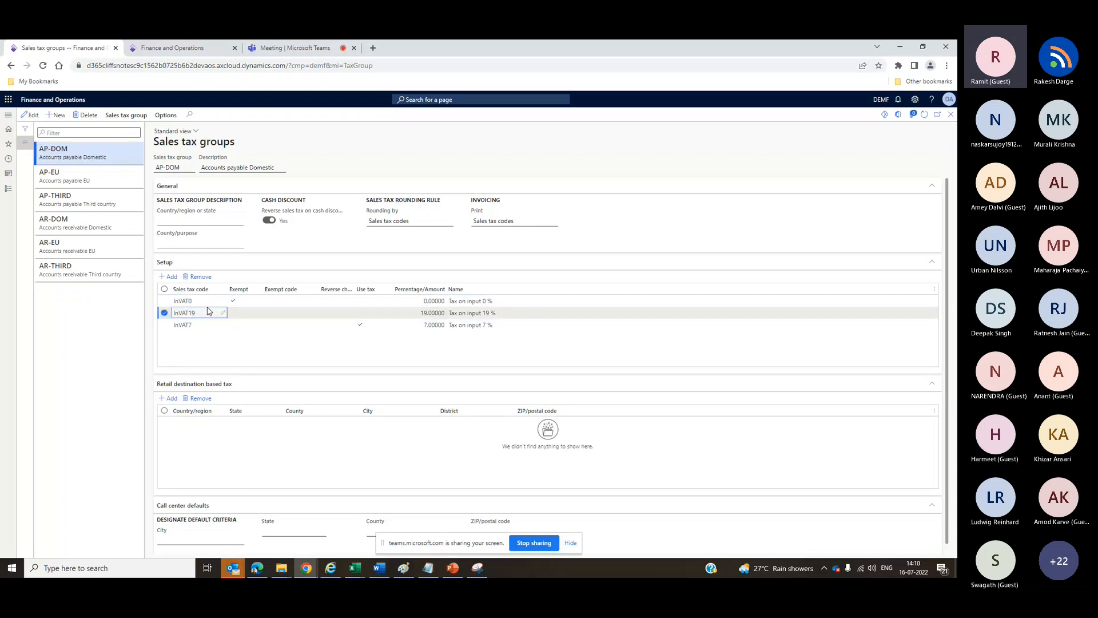
- Open the Item sales tax groups page and review the sales tax codes of the OA, RED, WITHOUT and FULL groups
{"action": "left_click", "coordinate": [14, 192]}
{"action": "left_click", "coordinate": [162, 201]}
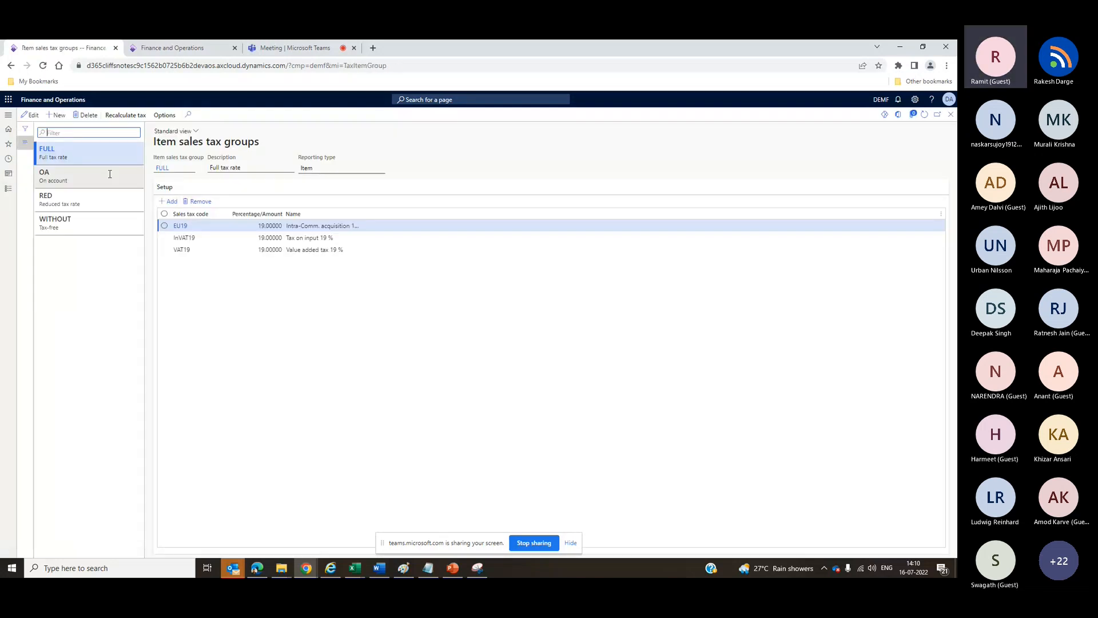
{"action": "left_click", "coordinate": [94, 179]}
{"action": "left_click", "coordinate": [93, 204]}
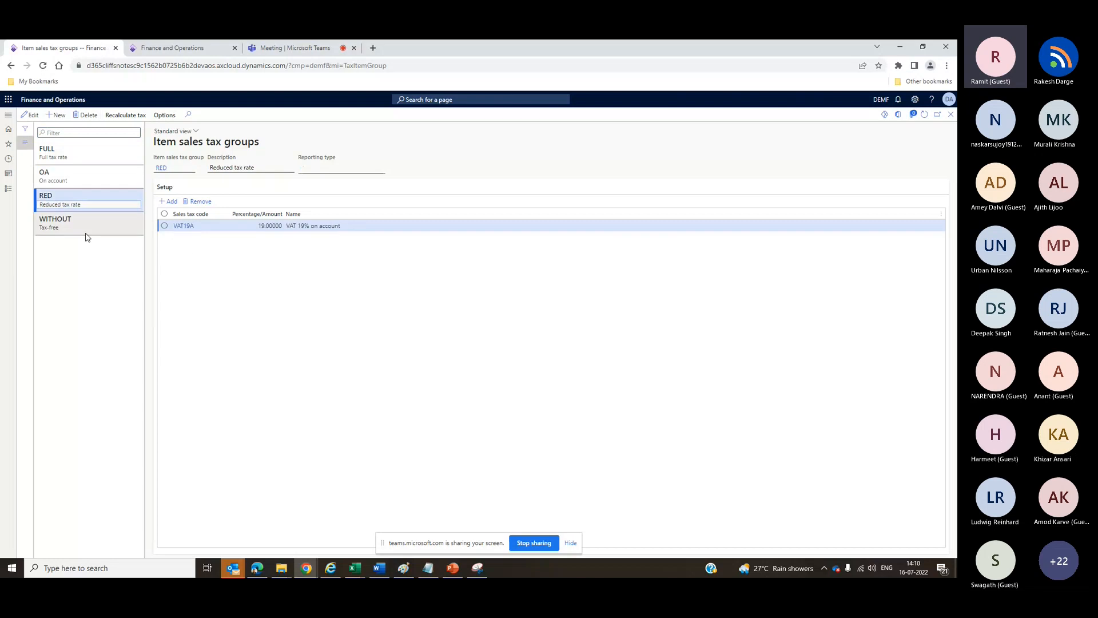
{"action": "left_click", "coordinate": [86, 226]}
{"action": "left_click", "coordinate": [101, 160]}
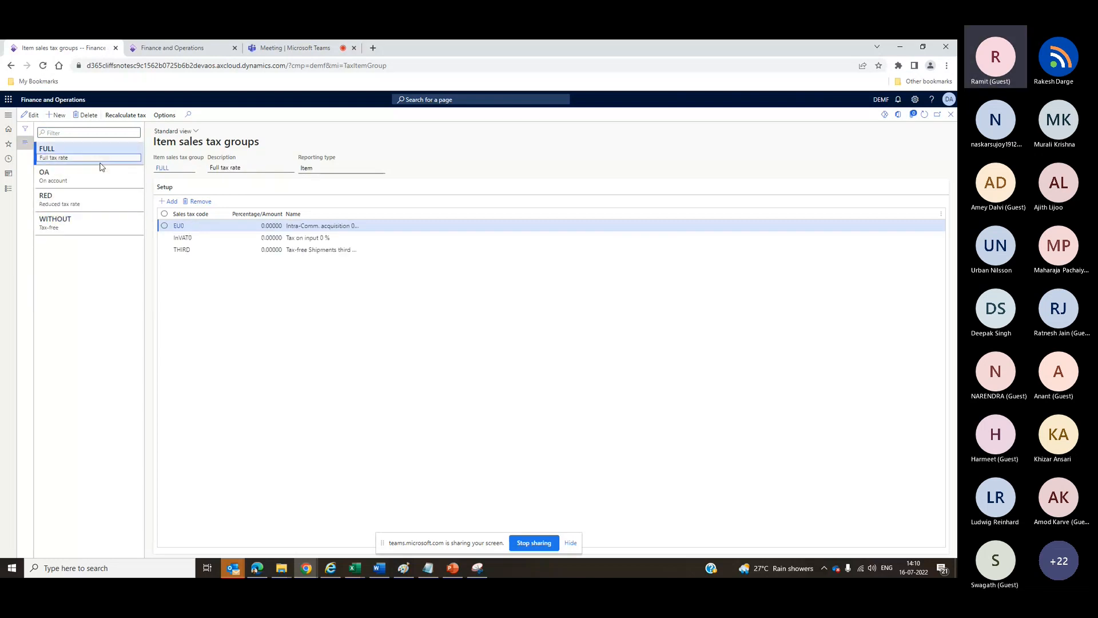
{"action": "left_click", "coordinate": [219, 246]}
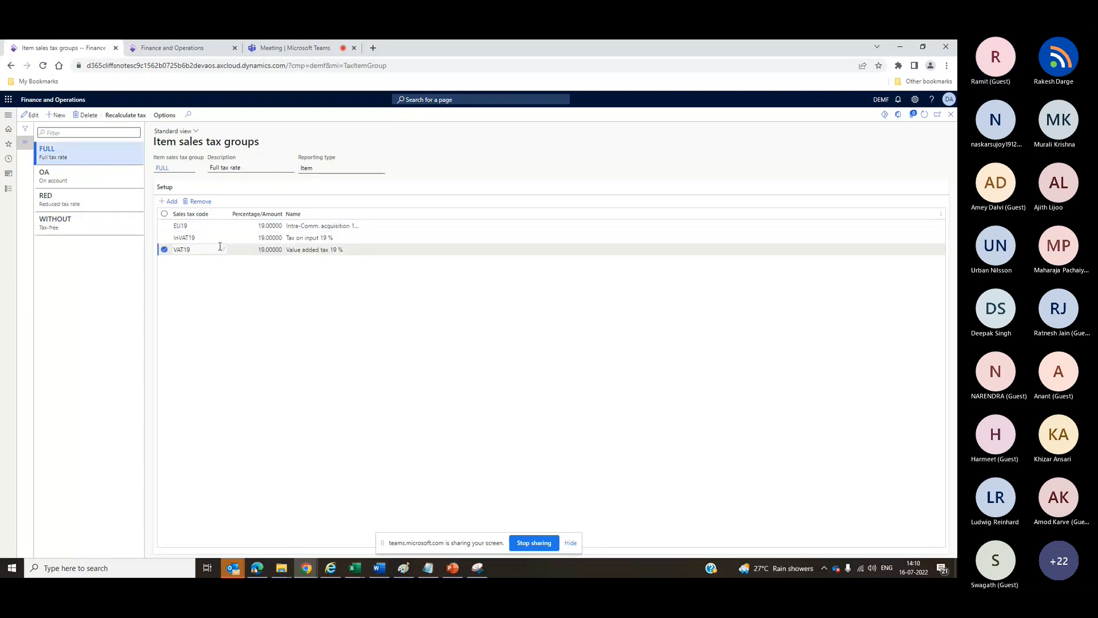
{"action": "left_click", "coordinate": [209, 225]}
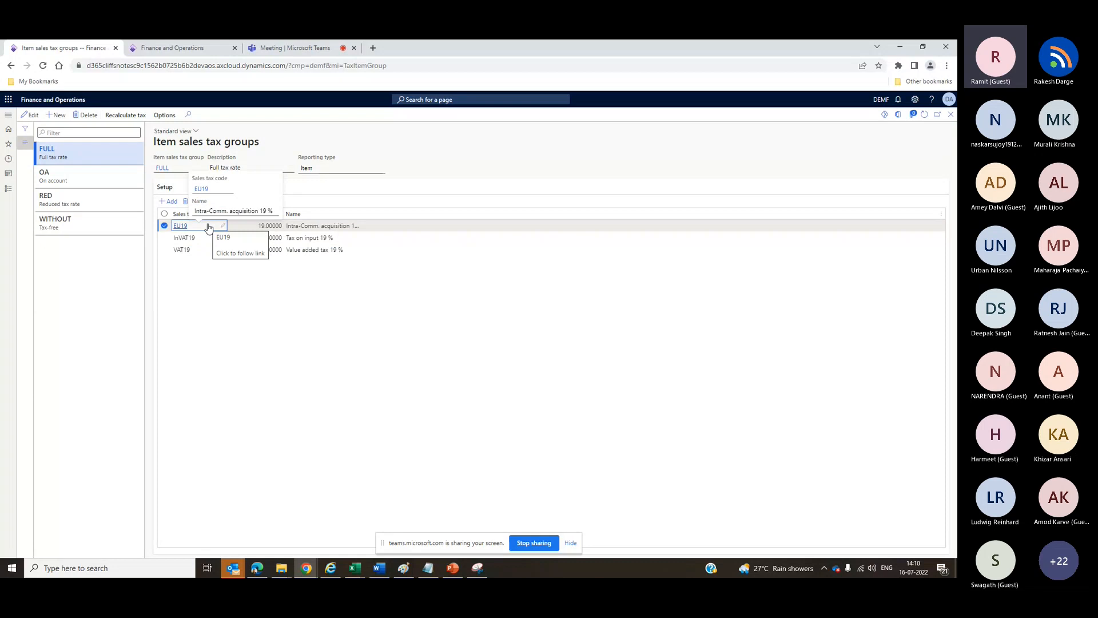
- Duplicate the Item sales tax groups browser tab and open the Tax module's Sales tax groups page in the copy
{"action": "right_click", "coordinate": [92, 49]}
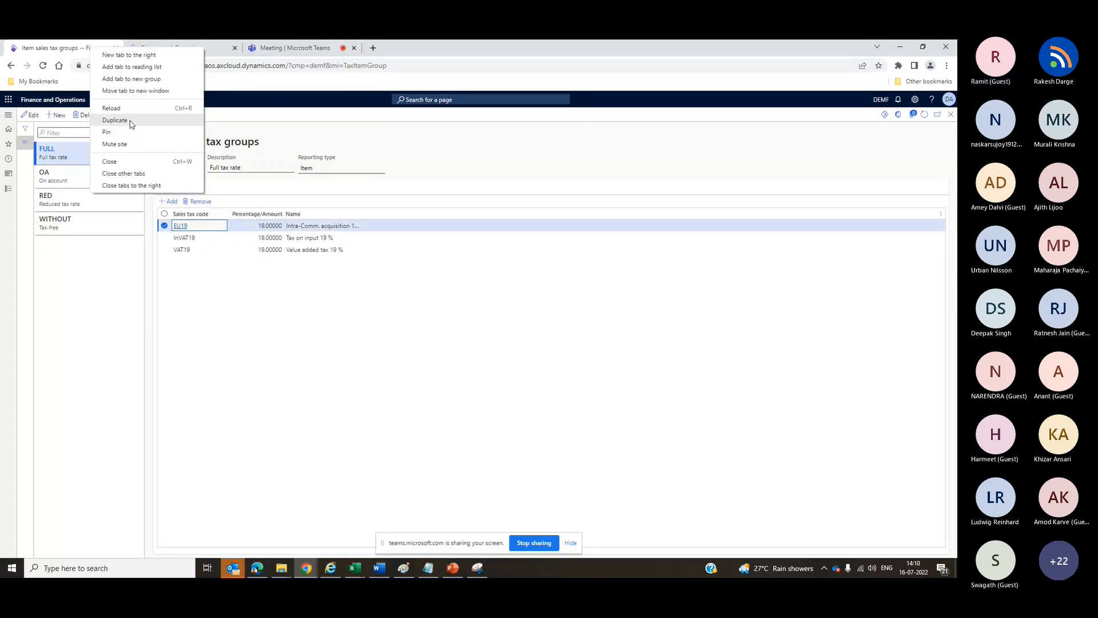
{"action": "left_click", "coordinate": [115, 119]}
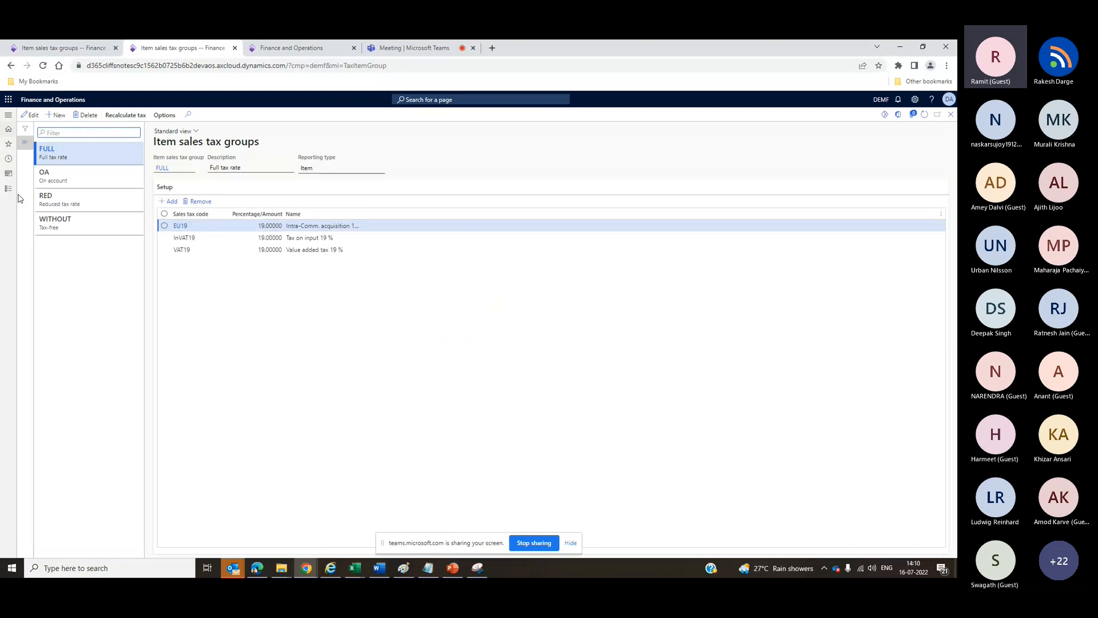
{"action": "left_click", "coordinate": [9, 190]}
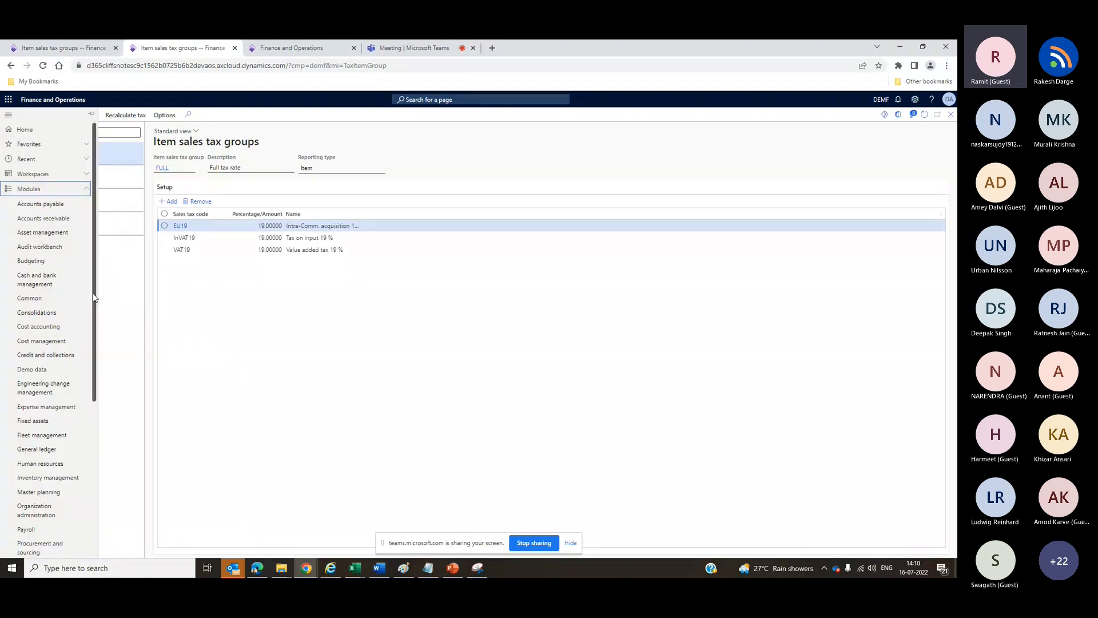
{"action": "left_click_drag", "start_coordinate": [92, 293], "coordinate": [79, 530]}
{"action": "left_click", "coordinate": [58, 488]}
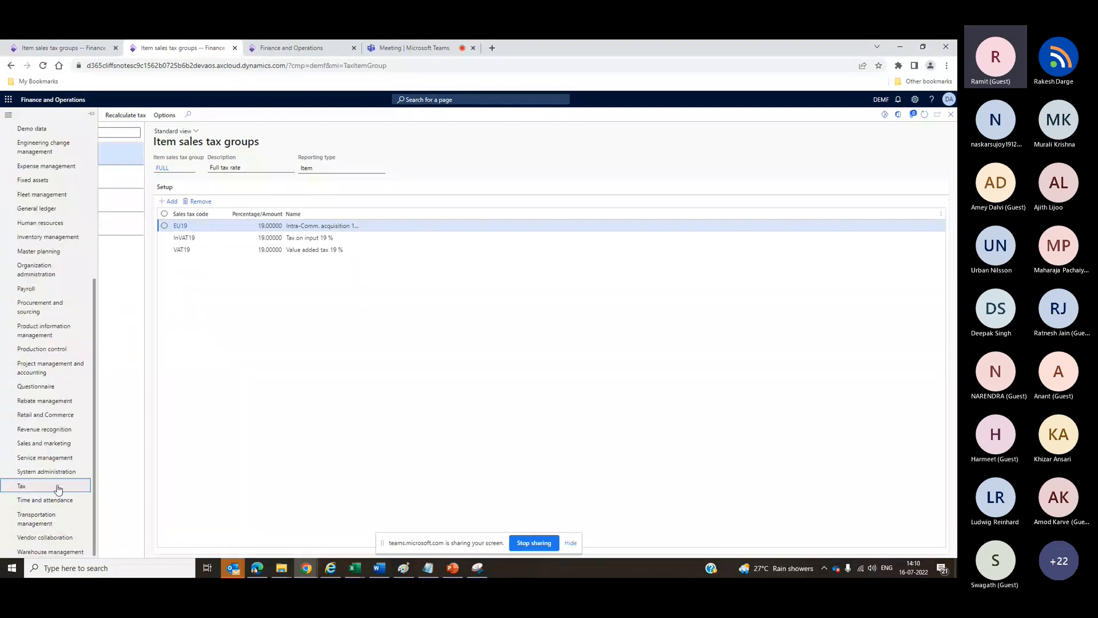
{"action": "left_click", "coordinate": [156, 188]}
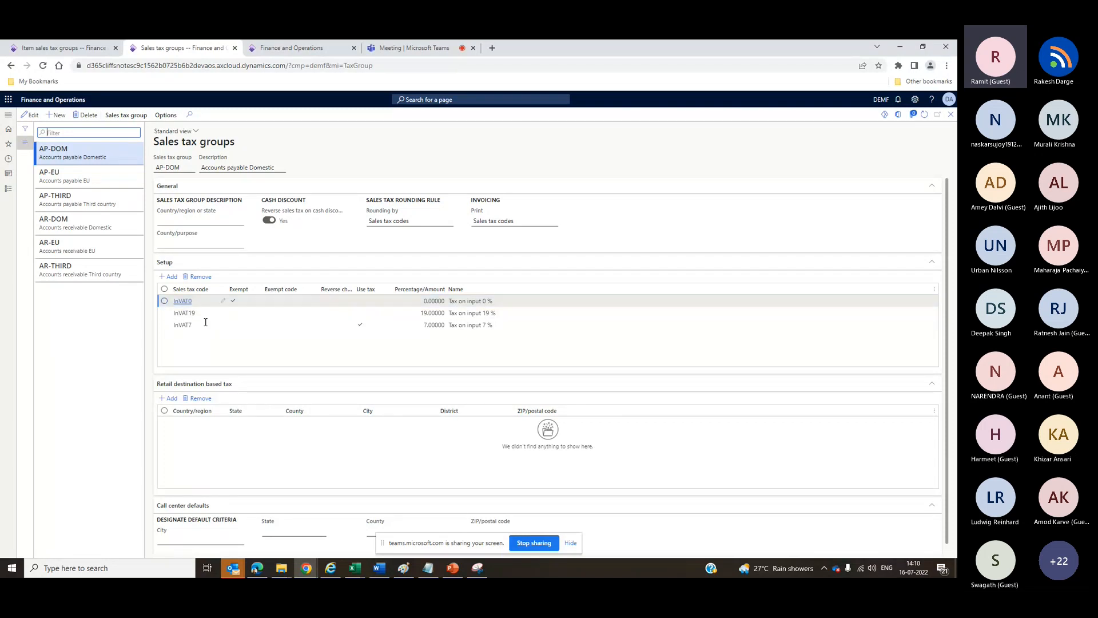
- Compare the sales tax codes of the FULL item sales tax group with those of the AP-DOM sales tax group, focusing on InVAT19
{"action": "left_click", "coordinate": [71, 48]}
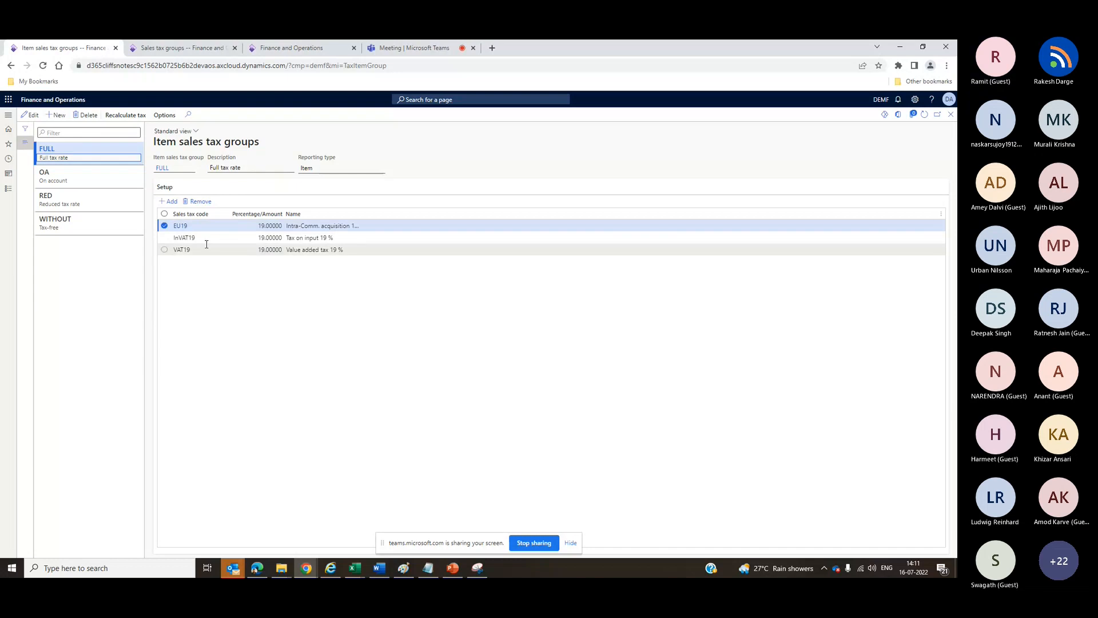
{"action": "key", "text": "ctrl+Tab"}
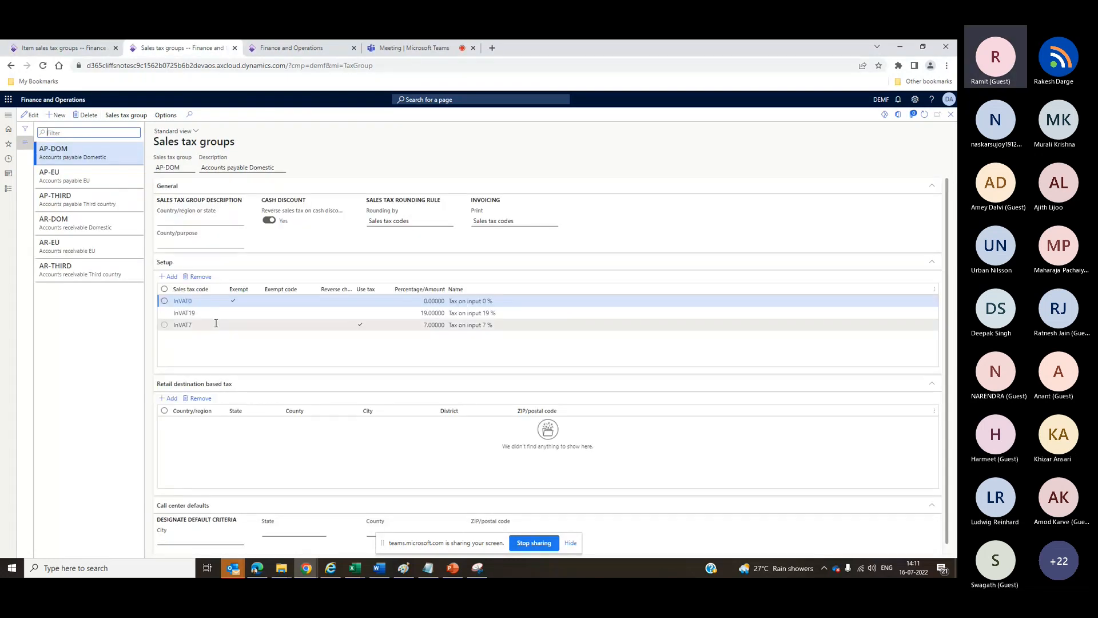
{"action": "left_click", "coordinate": [51, 45]}
{"action": "left_click", "coordinate": [178, 47]}
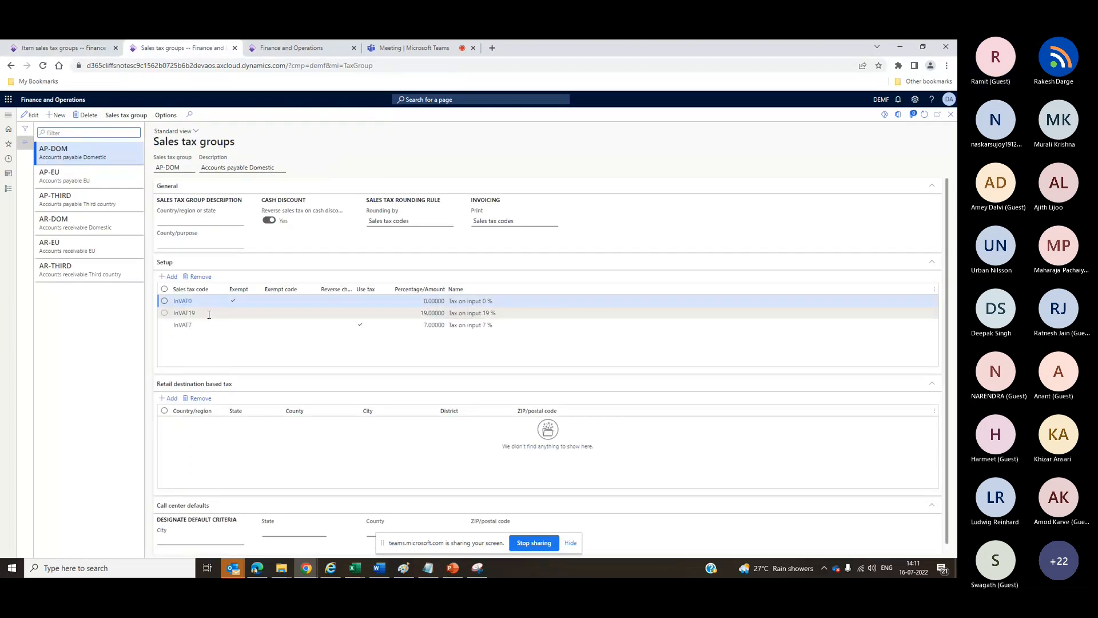
{"action": "key", "text": "ctrl+shift+Tab"}
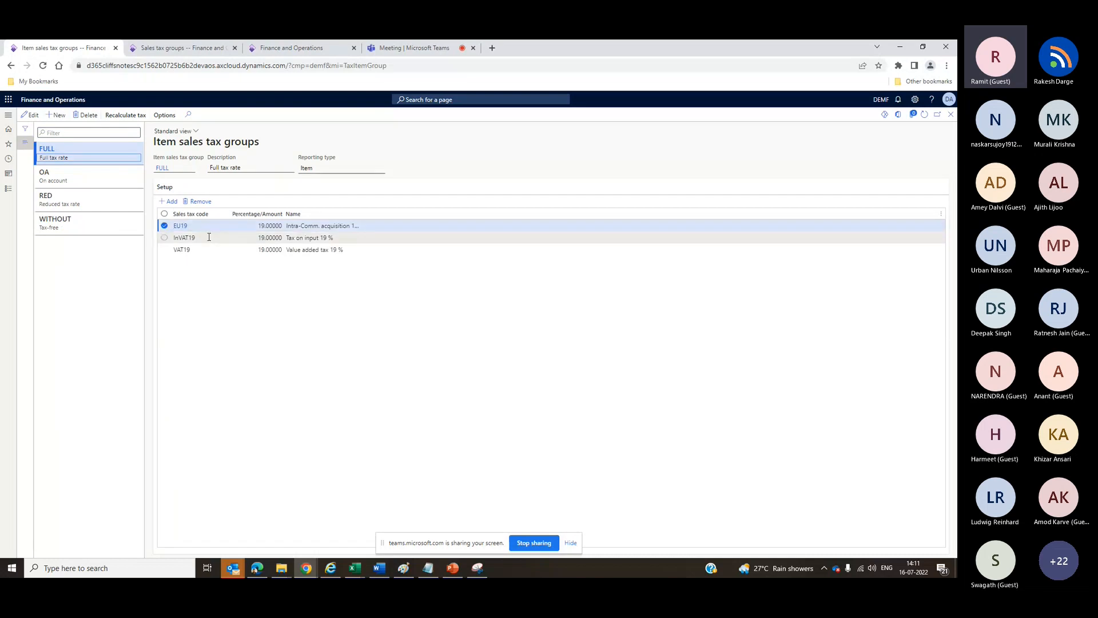
{"action": "left_click", "coordinate": [188, 237]}
{"action": "key", "text": "ctrl+Tab"}
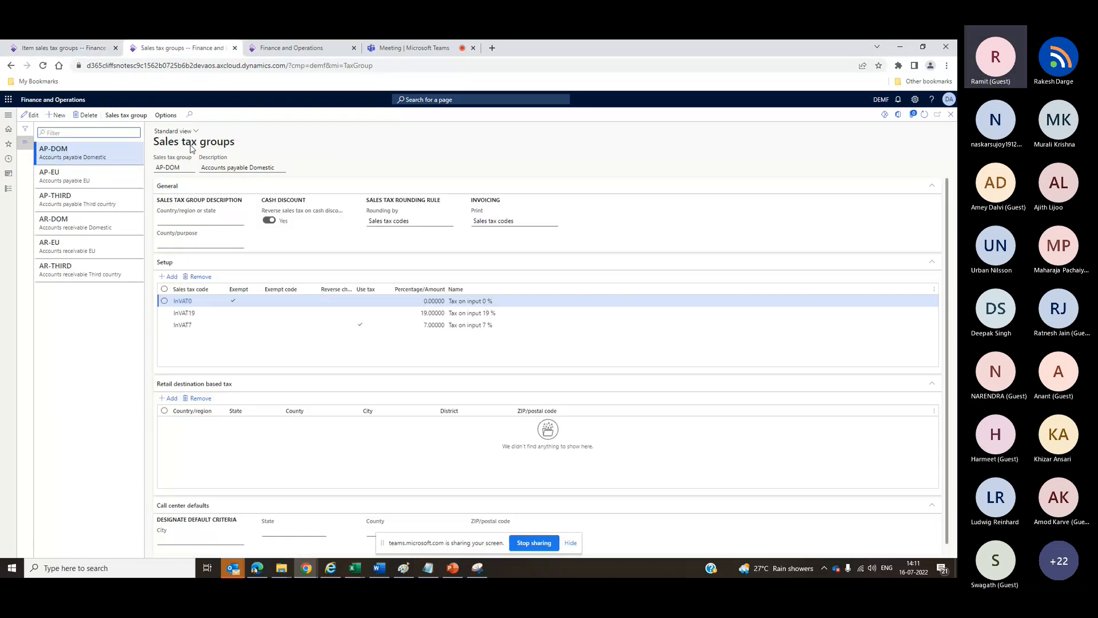
{"action": "left_click", "coordinate": [205, 313]}
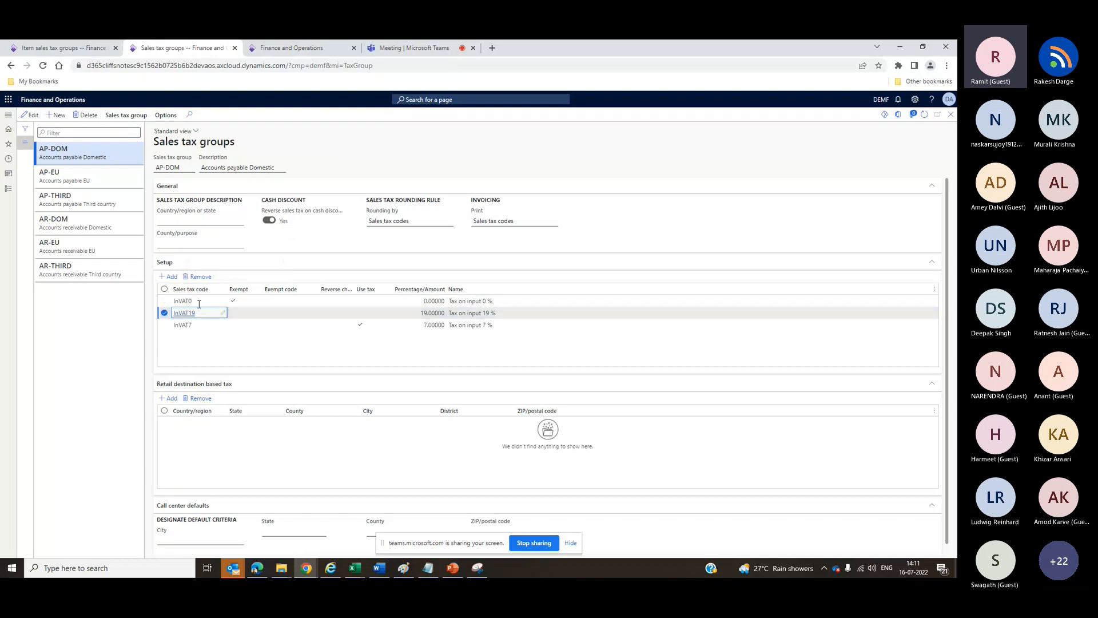
{"action": "left_click", "coordinate": [46, 47]}
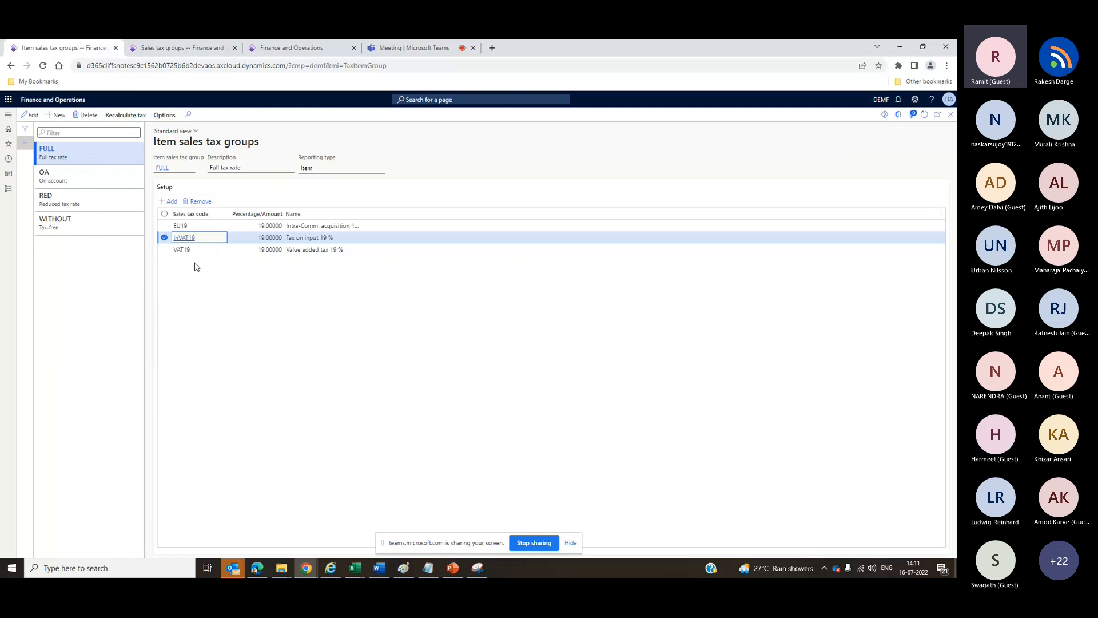
{"action": "left_click", "coordinate": [227, 47]}
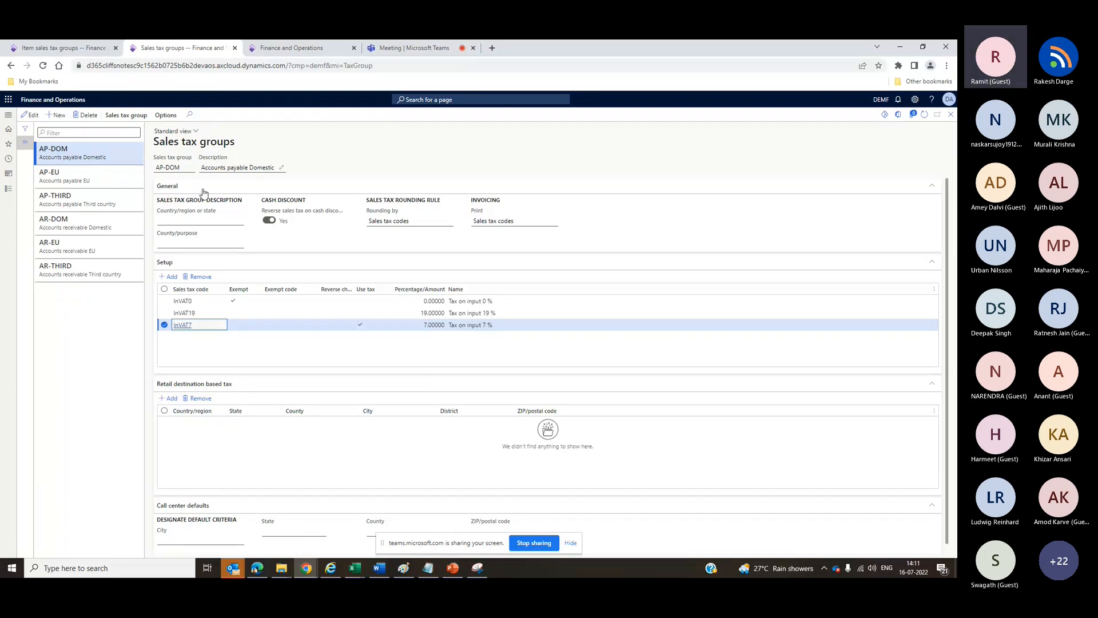
{"action": "left_click", "coordinate": [211, 311]}
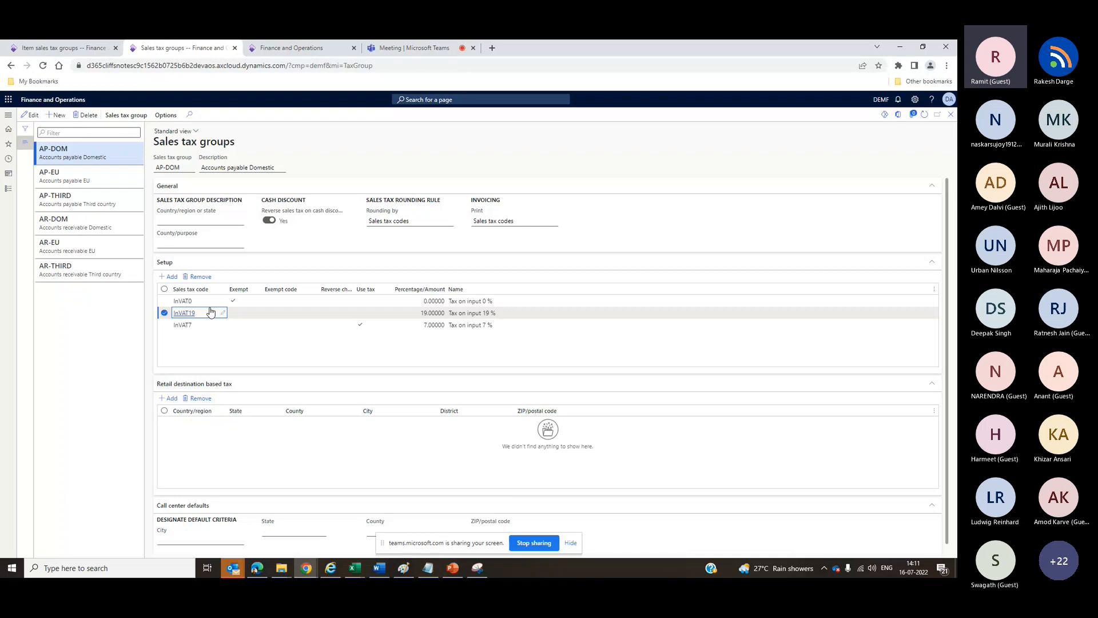
{"action": "left_click", "coordinate": [97, 44]}
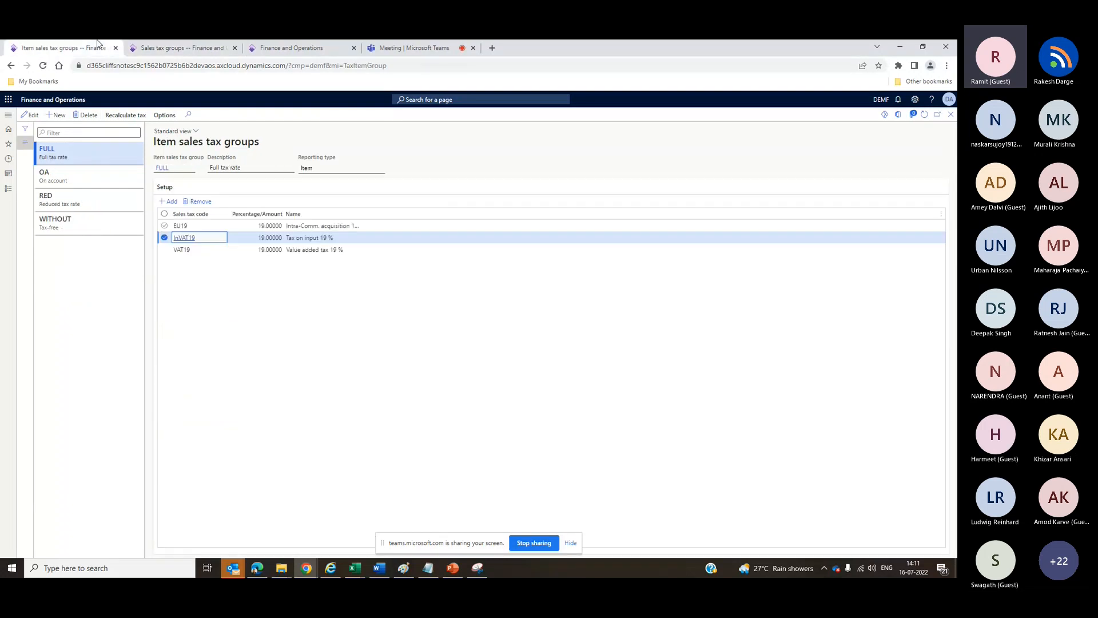
- Recheck the InVAT19 line shared by the AP-DOM and FULL groups, and switch to the tax setup flowchart in PowerPoint
{"action": "left_click", "coordinate": [160, 44]}
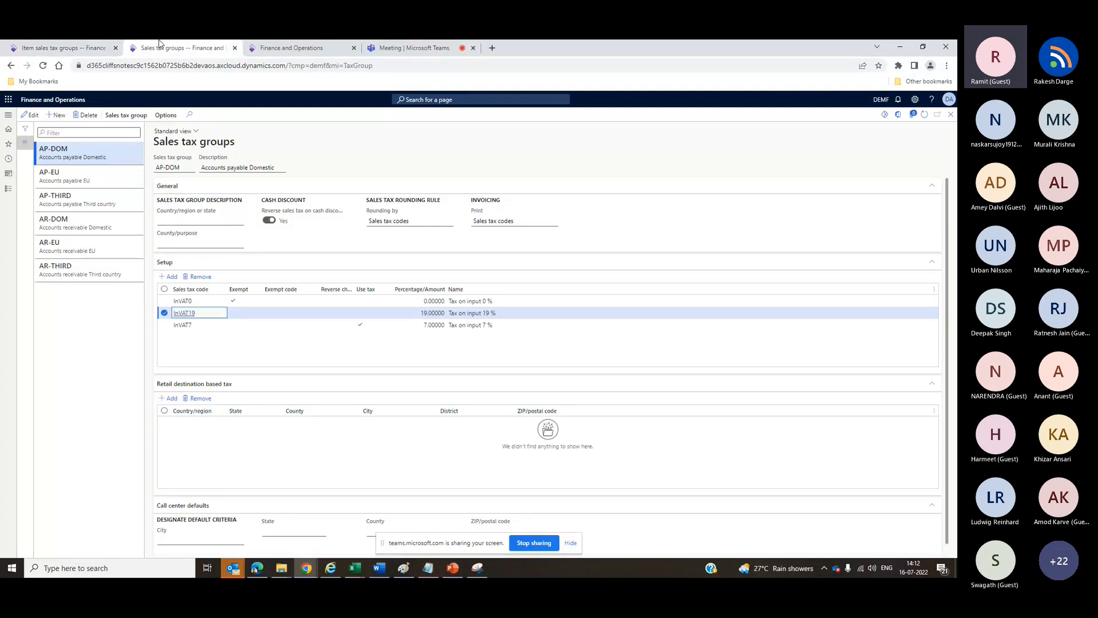
{"action": "left_click", "coordinate": [98, 45]}
{"action": "left_click", "coordinate": [172, 45]}
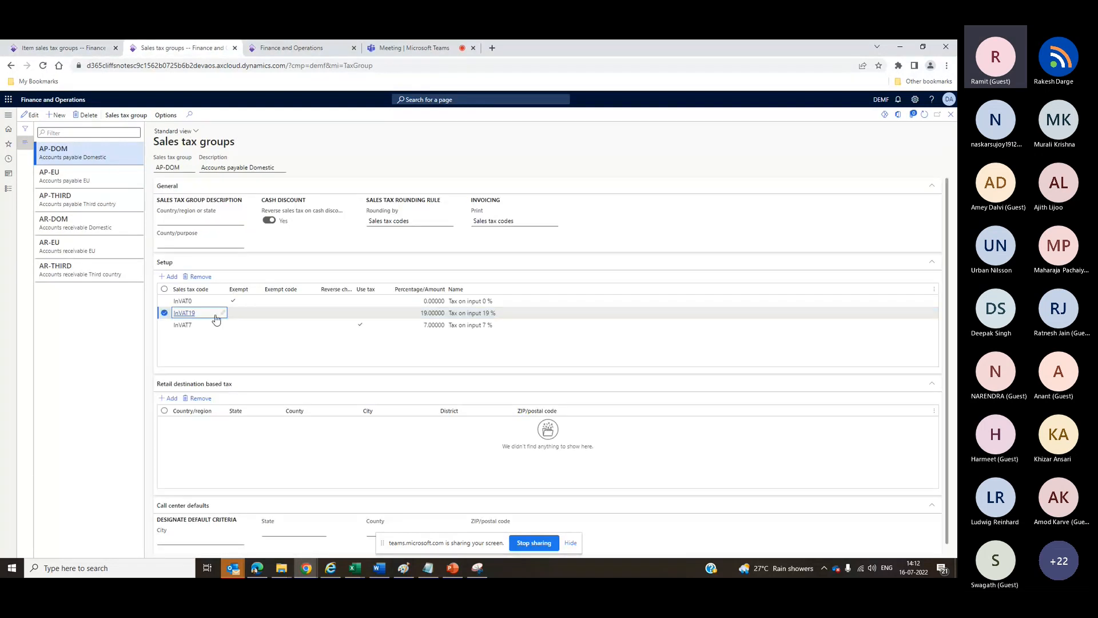
{"action": "left_click", "coordinate": [94, 48]}
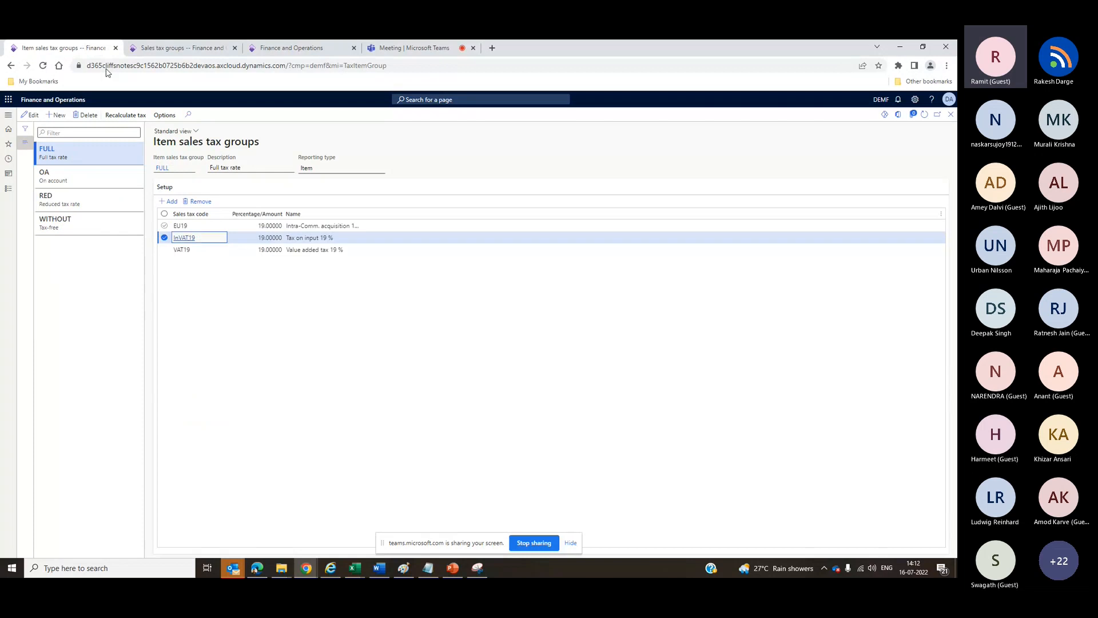
{"action": "left_click", "coordinate": [163, 46]}
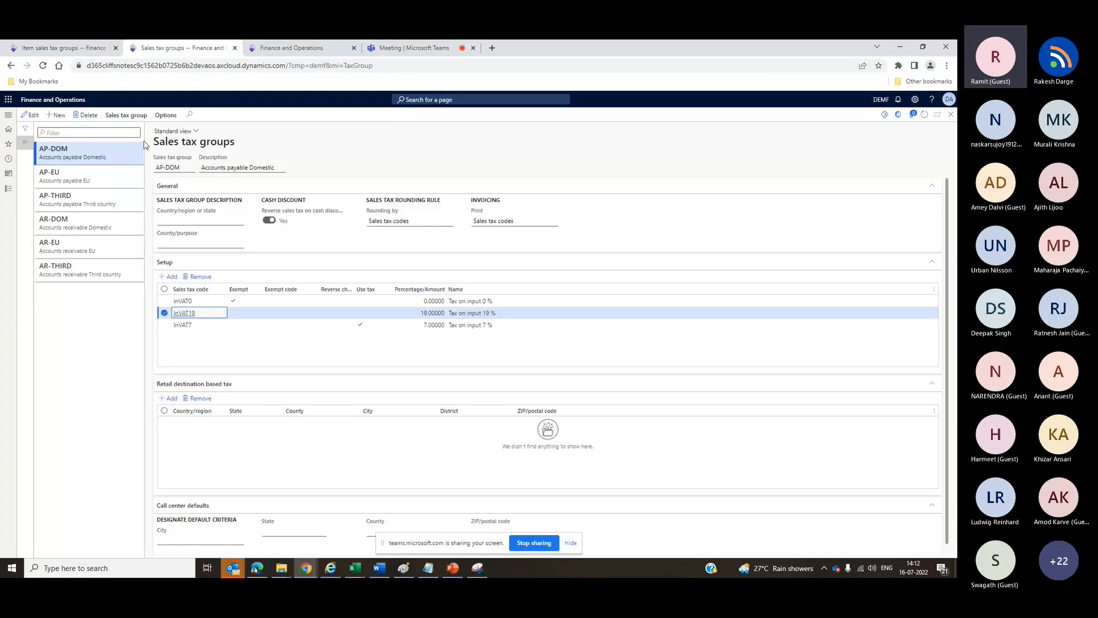
{"action": "left_click", "coordinate": [70, 46]}
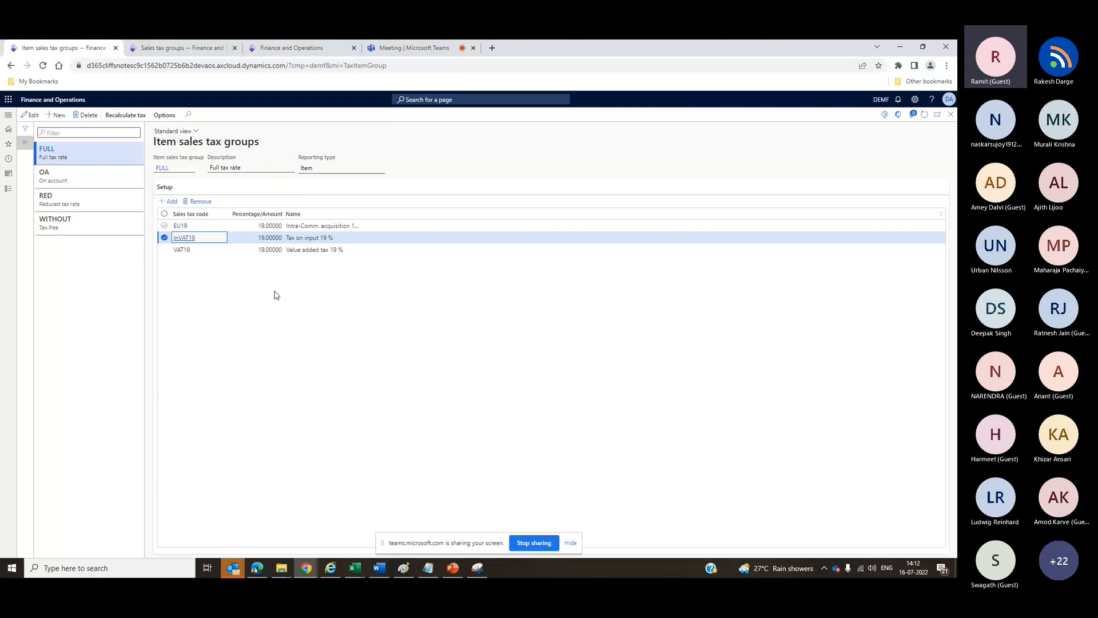
{"action": "left_click", "coordinate": [133, 45]}
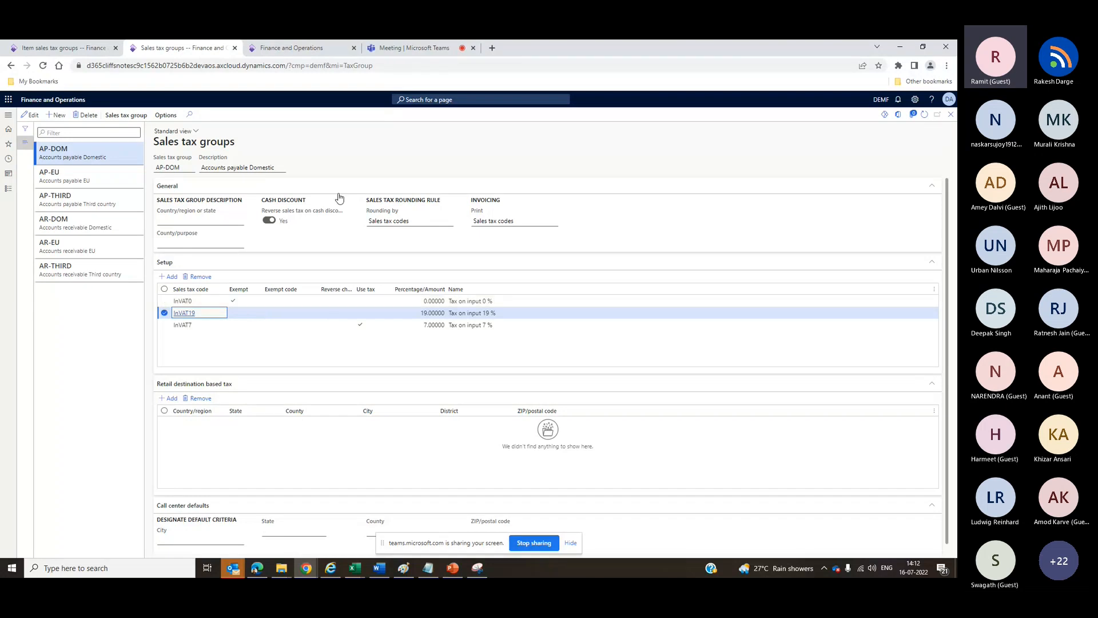
{"action": "left_click", "coordinate": [332, 143]}
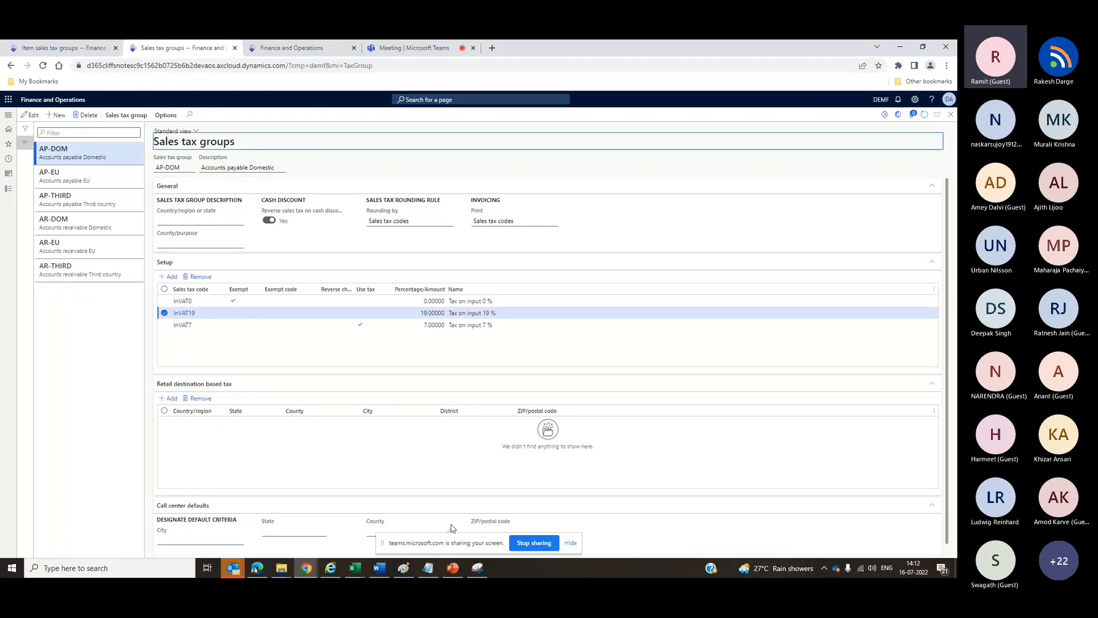
{"action": "left_click", "coordinate": [454, 572]}
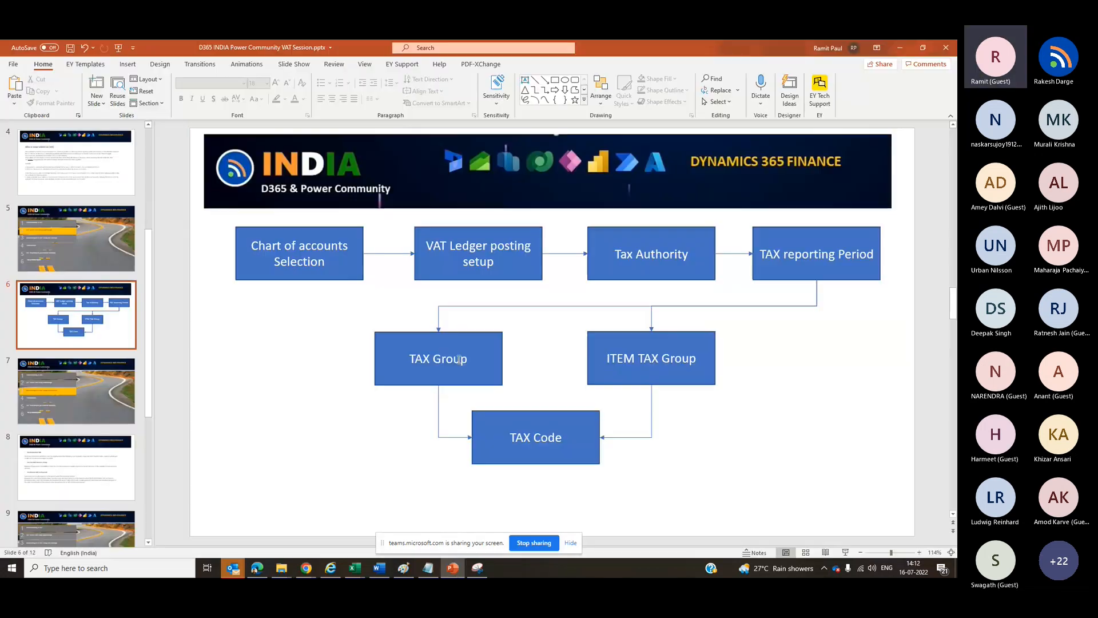
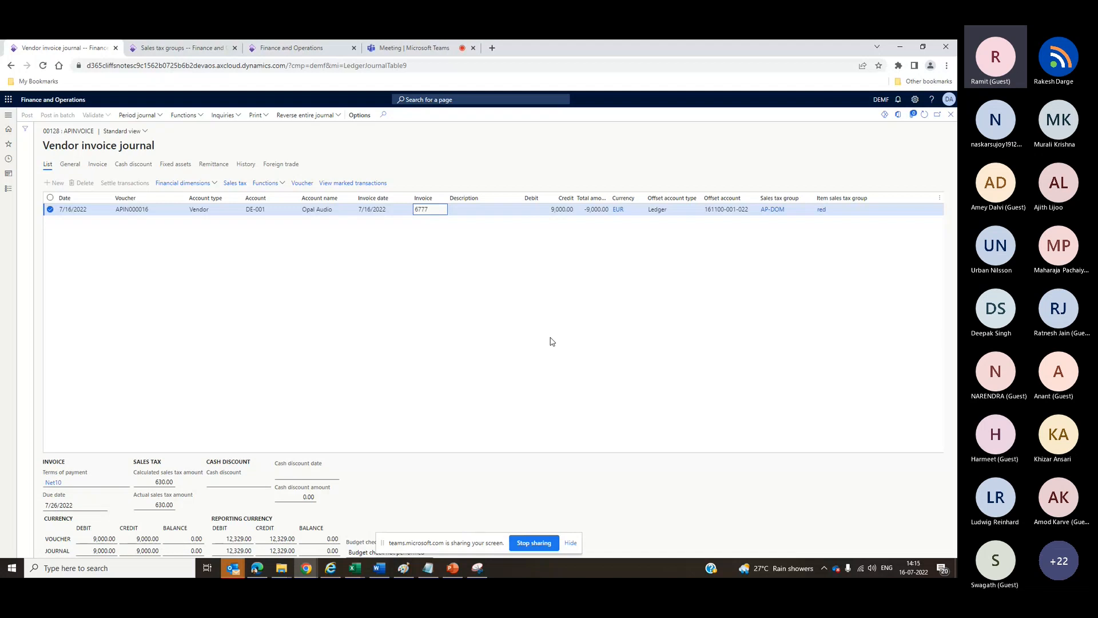
- Review the vendor invoice journal line's invoice, vendor account, credit amount, sales tax group and item sales tax group
{"action": "left_click", "coordinate": [480, 220]}
{"action": "left_click", "coordinate": [476, 152]}
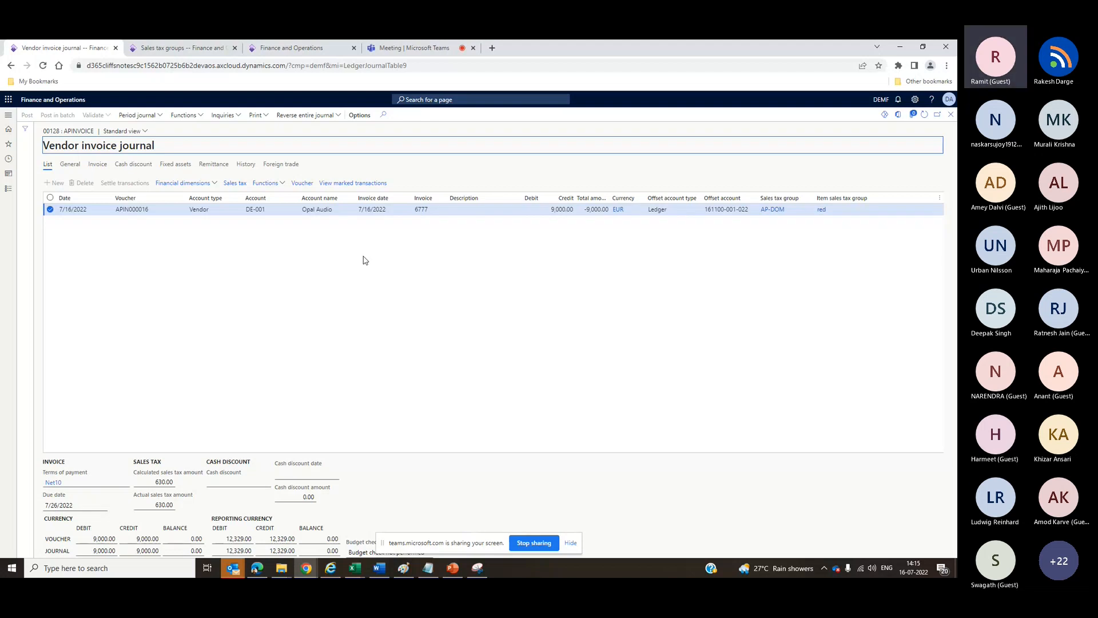
{"action": "left_click", "coordinate": [438, 212]}
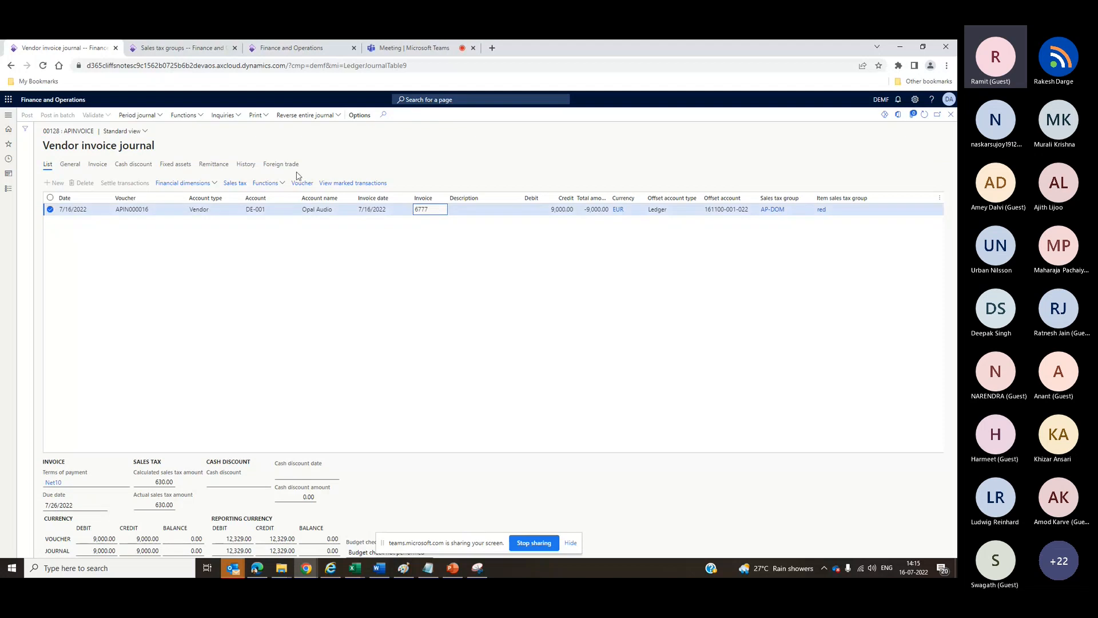
{"action": "left_click", "coordinate": [269, 209]}
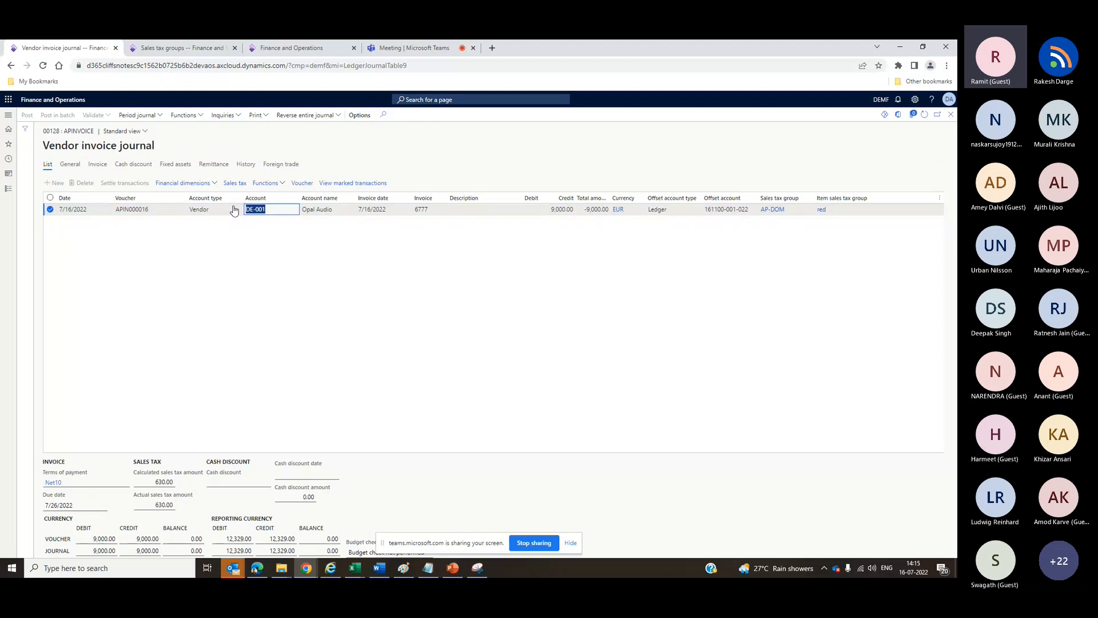
{"action": "left_click", "coordinate": [479, 188]}
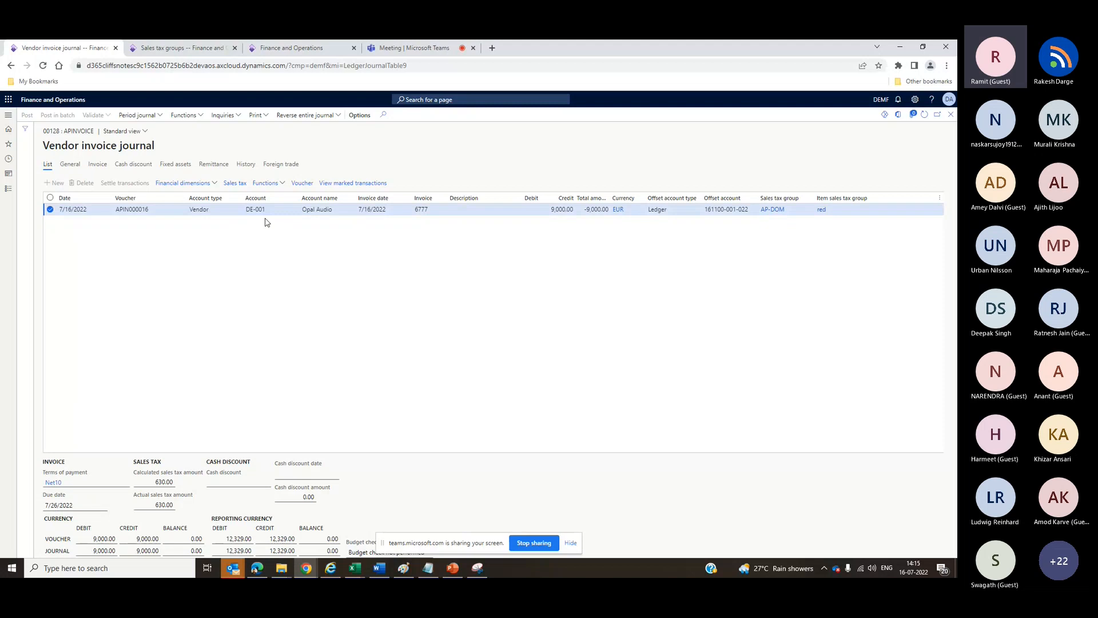
{"action": "left_click", "coordinate": [560, 209]}
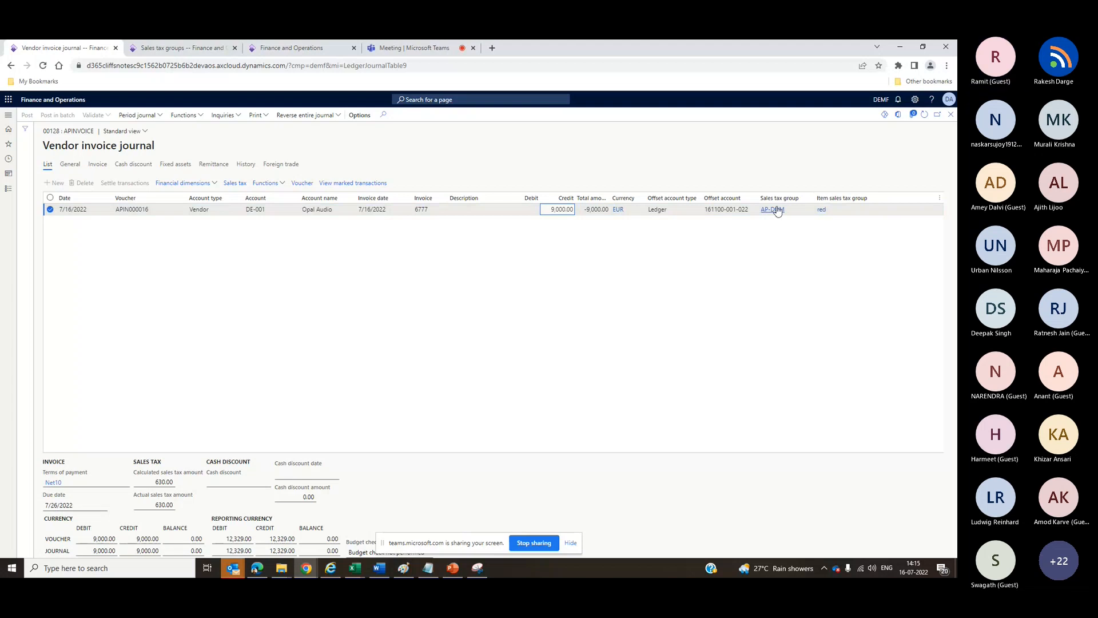
{"action": "left_click", "coordinate": [839, 213]}
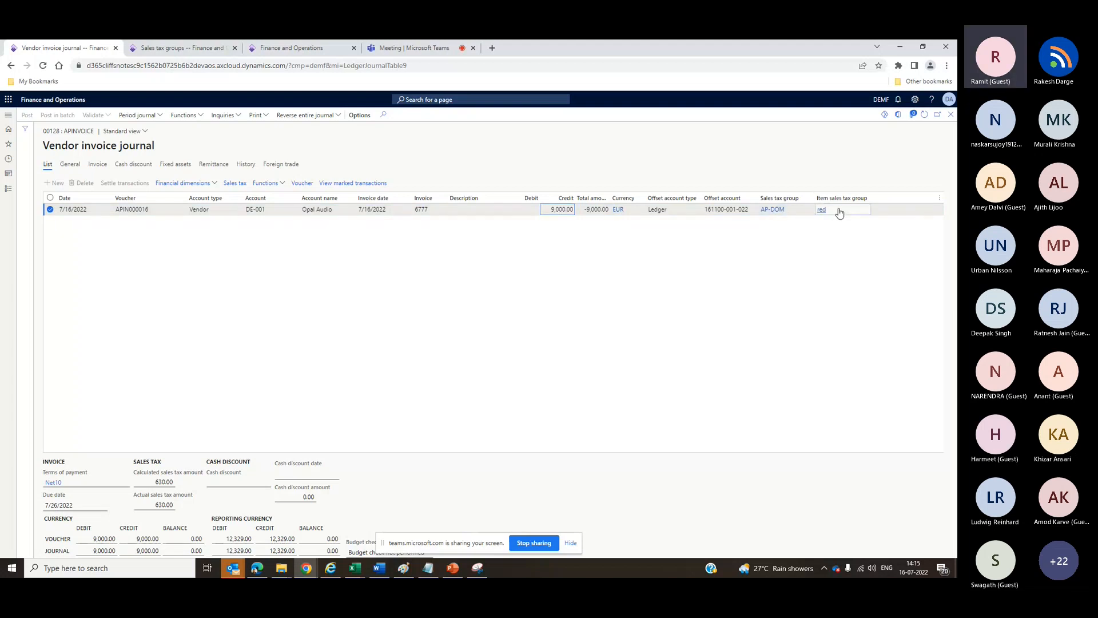
{"action": "mouse_move", "coordinate": [839, 213]}
- Check the journal line's sales tax group assignment against the AP-DOM setup on the Sales tax groups page
{"action": "left_click", "coordinate": [177, 47]}
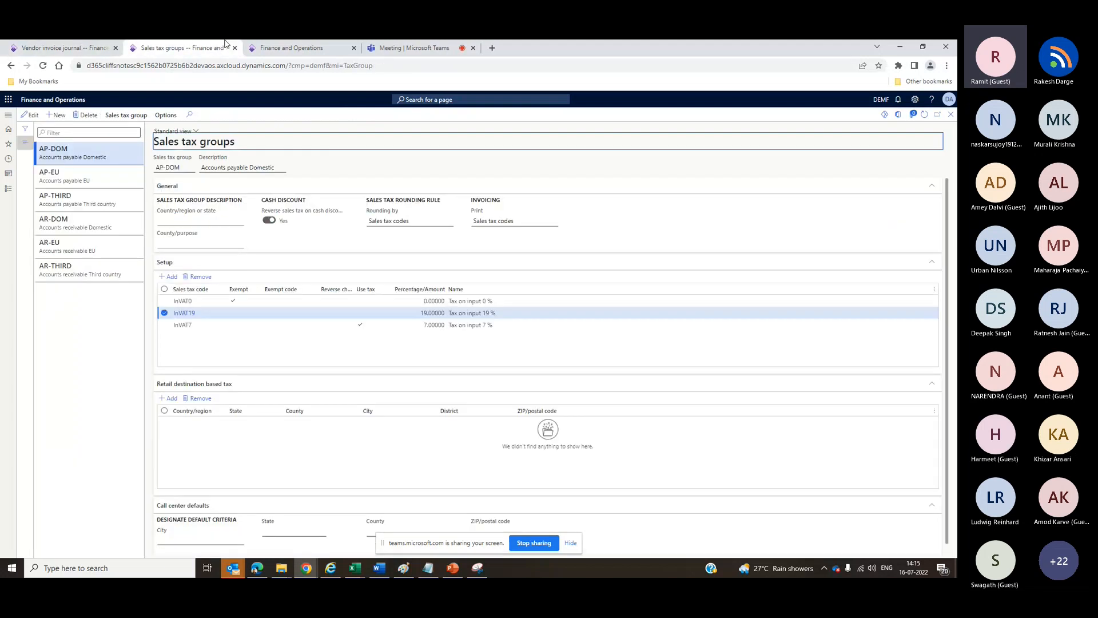
{"action": "left_click", "coordinate": [73, 44]}
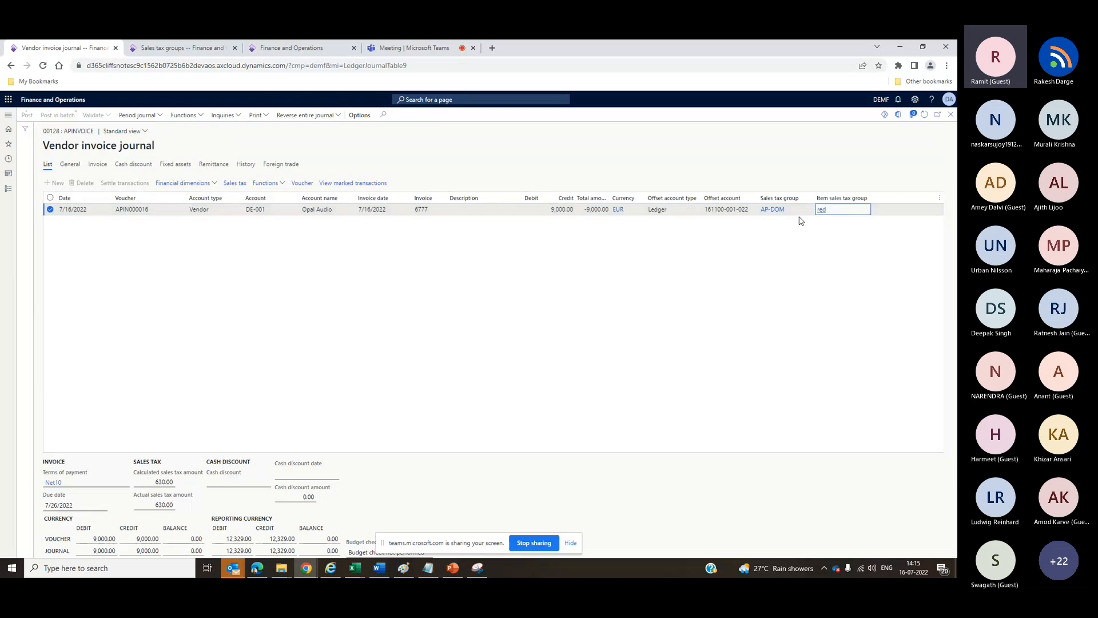
{"action": "left_click", "coordinate": [215, 45]}
{"action": "left_click", "coordinate": [63, 47]}
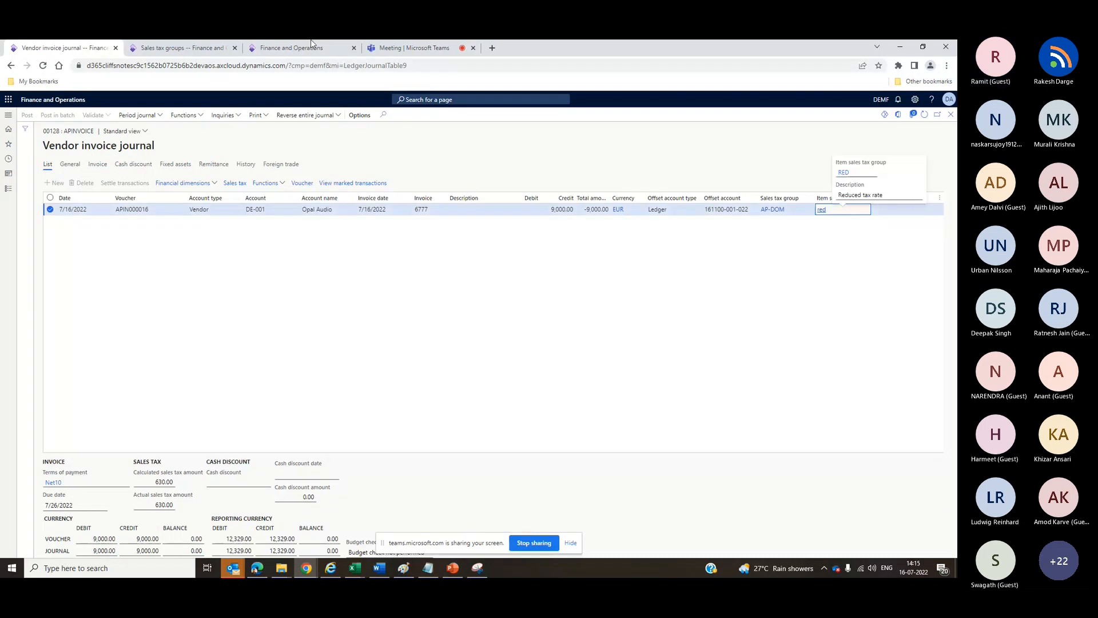
- Duplicate the Sales tax groups browser tab and open the Tax module's Item sales tax groups page in the copy
{"action": "left_click", "coordinate": [212, 48]}
{"action": "right_click", "coordinate": [211, 50]}
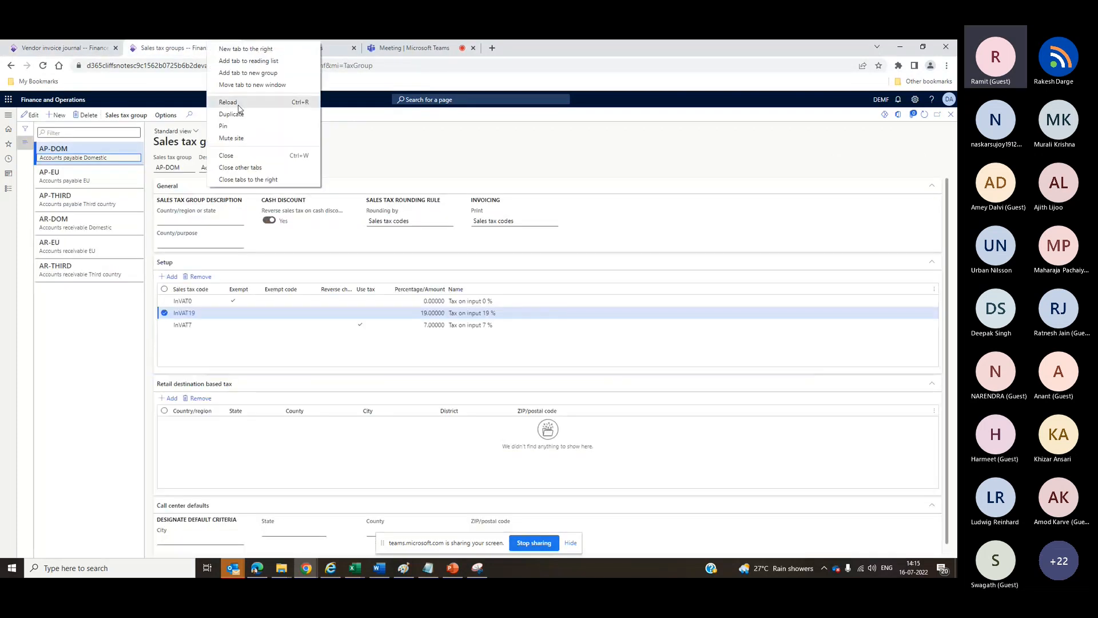
{"action": "left_click", "coordinate": [235, 114]}
{"action": "left_click", "coordinate": [200, 51]}
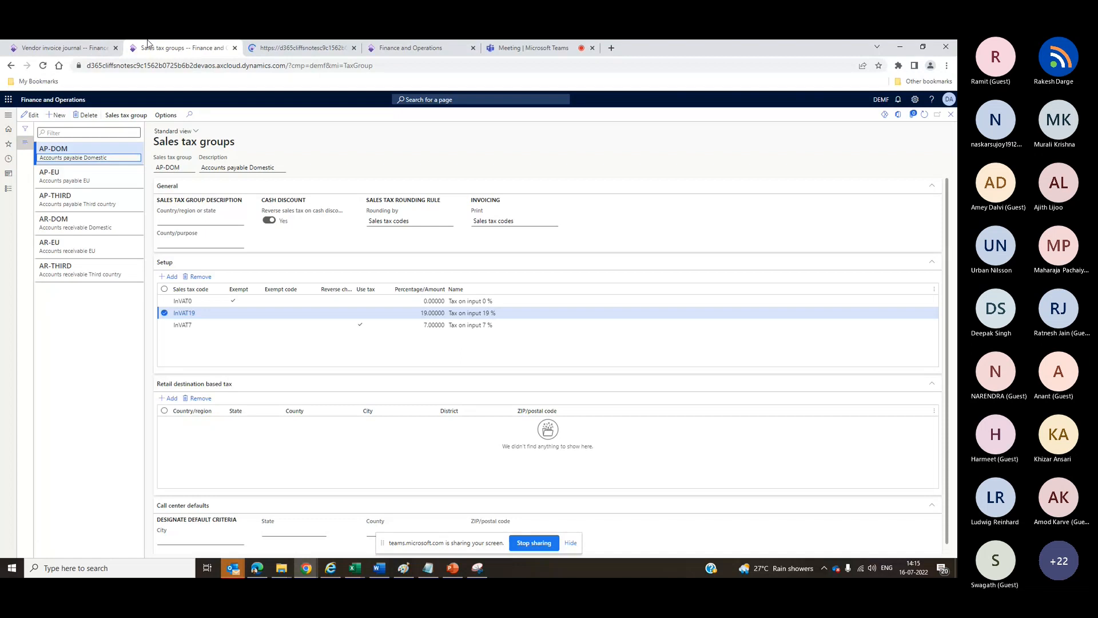
{"action": "left_click", "coordinate": [305, 46]}
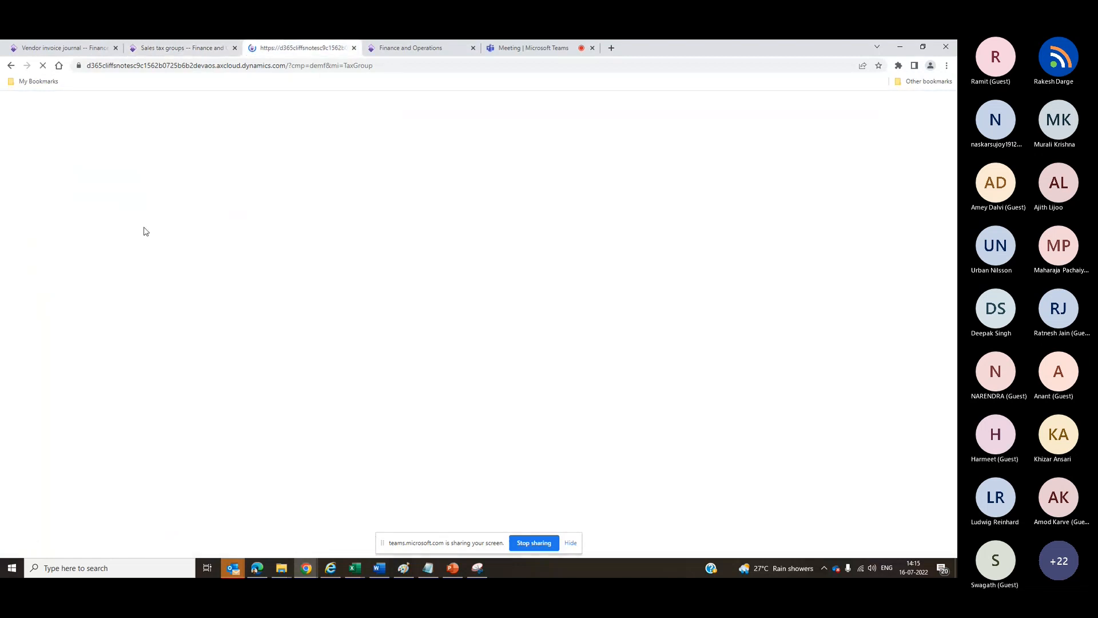
{"action": "left_click", "coordinate": [4, 189]}
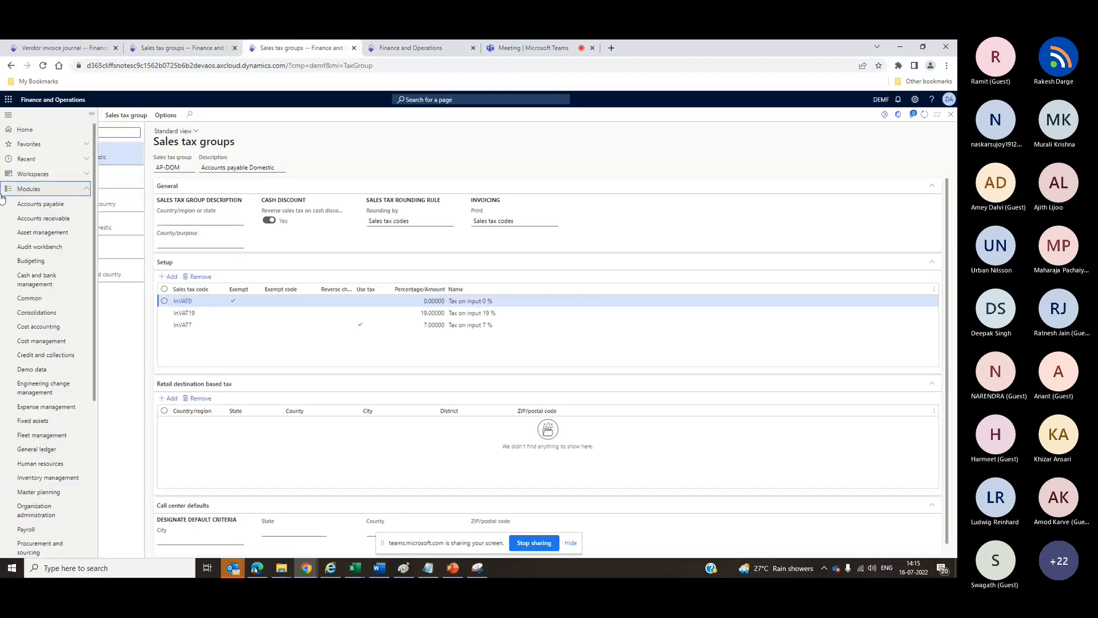
{"action": "left_click_drag", "start_coordinate": [95, 251], "coordinate": [103, 478]}
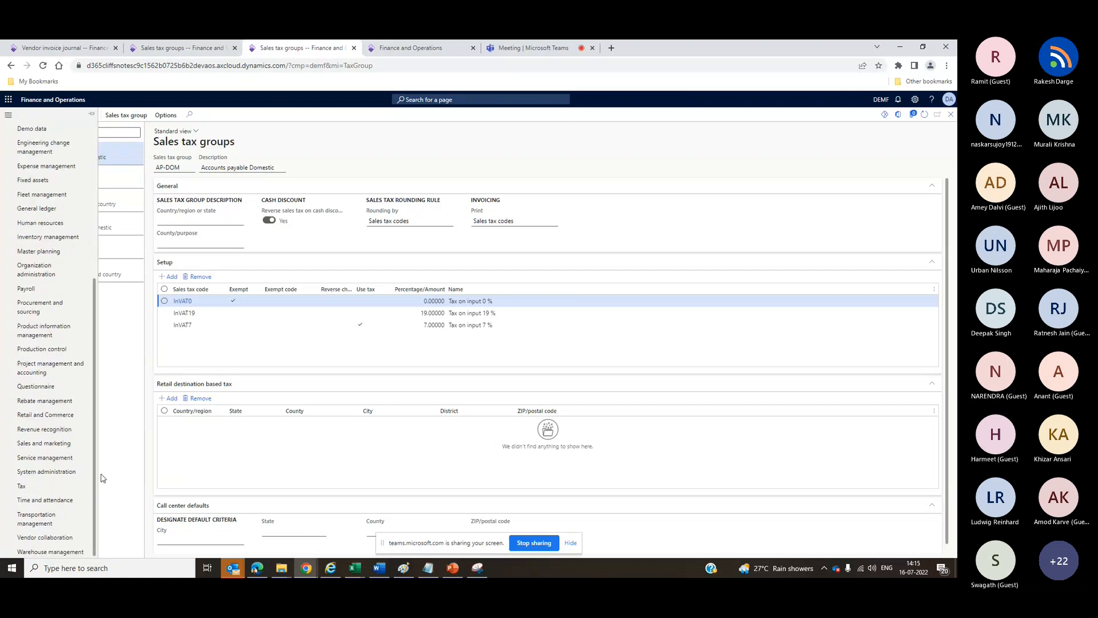
{"action": "left_click", "coordinate": [76, 490]}
{"action": "left_click", "coordinate": [175, 197]}
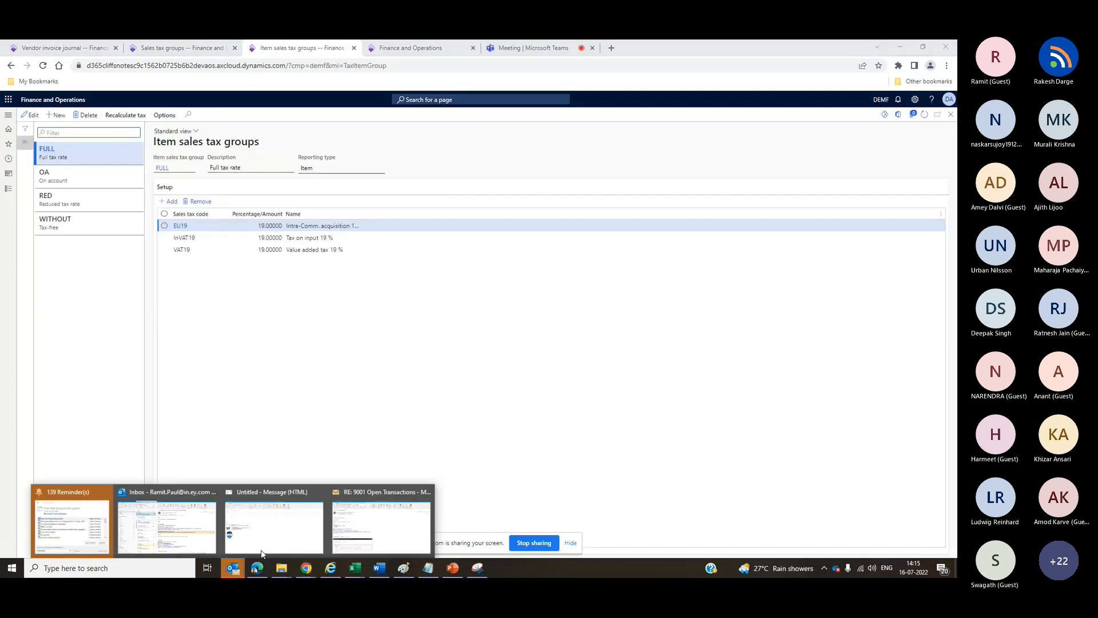
- Close the open Outlook reply message window and the Outlook inbox window
{"action": "right_click", "coordinate": [233, 566]}
{"action": "left_click", "coordinate": [424, 493]}
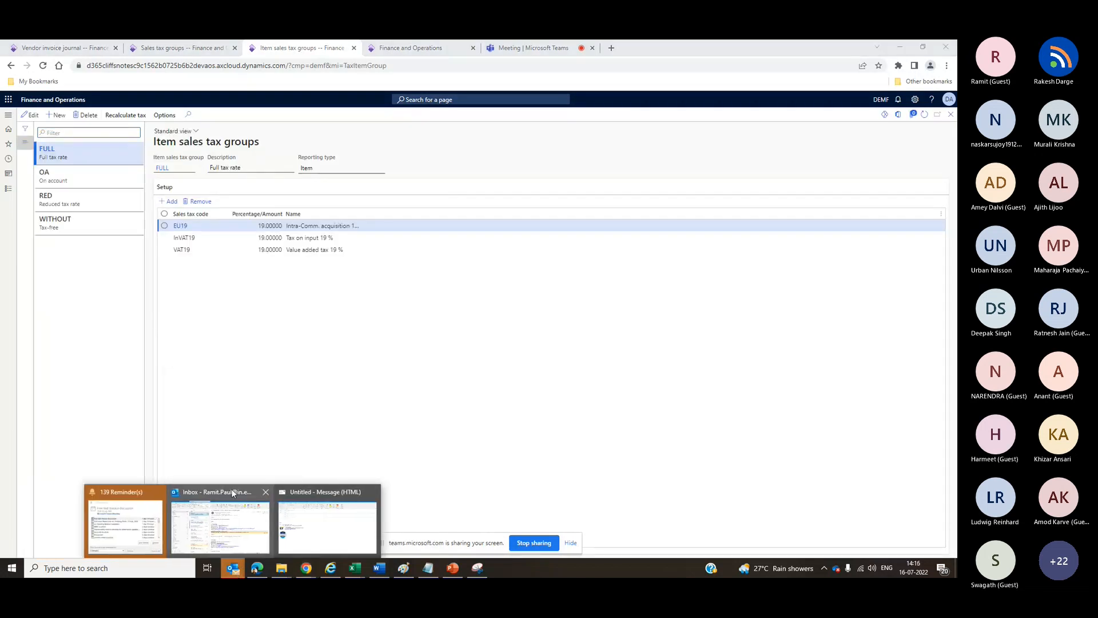
{"action": "mouse_move", "coordinate": [267, 494]}
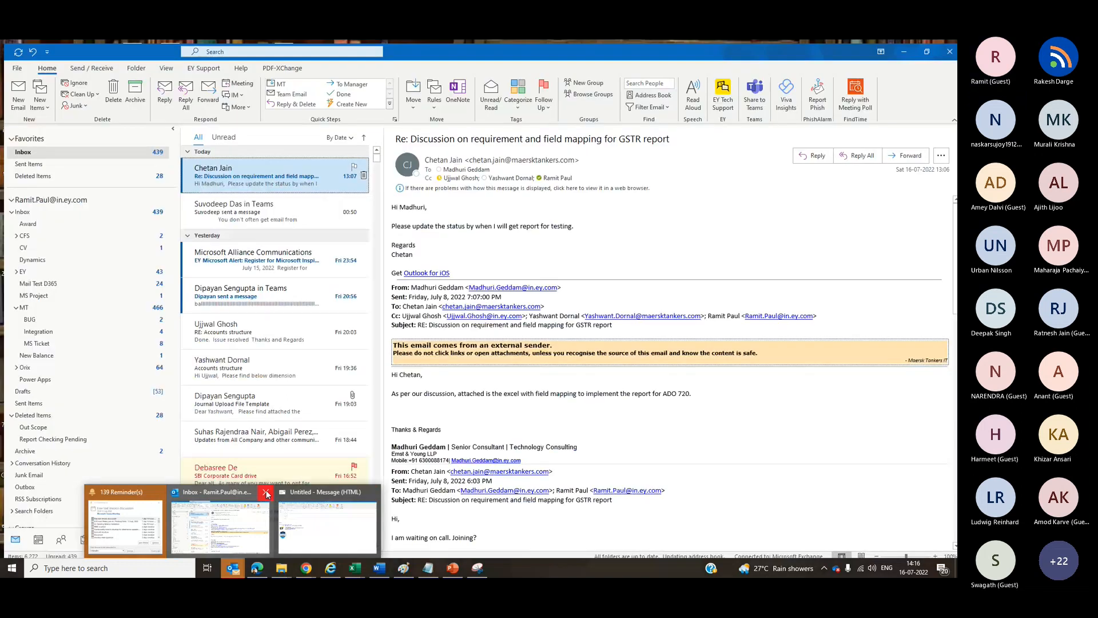
{"action": "left_click", "coordinate": [266, 494]}
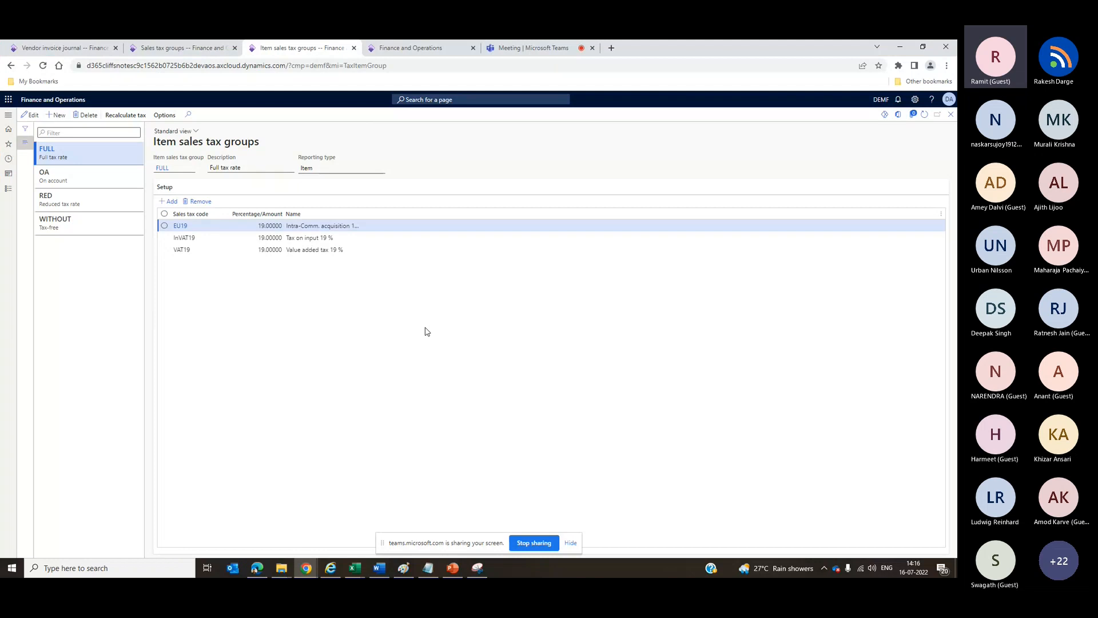
- Compare the sales tax codes of the RED item sales tax group with those of the AP-DOM sales tax group, focusing on InVAT7
{"action": "left_click", "coordinate": [110, 205]}
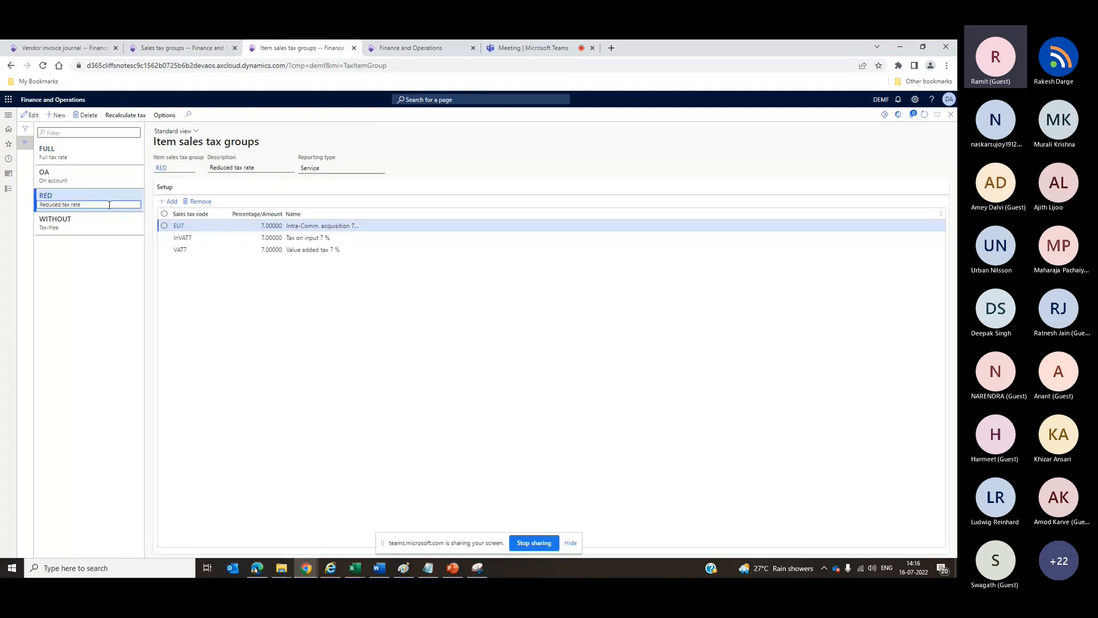
{"action": "left_click", "coordinate": [187, 45]}
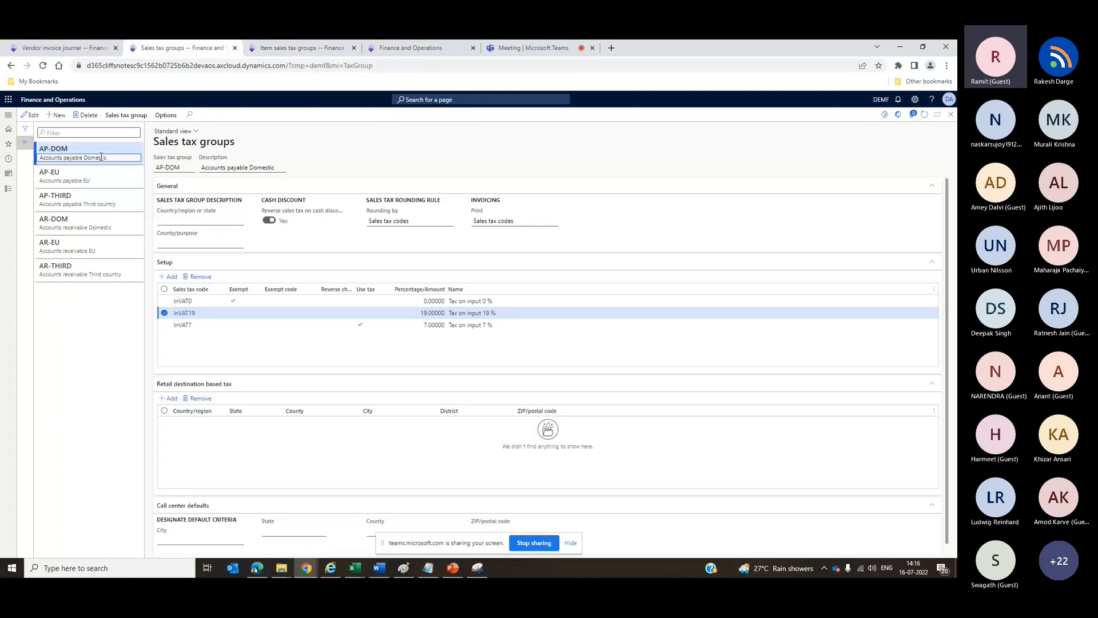
{"action": "left_click", "coordinate": [283, 45]}
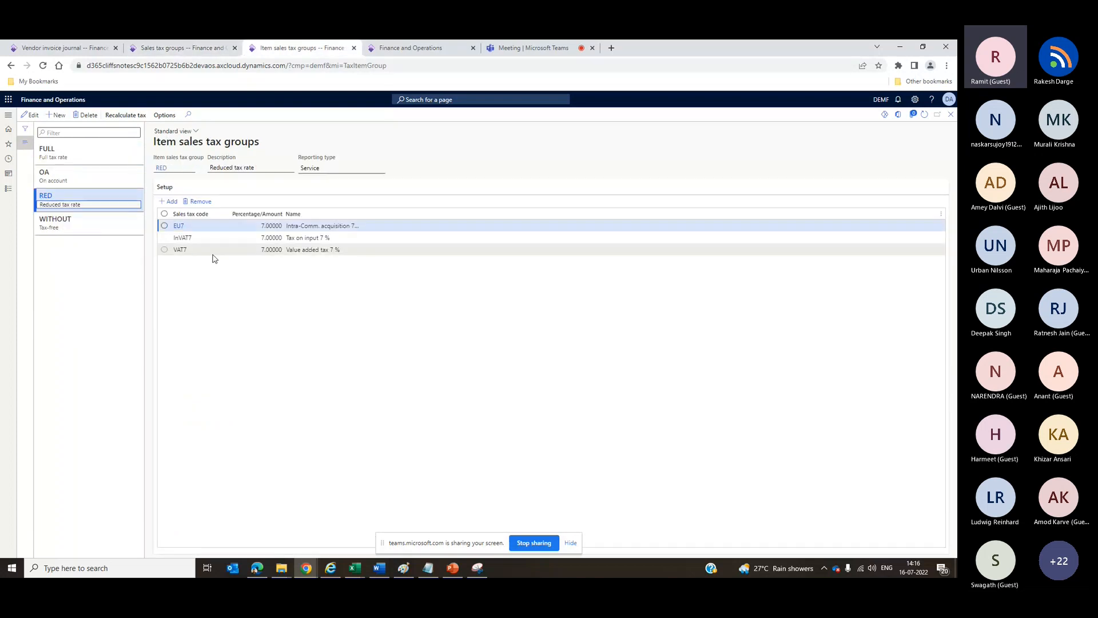
{"action": "left_click", "coordinate": [215, 237]}
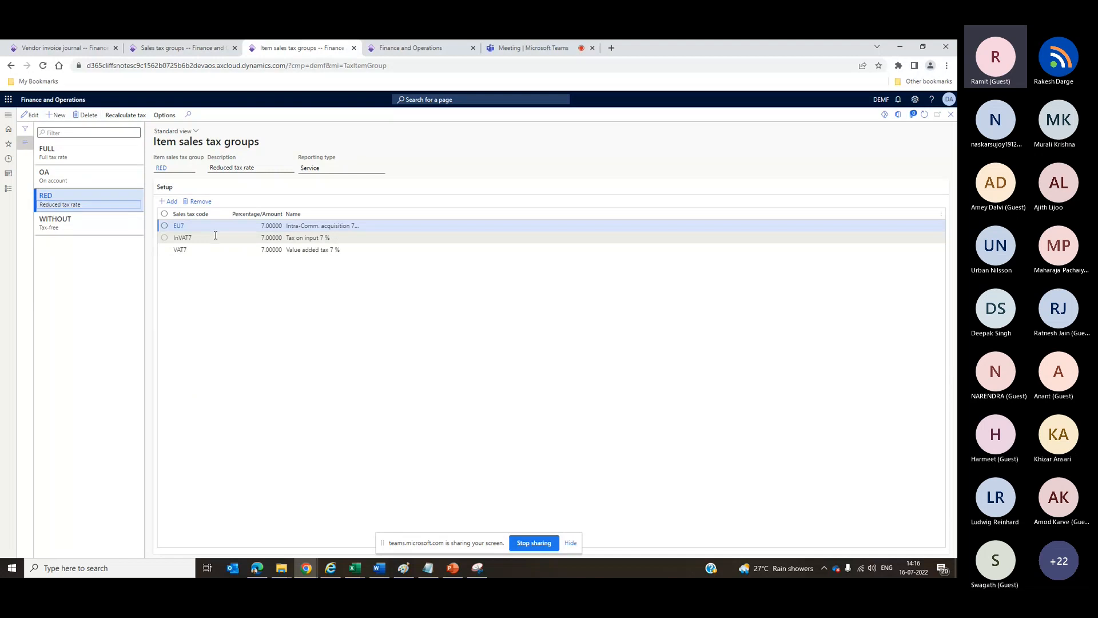
{"action": "left_click", "coordinate": [182, 48]}
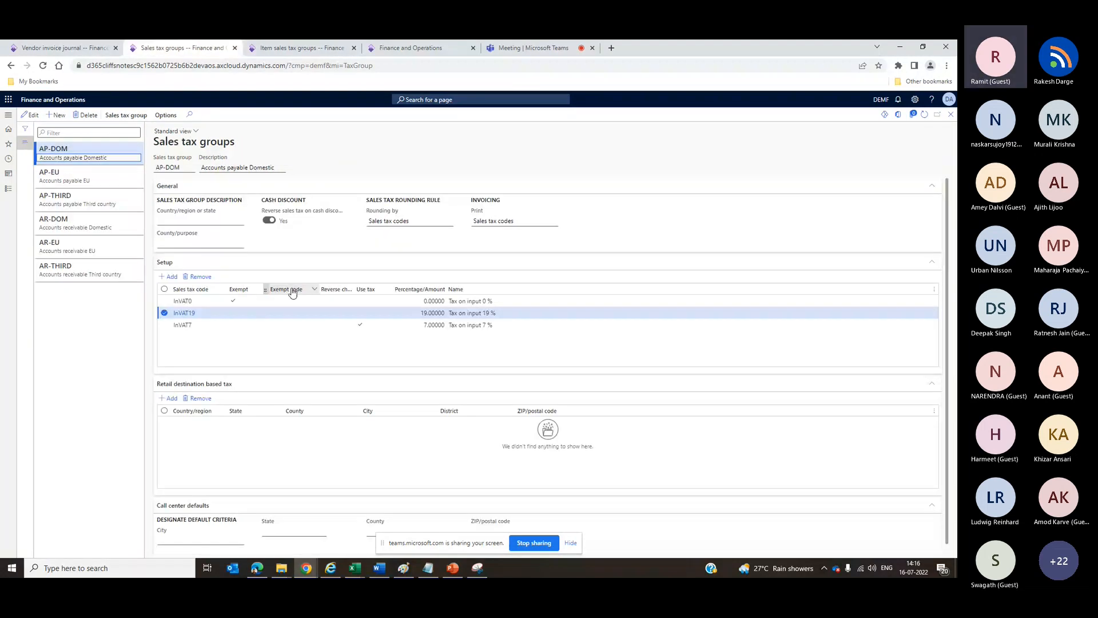
{"action": "left_click", "coordinate": [216, 324]}
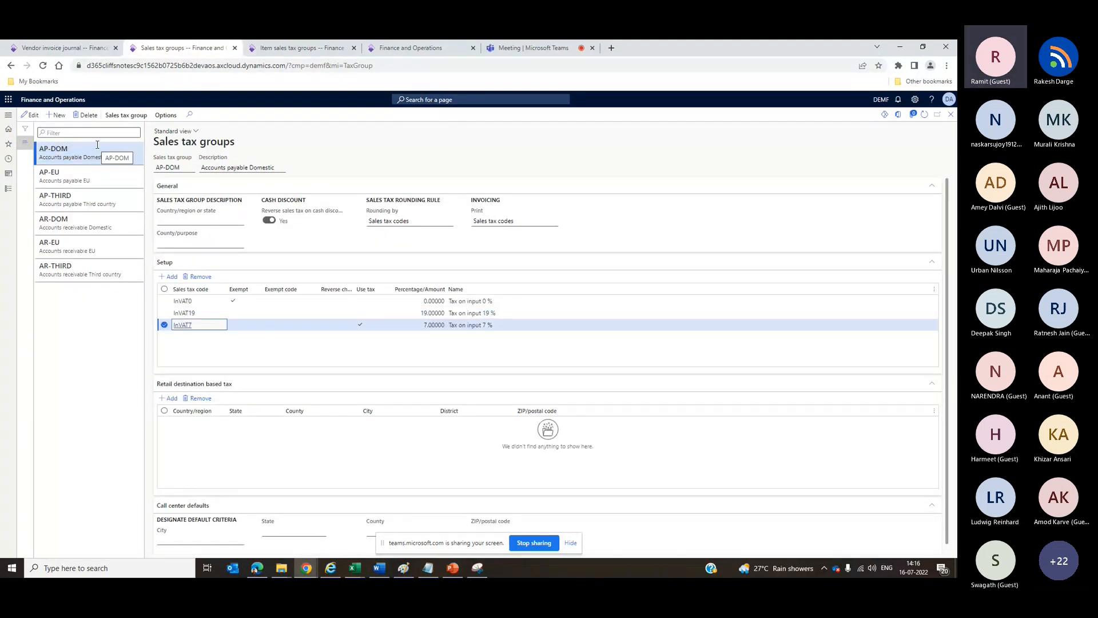
{"action": "left_click", "coordinate": [209, 331]}
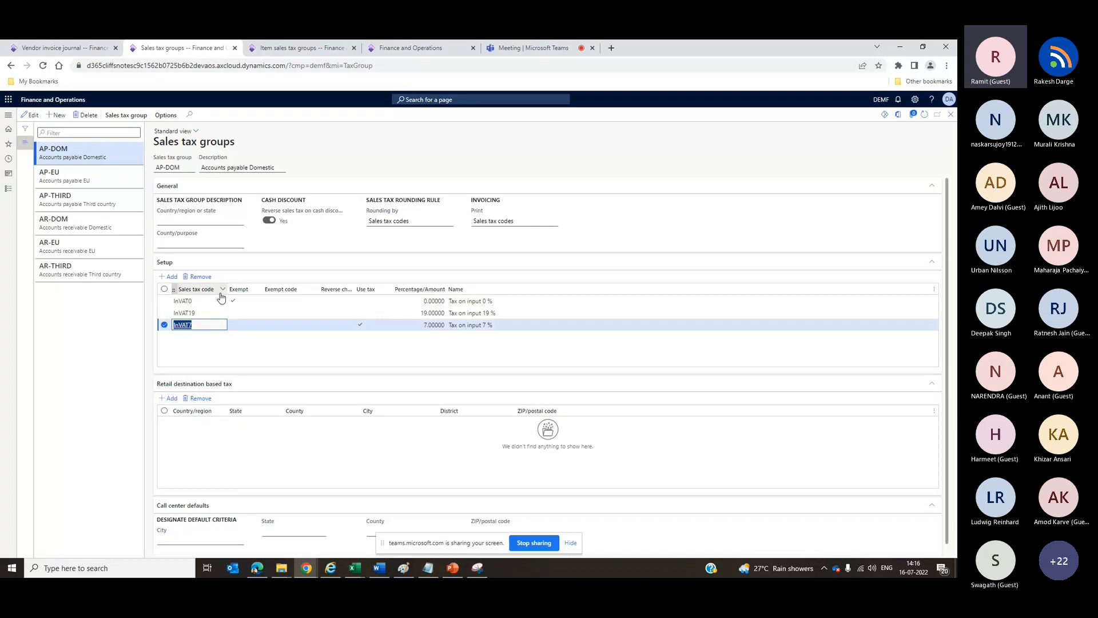
{"action": "left_click", "coordinate": [292, 48]}
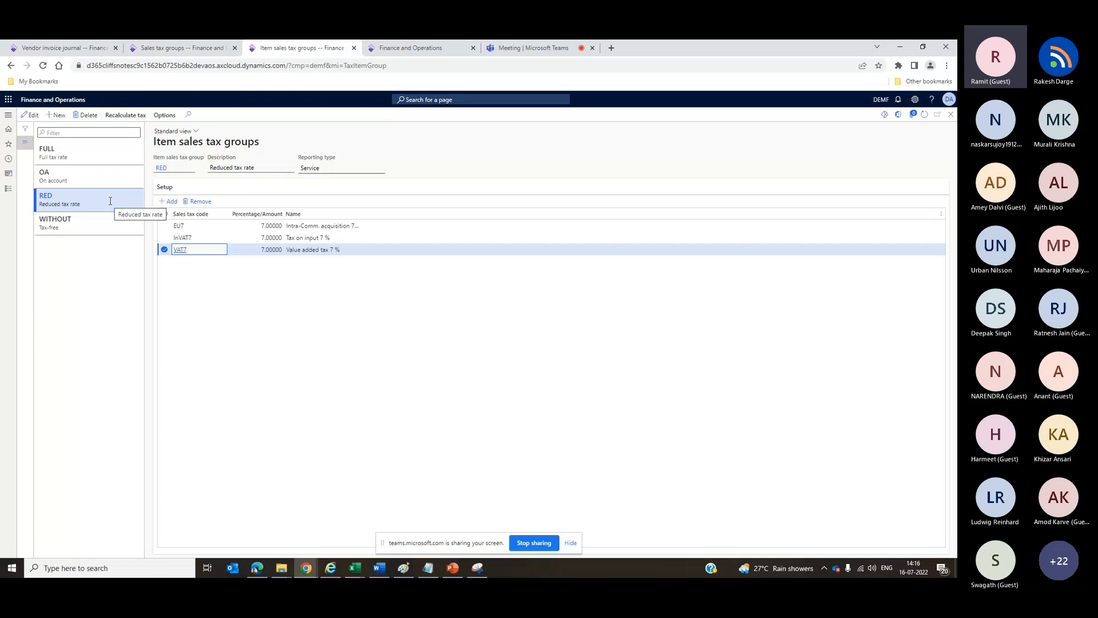
- Examine the InVAT7 and VAT7 sales tax codes in the RED item sales tax group
{"action": "left_click", "coordinate": [193, 238]}
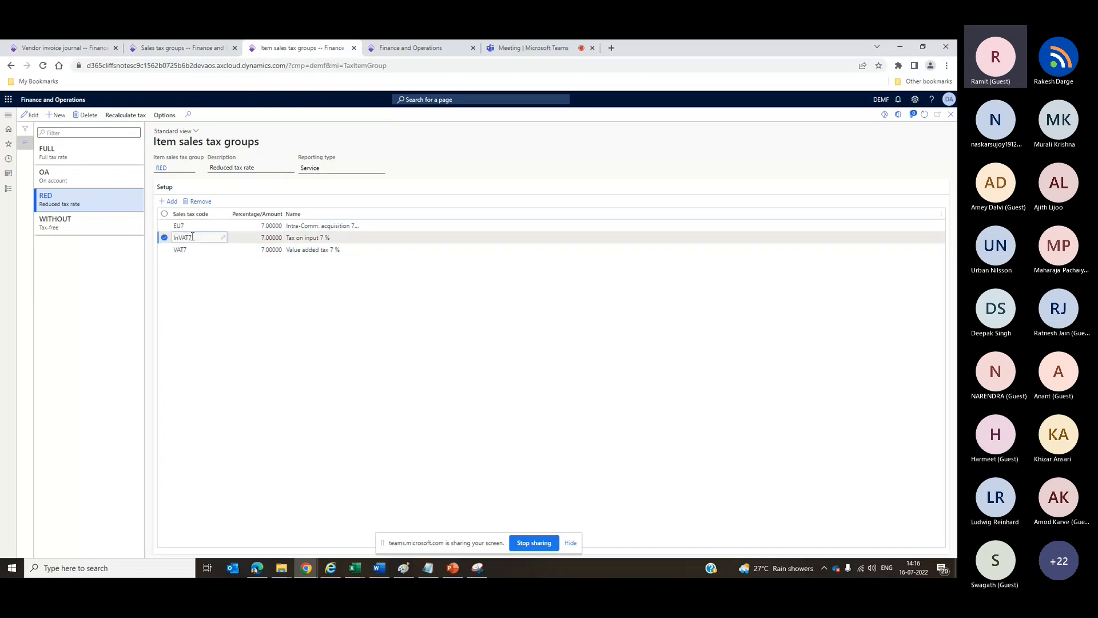
{"action": "left_click", "coordinate": [165, 238]}
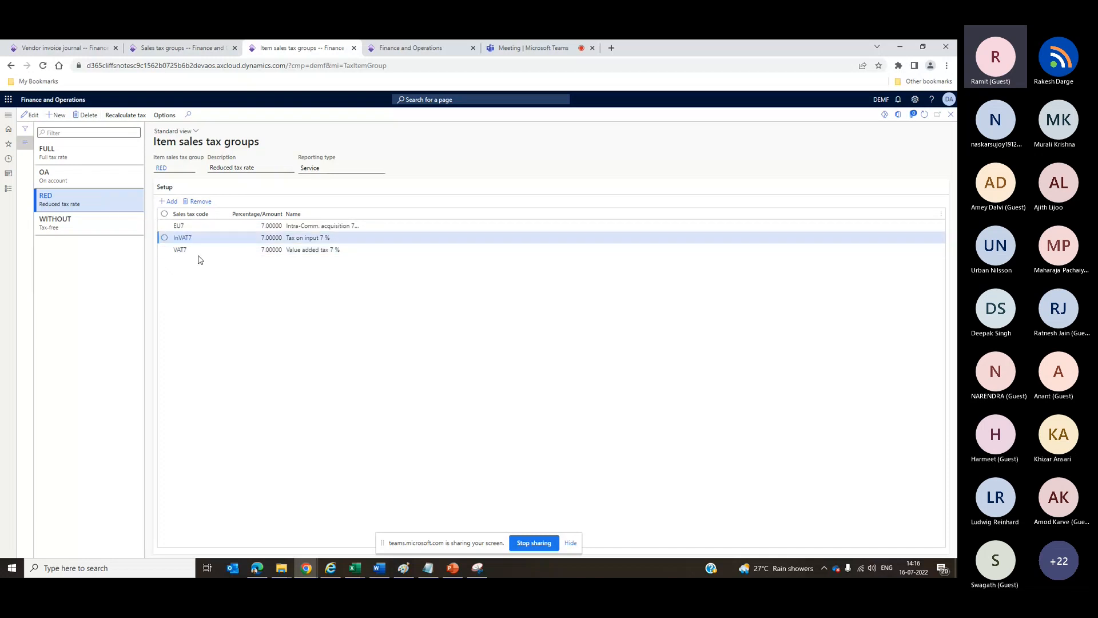
{"action": "left_click", "coordinate": [202, 251]}
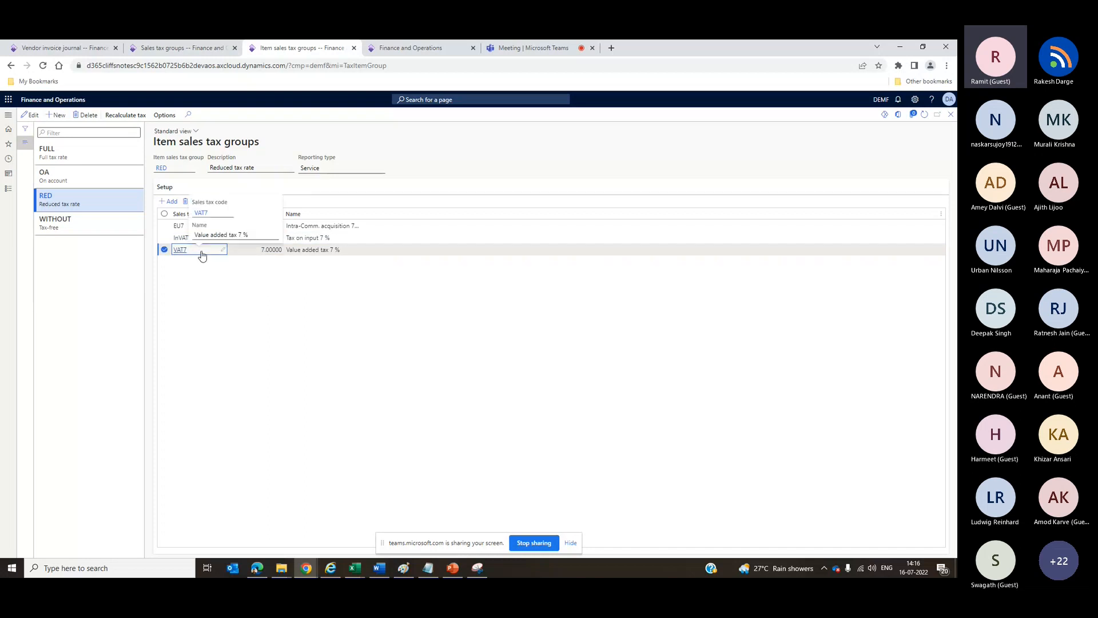
- Open the sales tax details of the vendor invoice journal line and check the amount origin and calculated sales tax
{"action": "left_click", "coordinate": [86, 43]}
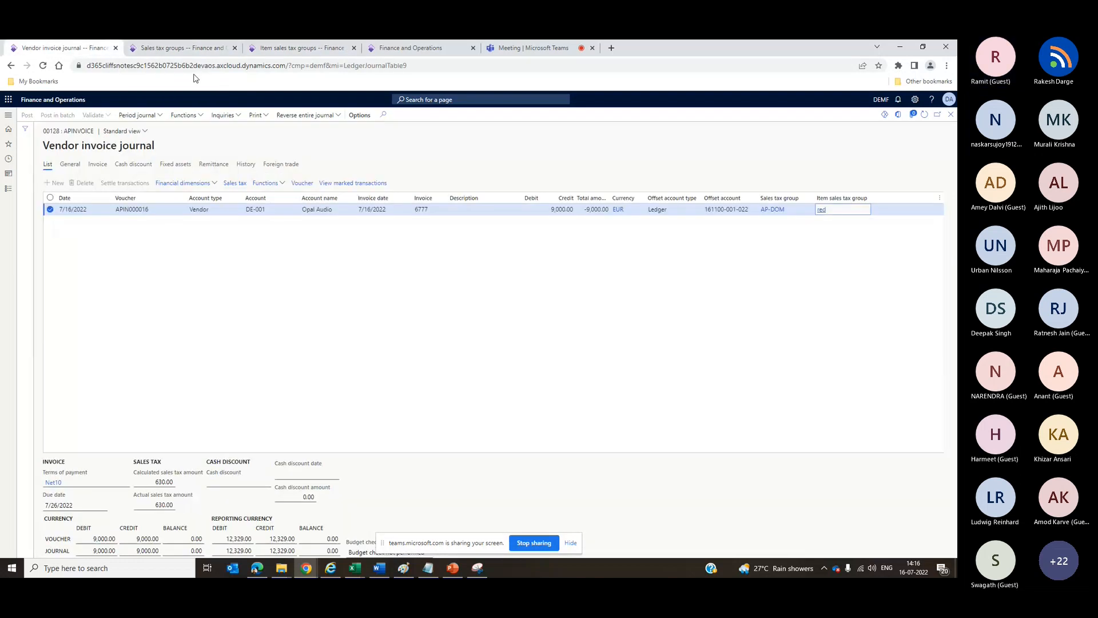
{"action": "left_click", "coordinate": [456, 212]}
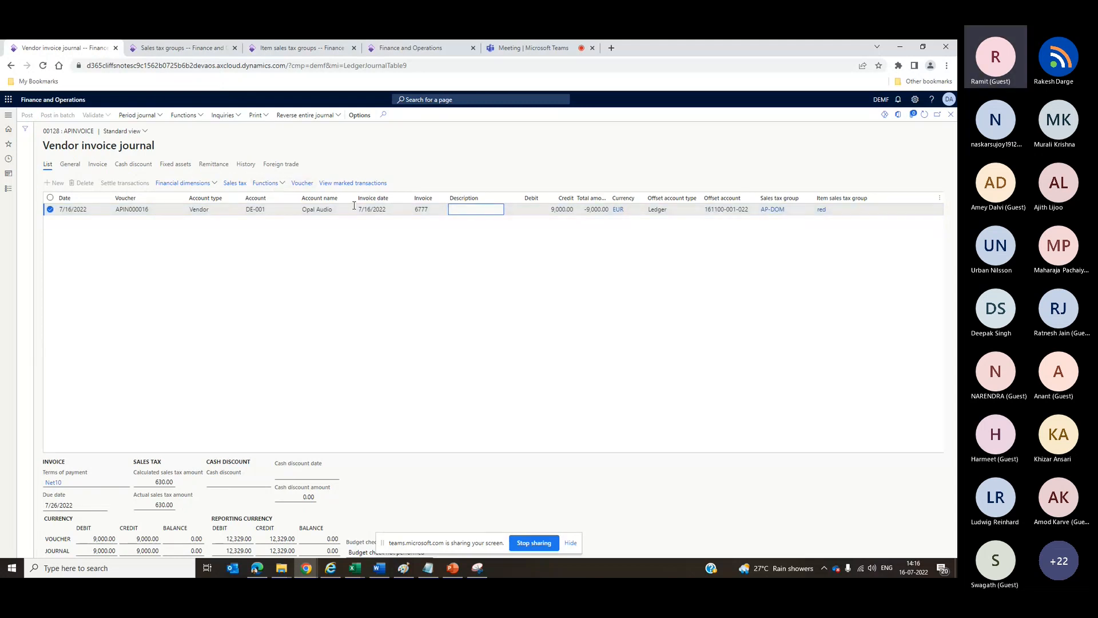
{"action": "left_click", "coordinate": [231, 187]}
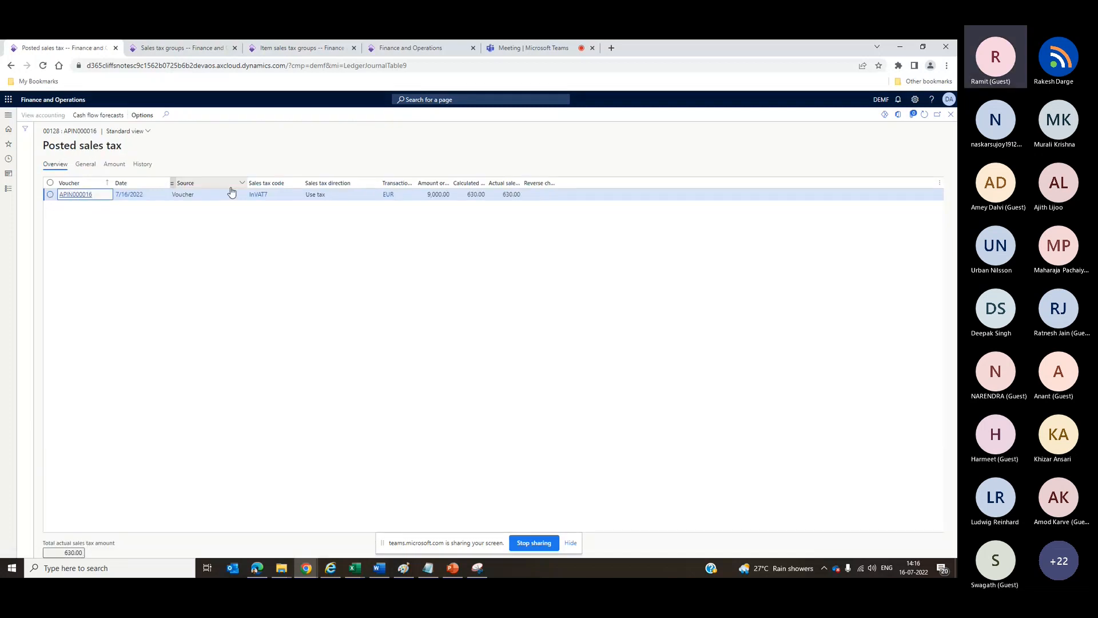
{"action": "left_click", "coordinate": [445, 195]}
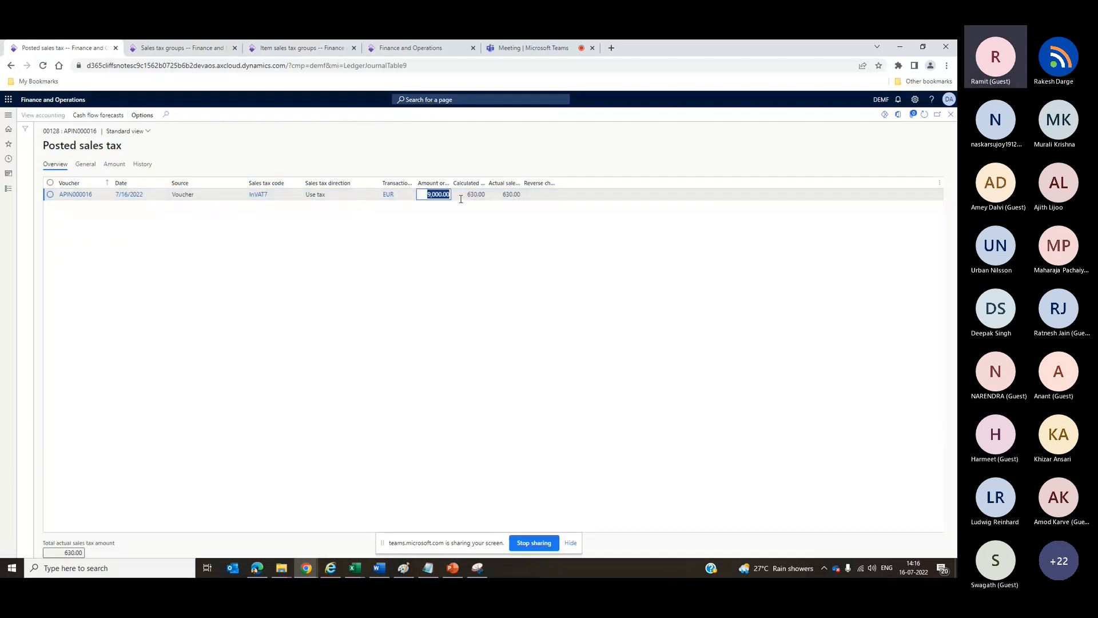
{"action": "left_click", "coordinate": [467, 195]}
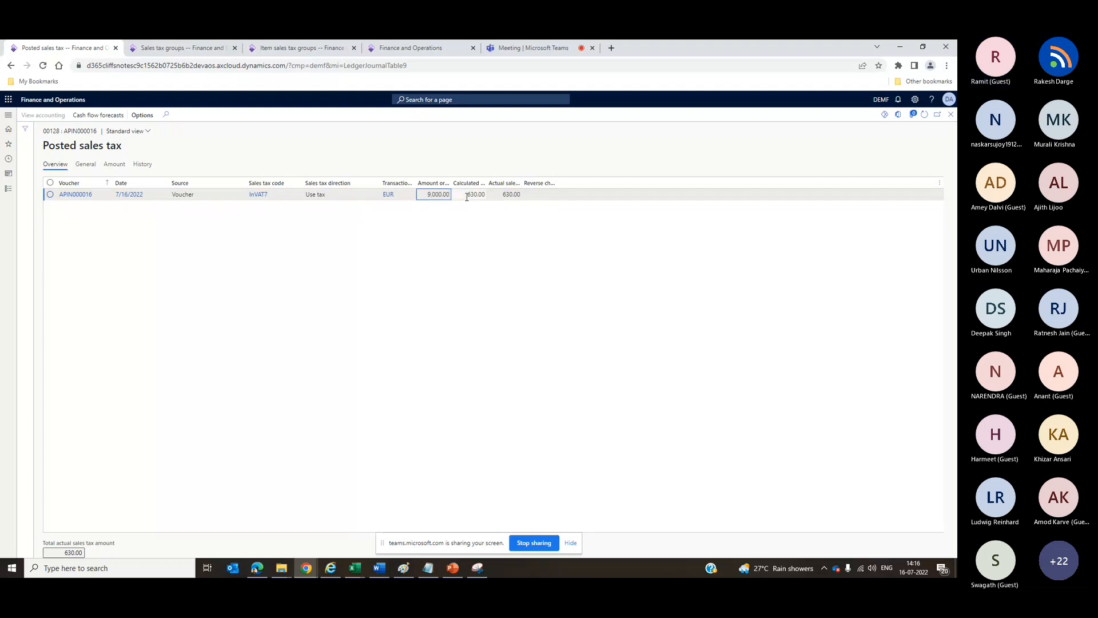
{"action": "left_click", "coordinate": [395, 245]}
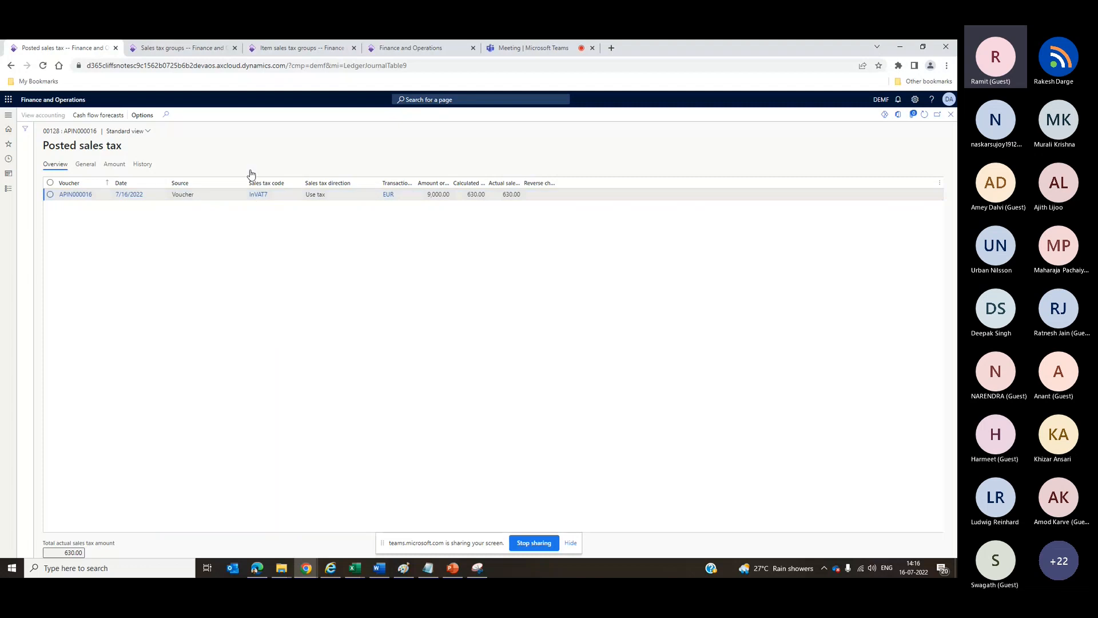
- Compare the posted sales tax line with the codes set up in the RED item sales tax group and the AP-DOM sales tax group
{"action": "left_click", "coordinate": [318, 46]}
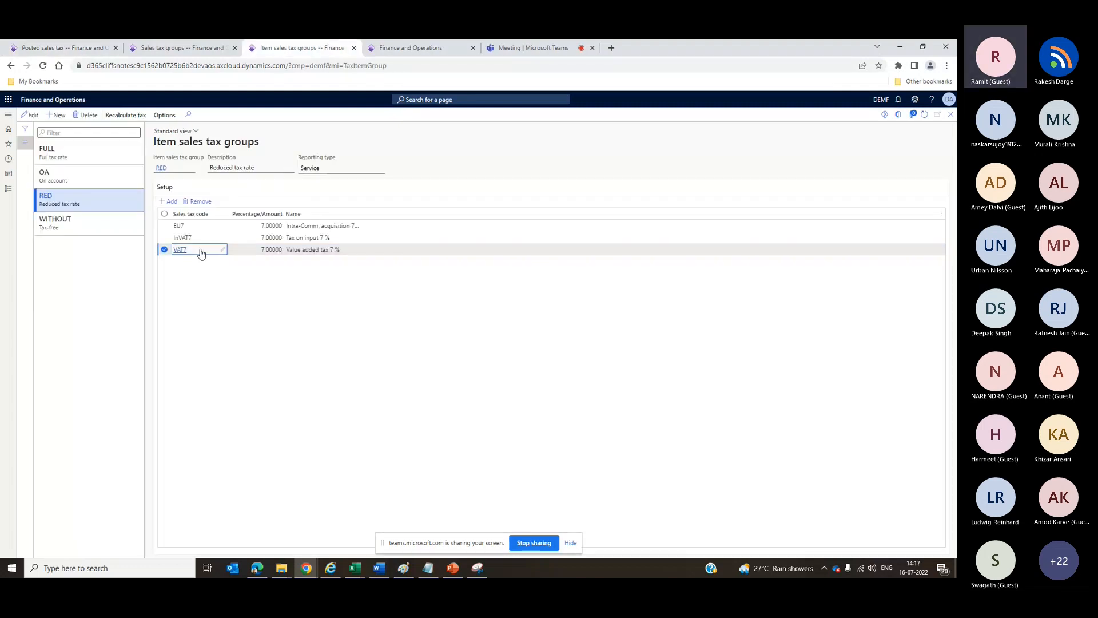
{"action": "left_click", "coordinate": [179, 46]}
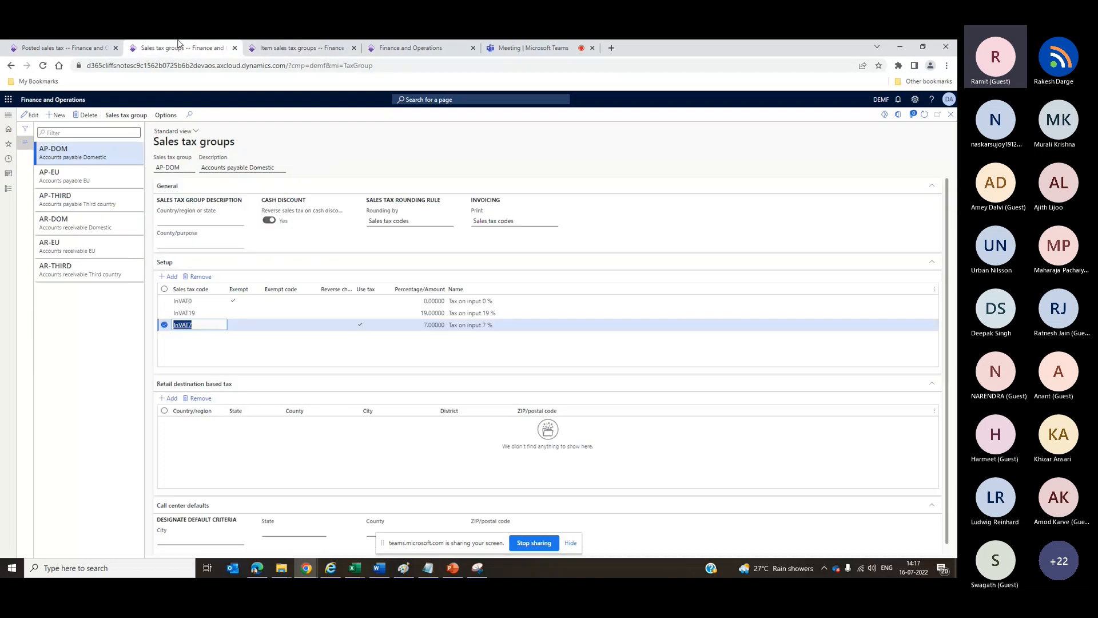
{"action": "left_click", "coordinate": [269, 47]}
{"action": "left_click", "coordinate": [20, 46]}
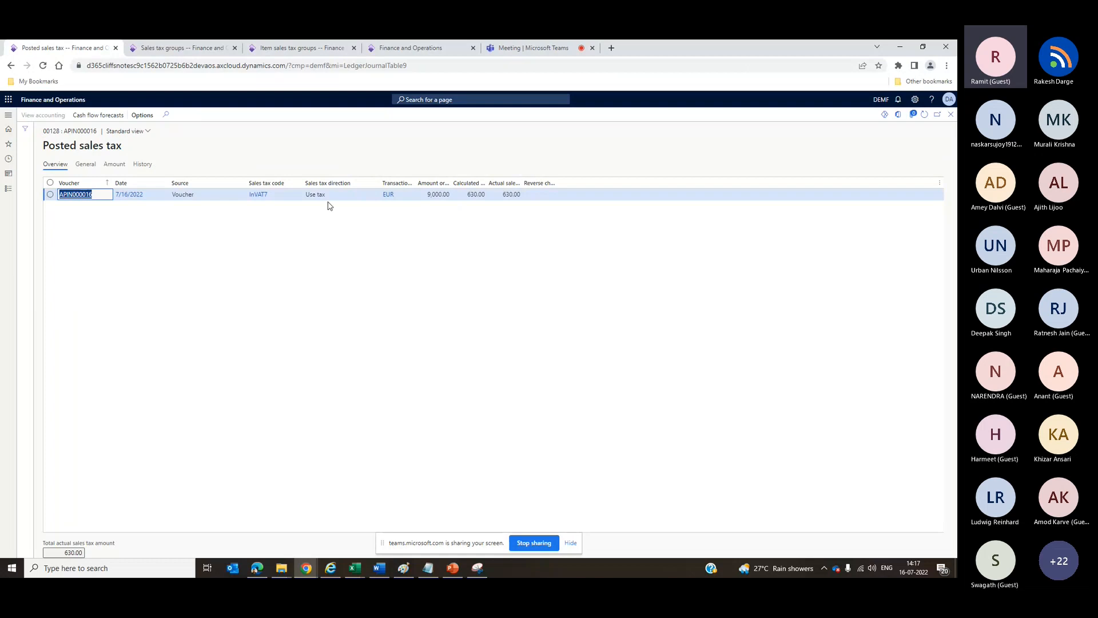
- Close the posted sales tax details and check the journal line's sales tax group and item sales tax group
{"action": "left_click", "coordinate": [951, 115]}
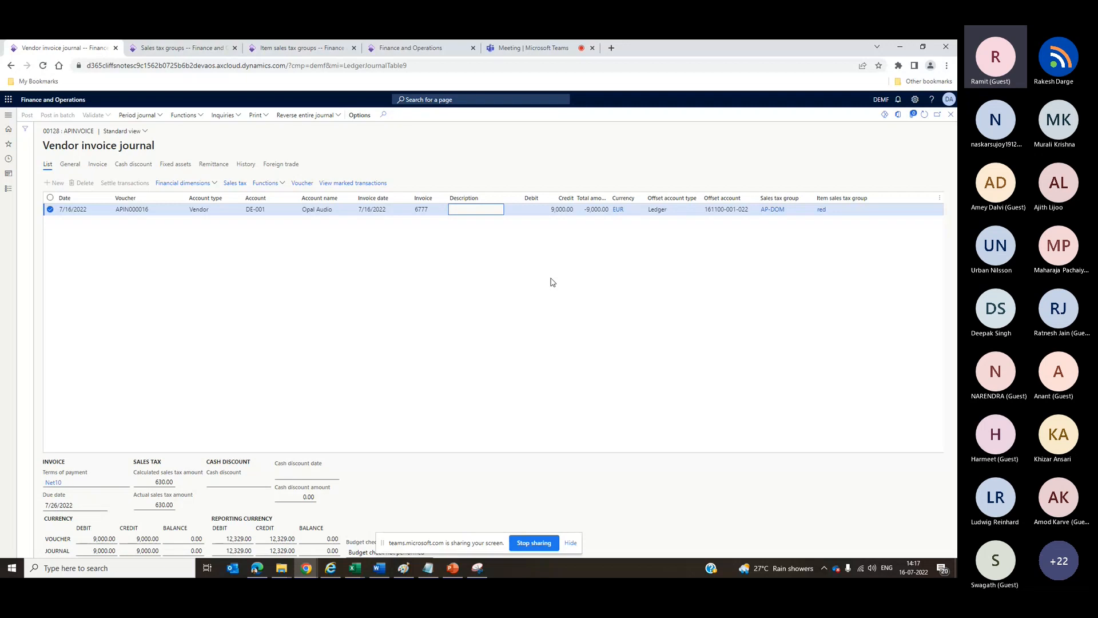
{"action": "left_click", "coordinate": [795, 211]}
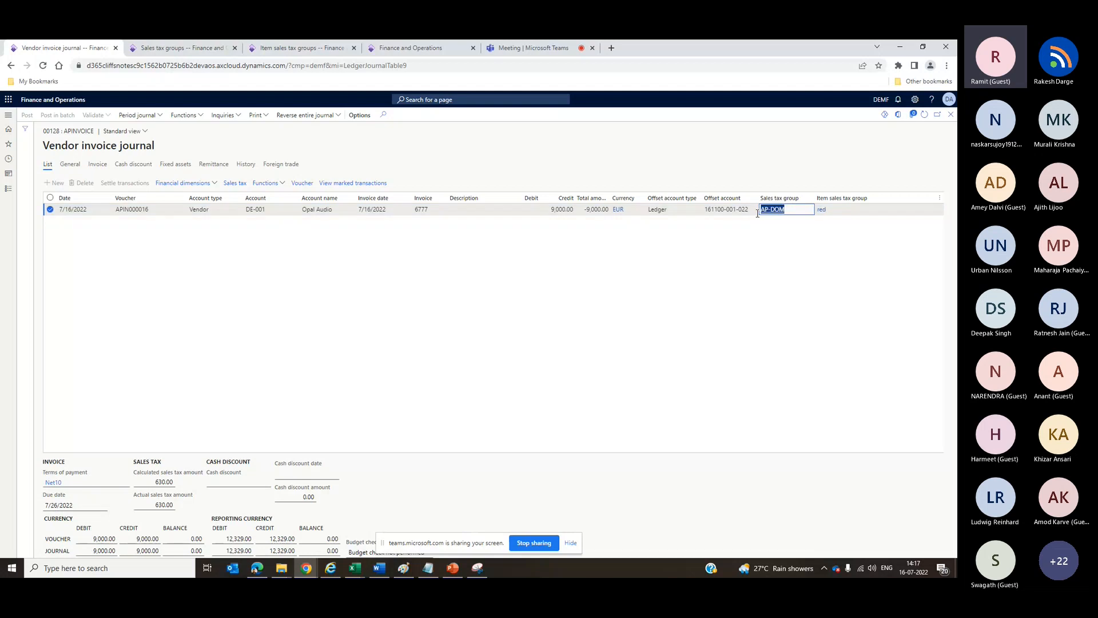
{"action": "left_click", "coordinate": [848, 211]}
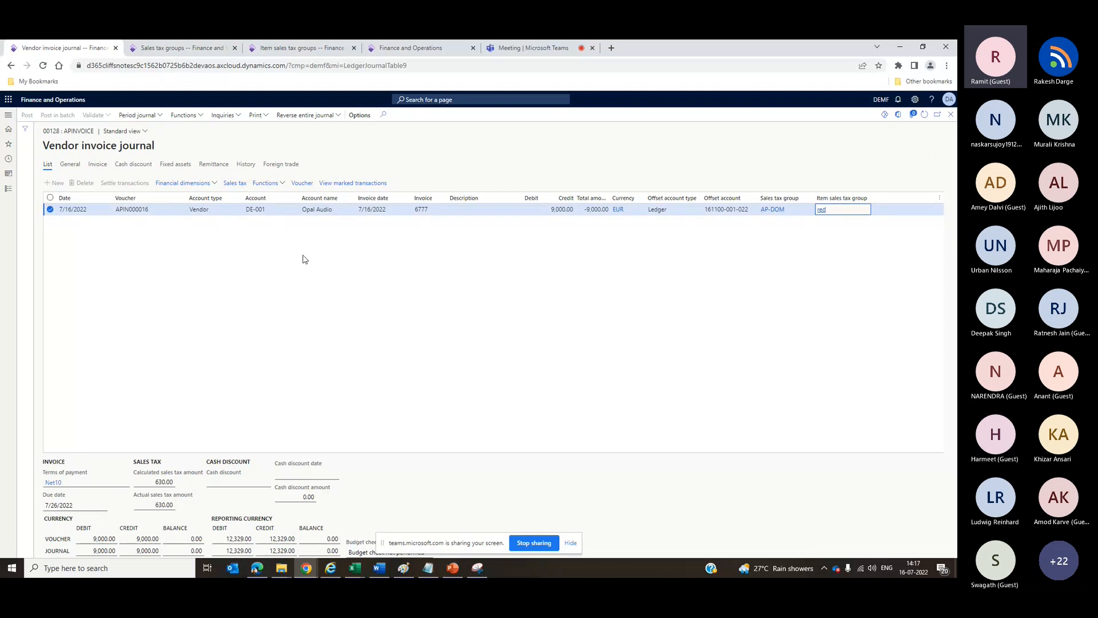
- Open the Sales tax section of General ledger parameters in place of the Sales tax groups page and read the Check sales tax code description
{"action": "left_click", "coordinate": [188, 45]}
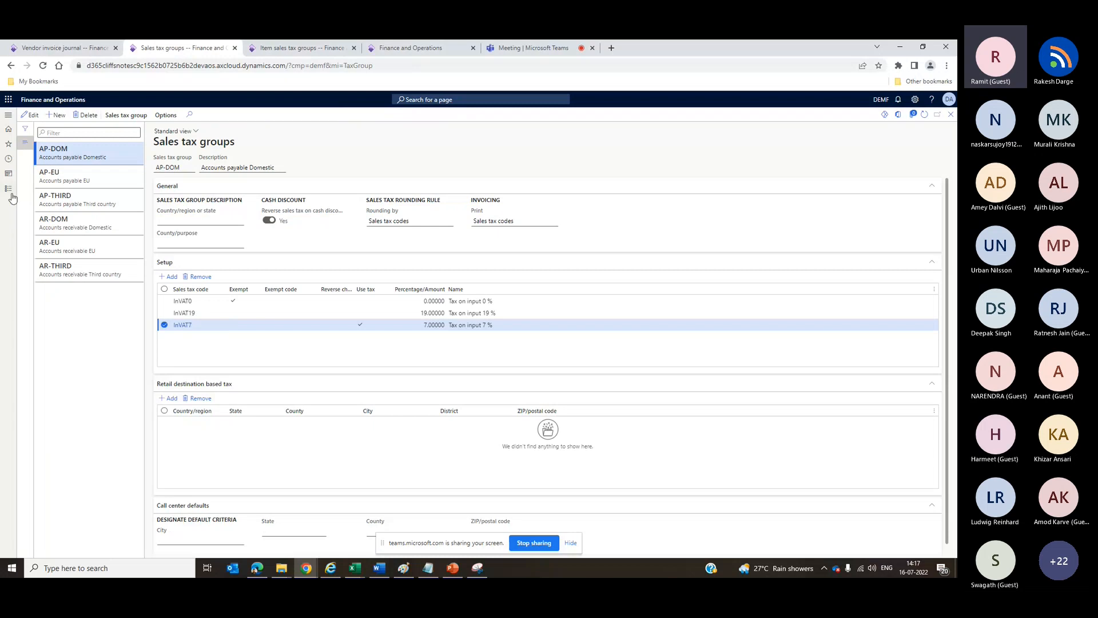
{"action": "left_click", "coordinate": [11, 194]}
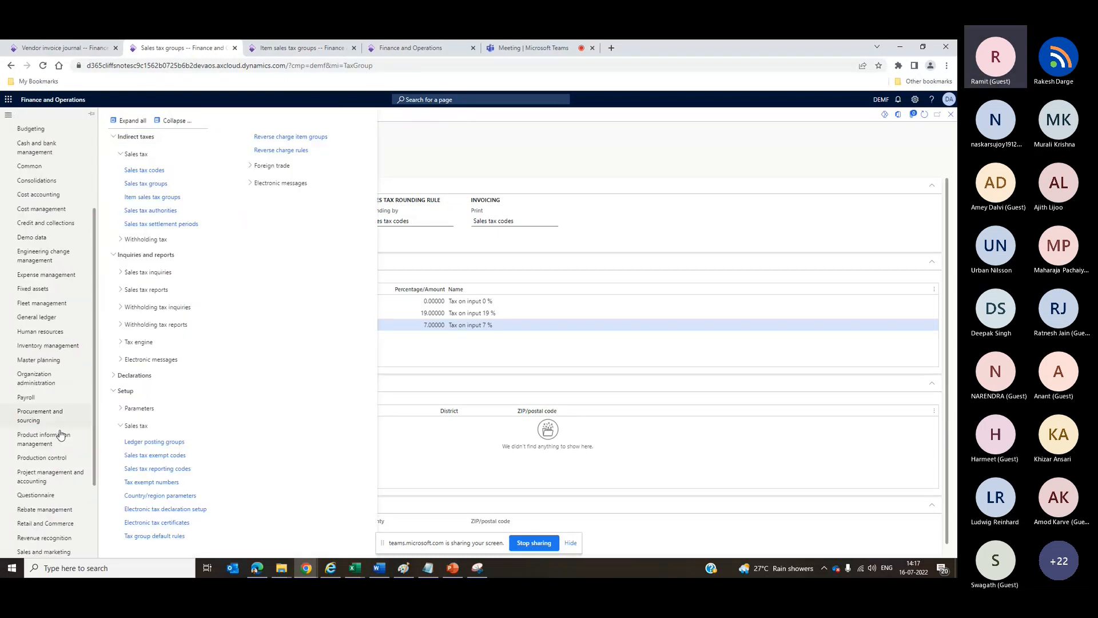
{"action": "left_click", "coordinate": [63, 47]}
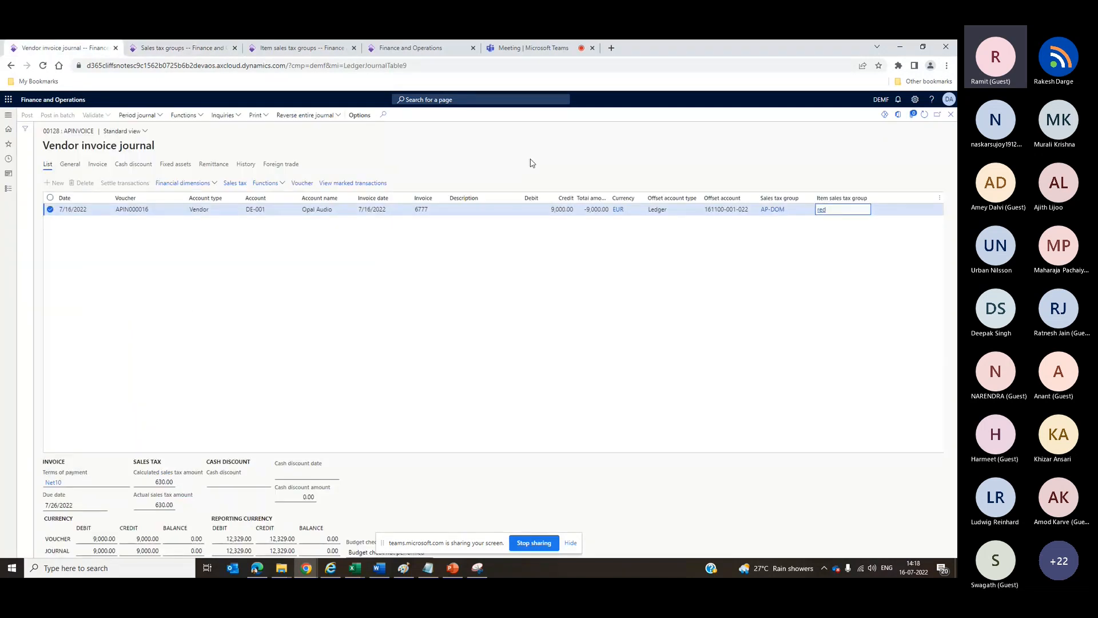
{"action": "left_click", "coordinate": [220, 46]}
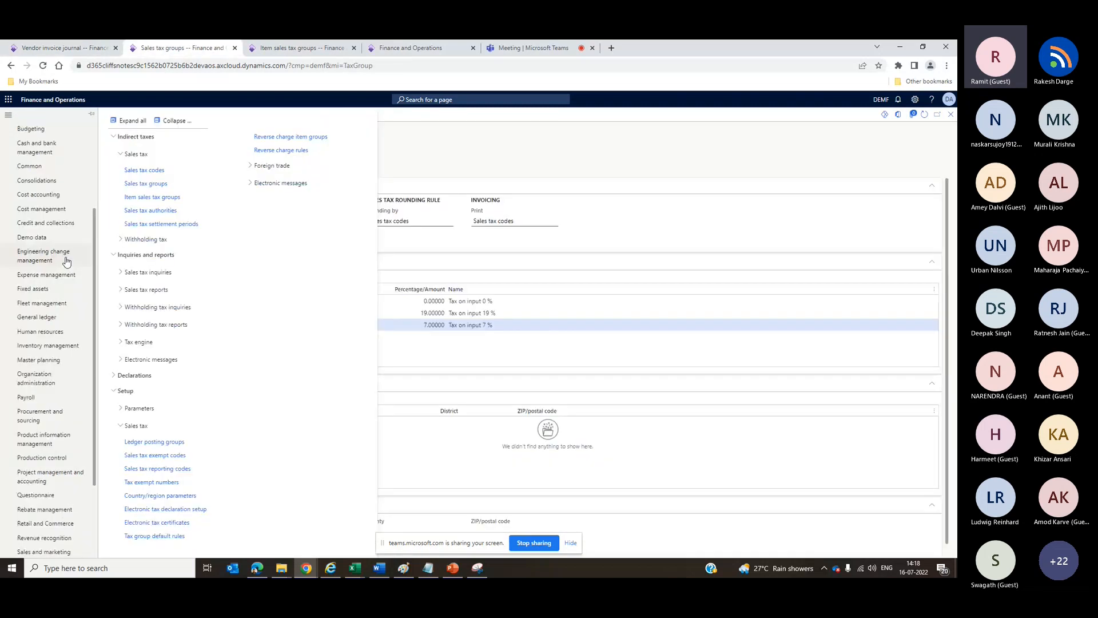
{"action": "left_click", "coordinate": [72, 317]}
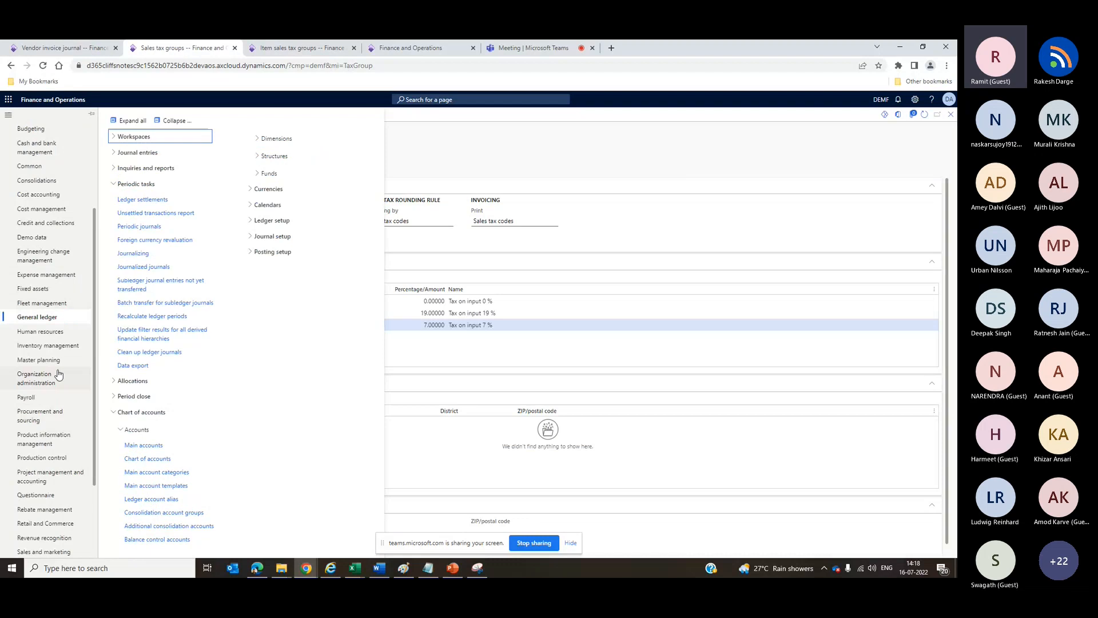
{"action": "left_click", "coordinate": [262, 225]}
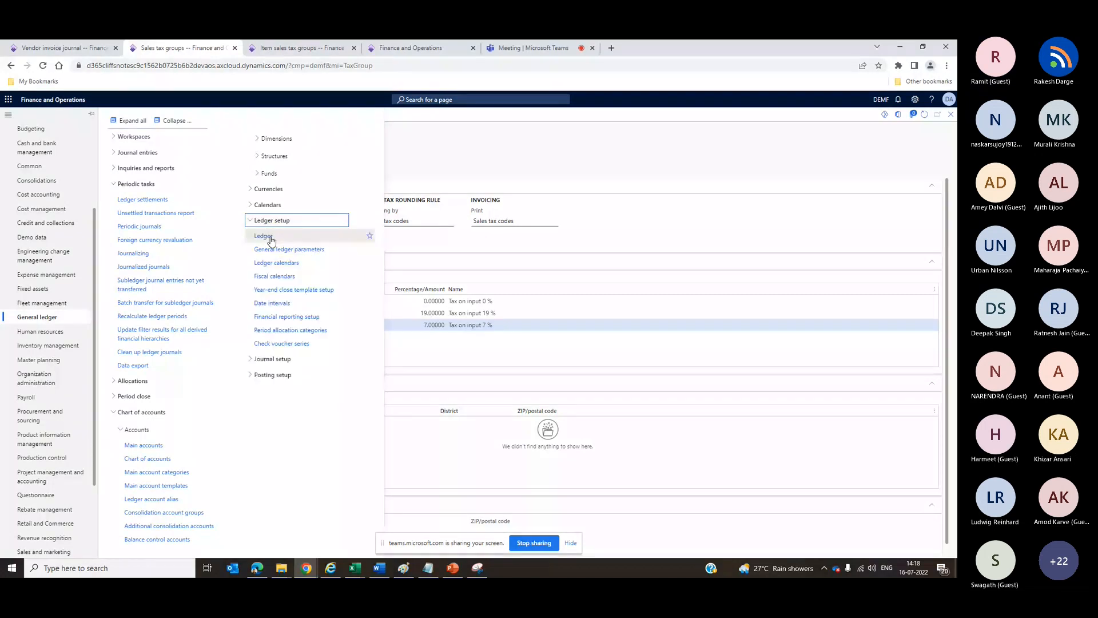
{"action": "left_click", "coordinate": [264, 236]}
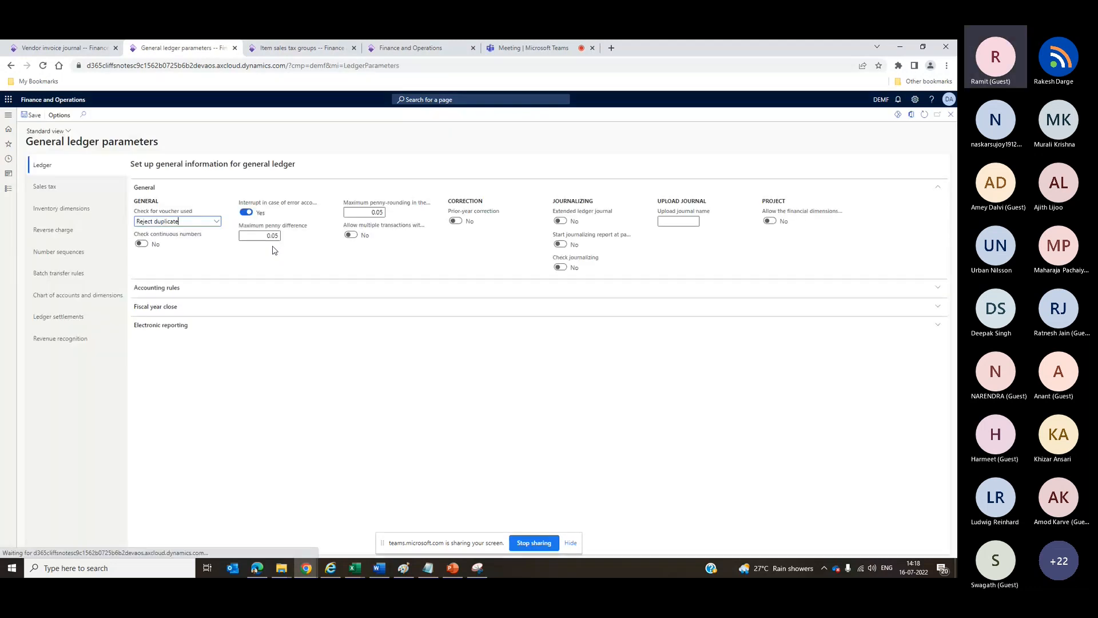
{"action": "left_click", "coordinate": [81, 194]}
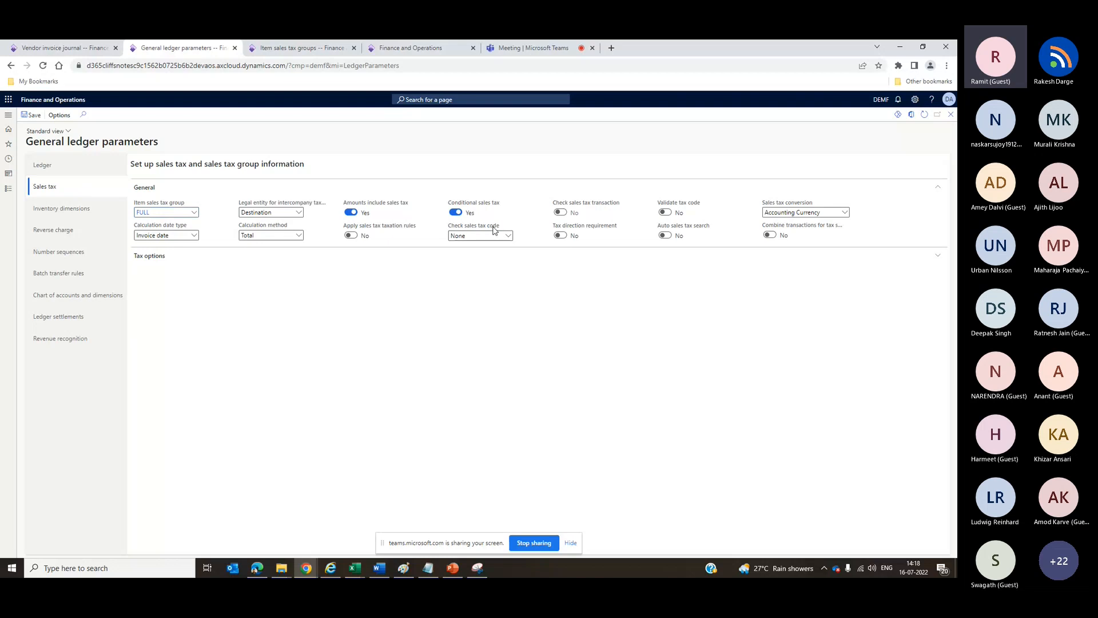
{"action": "mouse_move", "coordinate": [493, 229]}
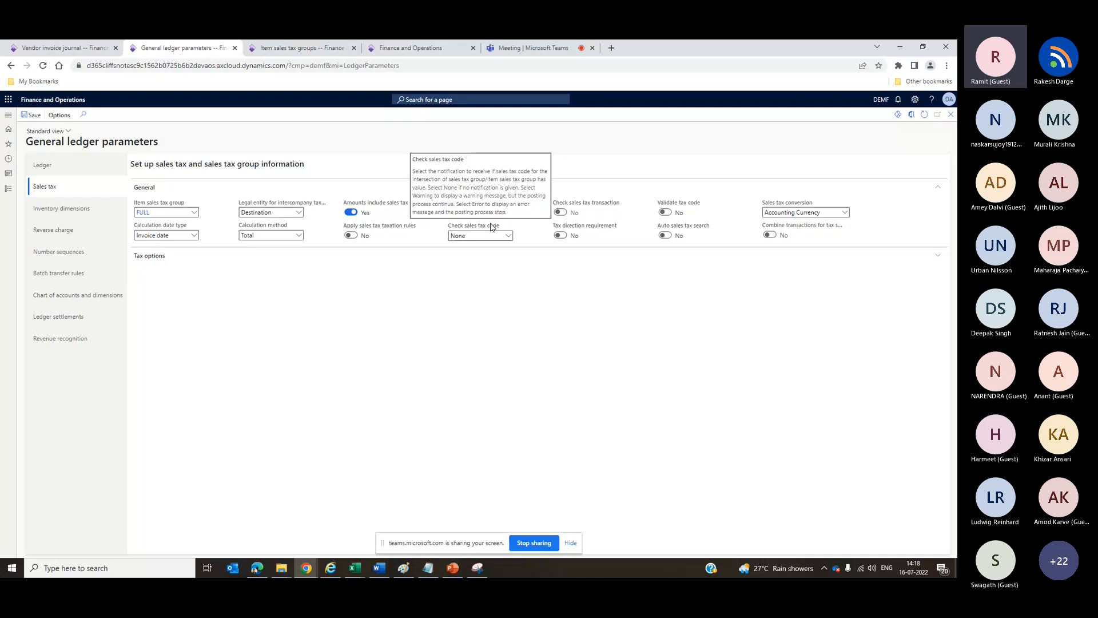
- Review the journal line's item sales tax group alongside the Check sales tax code parameter
{"action": "left_click", "coordinate": [73, 44]}
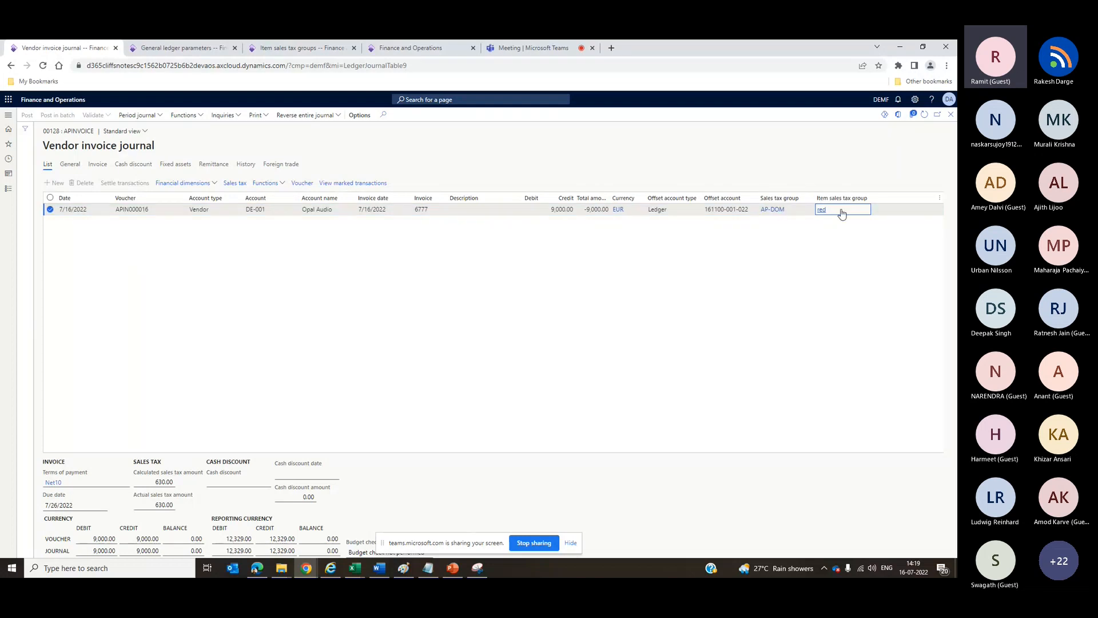
{"action": "left_click", "coordinate": [695, 148]}
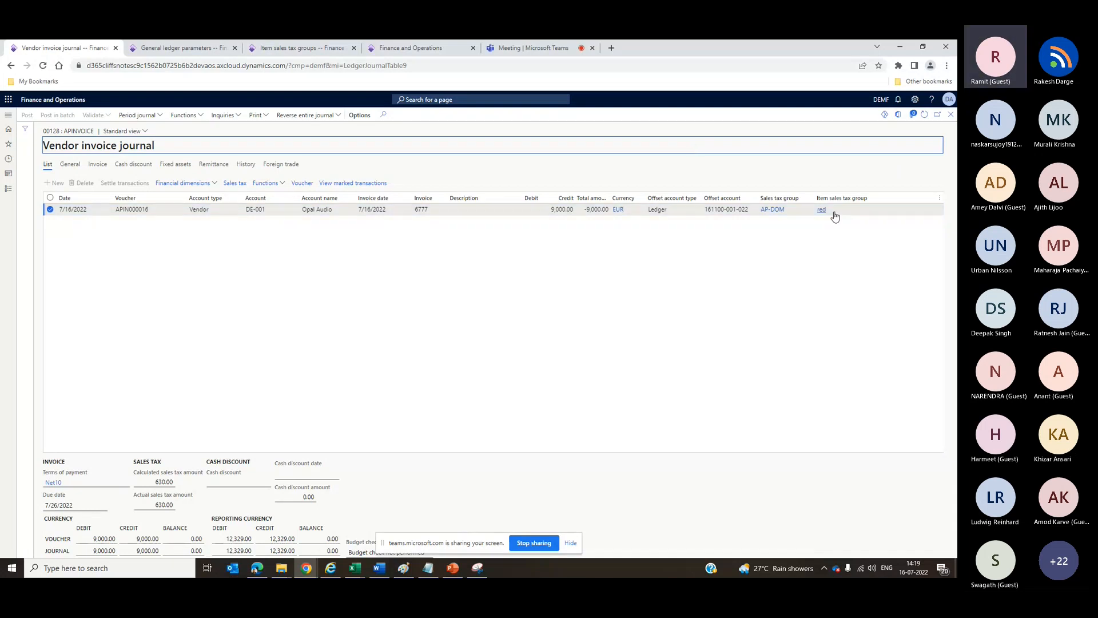
{"action": "mouse_move", "coordinate": [835, 216]}
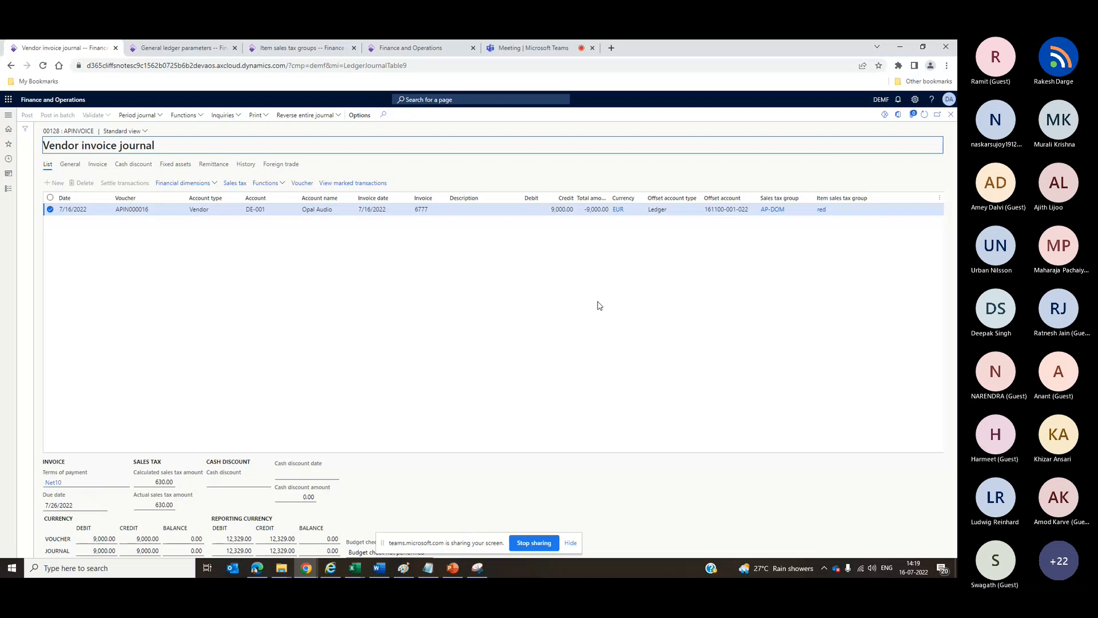
{"action": "key", "text": "ctrl+Tab"}
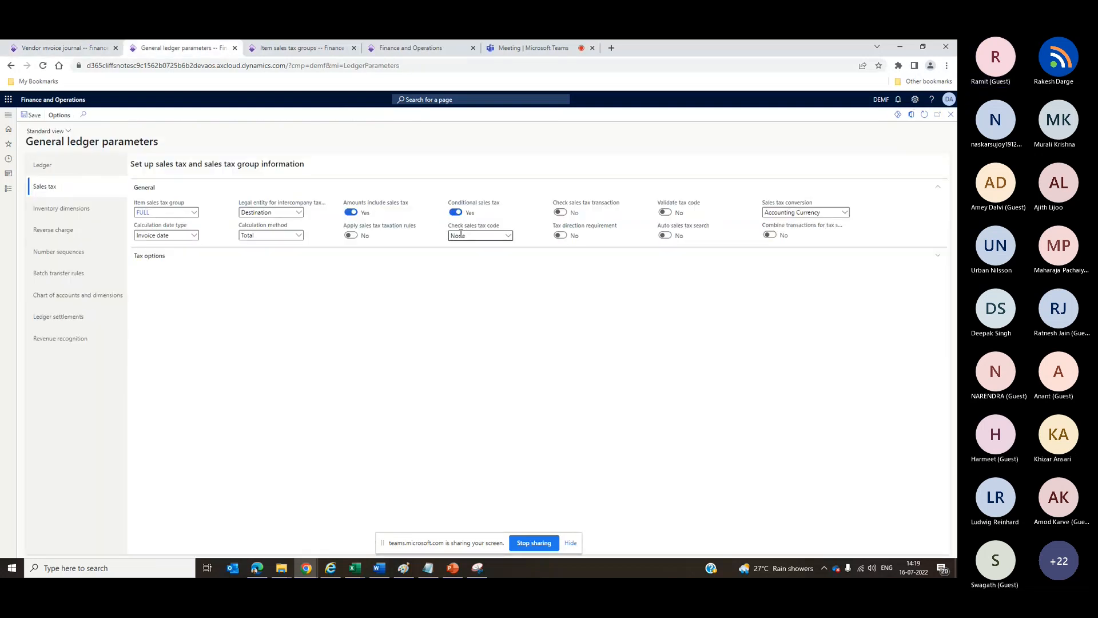
{"action": "key", "text": "ctrl+shift+Tab"}
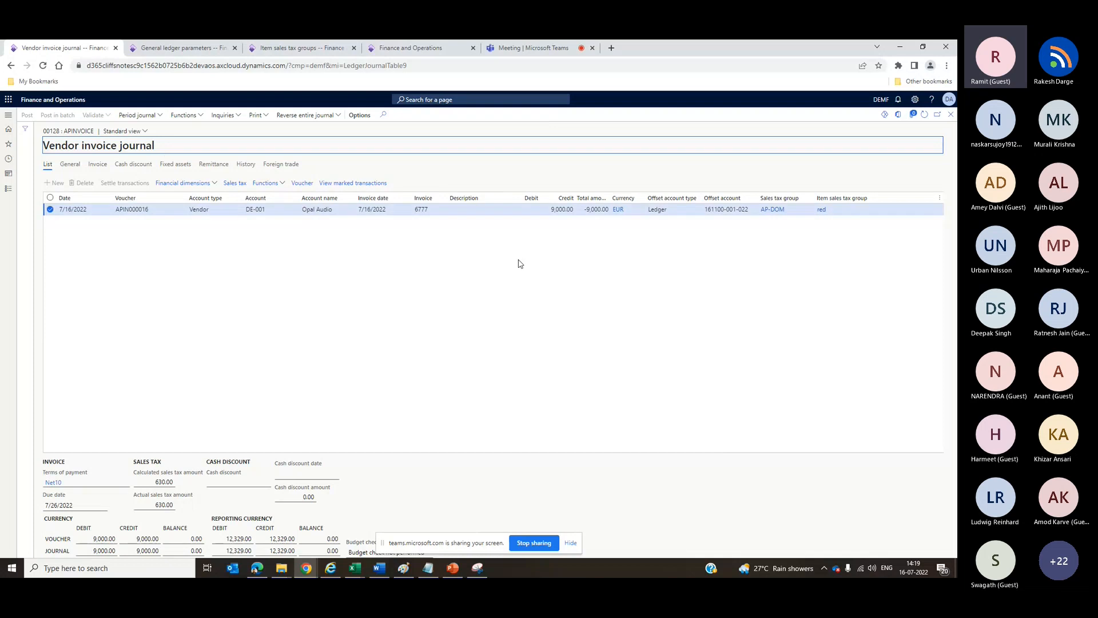
- Set the Check sales tax code parameter to Warning in the General ledger parameters
{"action": "left_click", "coordinate": [194, 50]}
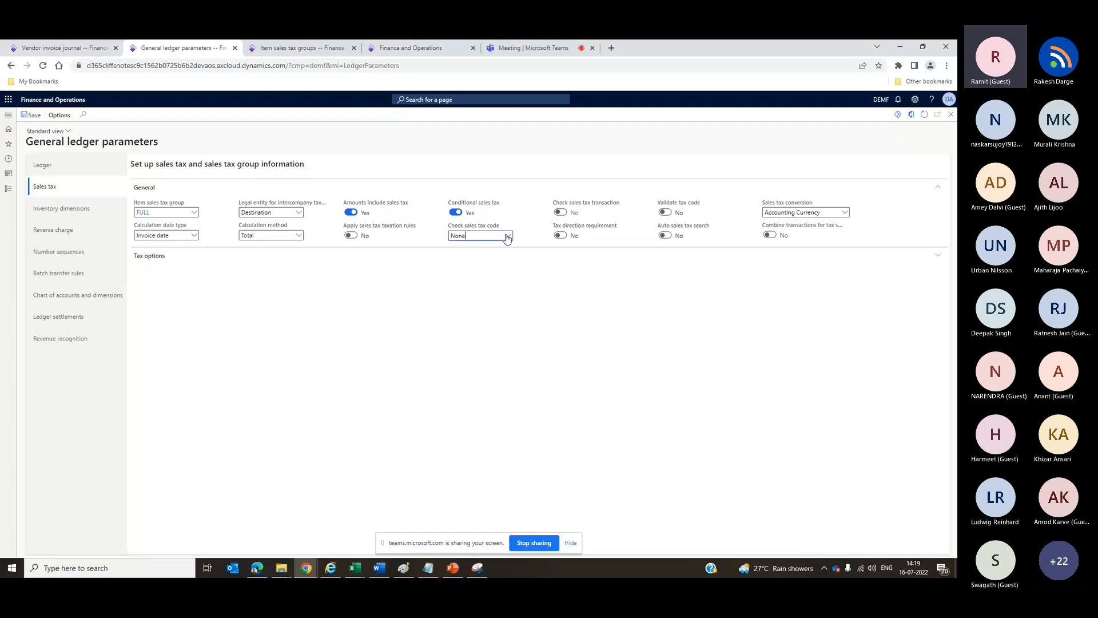
{"action": "left_click", "coordinate": [507, 236]}
{"action": "left_click", "coordinate": [481, 257]}
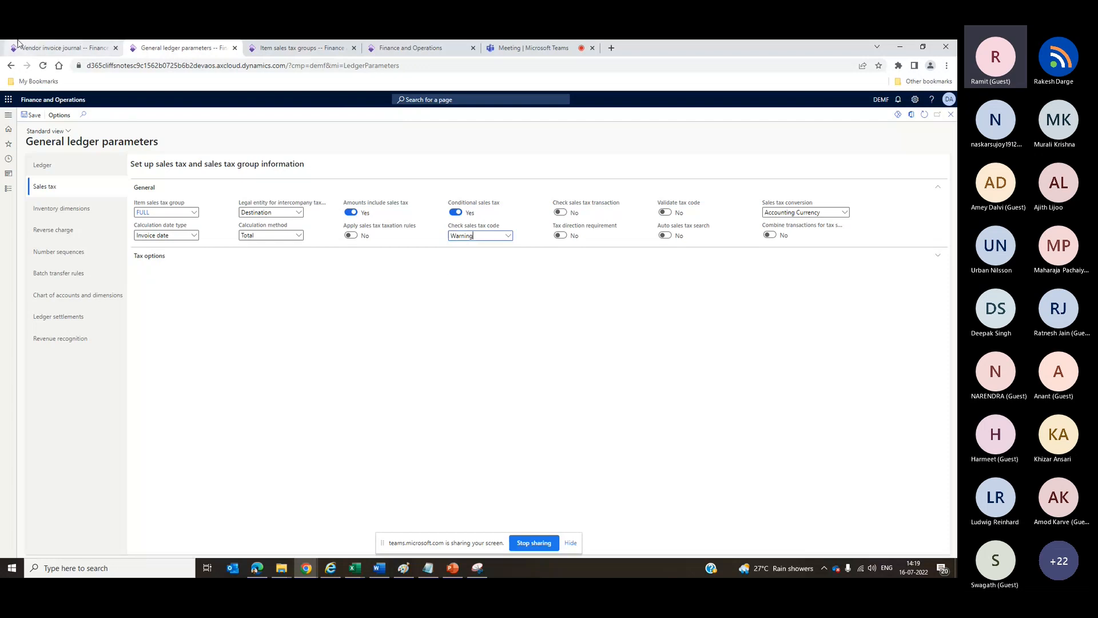
- Relate the Warning option of Check sales tax code to the journal line's AP-DOM and RED tax group combination
{"action": "left_click", "coordinate": [63, 48]}
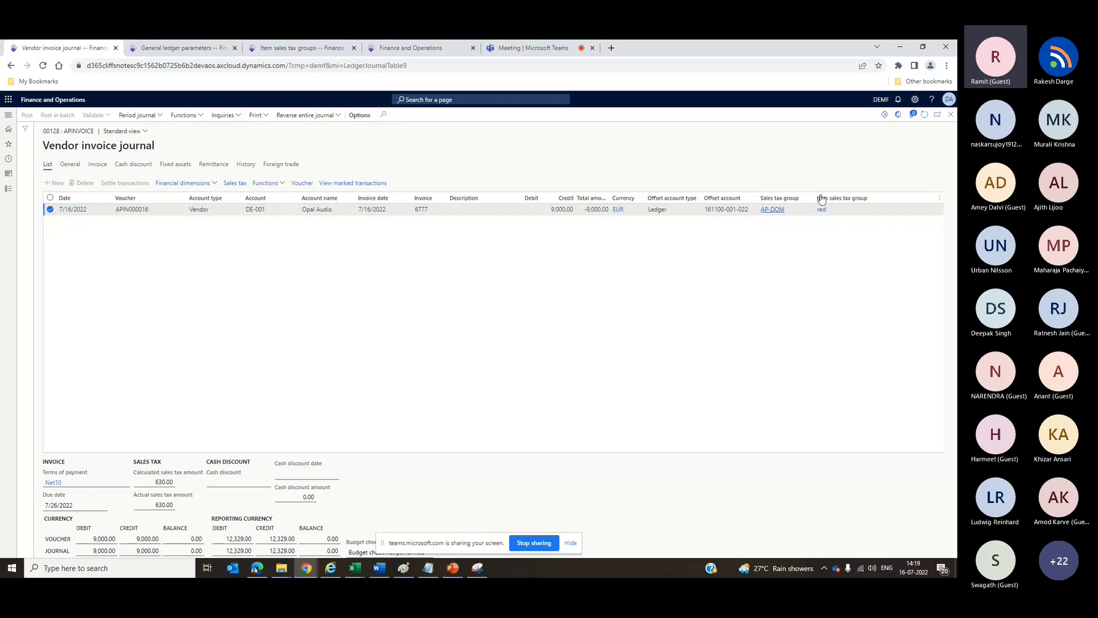
{"action": "left_click", "coordinate": [648, 152]}
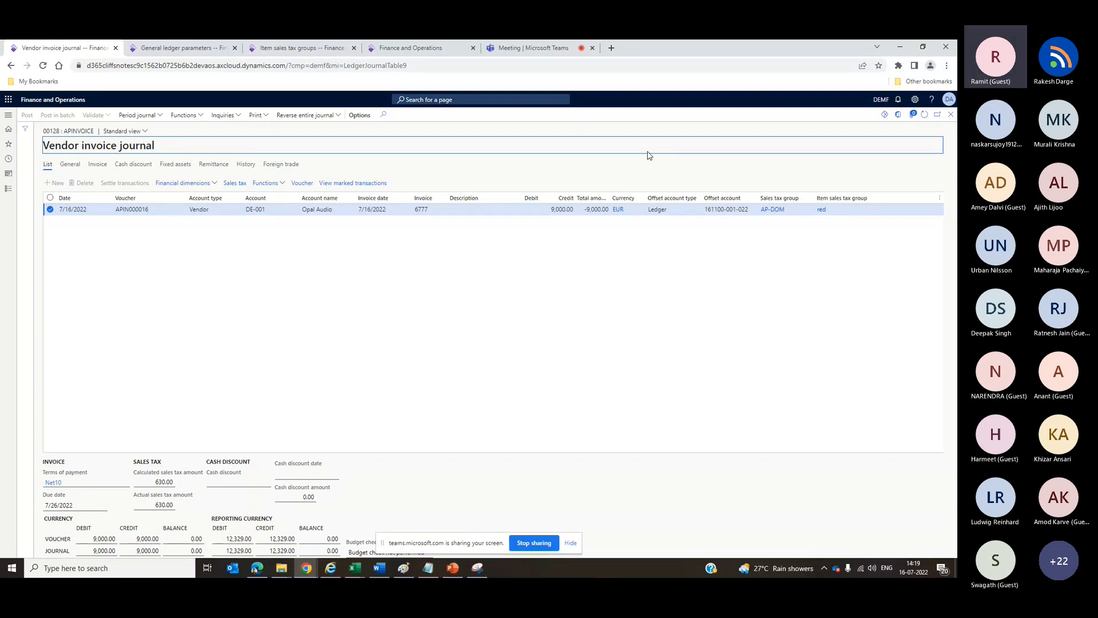
{"action": "left_click", "coordinate": [183, 48]}
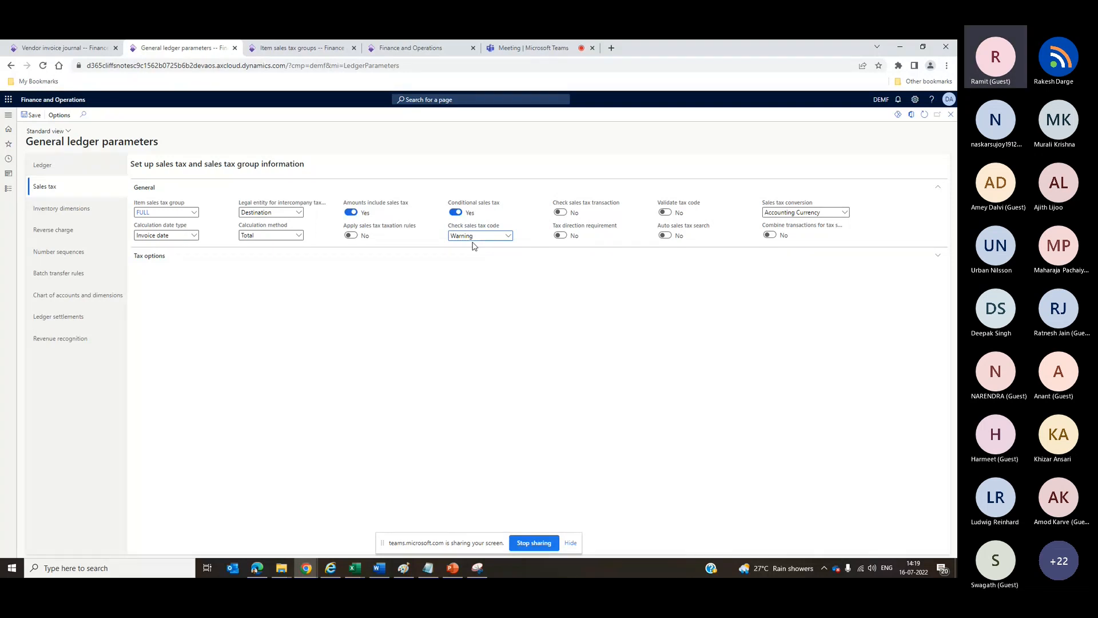
{"action": "left_click", "coordinate": [99, 46]}
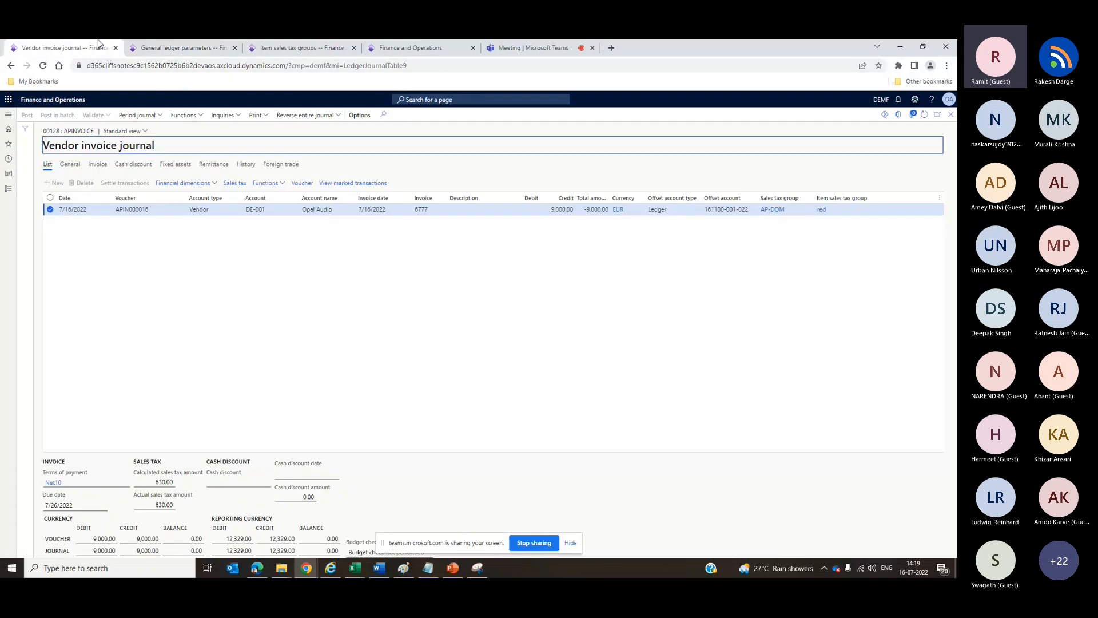
- Set Check sales tax code to Error in the General ledger parameters and return to the vendor invoice journal
{"action": "key", "text": "ctrl+Tab"}
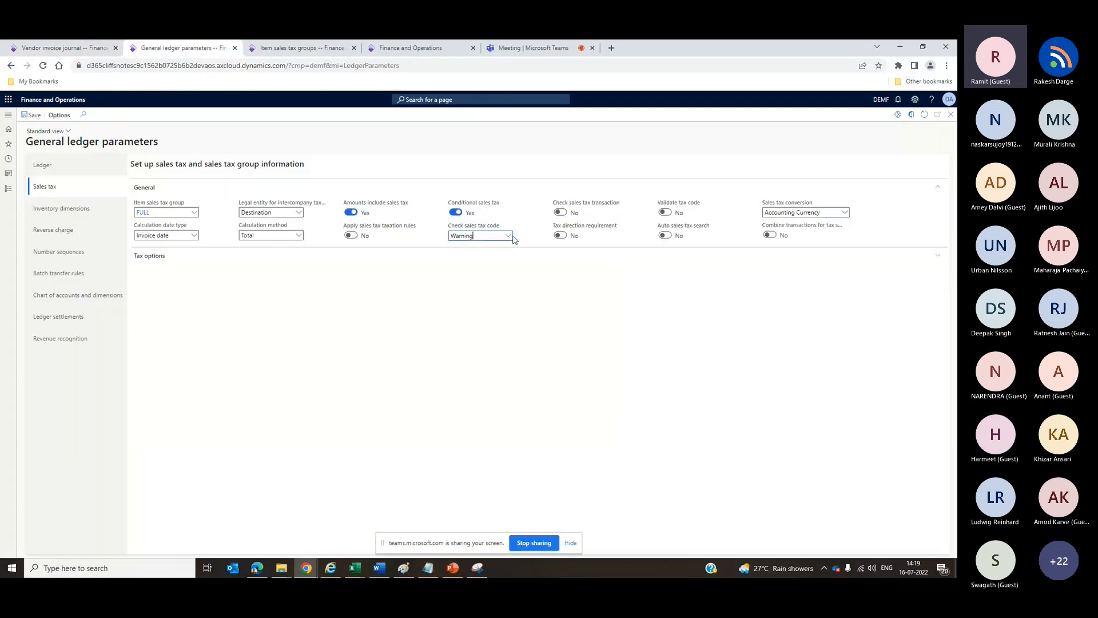
{"action": "left_click", "coordinate": [508, 236]}
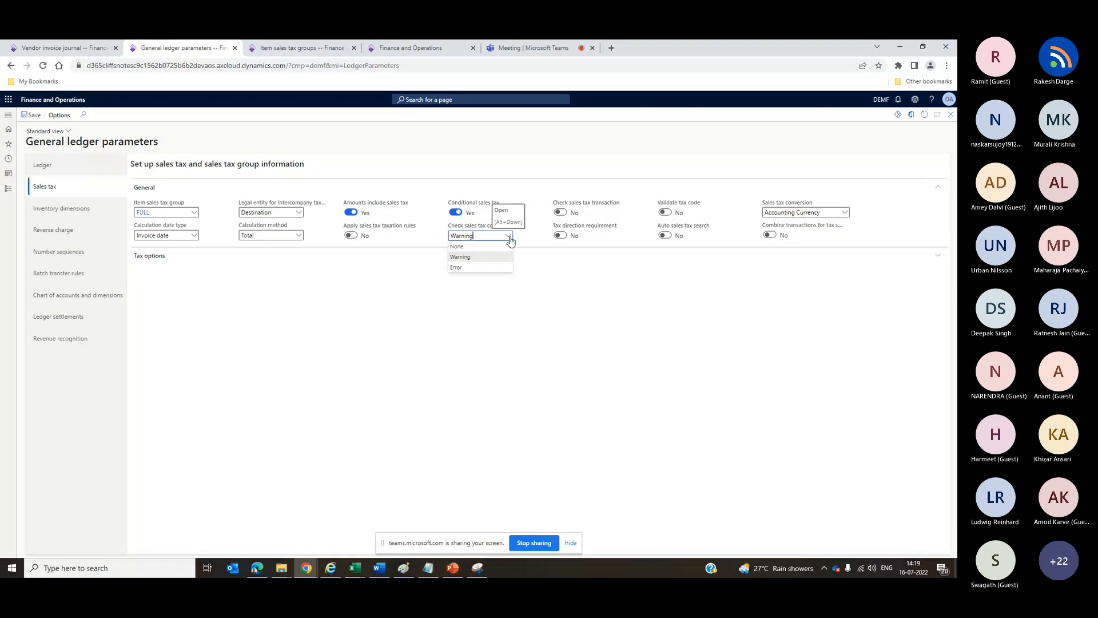
{"action": "left_click", "coordinate": [479, 265]}
{"action": "key", "text": "ctrl+shift+Tab"}
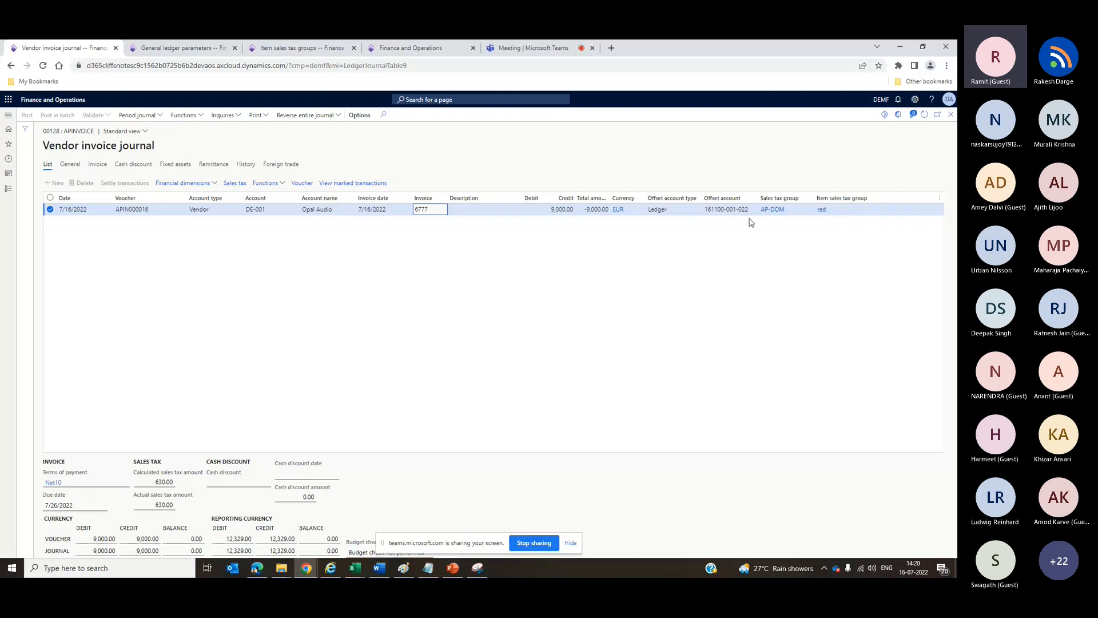
{"action": "left_click", "coordinate": [590, 166]}
{"action": "left_click", "coordinate": [824, 572]}
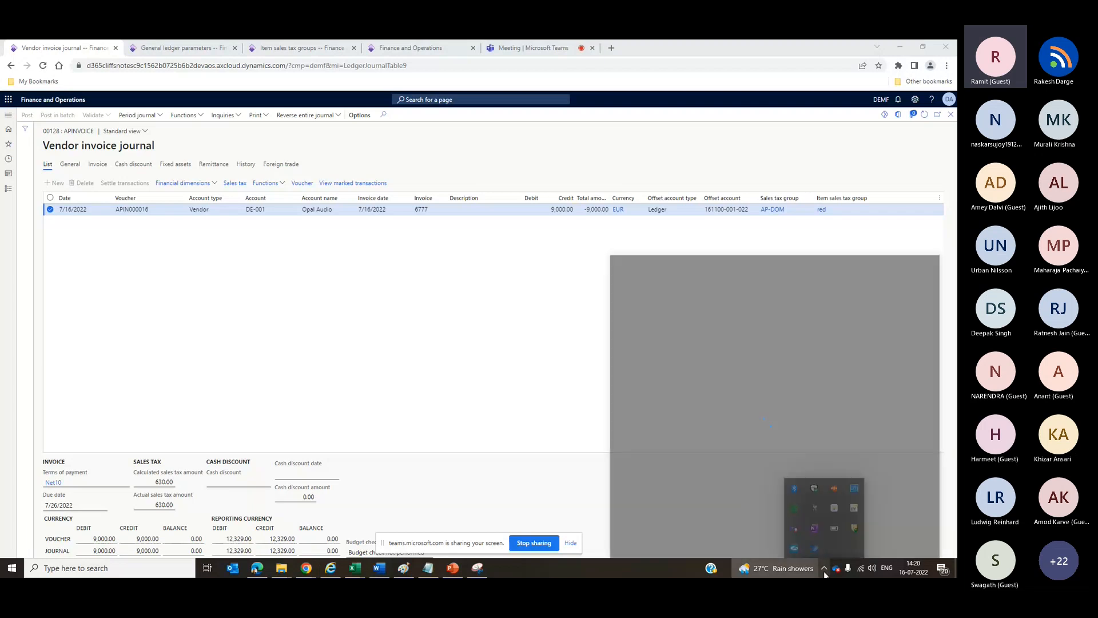
{"action": "left_click", "coordinate": [824, 570]}
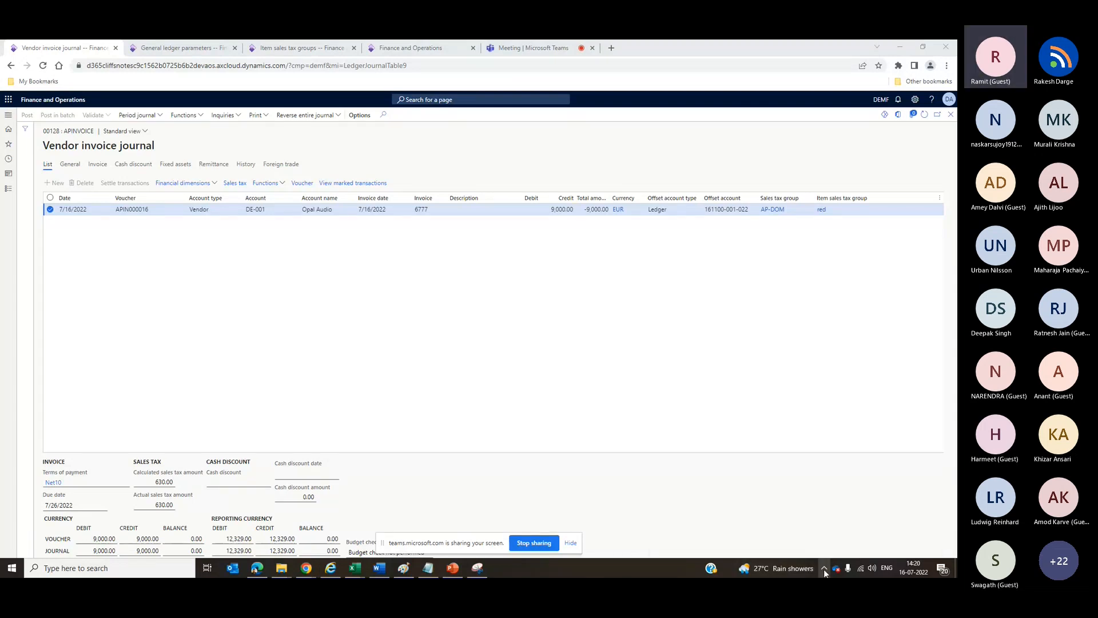
- Return to the posted invoice journals, open the lines of journal 00127 and review the line's item sales tax group
{"action": "left_click", "coordinate": [480, 351]}
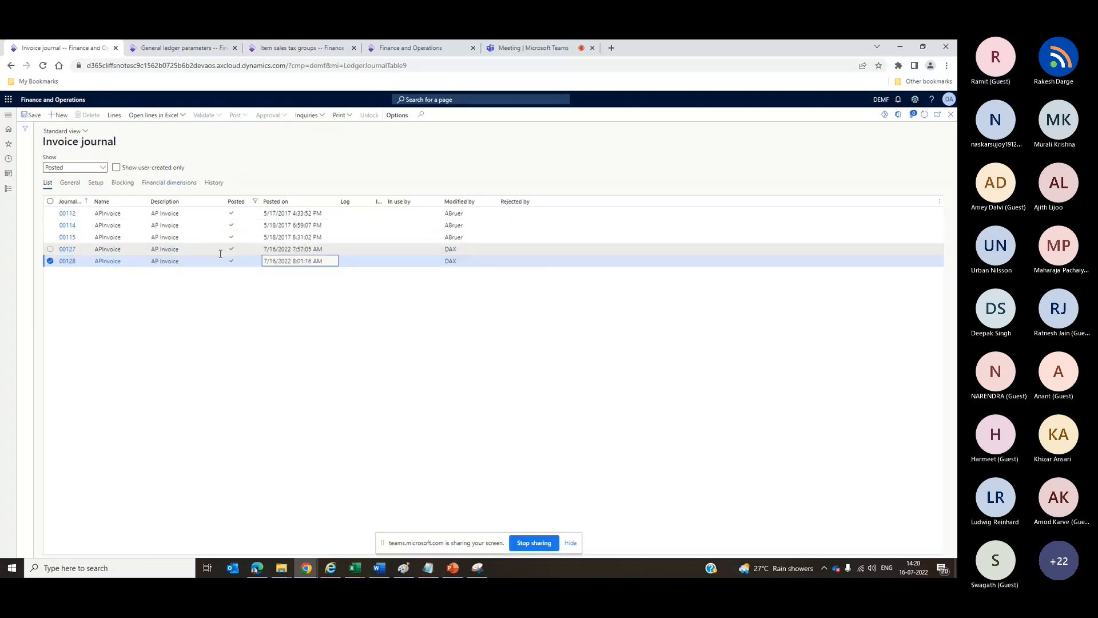
{"action": "left_click", "coordinate": [184, 248]}
{"action": "left_click", "coordinate": [115, 116]}
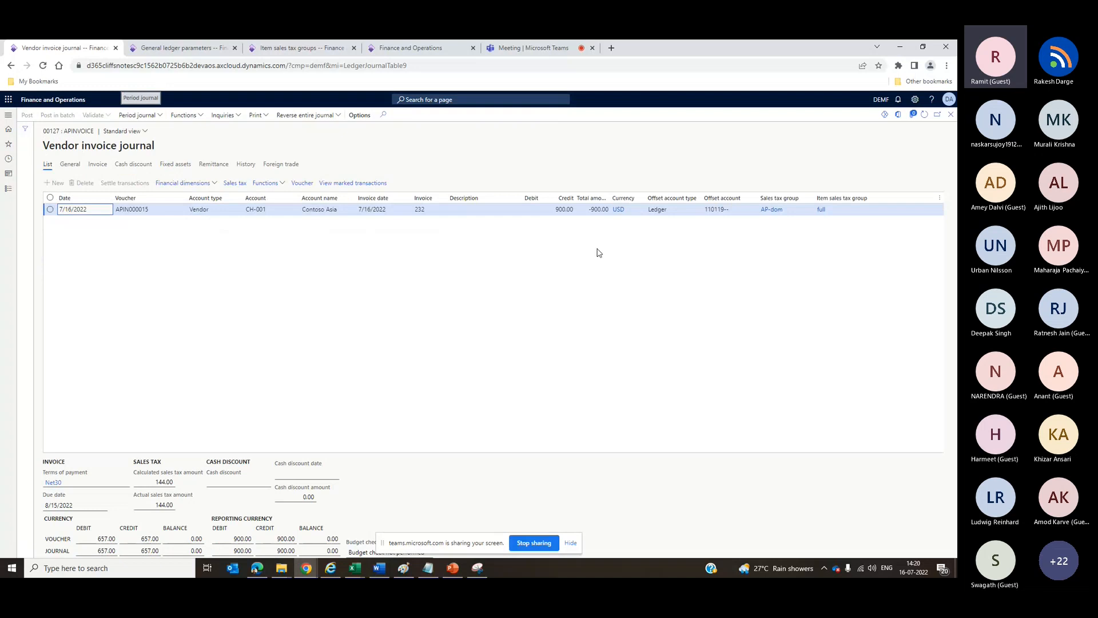
{"action": "left_click", "coordinate": [838, 213]}
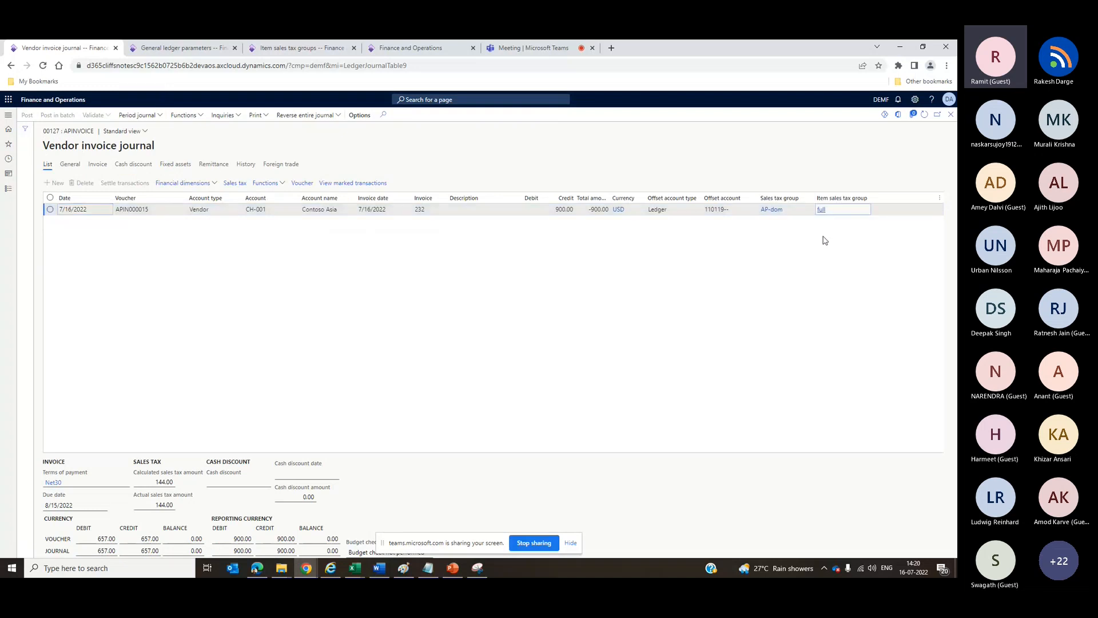
- Open the posted sales tax for the invoice line and examine its sales tax code and calculated amount
{"action": "left_click", "coordinate": [236, 183]}
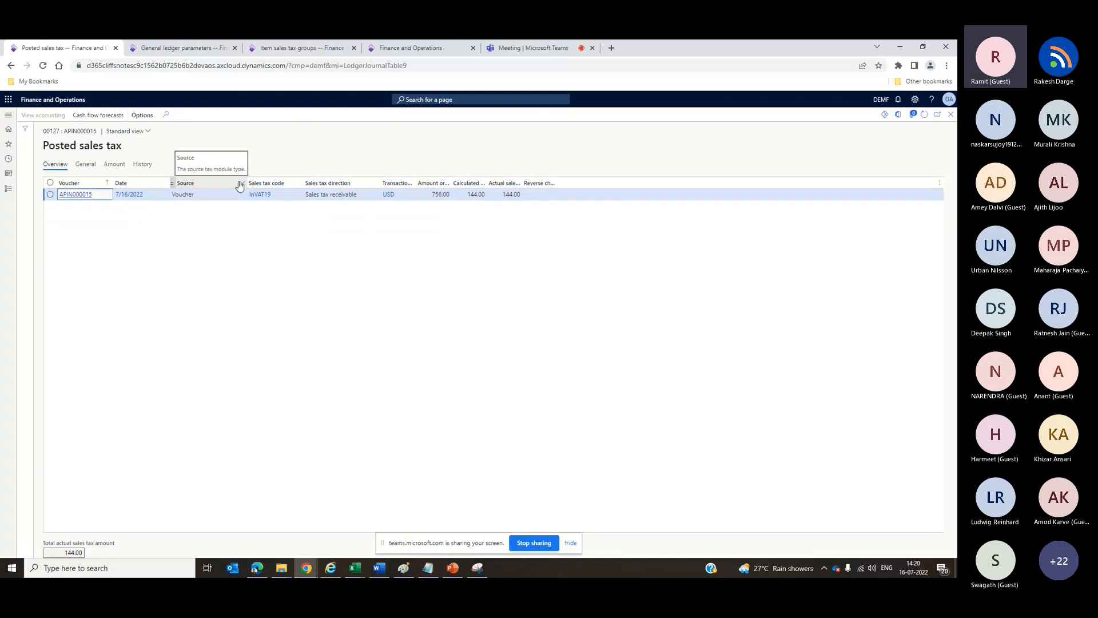
{"action": "left_click", "coordinate": [469, 194]}
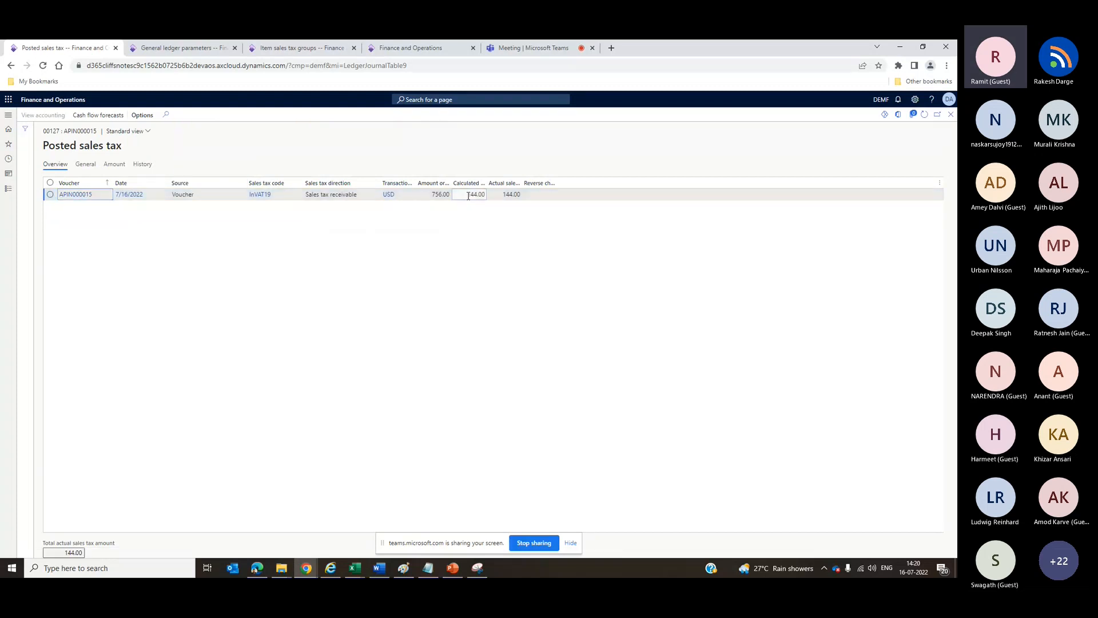
{"action": "left_click", "coordinate": [384, 161]}
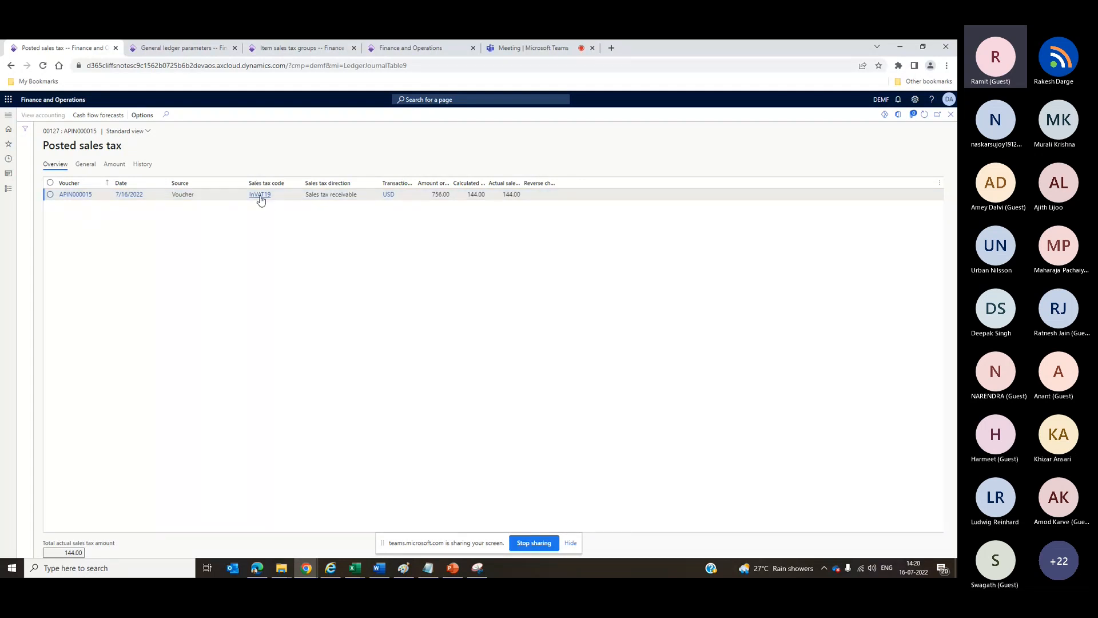
- Review the general details and tax value of the posted sales tax line, and return to the vendor invoice journal
{"action": "left_click", "coordinate": [85, 165]}
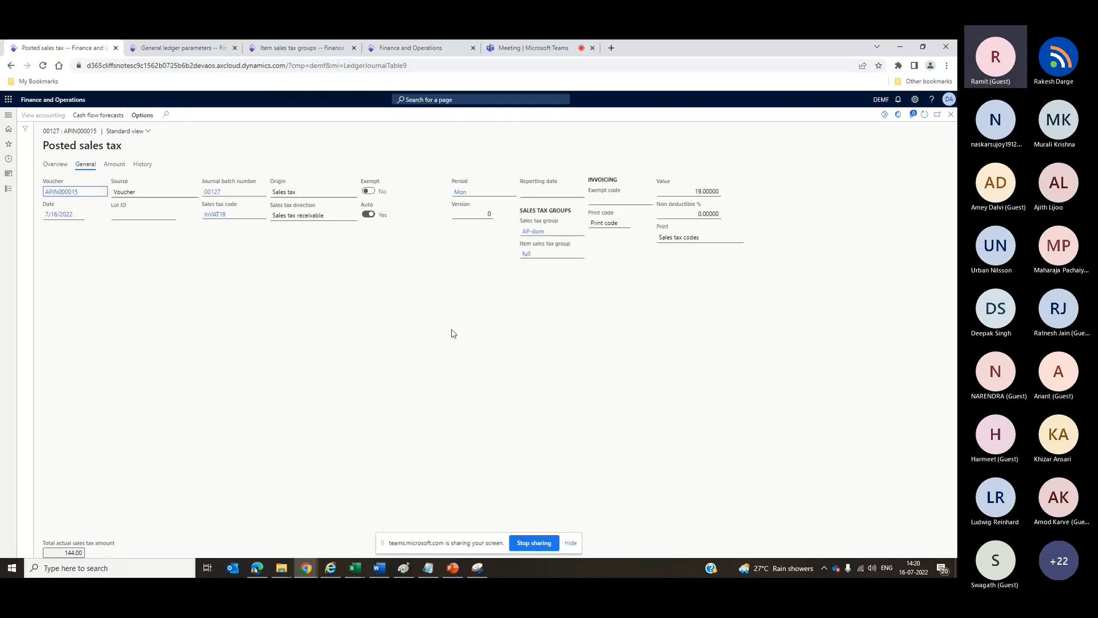
{"action": "left_click", "coordinate": [705, 192]}
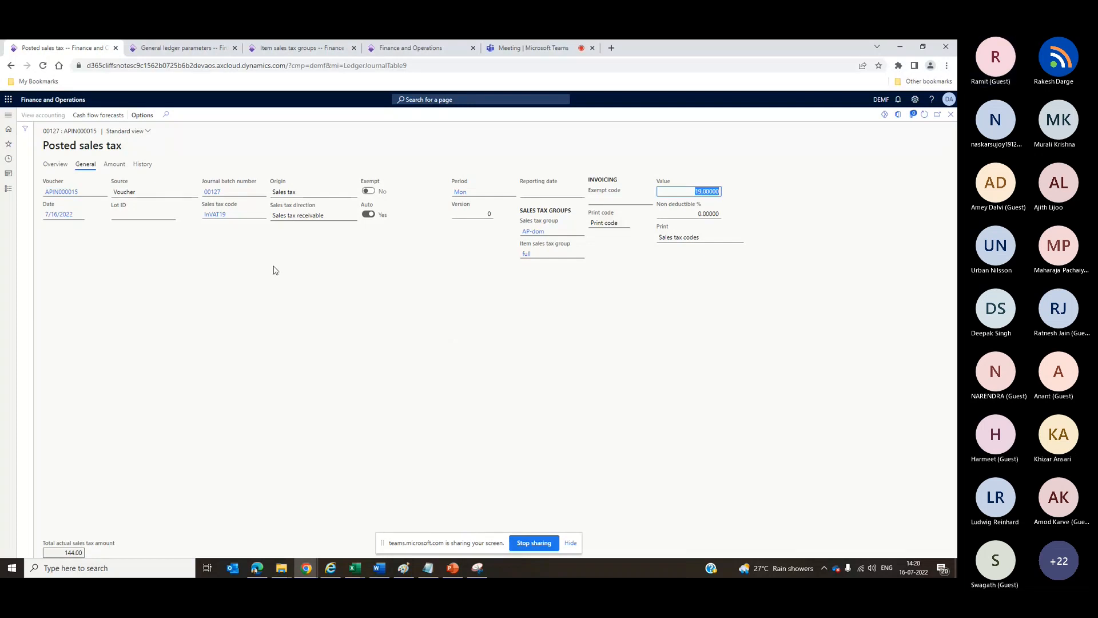
{"action": "left_click", "coordinate": [62, 167]}
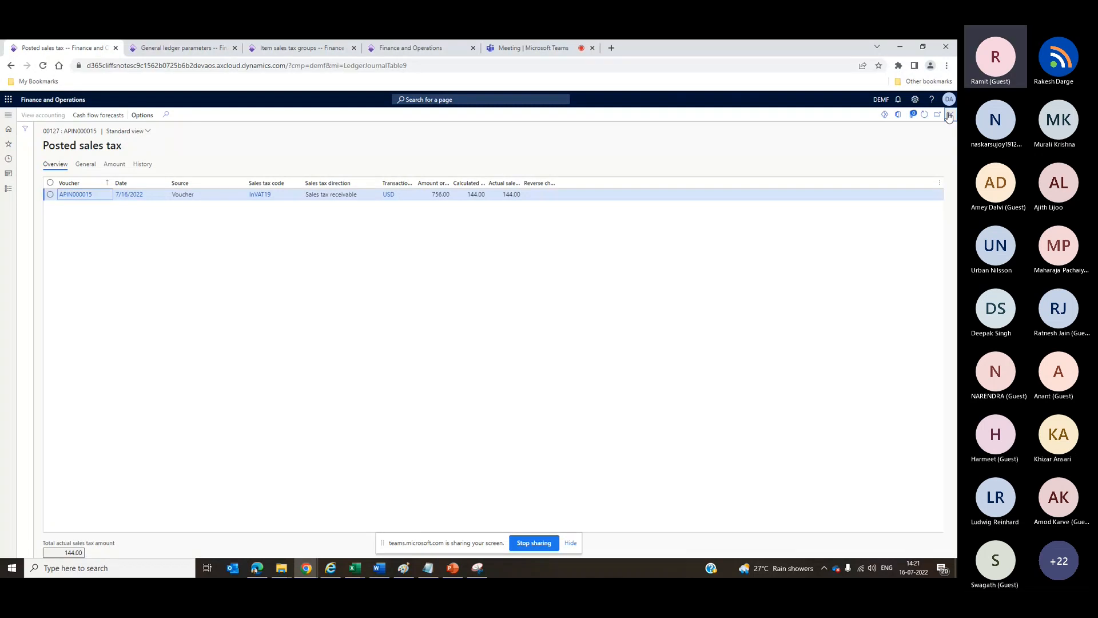
{"action": "left_click", "coordinate": [949, 116]}
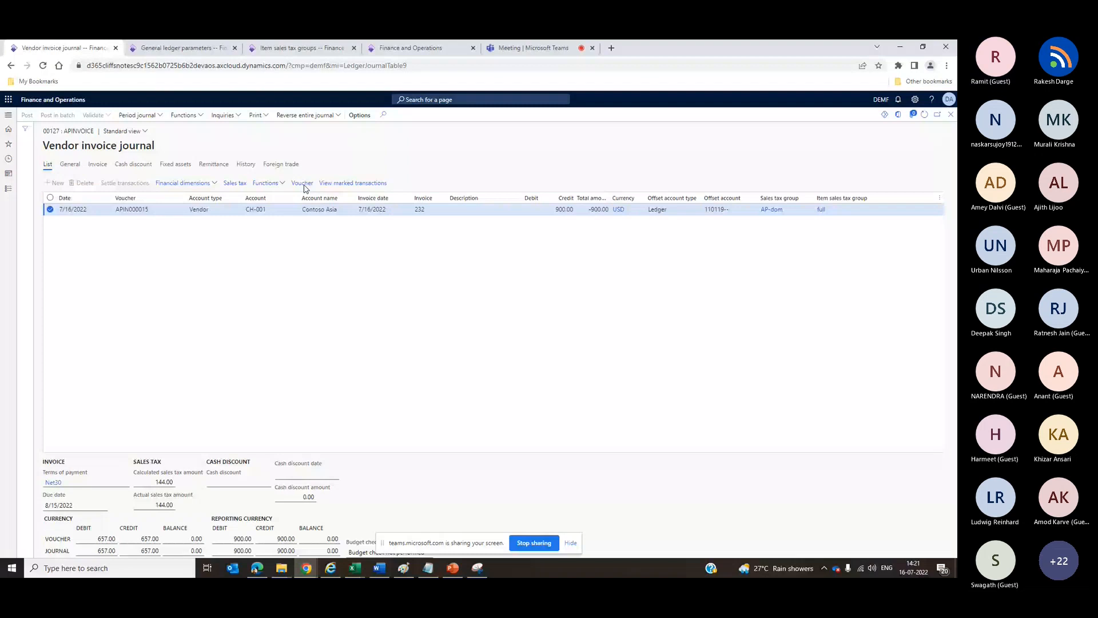
- Open the invoice line's voucher transactions and examine the posting type of each entry and the account name of the sales tax entry
{"action": "left_click", "coordinate": [302, 183]}
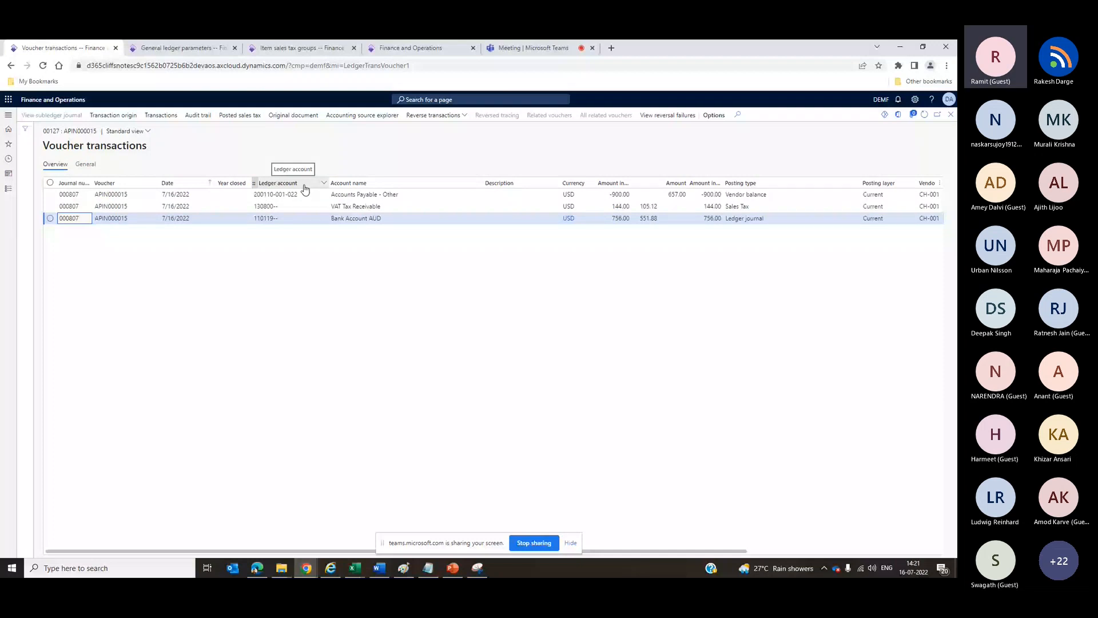
{"action": "left_click", "coordinate": [632, 153]}
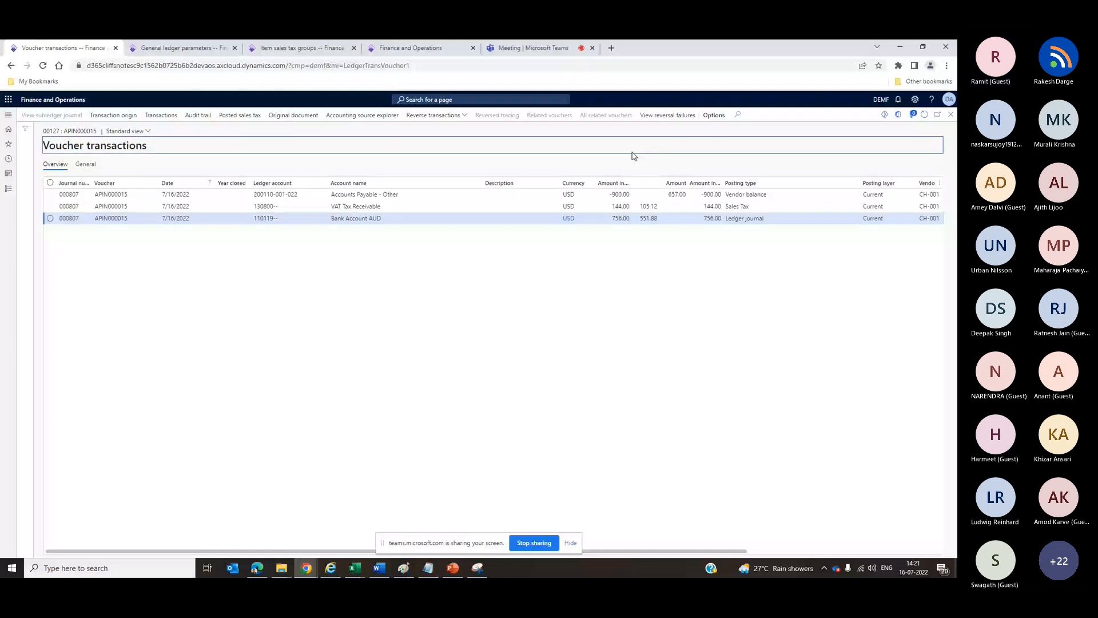
{"action": "left_click", "coordinate": [749, 183]}
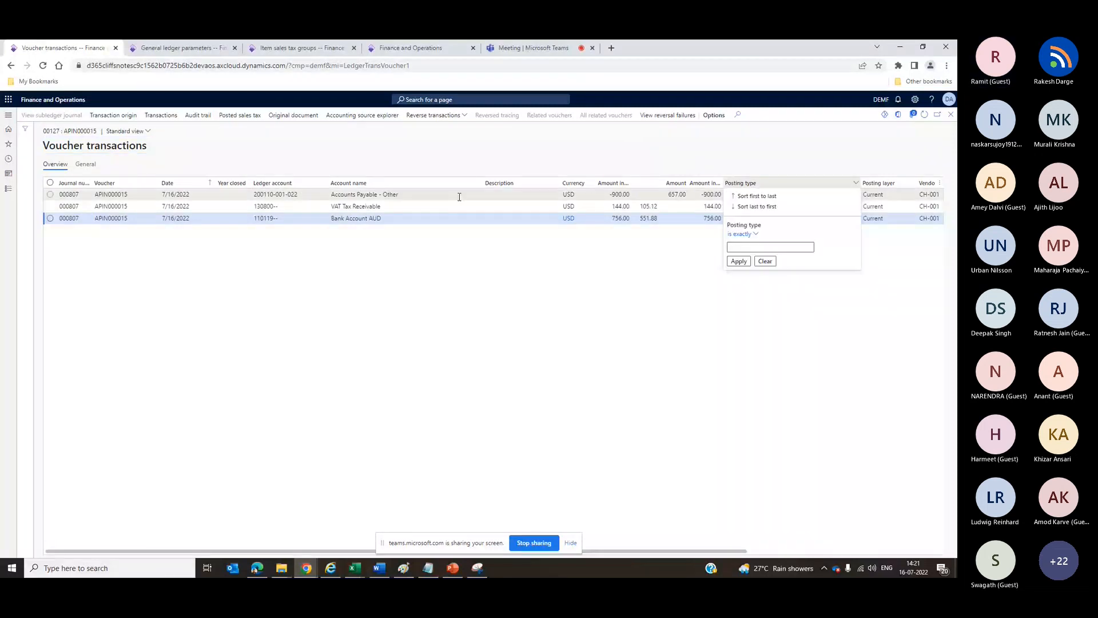
{"action": "left_click", "coordinate": [459, 197]}
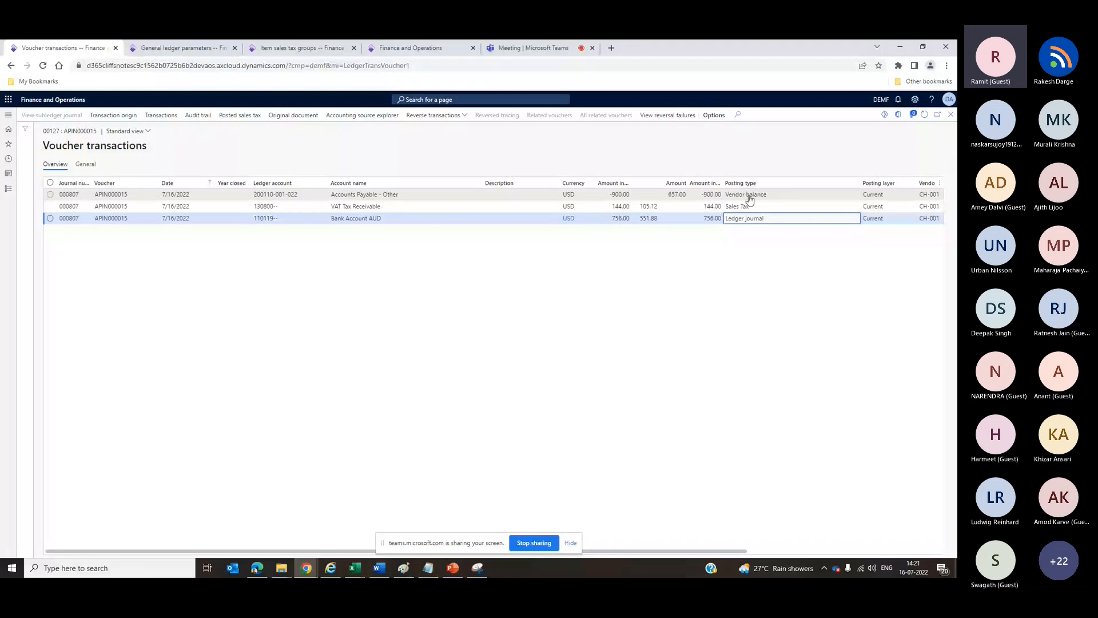
{"action": "left_click", "coordinate": [753, 207]}
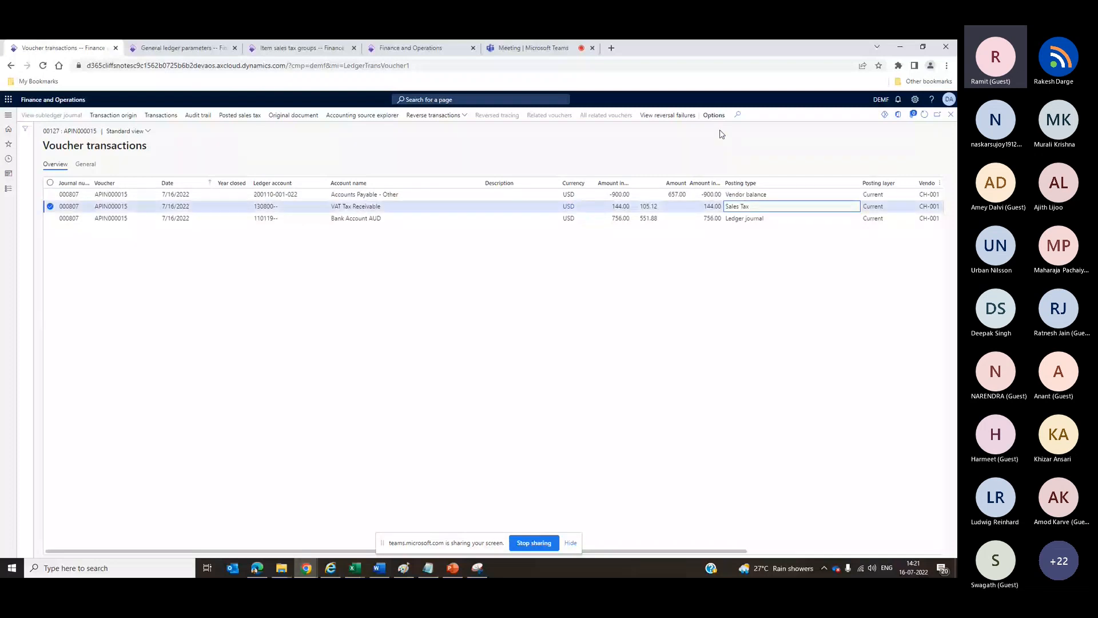
{"action": "left_click", "coordinate": [762, 219]}
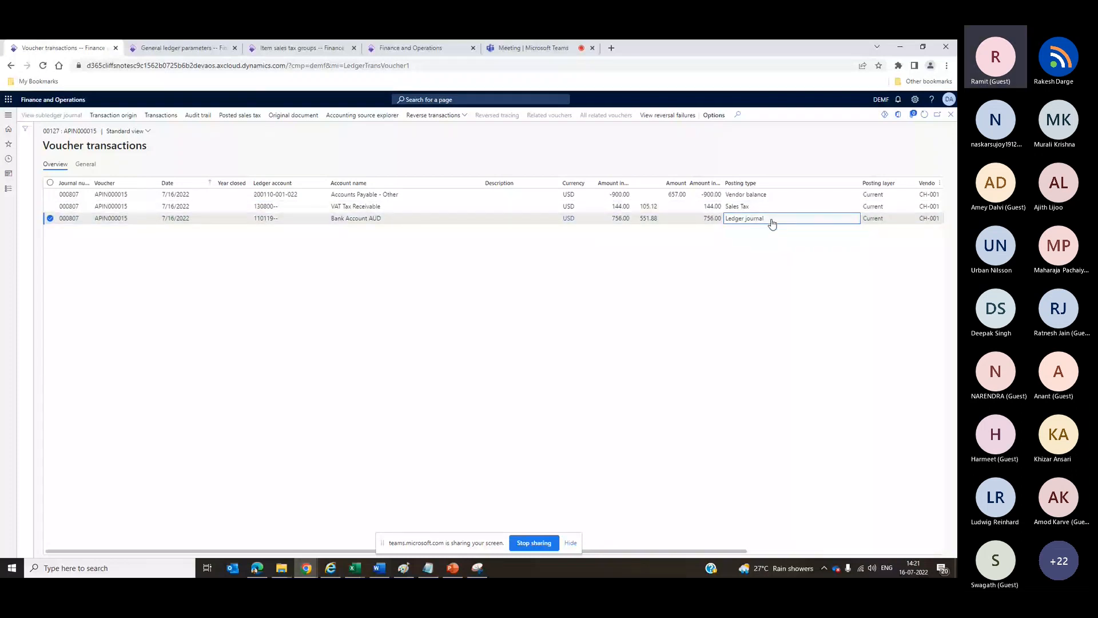
{"action": "left_click", "coordinate": [761, 195]}
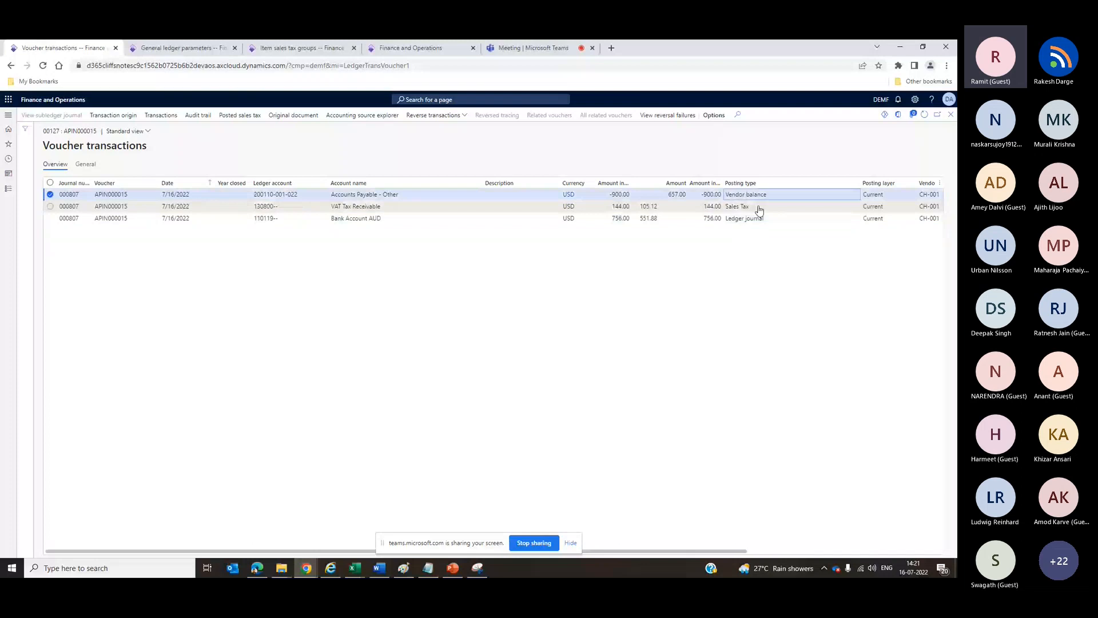
{"action": "left_click", "coordinate": [759, 208]}
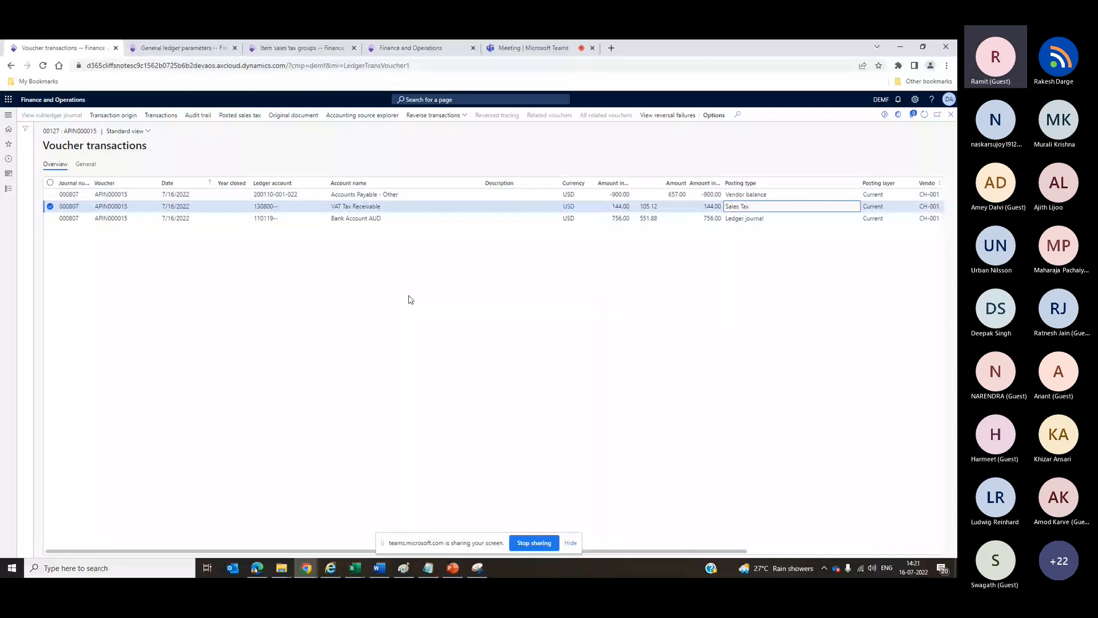
{"action": "left_click", "coordinate": [386, 207]}
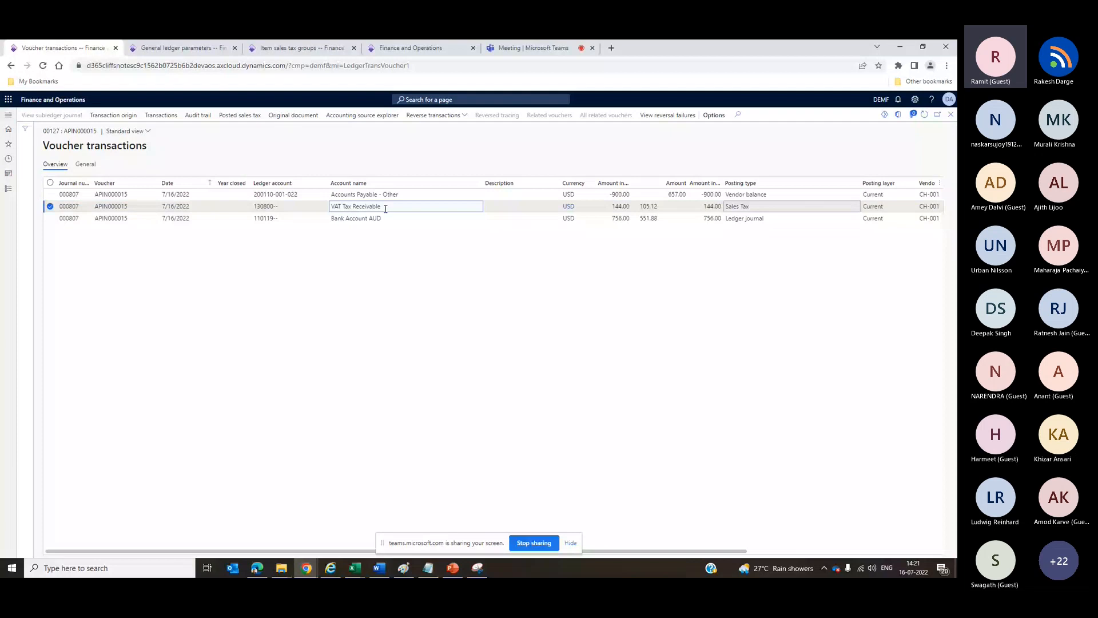
{"action": "left_click", "coordinate": [386, 209]}
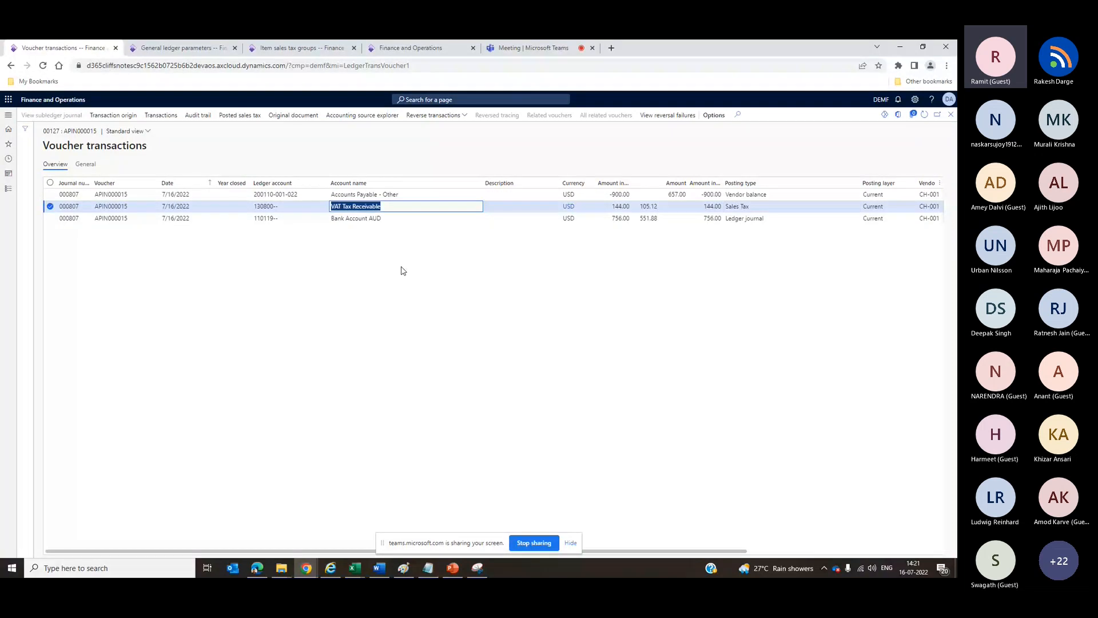
- Open the Tax module's ledger posting groups in the second browser tab and check the VAT group's sales tax receivable account
{"action": "key", "text": "ctrl+Tab"}
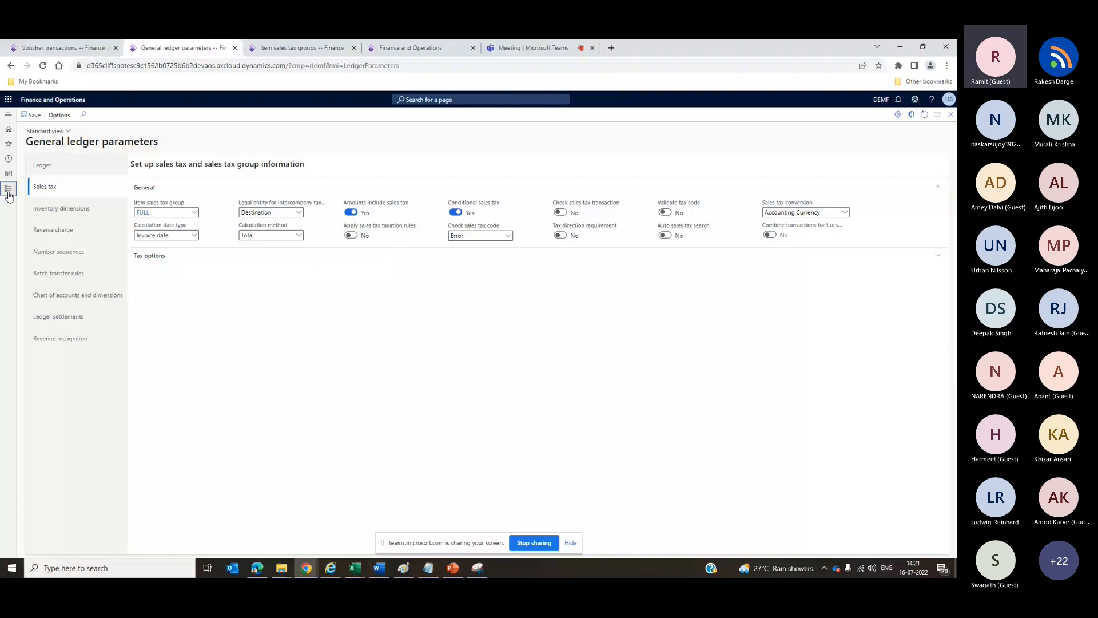
{"action": "left_click", "coordinate": [8, 193]}
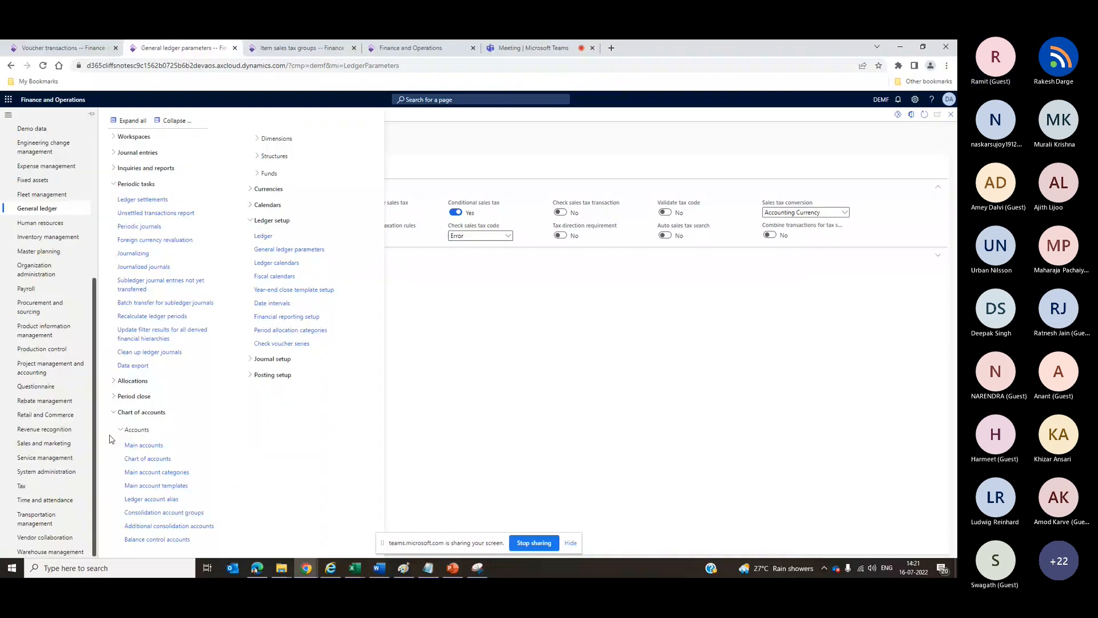
{"action": "left_click", "coordinate": [21, 486]}
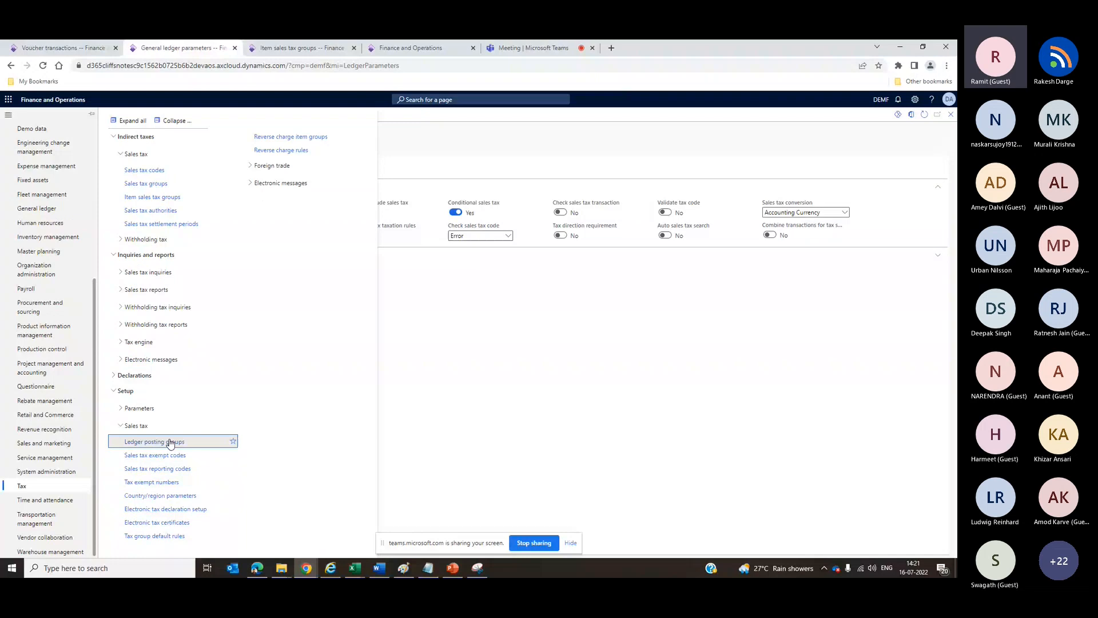
{"action": "left_click", "coordinate": [166, 441]}
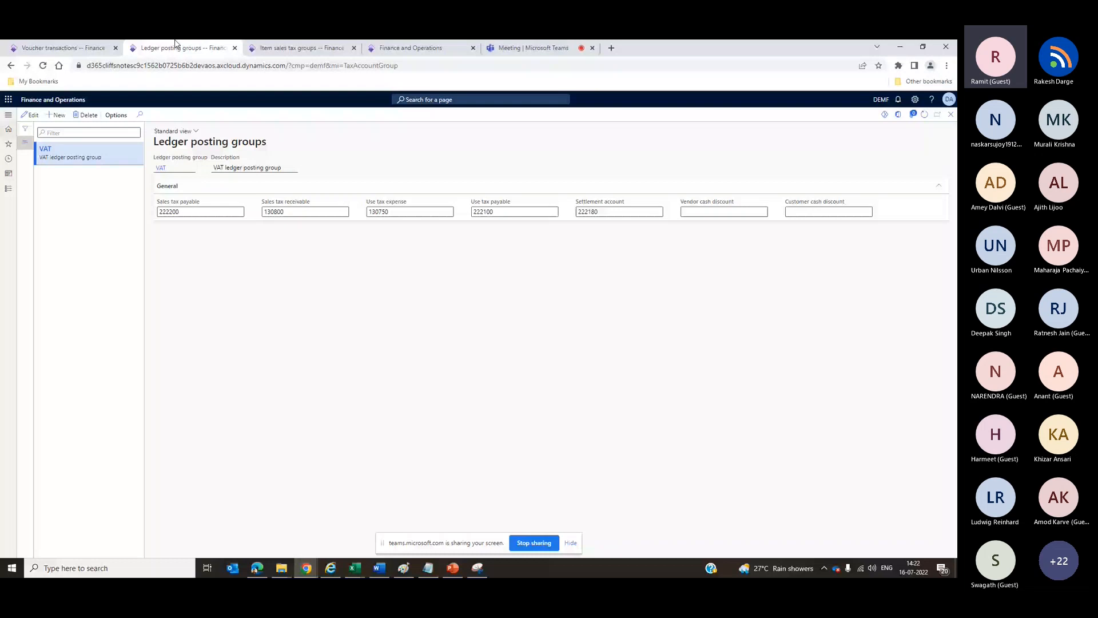
{"action": "left_click", "coordinate": [275, 212]}
- Compare the VAT ledger posting group's tax accounts with the ledger account on the voucher's sales tax entry
{"action": "key", "text": "ctrl+shift+Tab"}
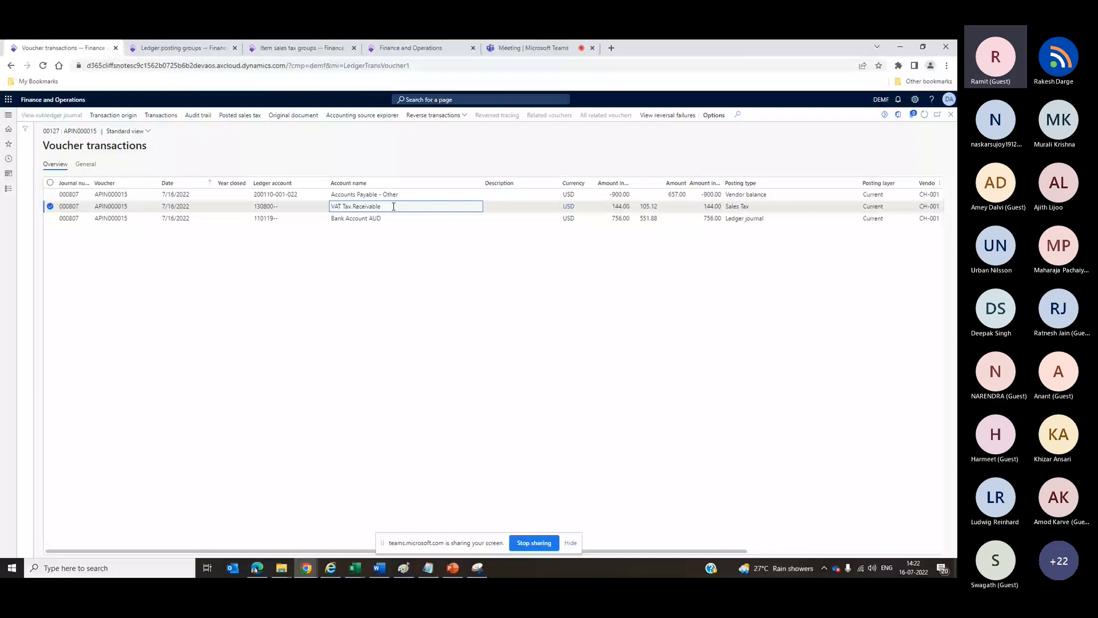
{"action": "key", "text": "ctrl+Tab"}
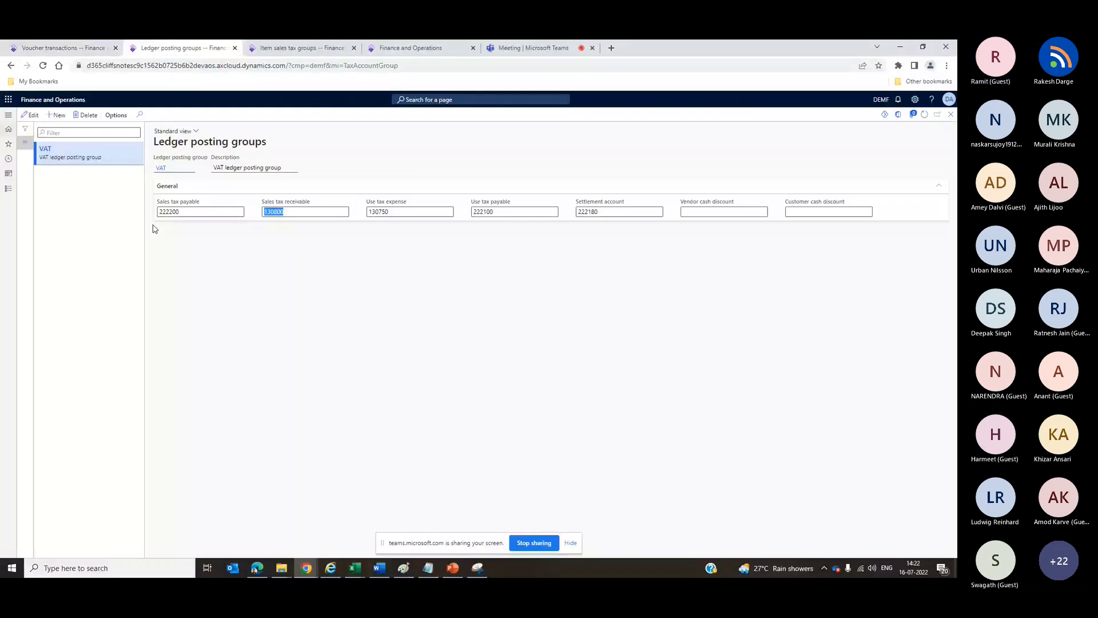
{"action": "left_click", "coordinate": [49, 44]}
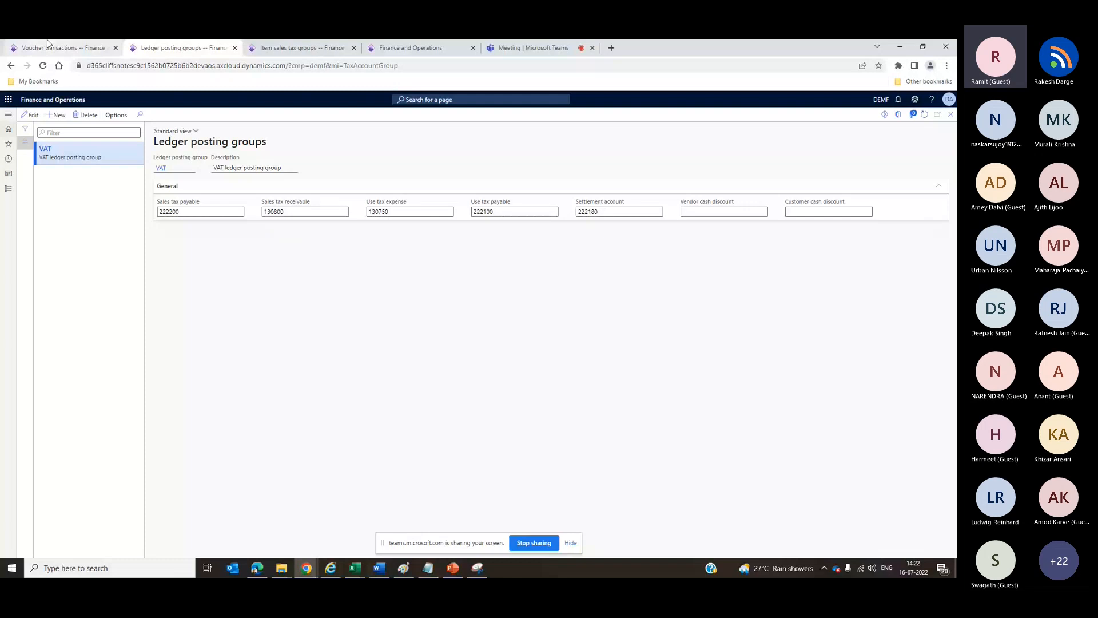
{"action": "left_click", "coordinate": [201, 209]}
{"action": "left_click", "coordinate": [76, 45]}
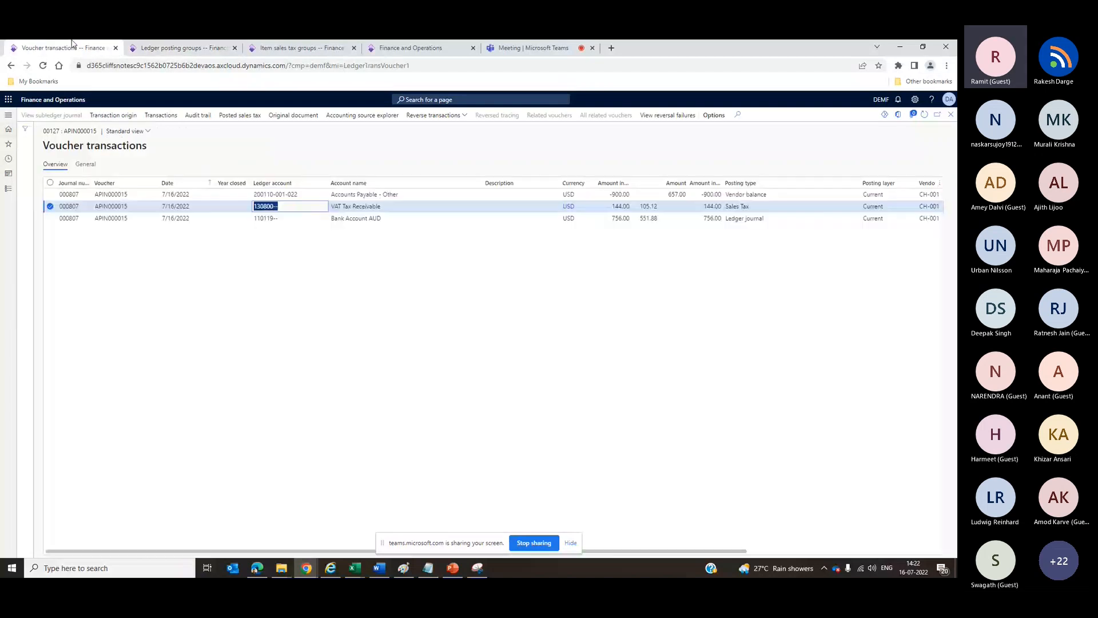
{"action": "left_click", "coordinate": [386, 205]}
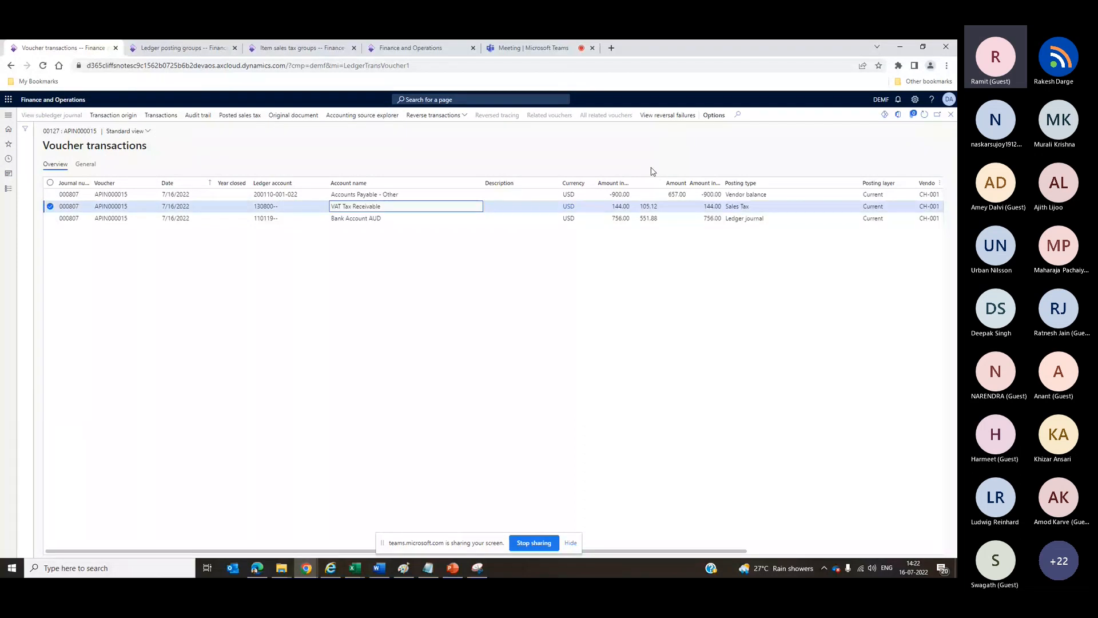
- Close the voucher transactions, switch to PowerPoint to read the Non Deductible VAT slide, and return to Finance and Operations
{"action": "left_click", "coordinate": [951, 120]}
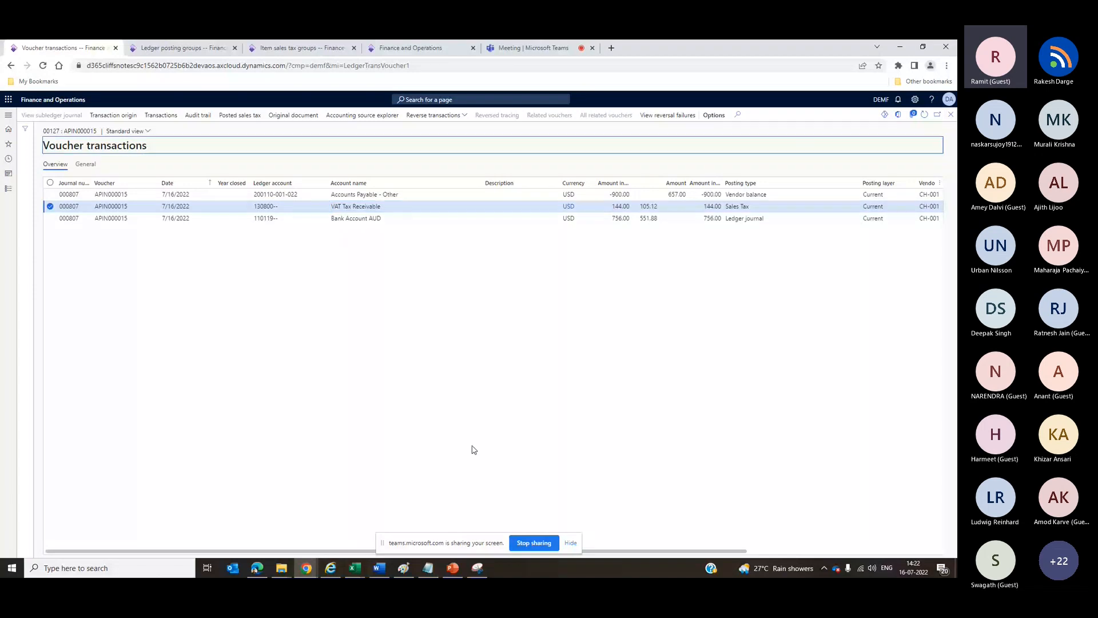
{"action": "key", "text": "alt+Tab"}
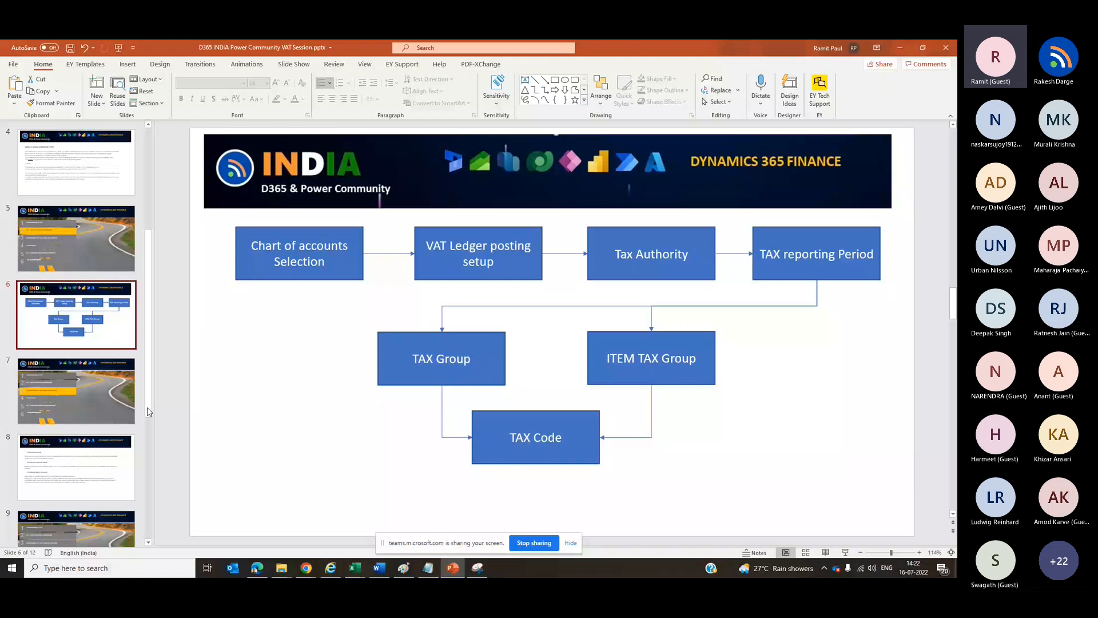
{"action": "left_click", "coordinate": [112, 456]}
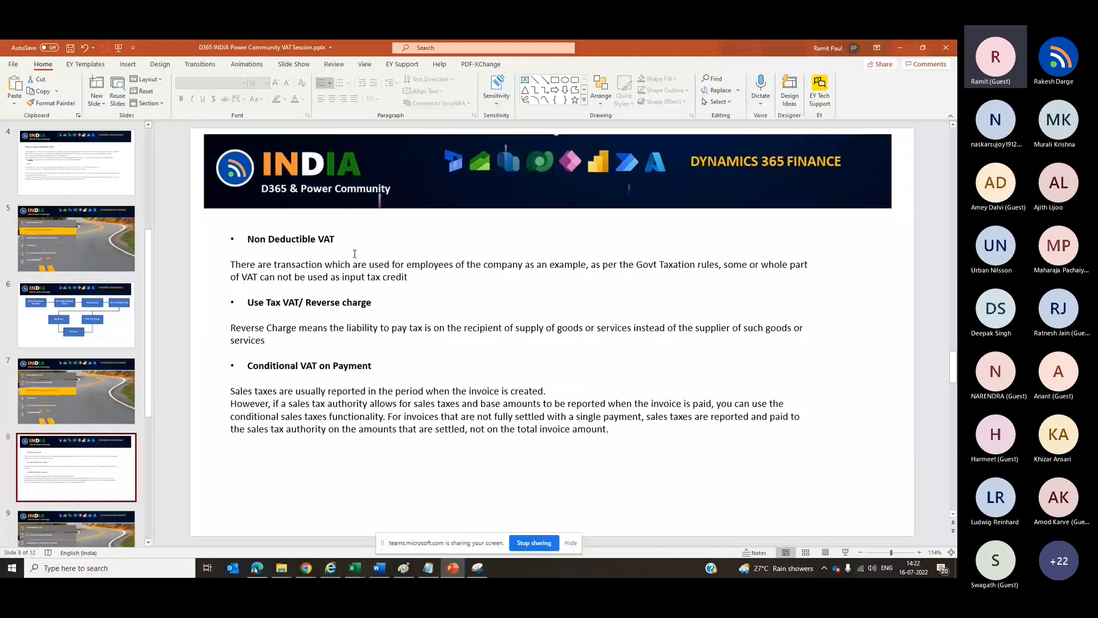
{"action": "key", "text": "alt+Tab"}
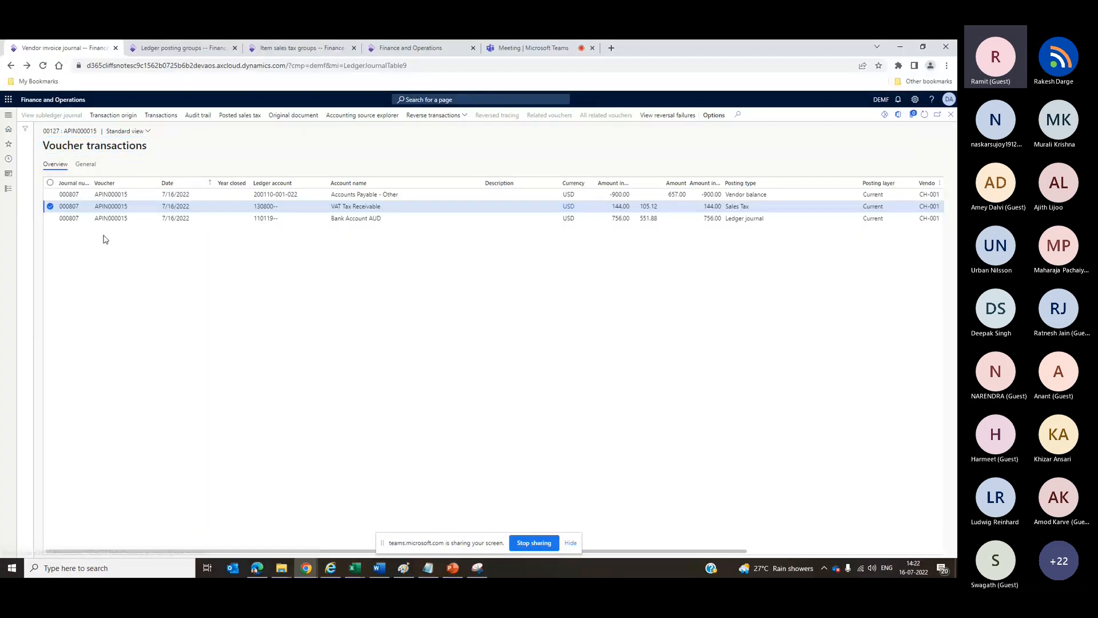
- Open the sales tax codes setup of the Tax module
{"action": "left_click", "coordinate": [9, 189]}
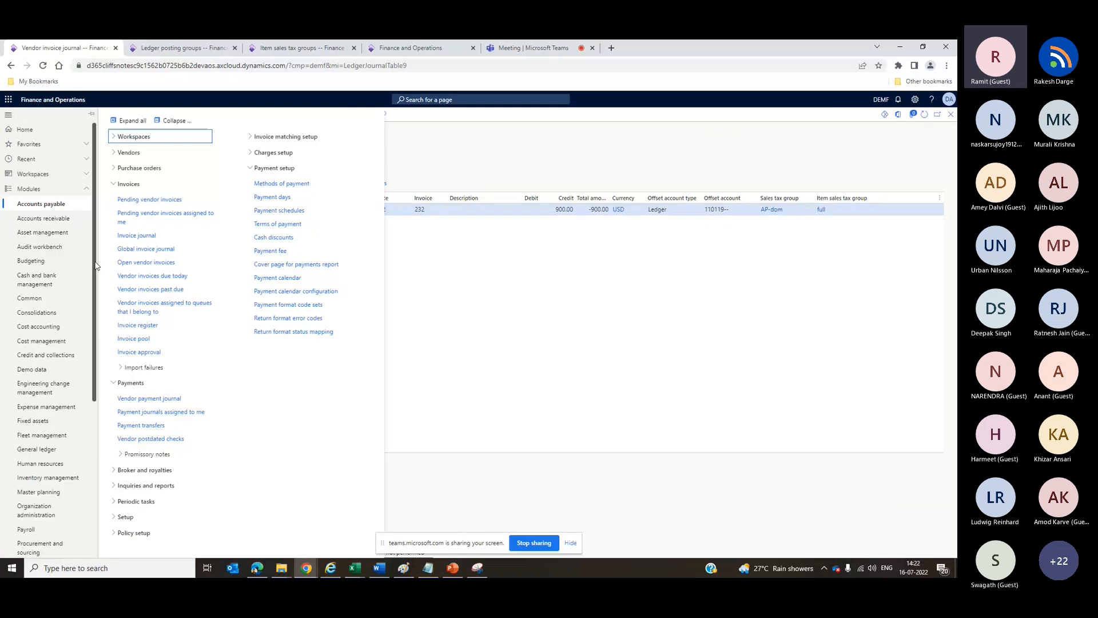
{"action": "left_click_drag", "start_coordinate": [95, 266], "coordinate": [103, 521]}
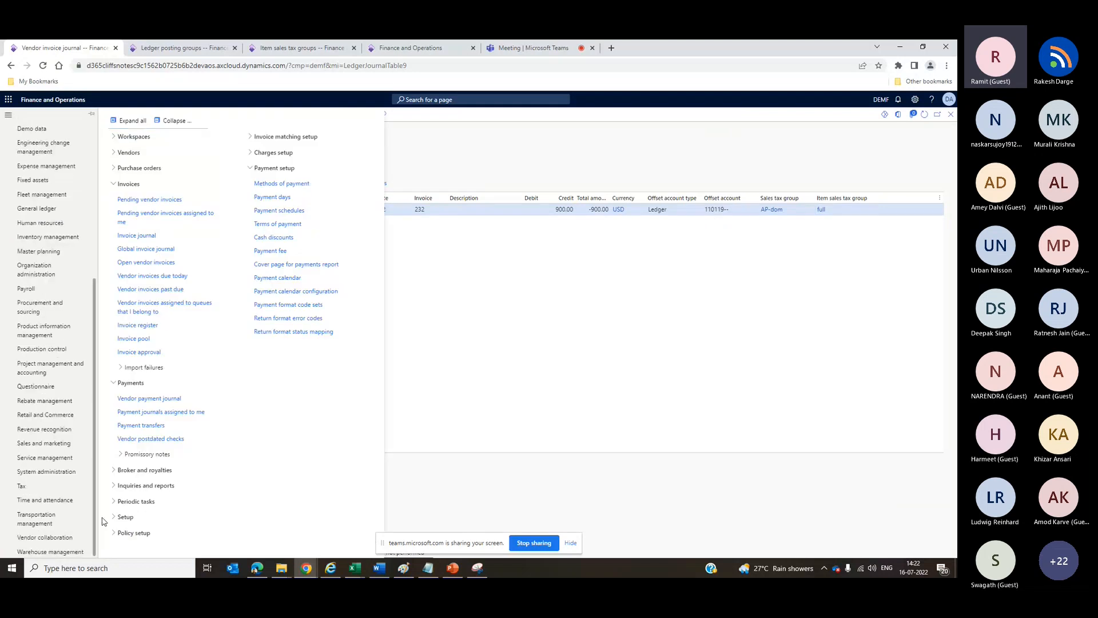
{"action": "left_click", "coordinate": [26, 486]}
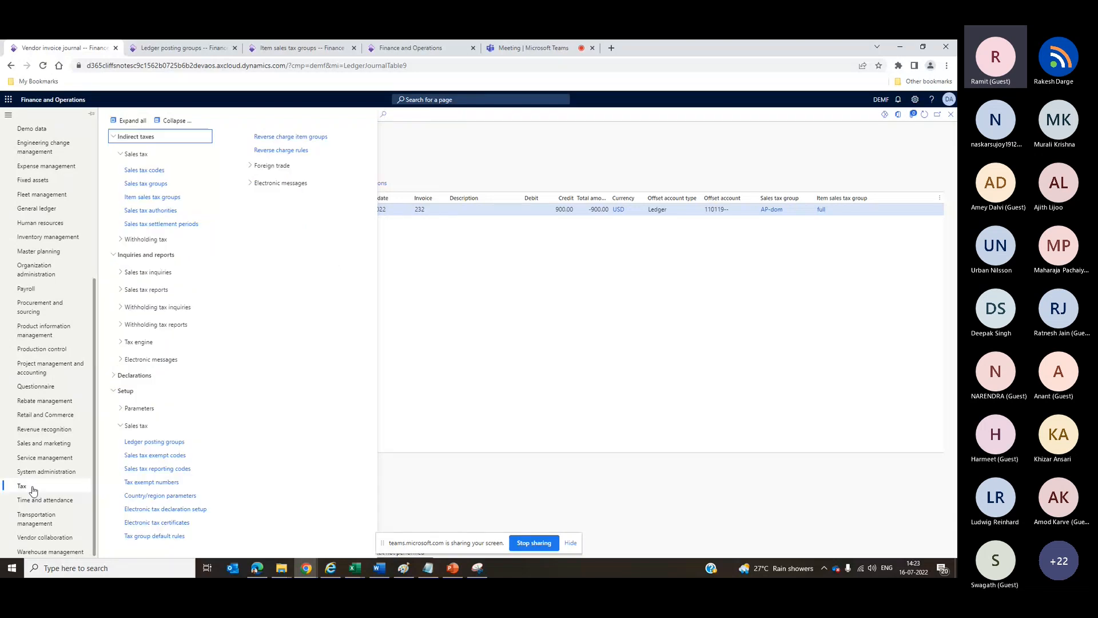
{"action": "left_click", "coordinate": [145, 171]}
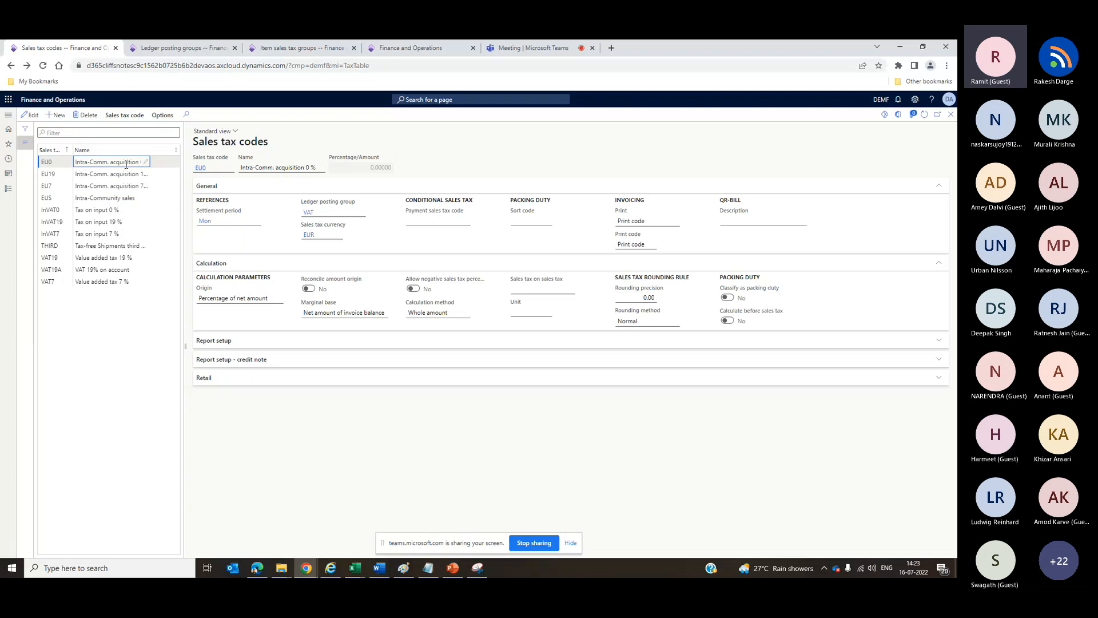
- Examine the value and non-deductible percentage of sales tax code EU0, and return to the sales tax codes
{"action": "left_click", "coordinate": [113, 116]}
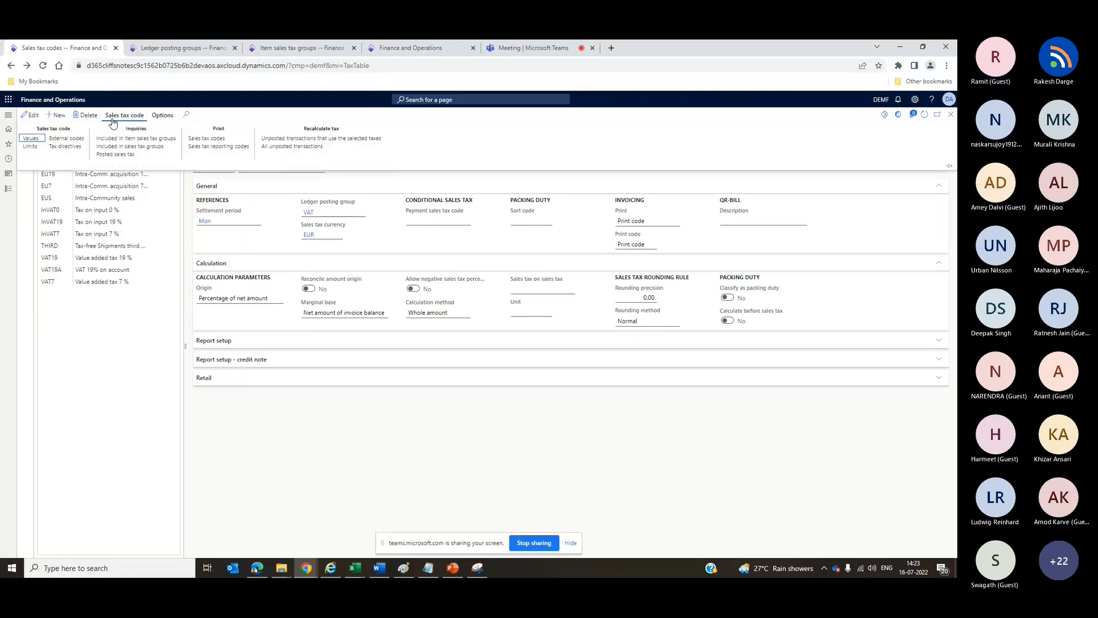
{"action": "left_click", "coordinate": [31, 138]}
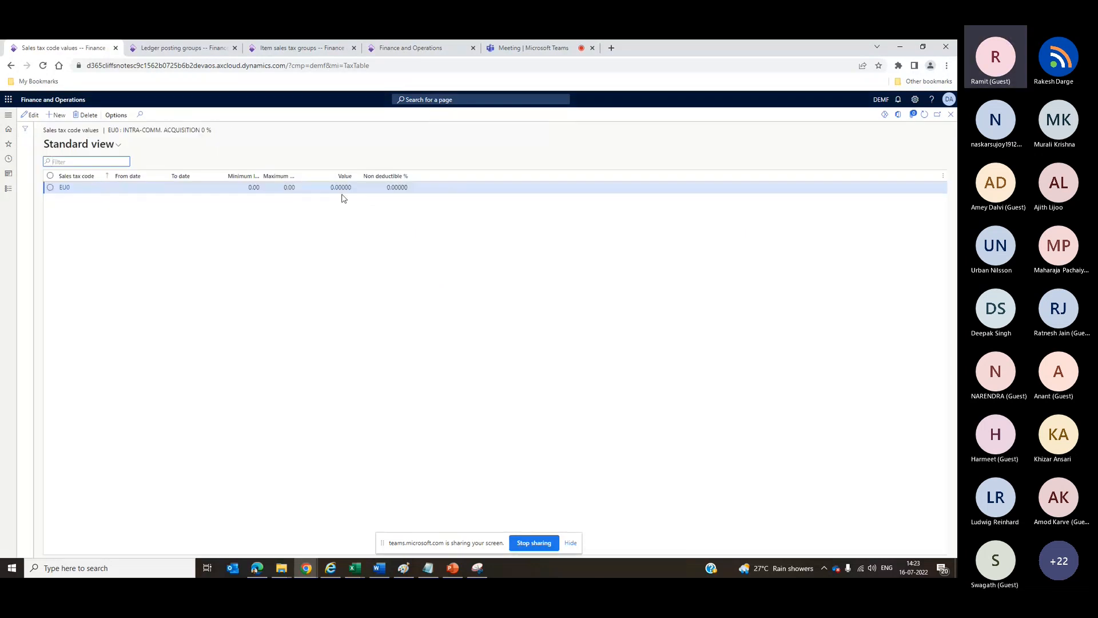
{"action": "left_click", "coordinate": [951, 115]}
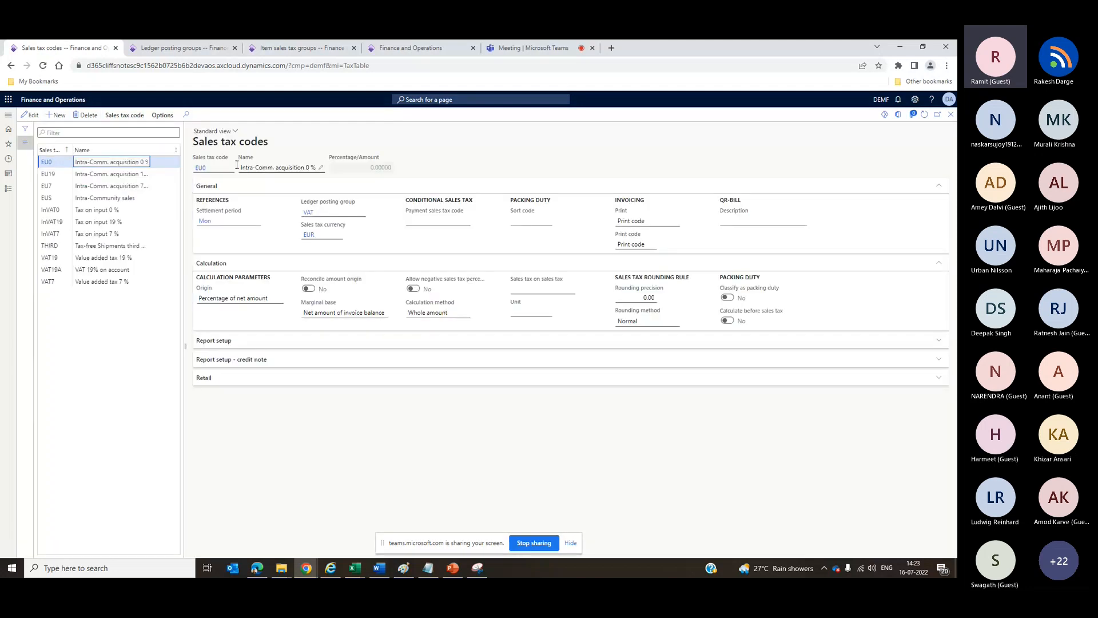
- Open the values of sales tax code InVAT19 for editing
{"action": "left_click", "coordinate": [122, 222]}
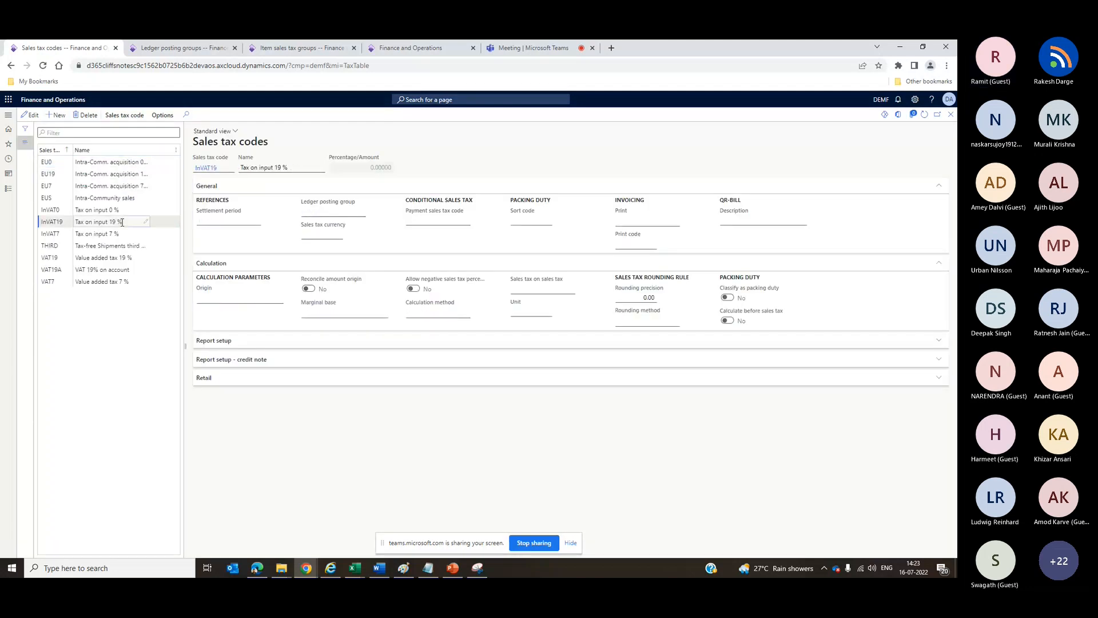
{"action": "left_click", "coordinate": [127, 117]}
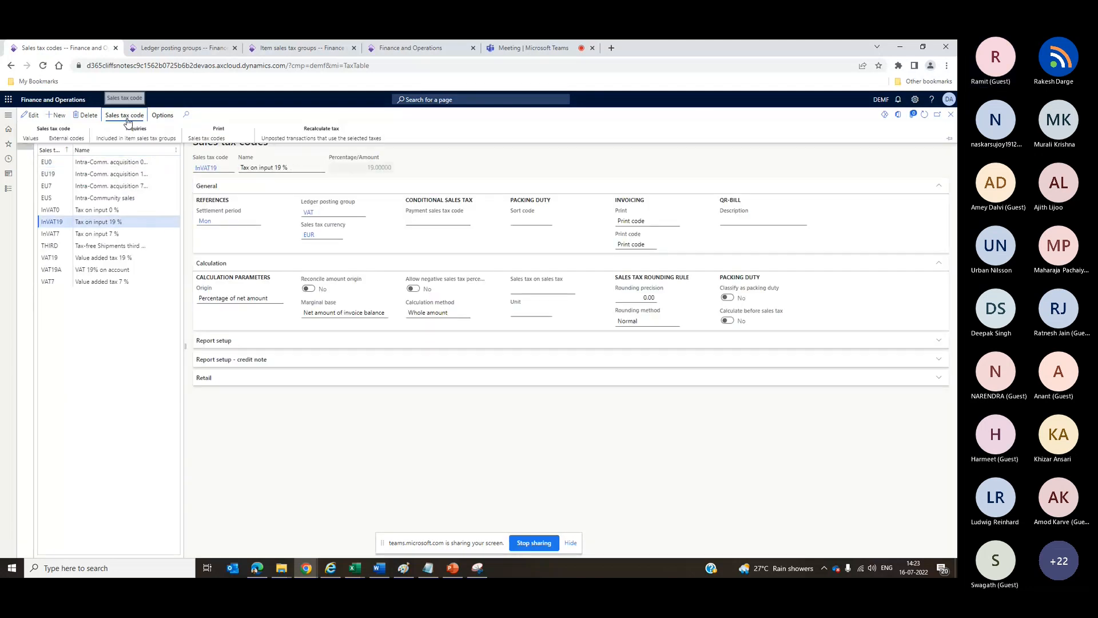
{"action": "left_click", "coordinate": [31, 139]}
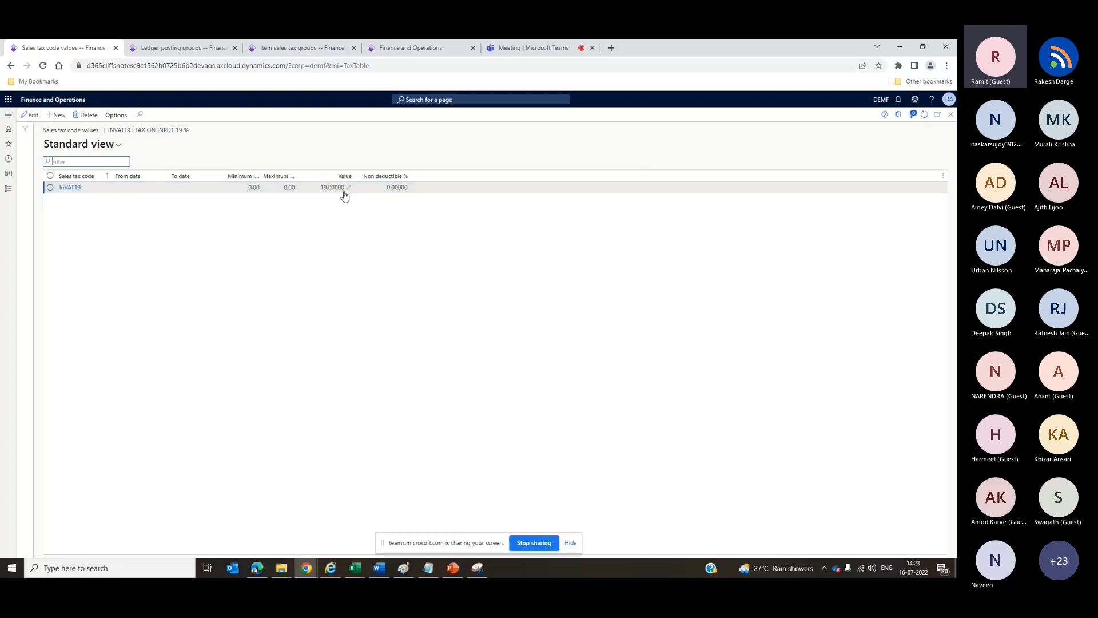
{"action": "left_click", "coordinate": [320, 187]}
{"action": "left_click", "coordinate": [320, 187]}
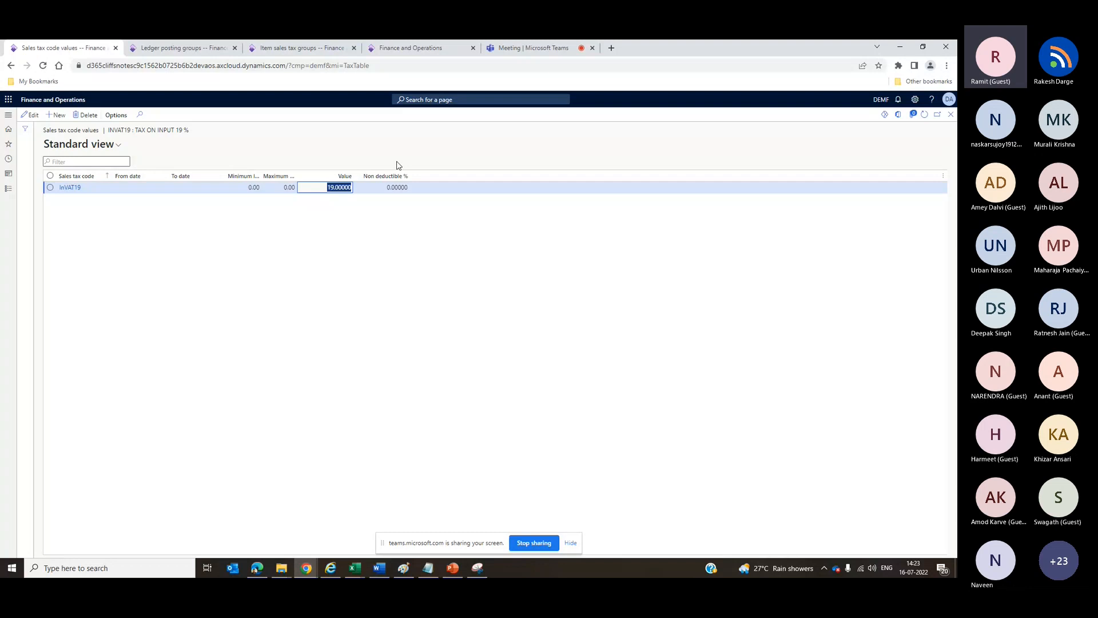
{"action": "left_click", "coordinate": [35, 120]}
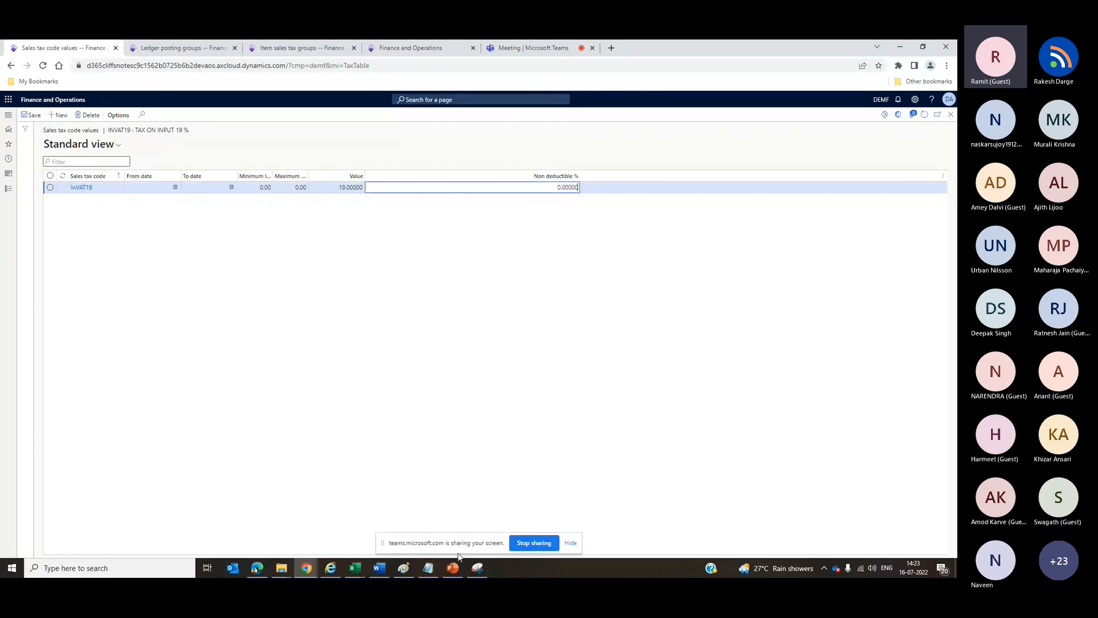
- Check the Non Deductible VAT slide in PowerPoint, and set the non-deductible percentage of InVAT19 to 100 in Finance and Operations
{"action": "left_click", "coordinate": [455, 572]}
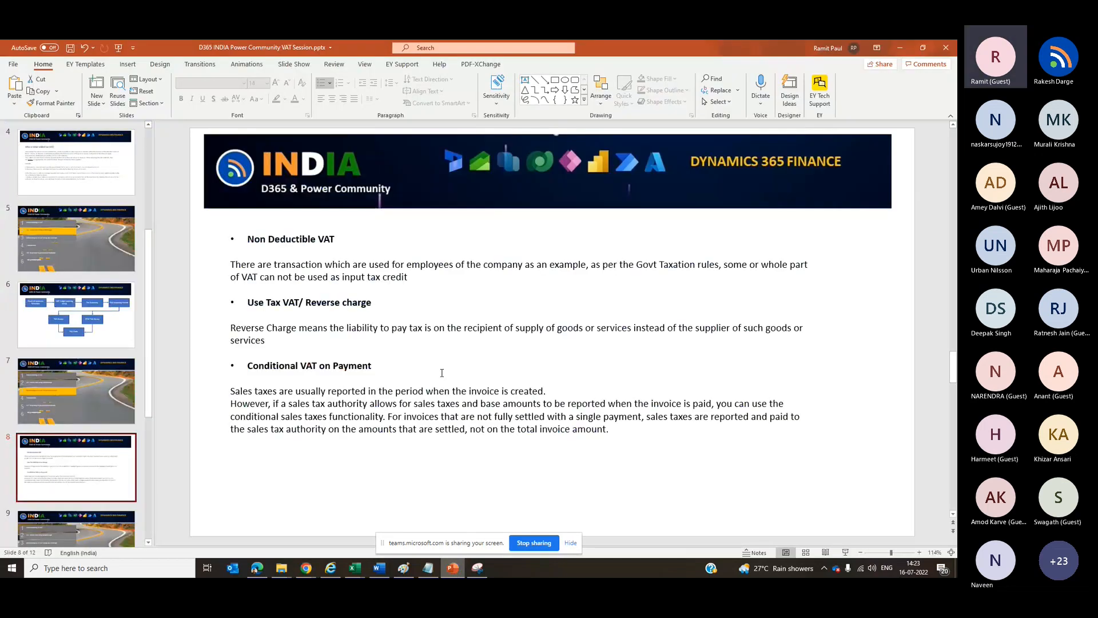
{"action": "left_click", "coordinate": [455, 572]}
{"action": "left_click", "coordinate": [555, 187]}
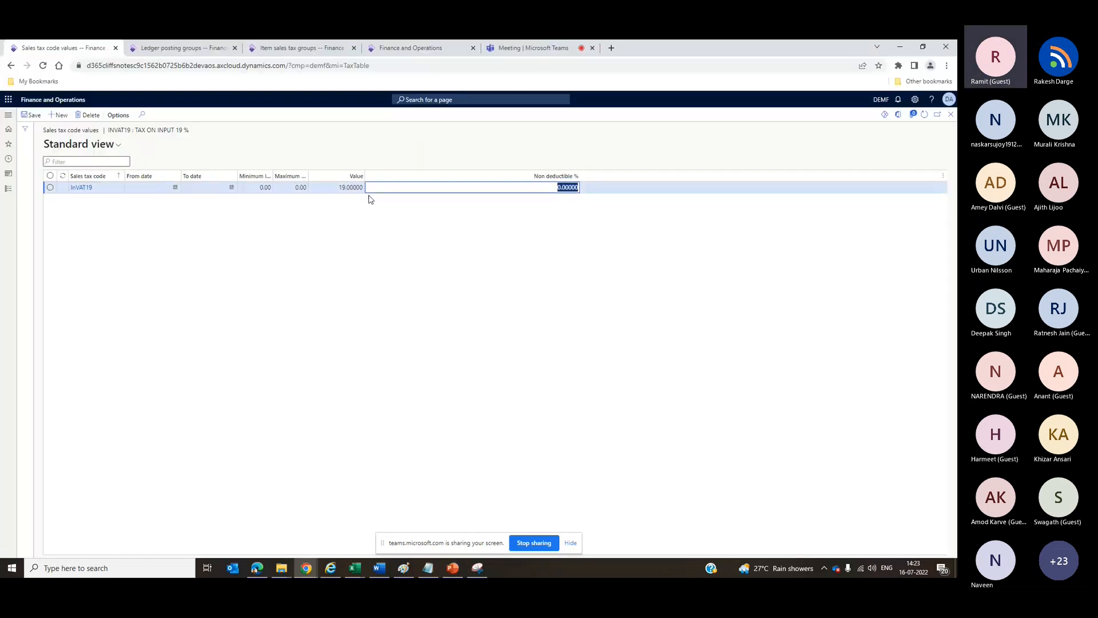
{"action": "left_click", "coordinate": [336, 187]}
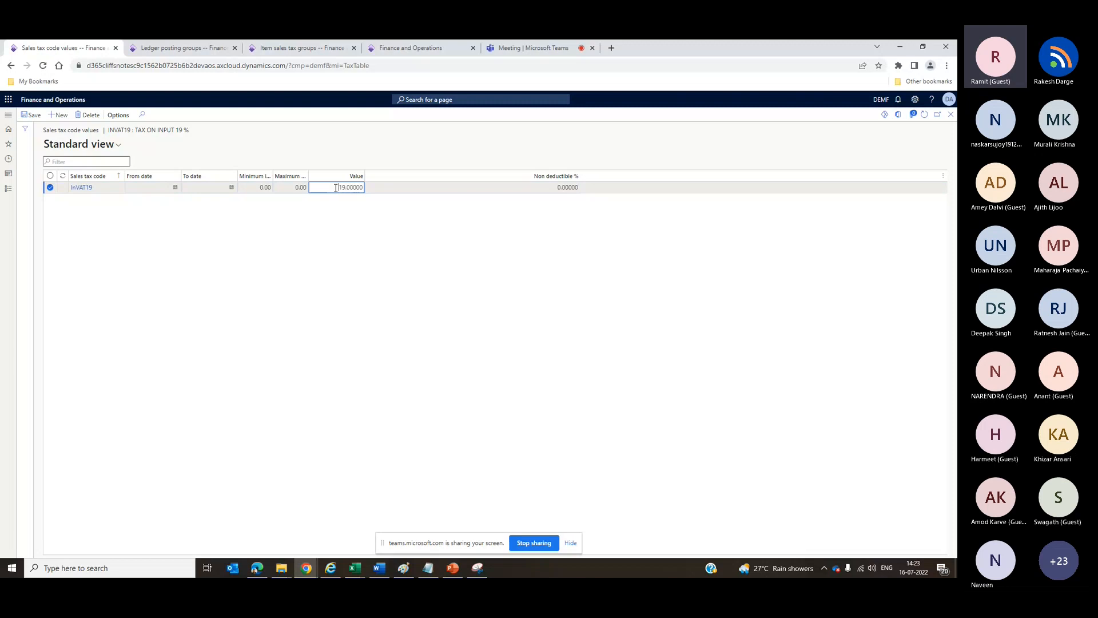
{"action": "left_click", "coordinate": [536, 187]}
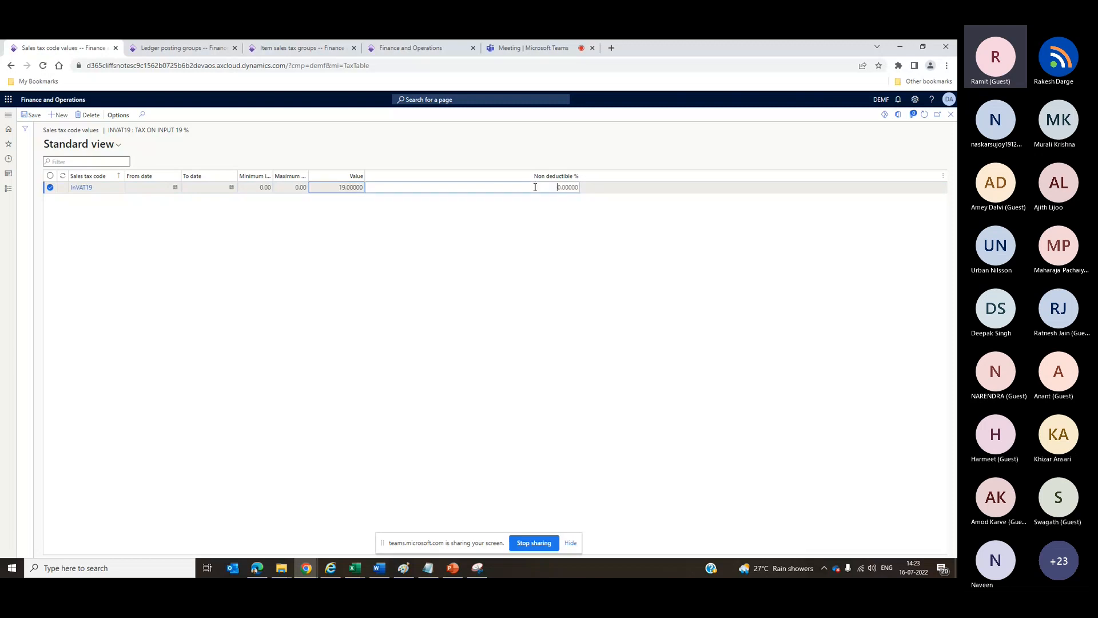
{"action": "type", "text": "100"}
{"action": "left_click", "coordinate": [604, 189]}
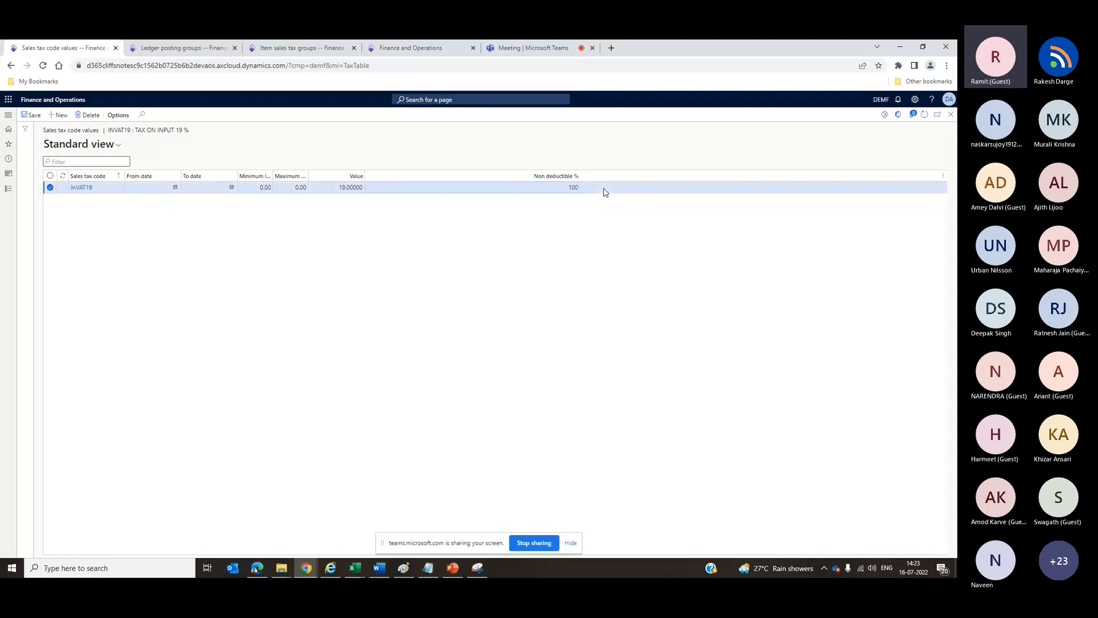
{"action": "left_click", "coordinate": [436, 187]}
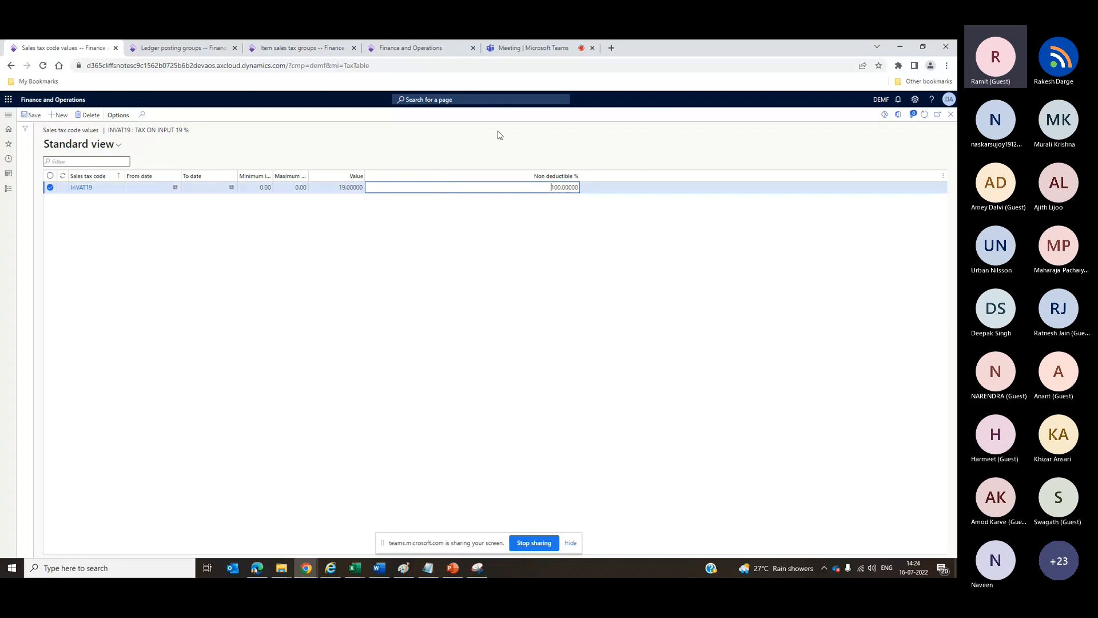
{"action": "left_click", "coordinate": [530, 187]}
{"action": "left_click", "coordinate": [494, 252]}
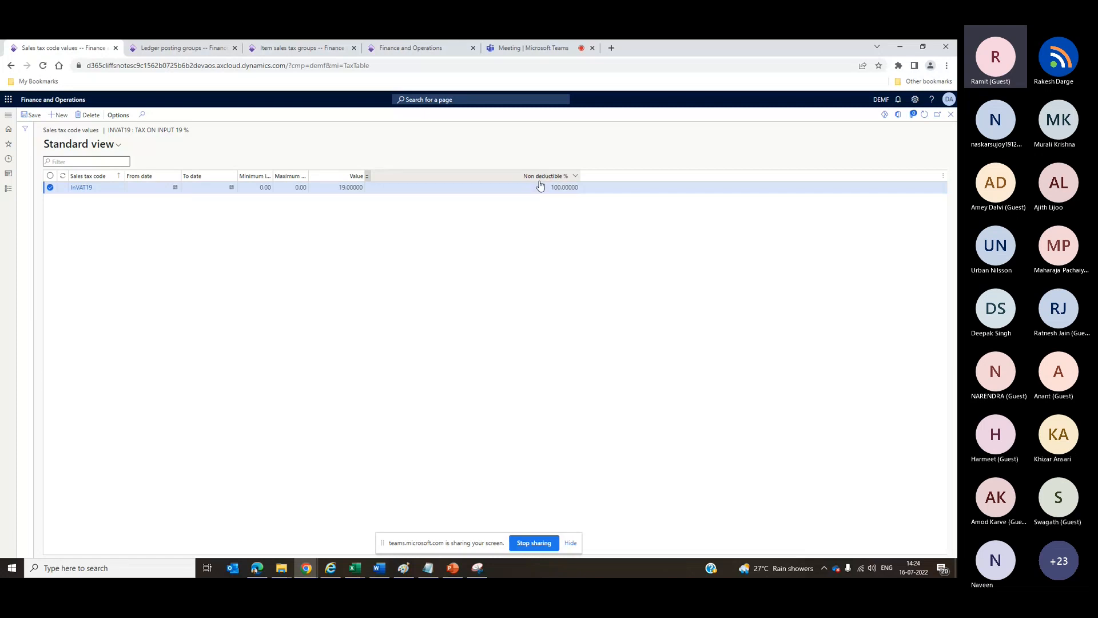
- Set the non-deductible percentage of InVAT19 to 40 and compare it with the code's tax value
{"action": "left_click", "coordinate": [540, 186]}
{"action": "type", "text": "4"}
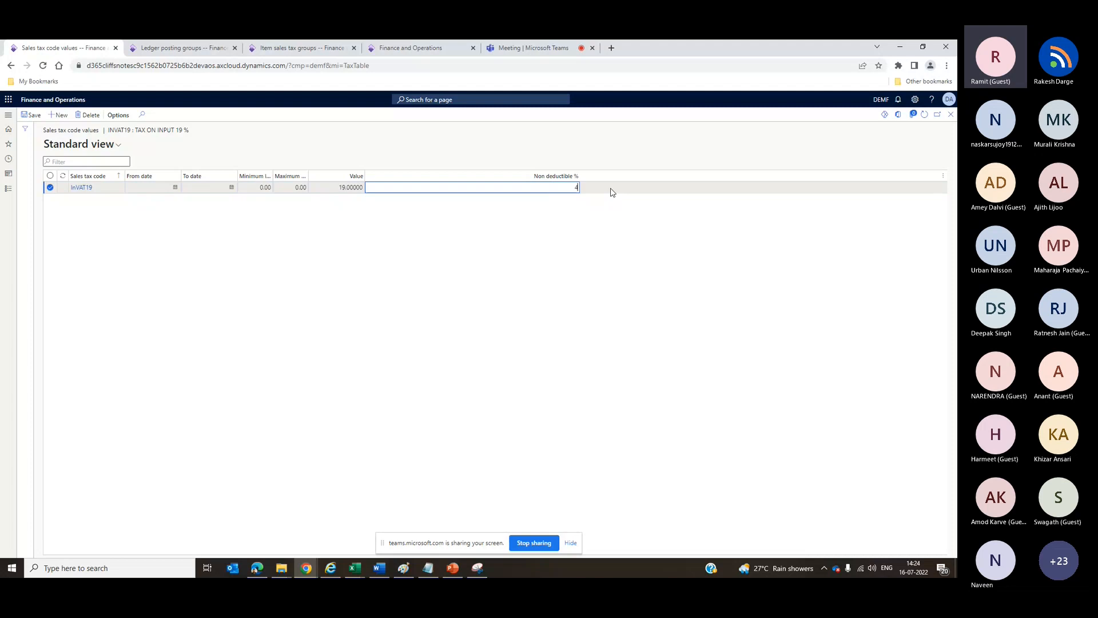
{"action": "type", "text": "0"}
{"action": "left_click", "coordinate": [359, 155]}
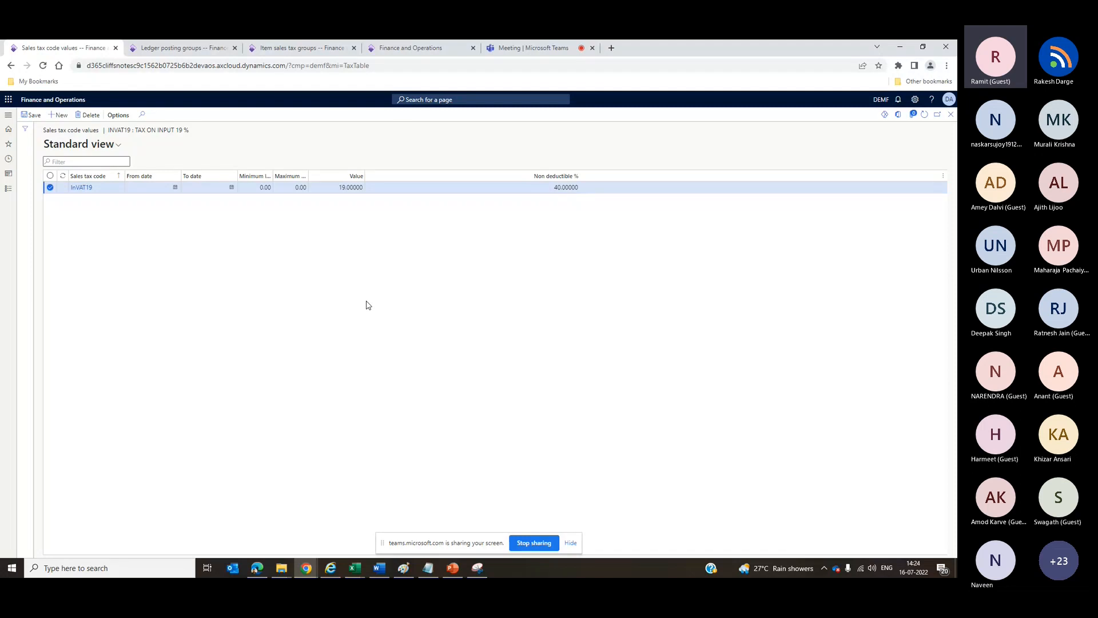
{"action": "left_click", "coordinate": [333, 189]}
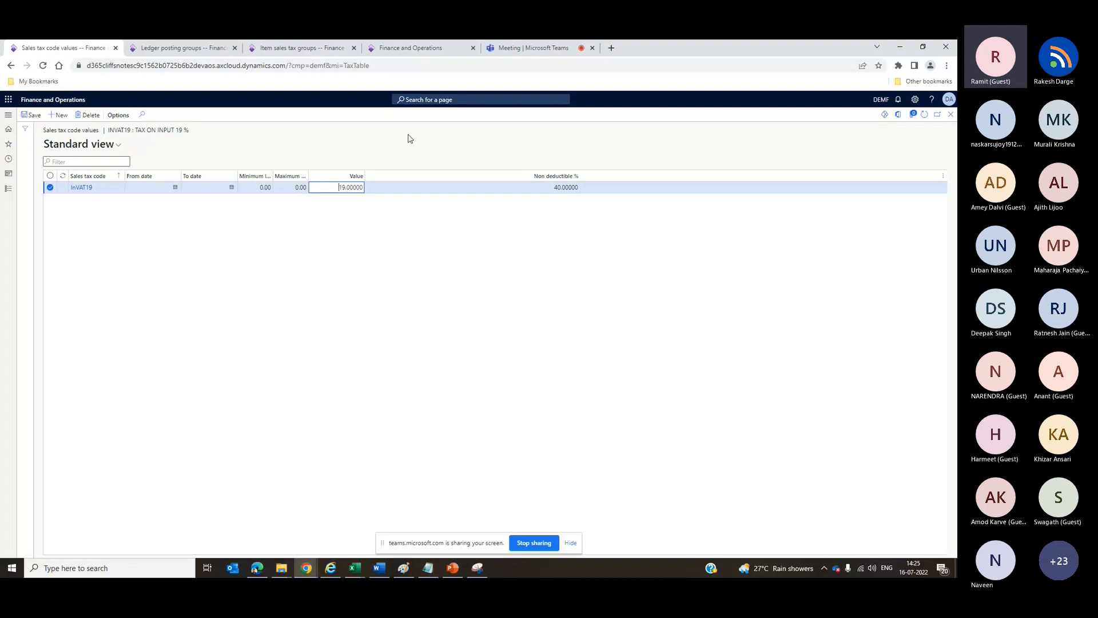
{"action": "left_click", "coordinate": [521, 183]}
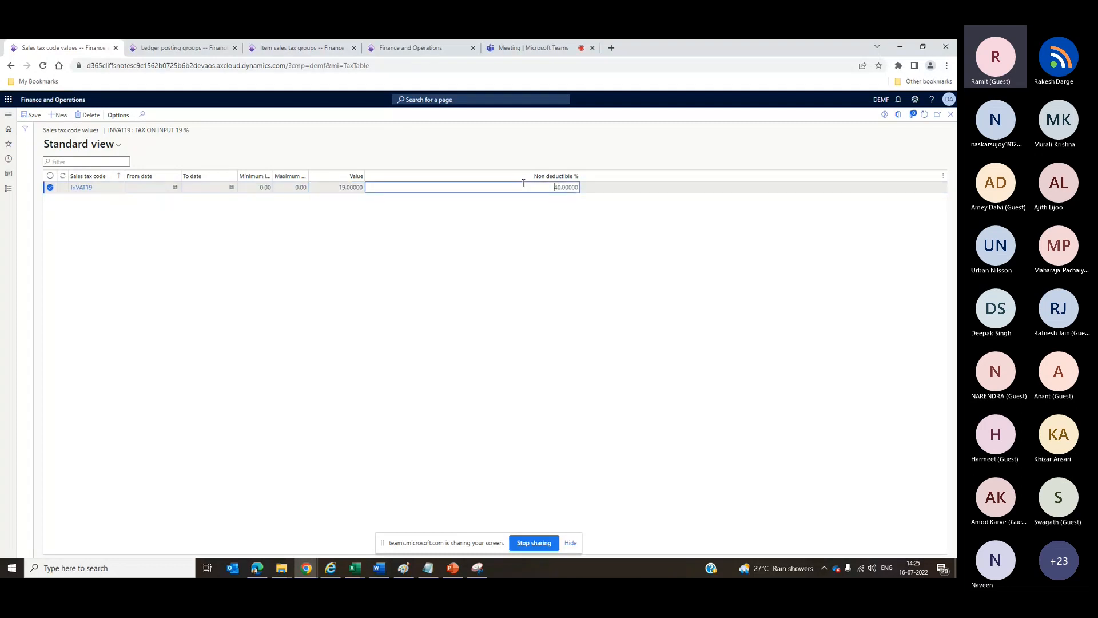
{"action": "left_click_drag", "start_coordinate": [552, 188], "coordinate": [602, 193]}
{"action": "left_click", "coordinate": [464, 259]}
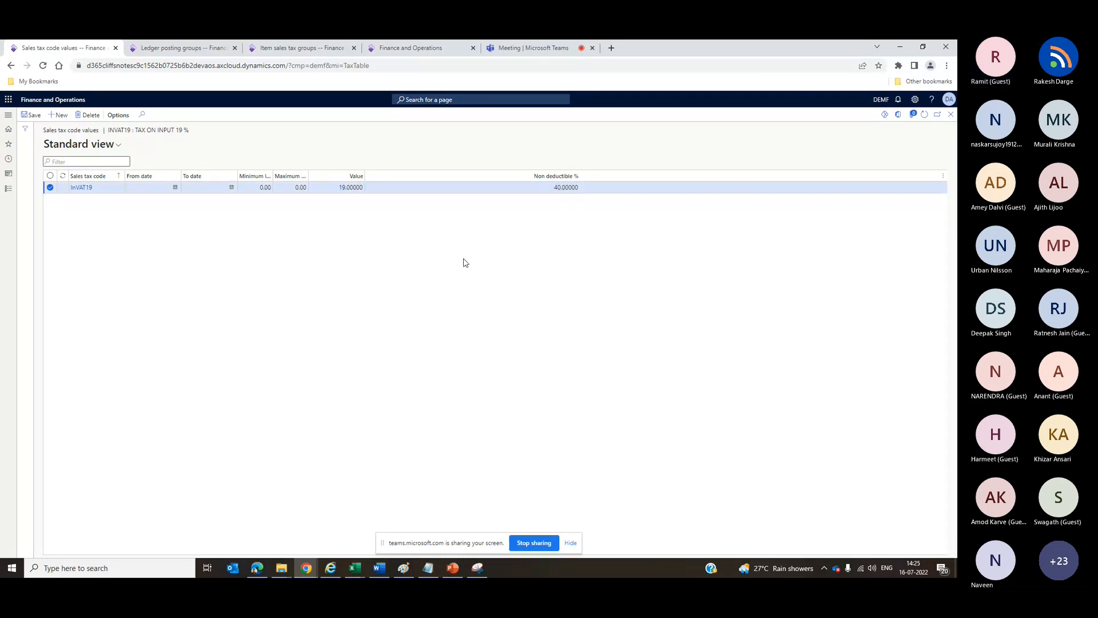
- Reset the non-deductible percentage of InVAT19 to 0, and check the Use Tax VAT/Reverse charge slide in PowerPoint before returning
{"action": "left_click", "coordinate": [541, 188]}
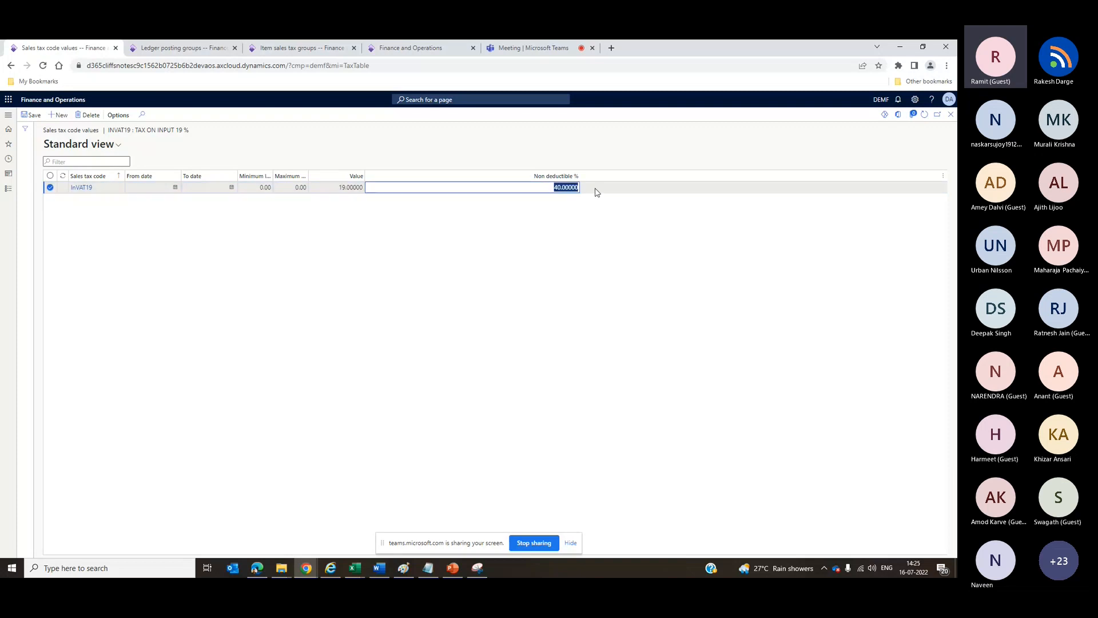
{"action": "left_click", "coordinate": [450, 188]}
{"action": "left_click_drag", "start_coordinate": [553, 189], "coordinate": [626, 192]}
{"action": "type", "text": "00"}
{"action": "left_click", "coordinate": [506, 243]}
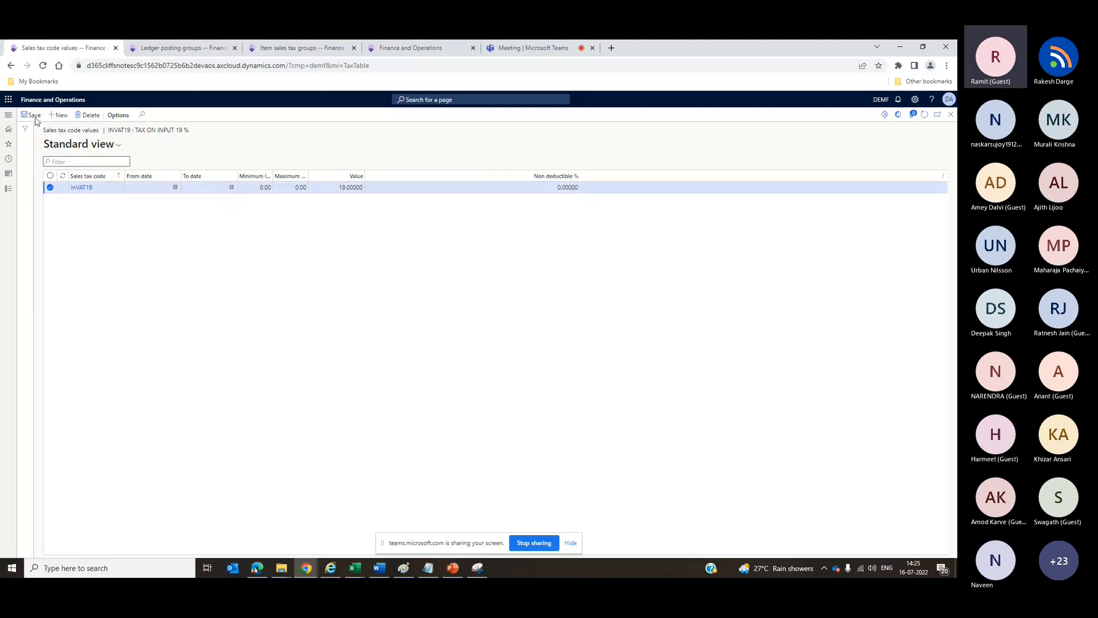
{"action": "left_click", "coordinate": [458, 572]}
{"action": "key", "text": "alt+Tab"}
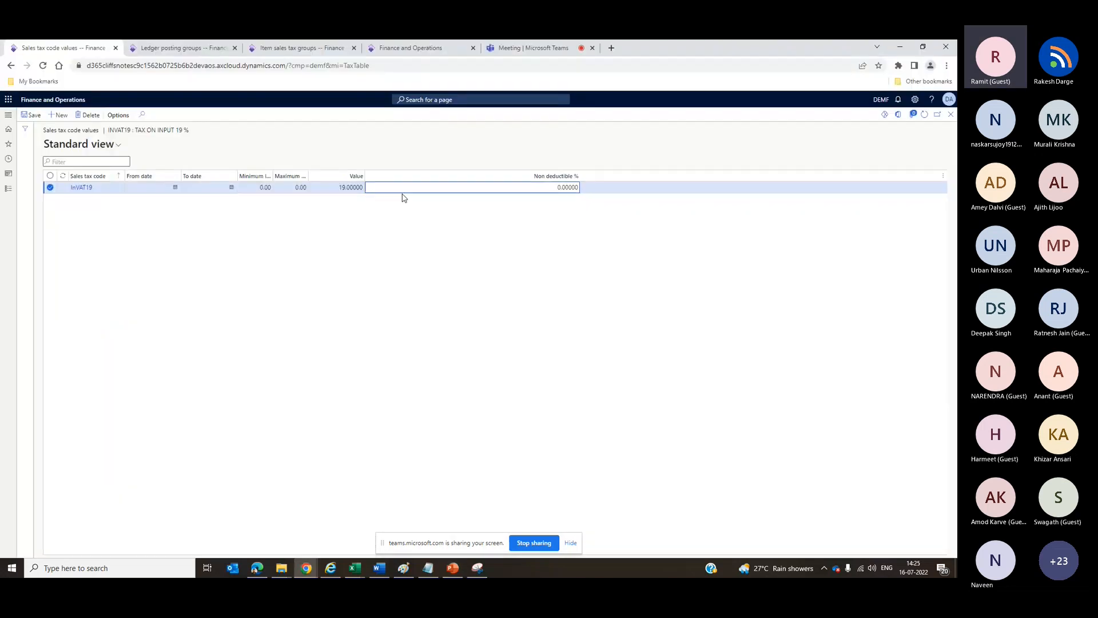
- Close the InVAT19 values and open the sales tax groups setup of the Tax module
{"action": "left_click", "coordinate": [951, 115]}
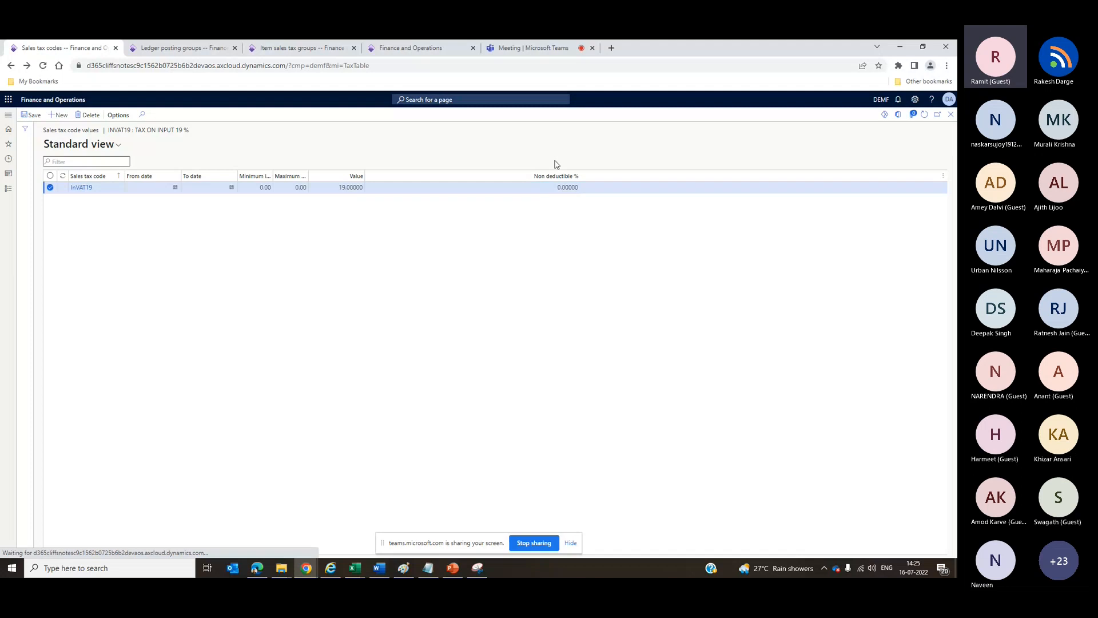
{"action": "left_click", "coordinate": [6, 189]}
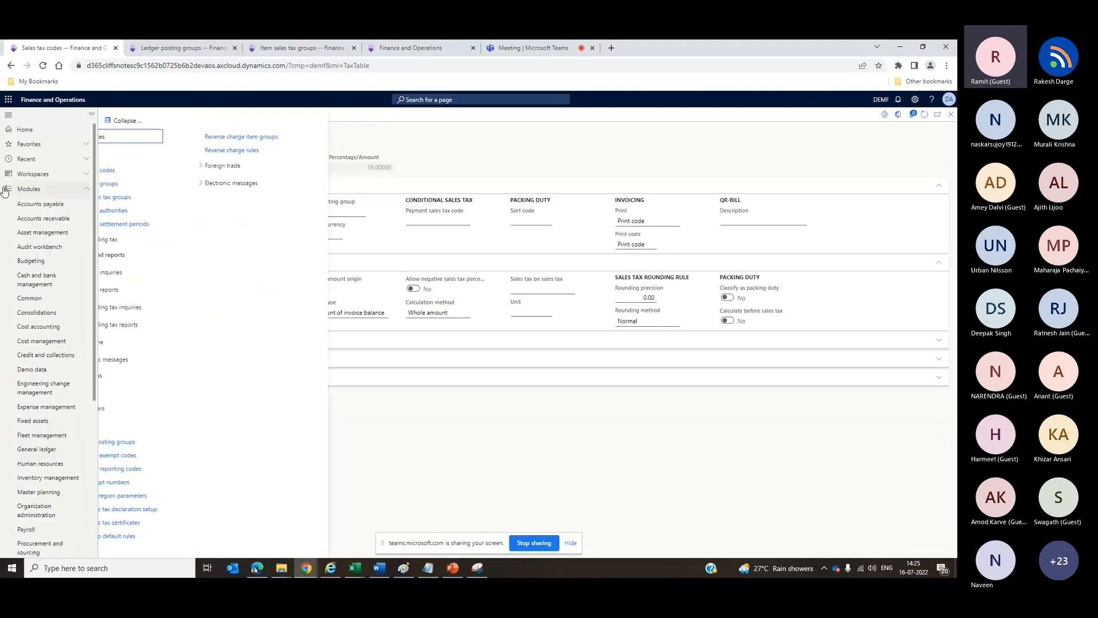
{"action": "left_click", "coordinate": [146, 183]}
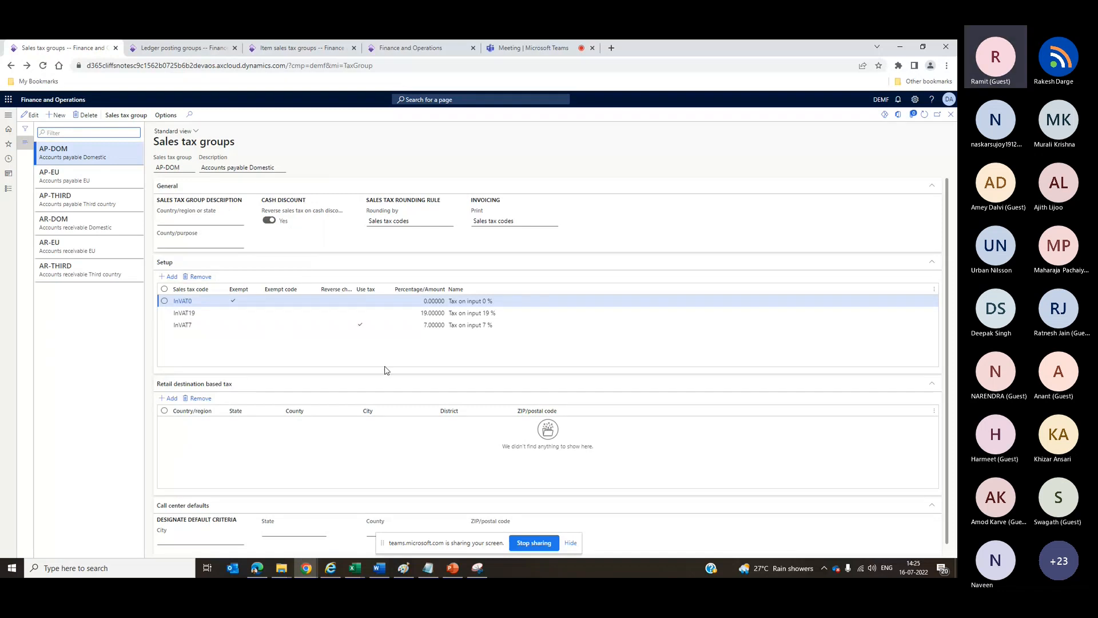
- Open sales tax group AP-DOM for editing and examine the use tax option of code InVAT7
{"action": "left_click", "coordinate": [206, 325]}
{"action": "mouse_move", "coordinate": [206, 332]}
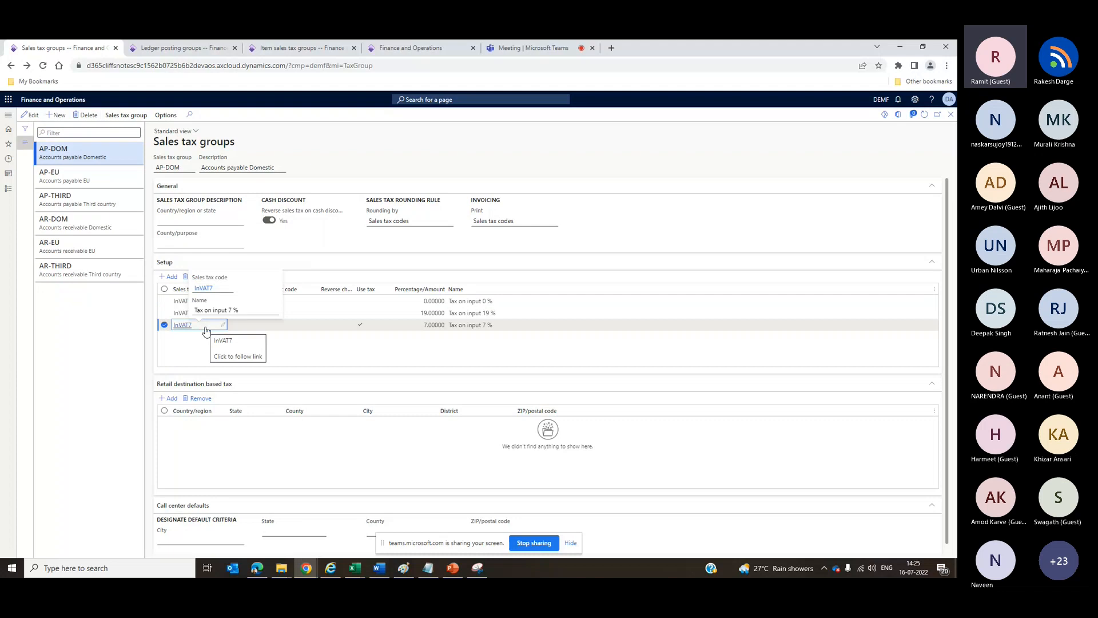
{"action": "left_click", "coordinate": [33, 116]}
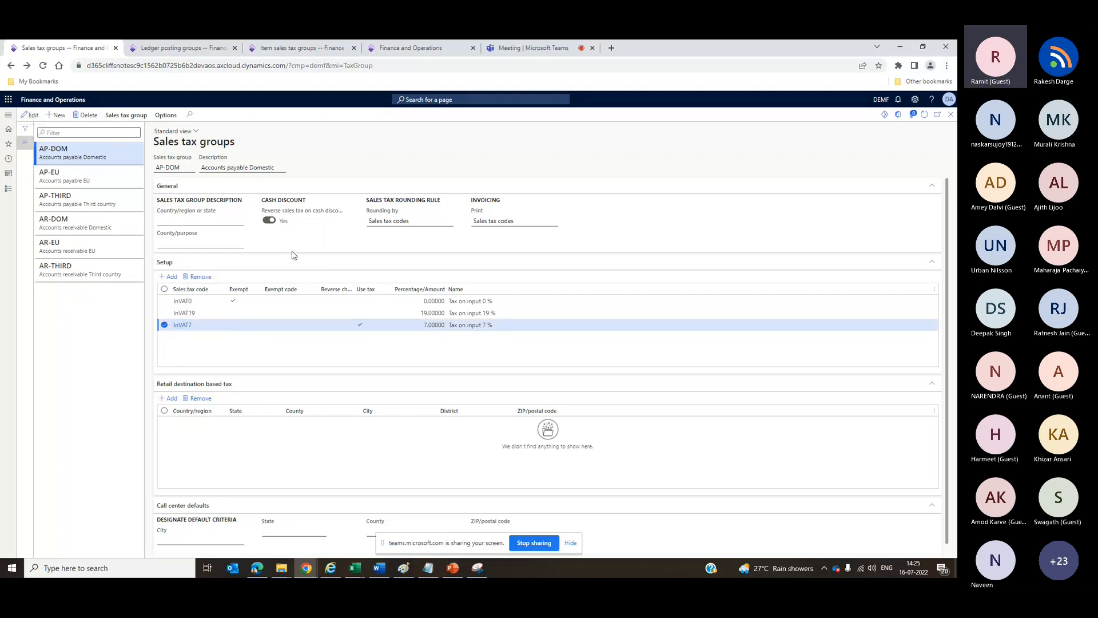
{"action": "left_click", "coordinate": [372, 325]}
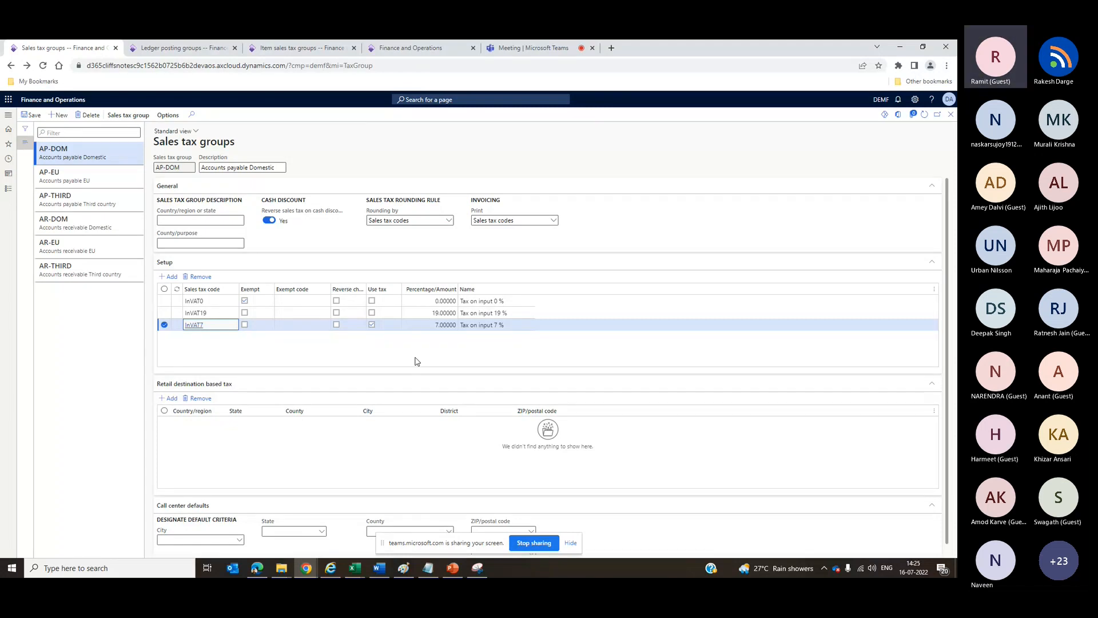
{"action": "left_click", "coordinate": [394, 353]}
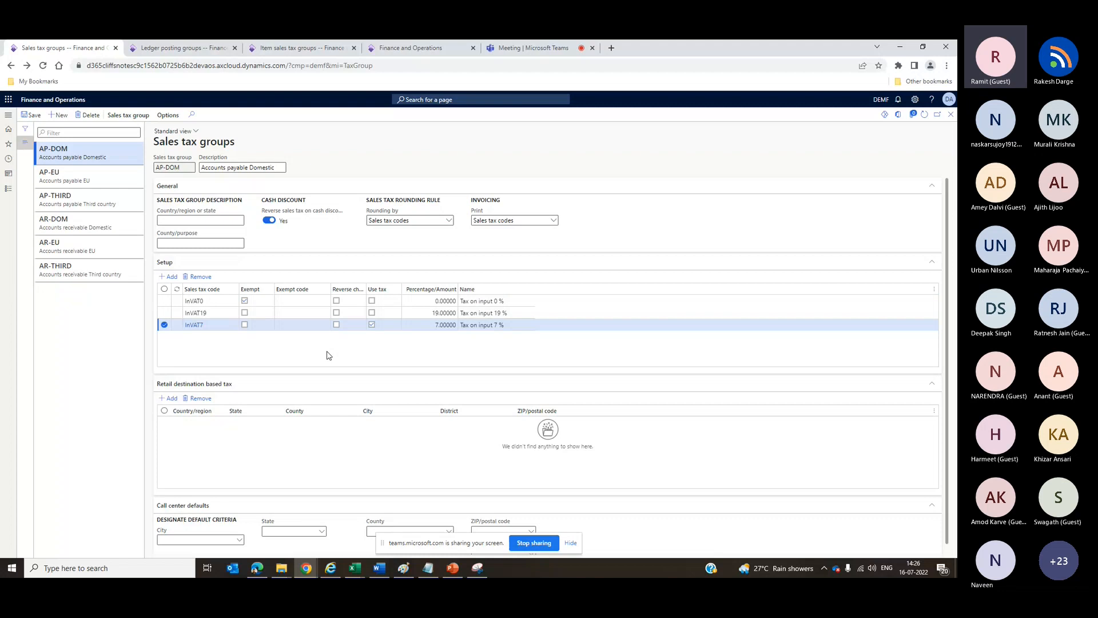
- Switch to PowerPoint to read the Conditional VAT on Payment section, and return to Finance and Operations
{"action": "key", "text": "alt+Tab"}
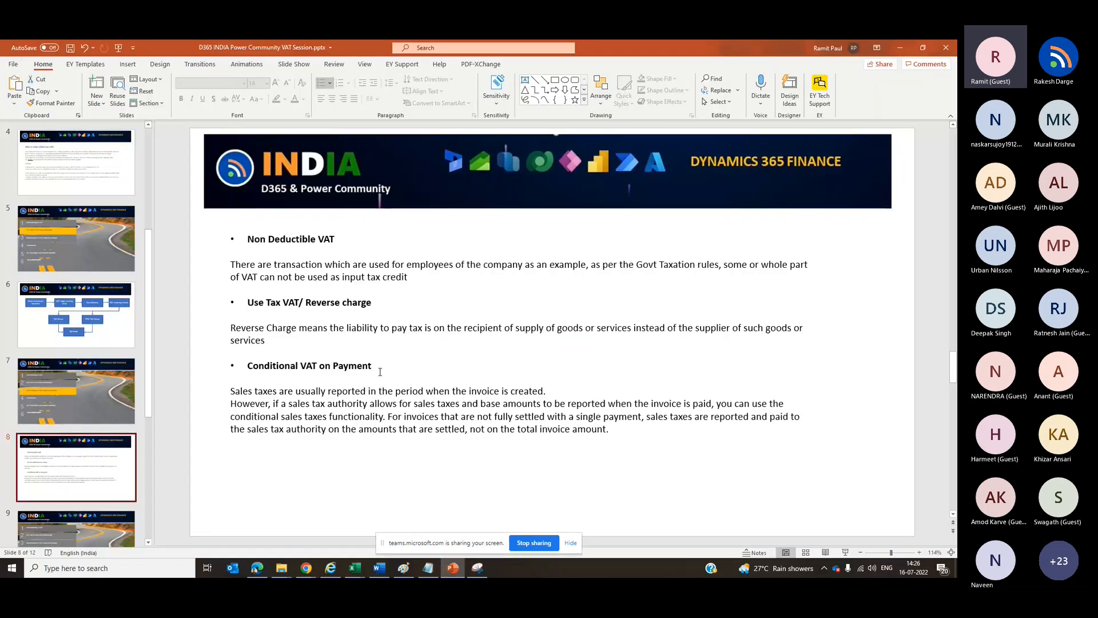
{"action": "left_click_drag", "start_coordinate": [379, 372], "coordinate": [262, 369]}
{"action": "key", "text": "alt+Tab"}
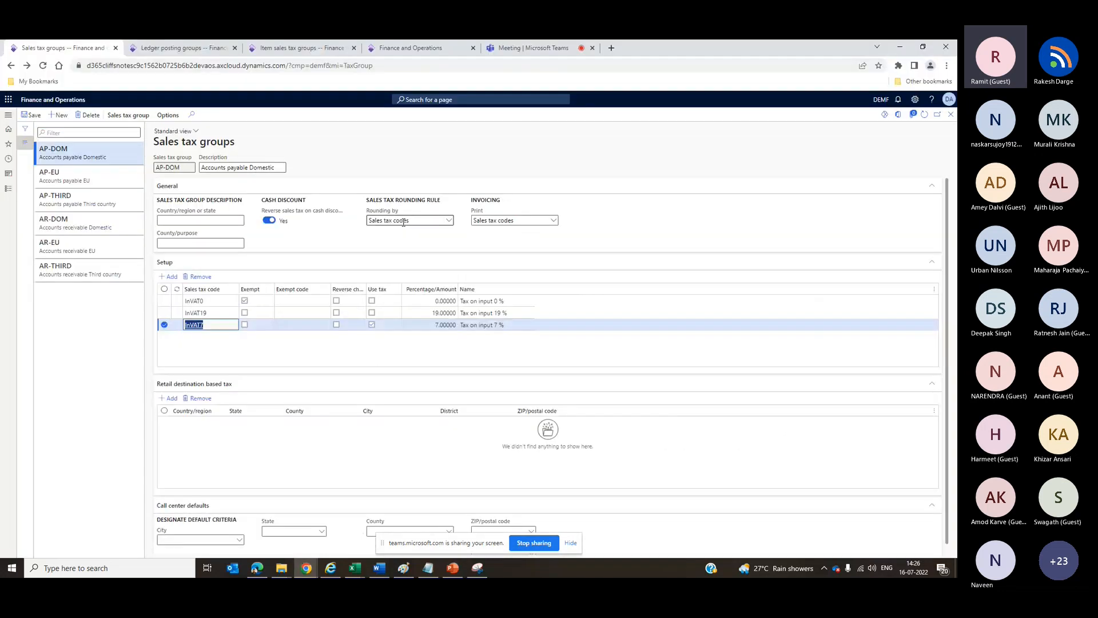
- Go back to the sales tax codes setup and open code EU0 for editing
{"action": "left_click", "coordinate": [8, 189]}
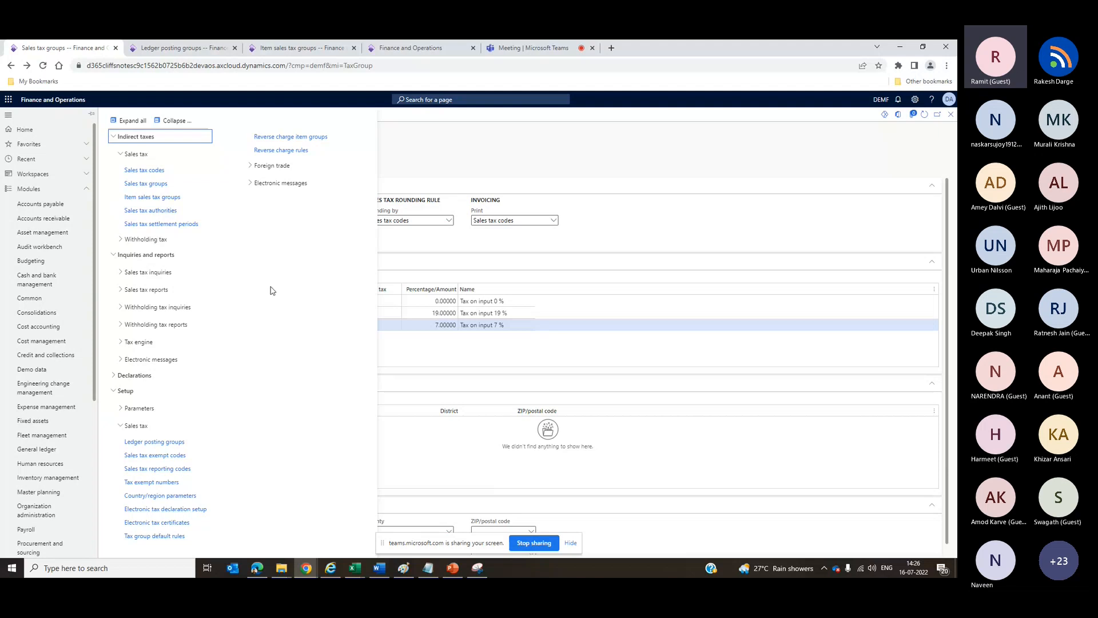
{"action": "left_click", "coordinate": [159, 172]}
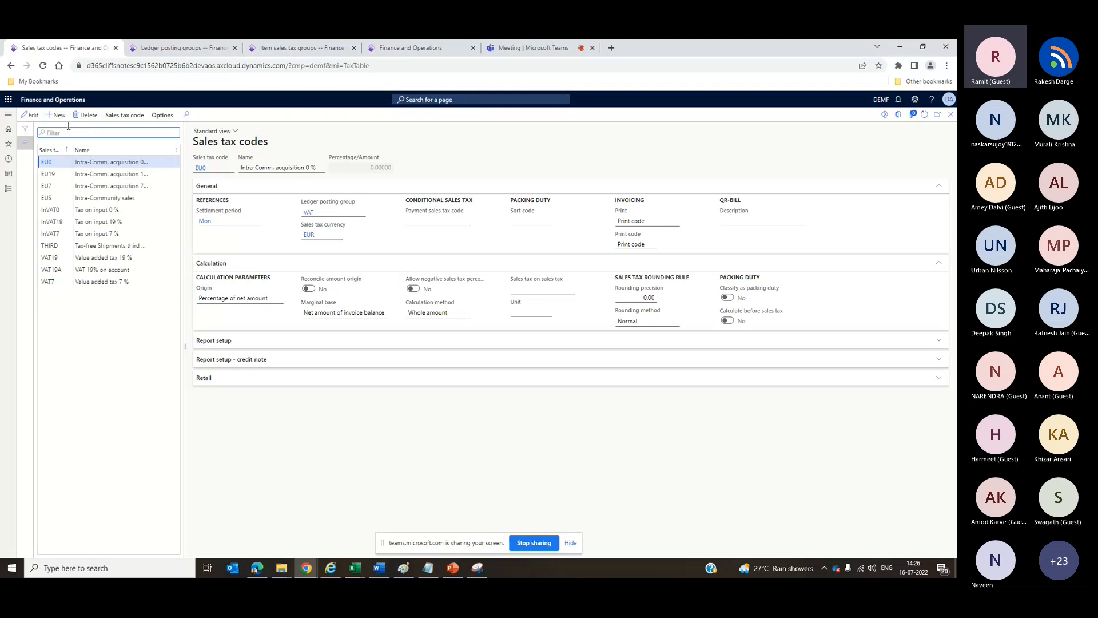
{"action": "left_click", "coordinate": [34, 115]}
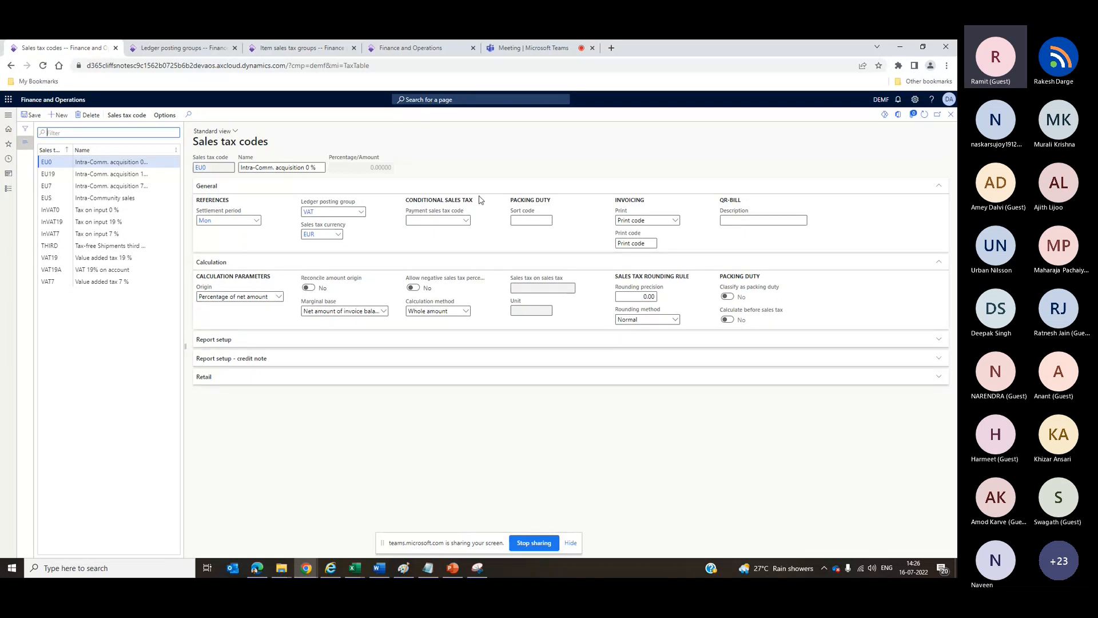
- Examine the payment sales tax codes available under EU0's conditional sales tax, and close the list without choosing one
{"action": "left_click_drag", "start_coordinate": [479, 199], "coordinate": [403, 204]}
{"action": "left_click", "coordinate": [462, 141]}
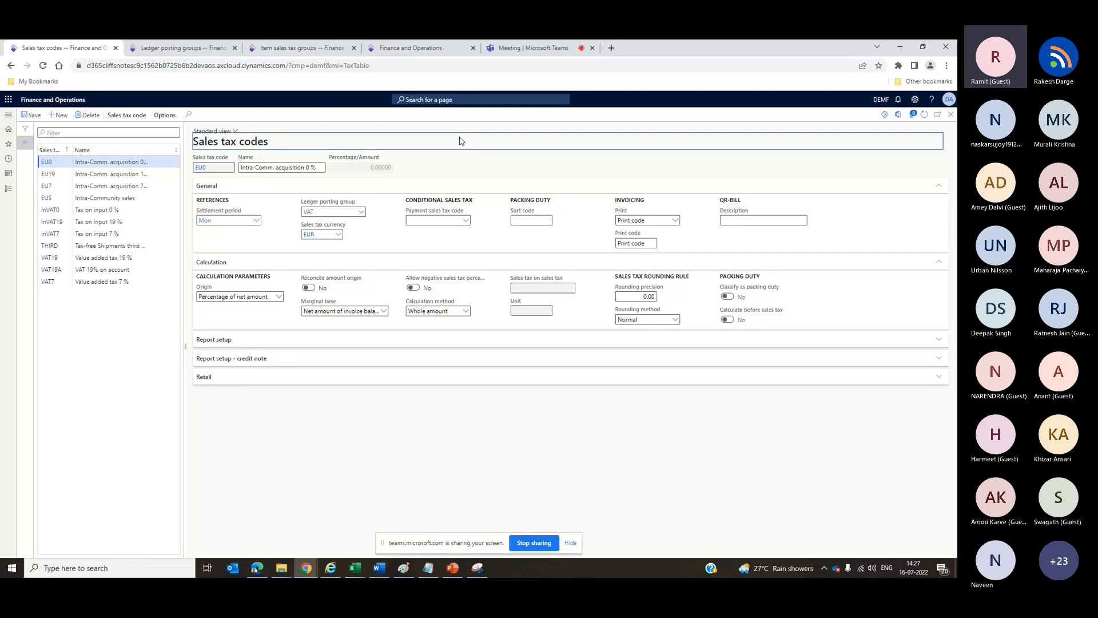
{"action": "left_click", "coordinate": [465, 222]}
{"action": "left_click", "coordinate": [466, 221]}
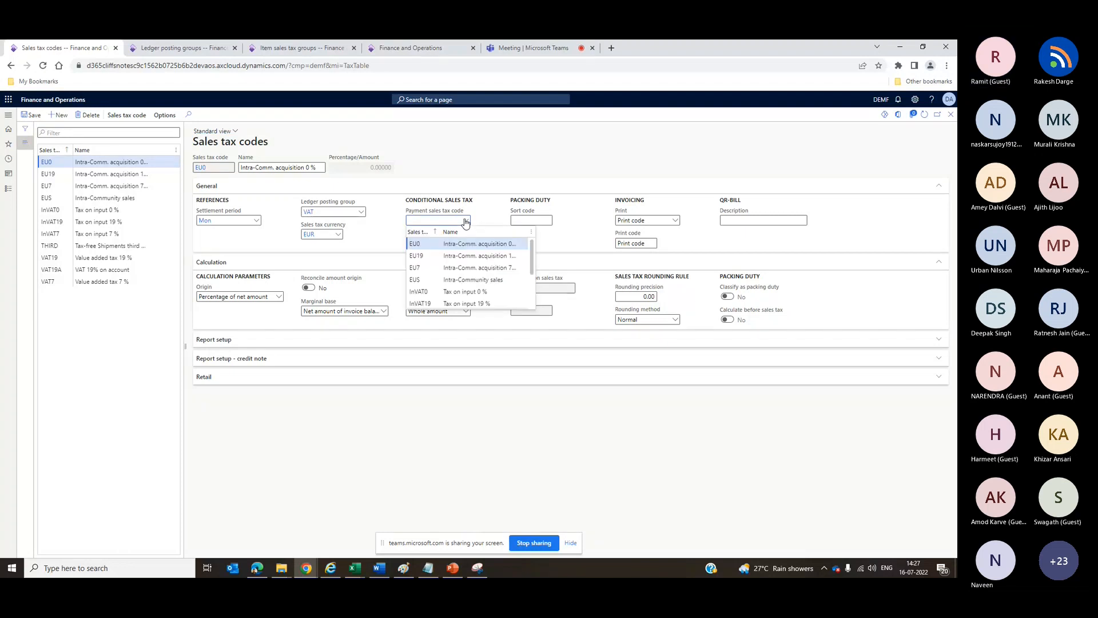
{"action": "left_click", "coordinate": [362, 242]}
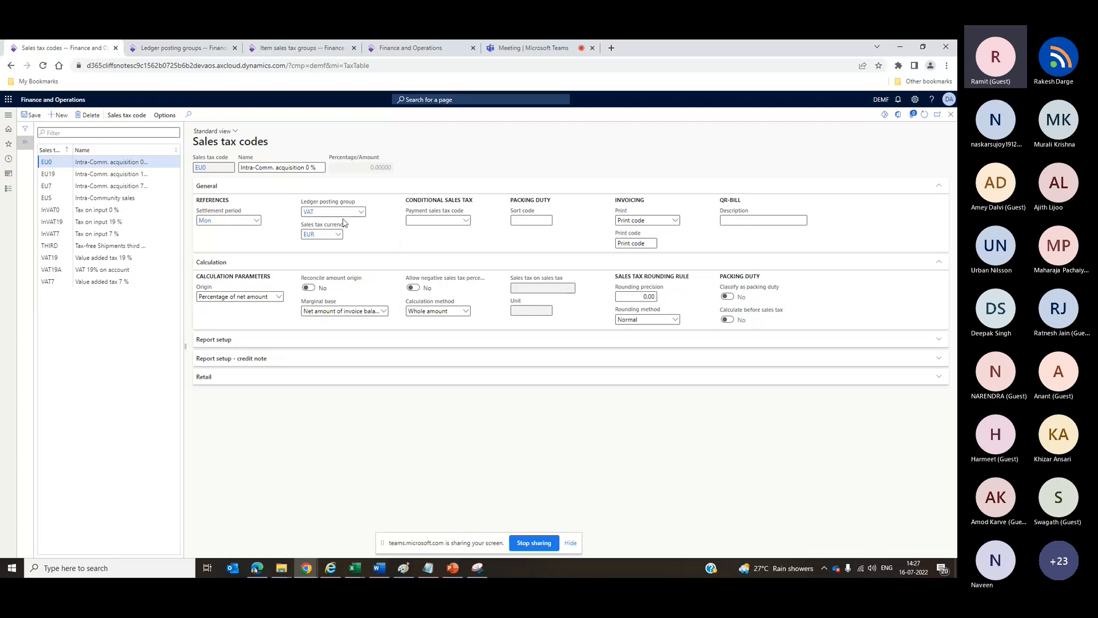
- Assign EUS as the payment sales tax code in EU0's conditional sales tax, and clear the field again
{"action": "left_click", "coordinate": [132, 164]}
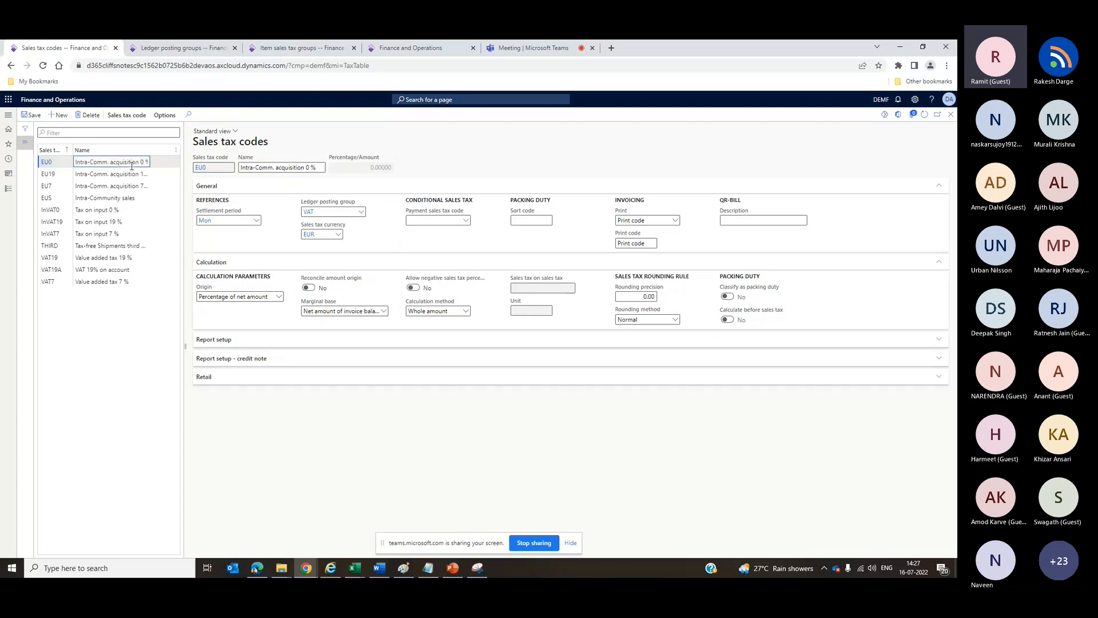
{"action": "left_click", "coordinate": [467, 224]}
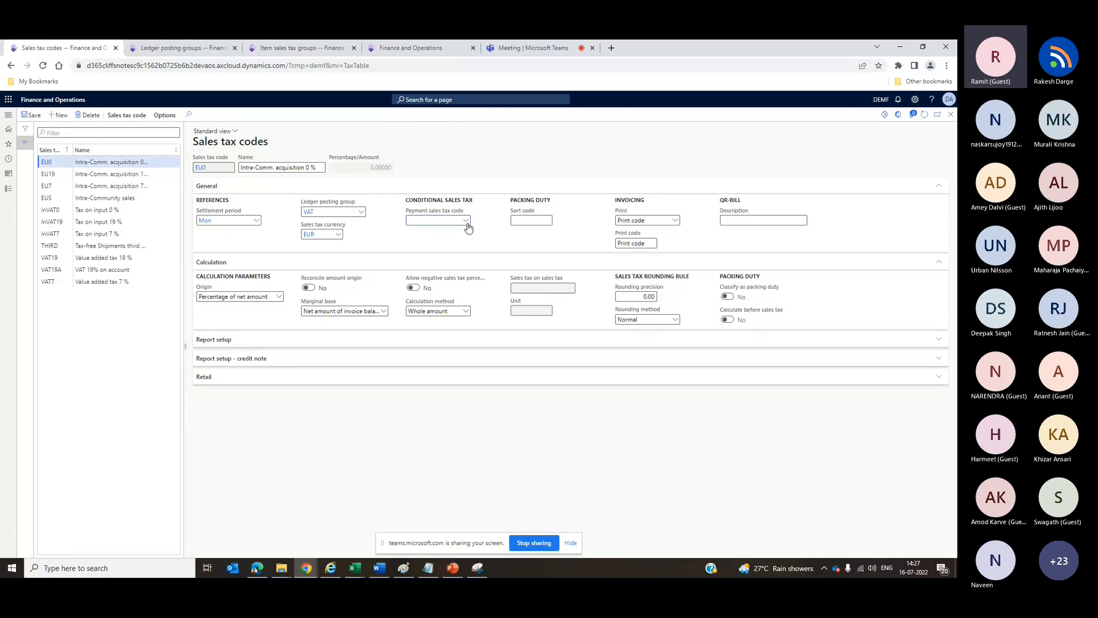
{"action": "left_click", "coordinate": [467, 223]}
{"action": "left_click", "coordinate": [455, 279]}
{"action": "left_click", "coordinate": [493, 148]}
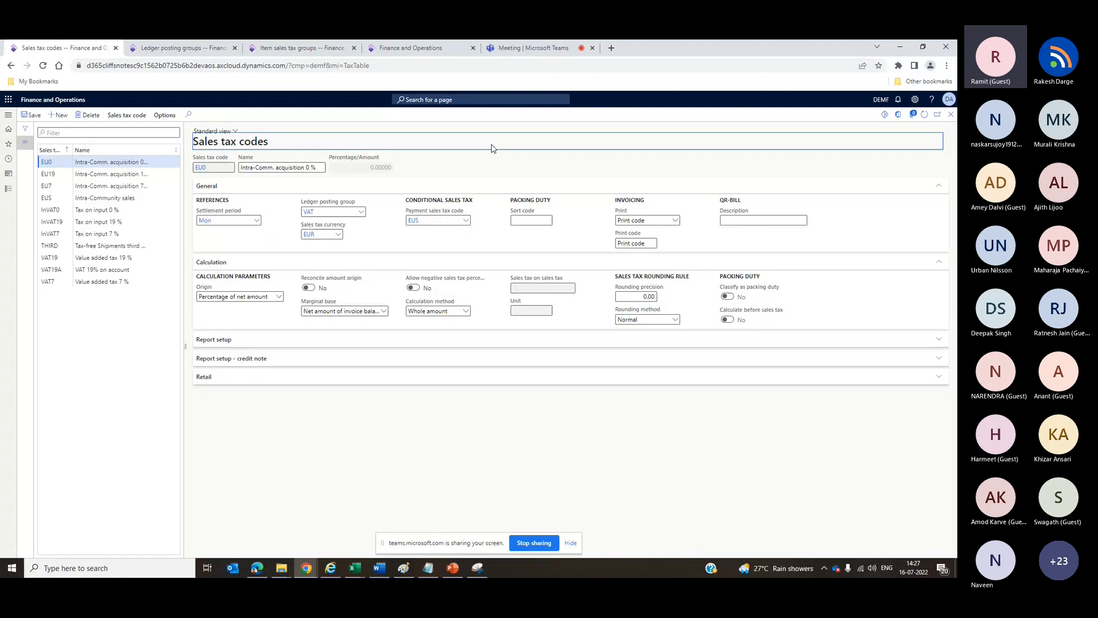
{"action": "left_click", "coordinate": [451, 234]}
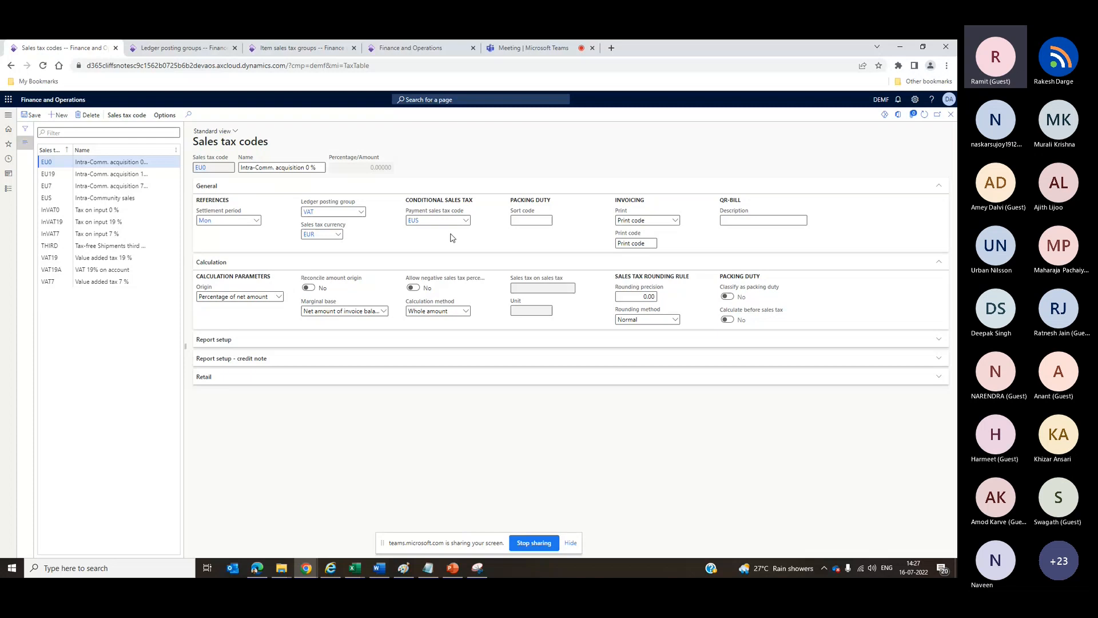
{"action": "left_click", "coordinate": [435, 223]}
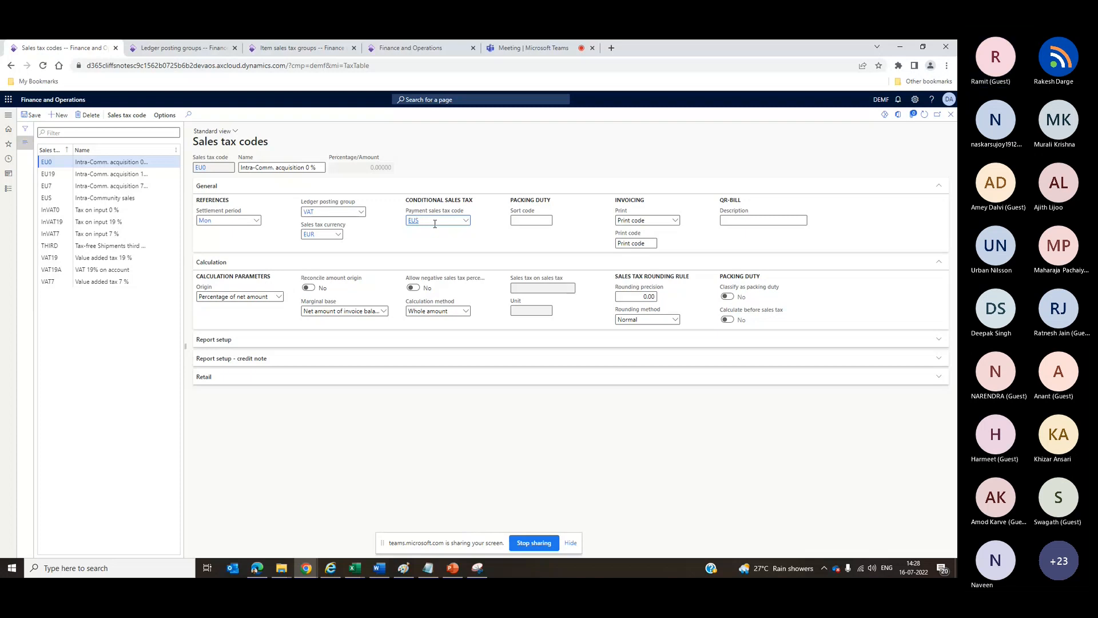
{"action": "key", "text": "BackSpace"}
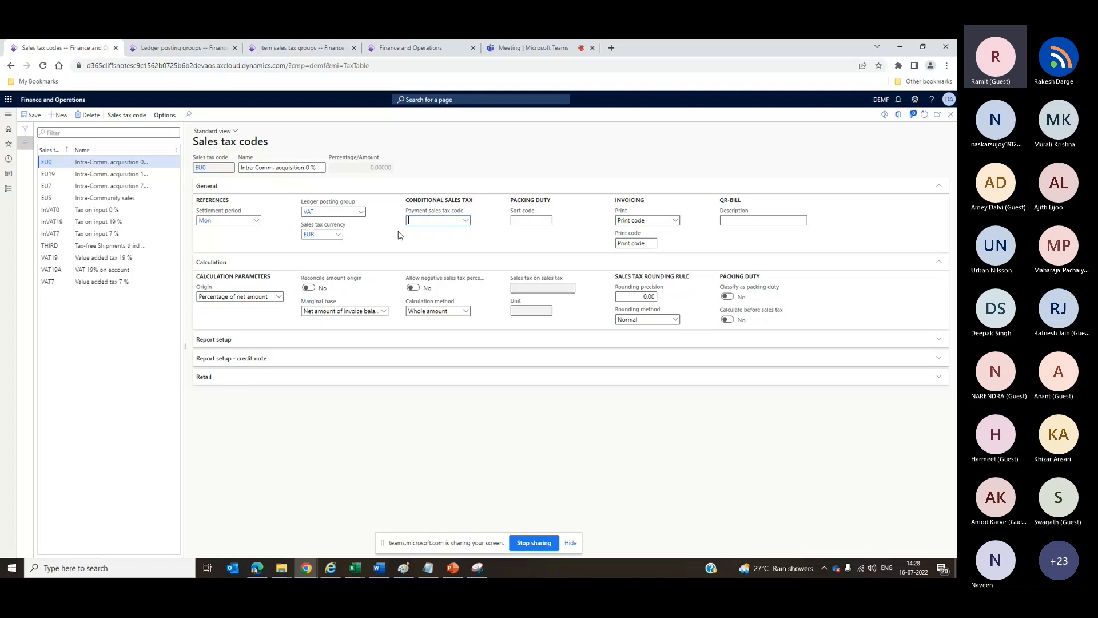
- Open the sales tax section of the general ledger parameters and examine the Conditional sales tax option
{"action": "left_click", "coordinate": [7, 190]}
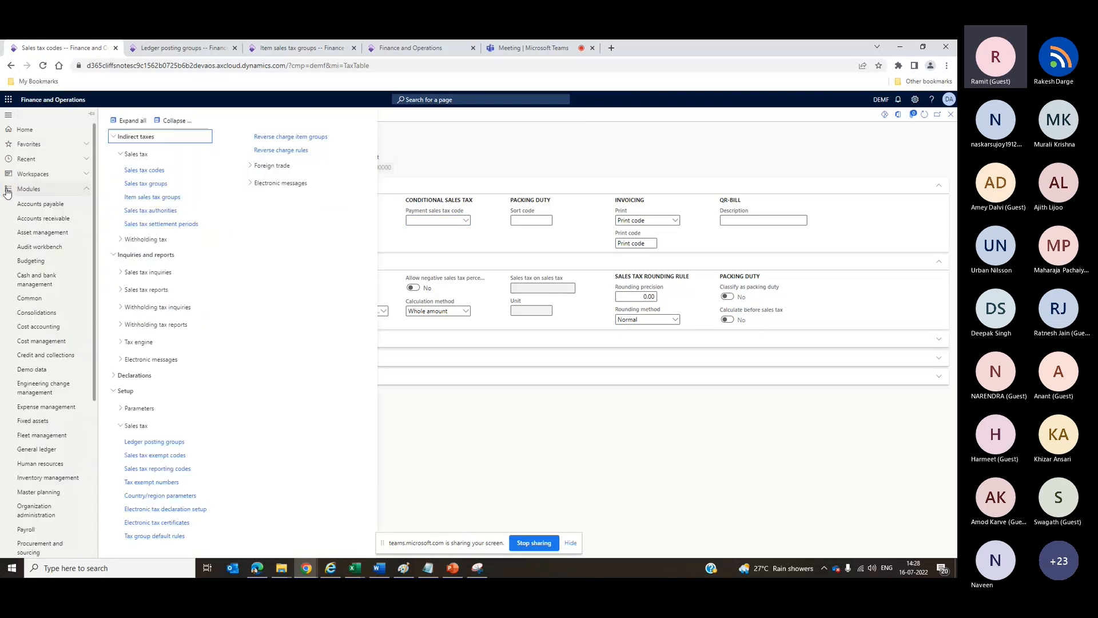
{"action": "left_click", "coordinate": [49, 451]}
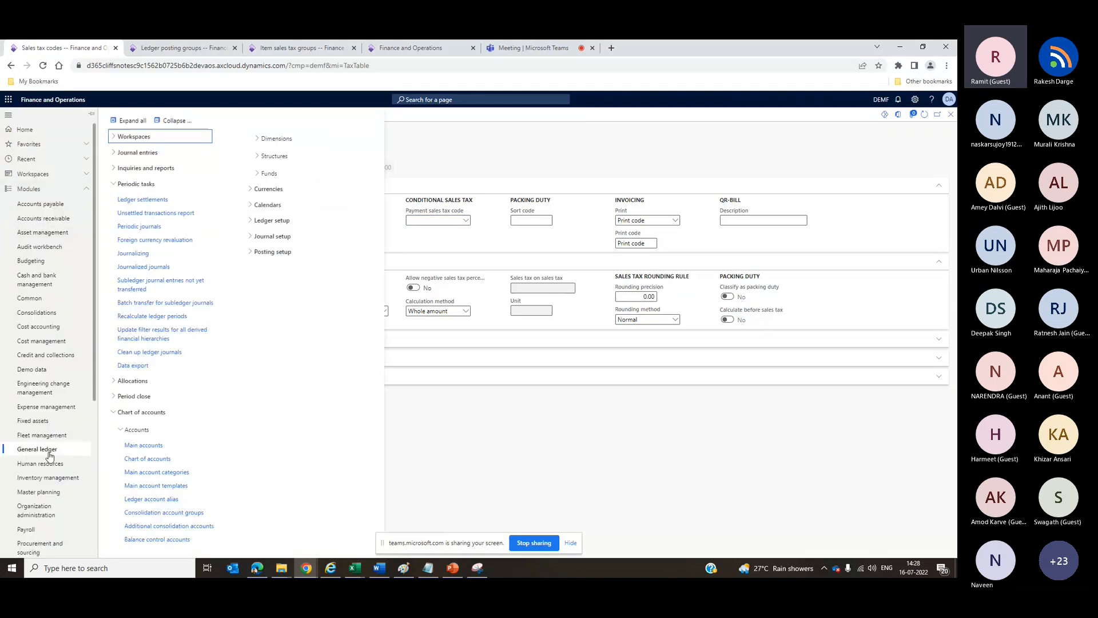
{"action": "left_click", "coordinate": [272, 221]}
{"action": "left_click", "coordinate": [279, 250]}
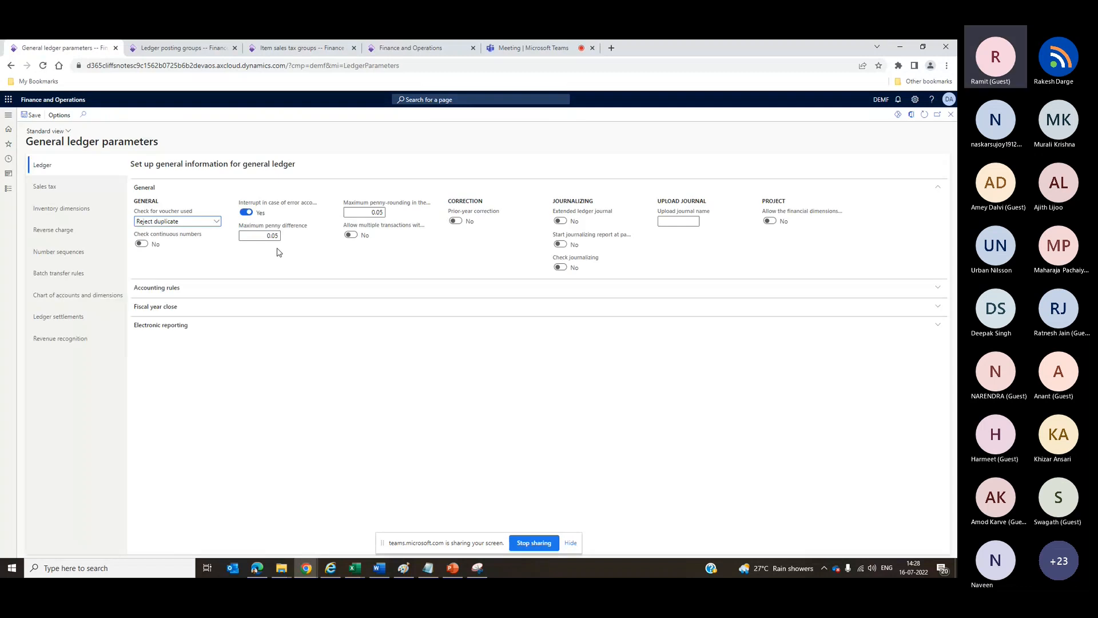
{"action": "left_click", "coordinate": [64, 186]}
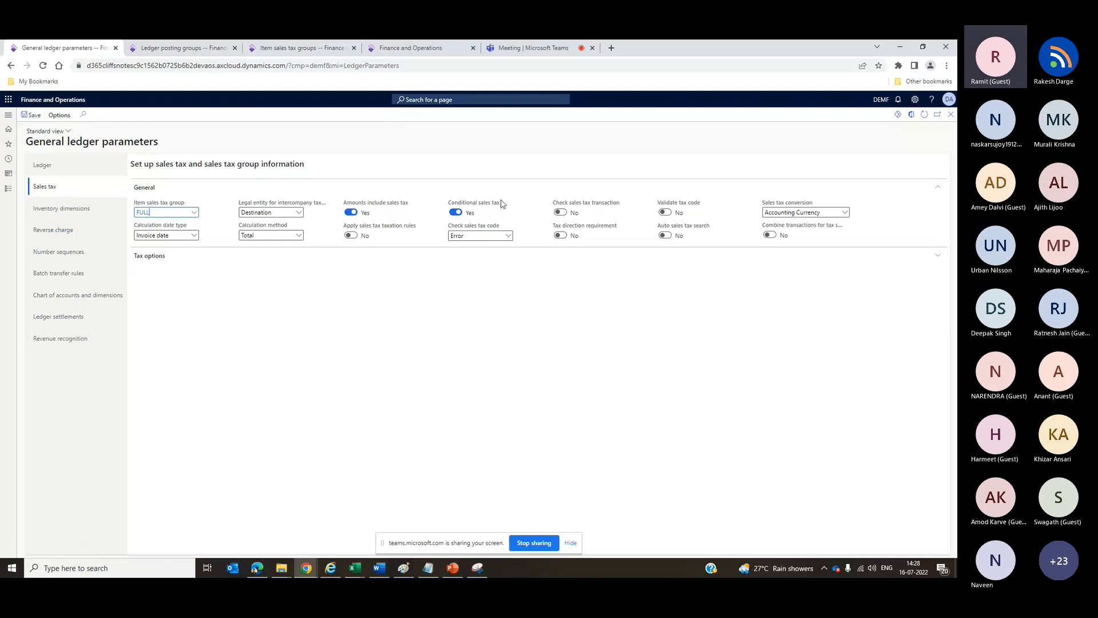
{"action": "left_click_drag", "start_coordinate": [501, 203], "coordinate": [447, 200]}
{"action": "left_click", "coordinate": [497, 319]}
- Set the Check sales tax code parameter to None and point out the Conditional sales tax option
{"action": "left_click", "coordinate": [510, 239]}
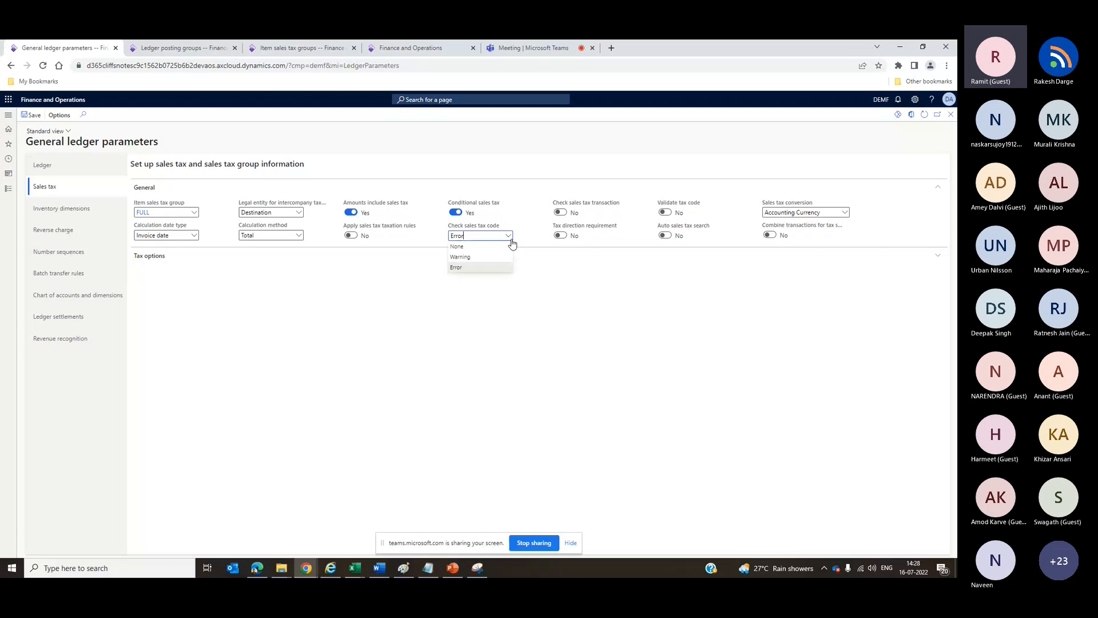
{"action": "left_click", "coordinate": [464, 247]}
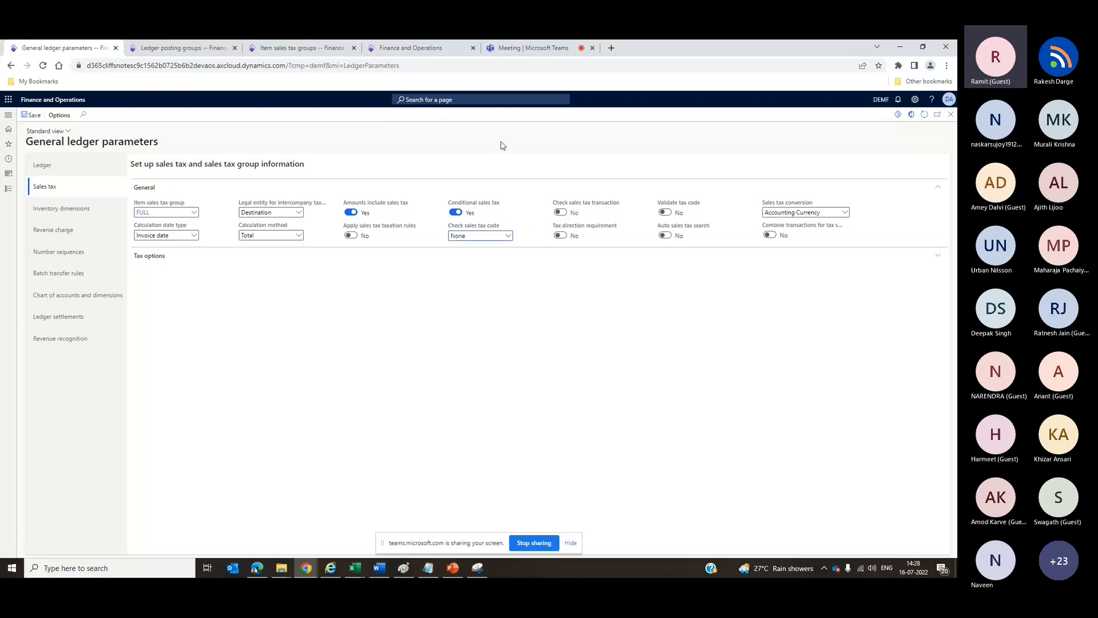
{"action": "left_click_drag", "start_coordinate": [511, 204], "coordinate": [445, 206]}
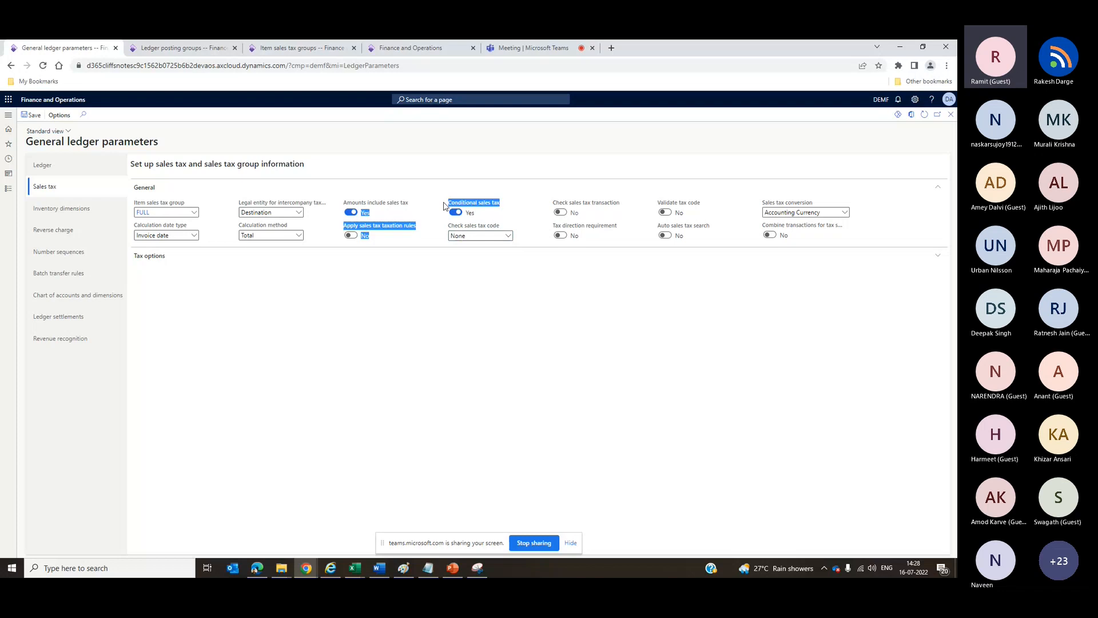
{"action": "left_click", "coordinate": [358, 313]}
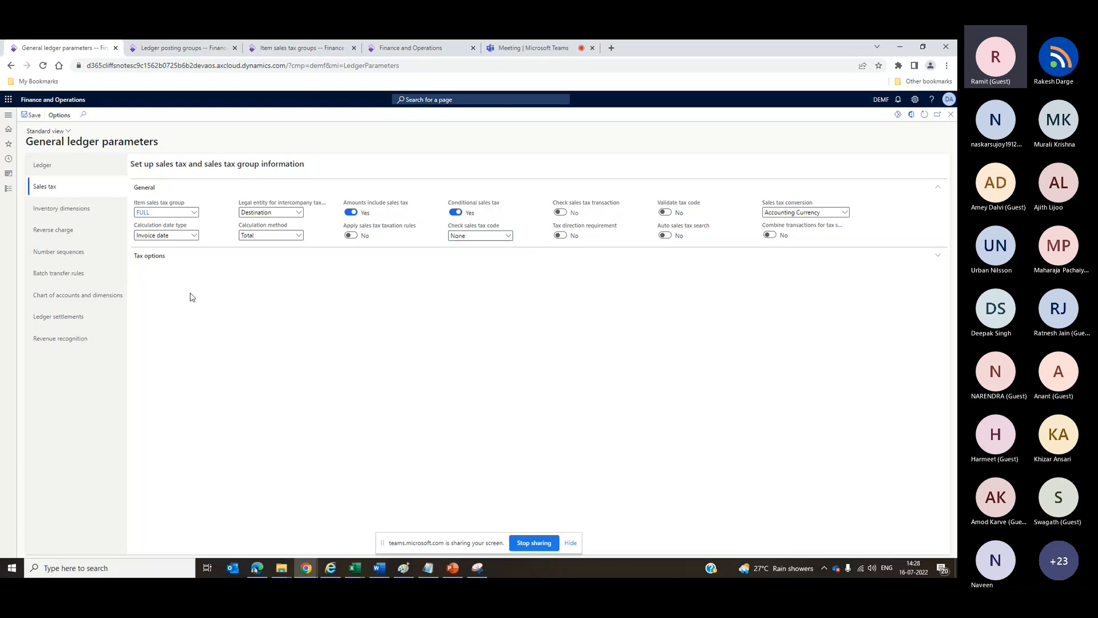
- Switch to PowerPoint and read the Conditional VAT on Payment explanation on slide 8
{"action": "left_click", "coordinate": [457, 571]}
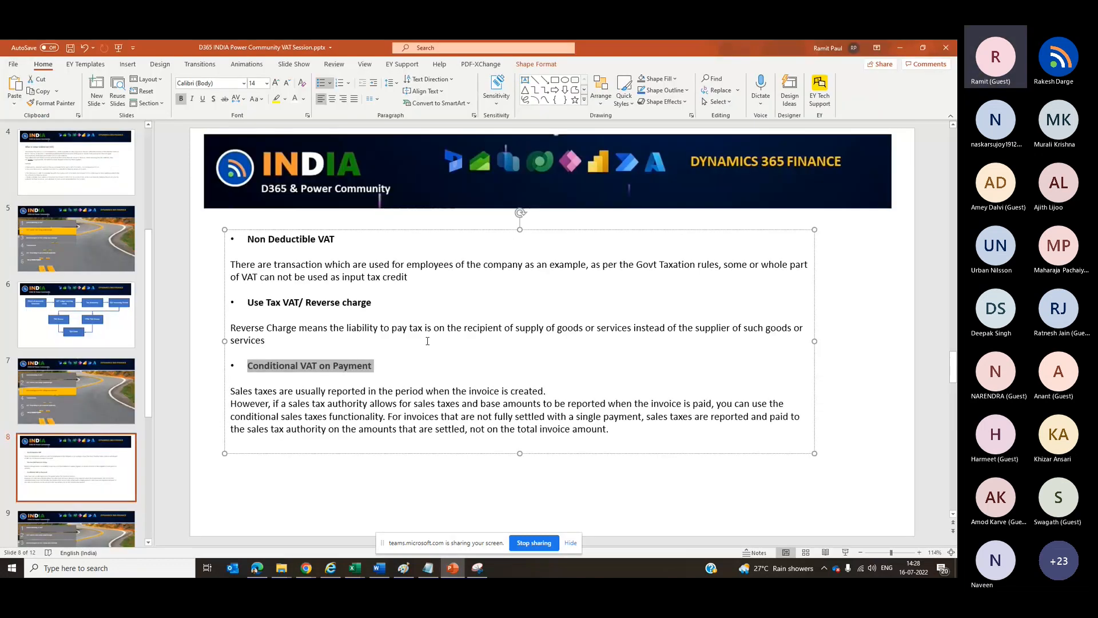
{"action": "left_click", "coordinate": [344, 261]}
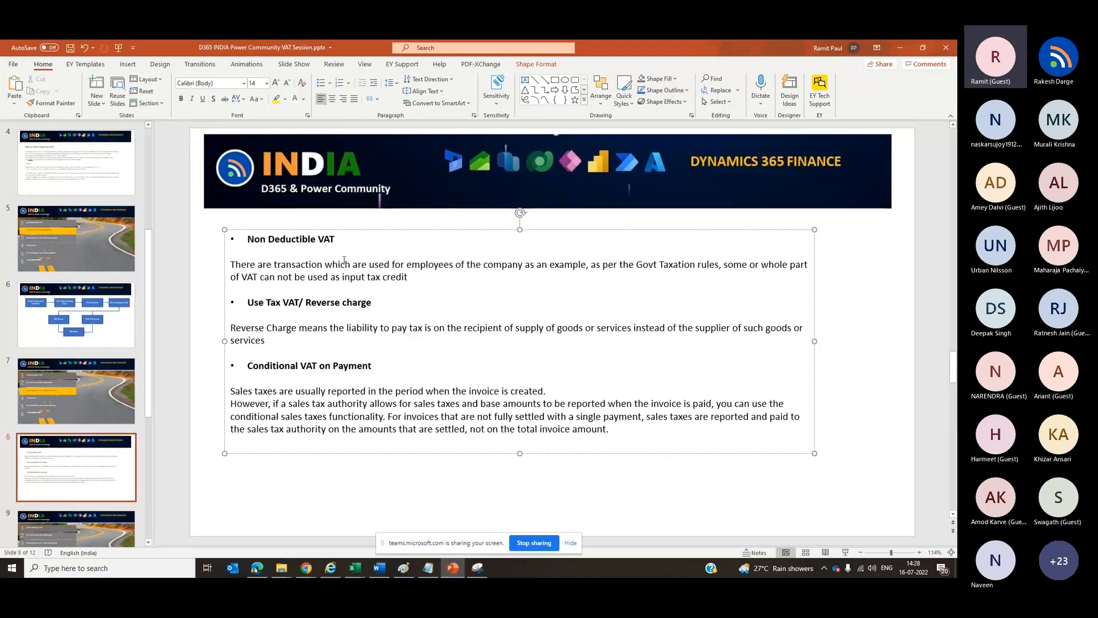
{"action": "left_click", "coordinate": [361, 388]}
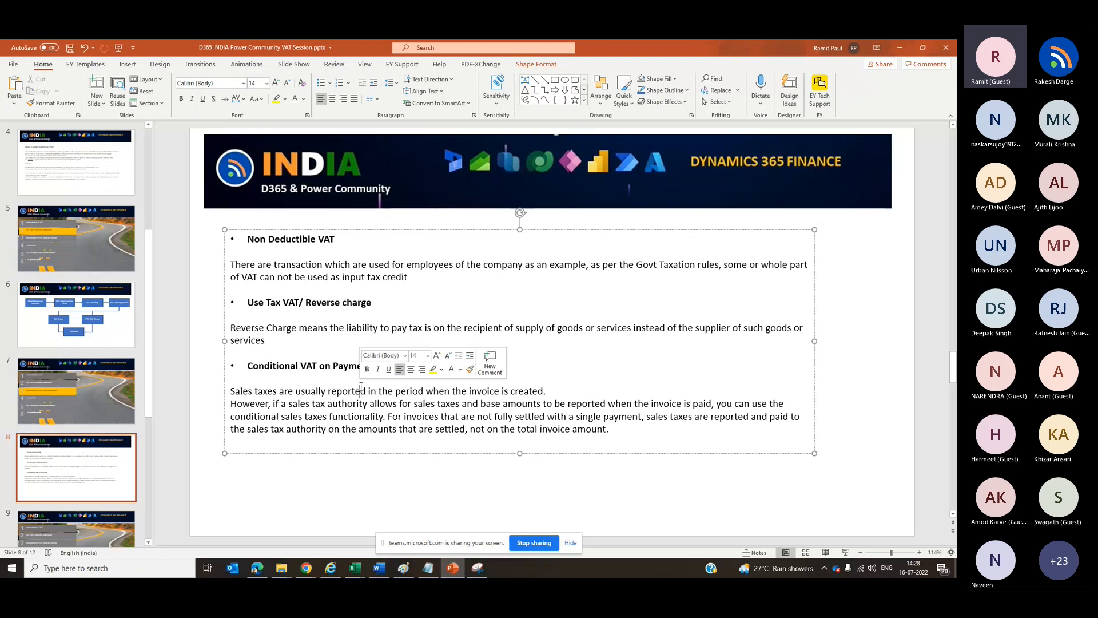
{"action": "left_click", "coordinate": [364, 401]}
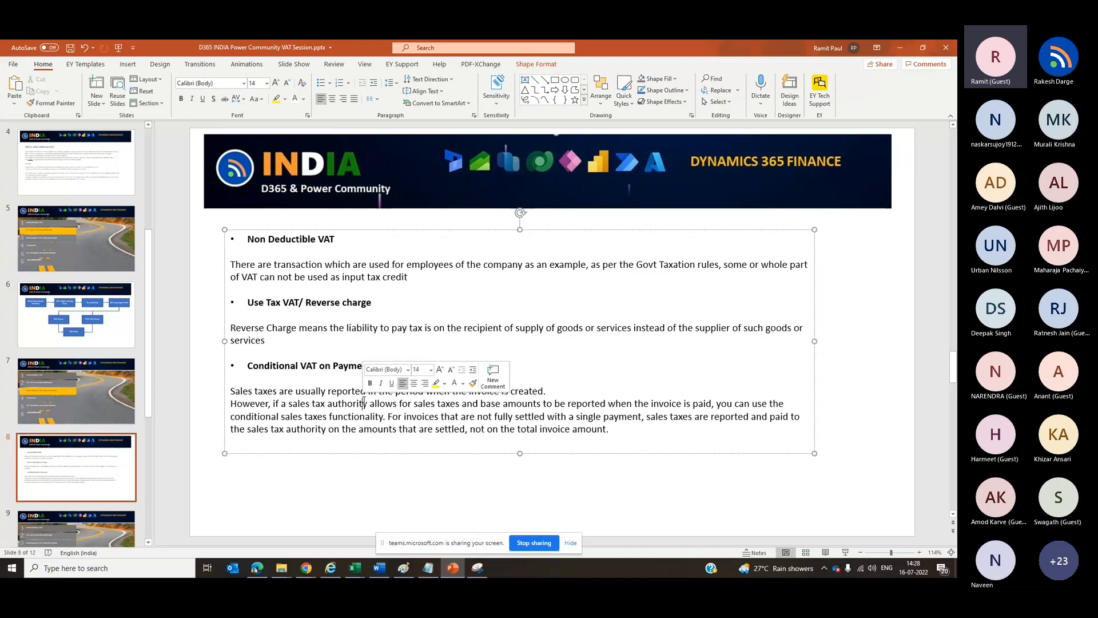
{"action": "left_click", "coordinate": [626, 428]}
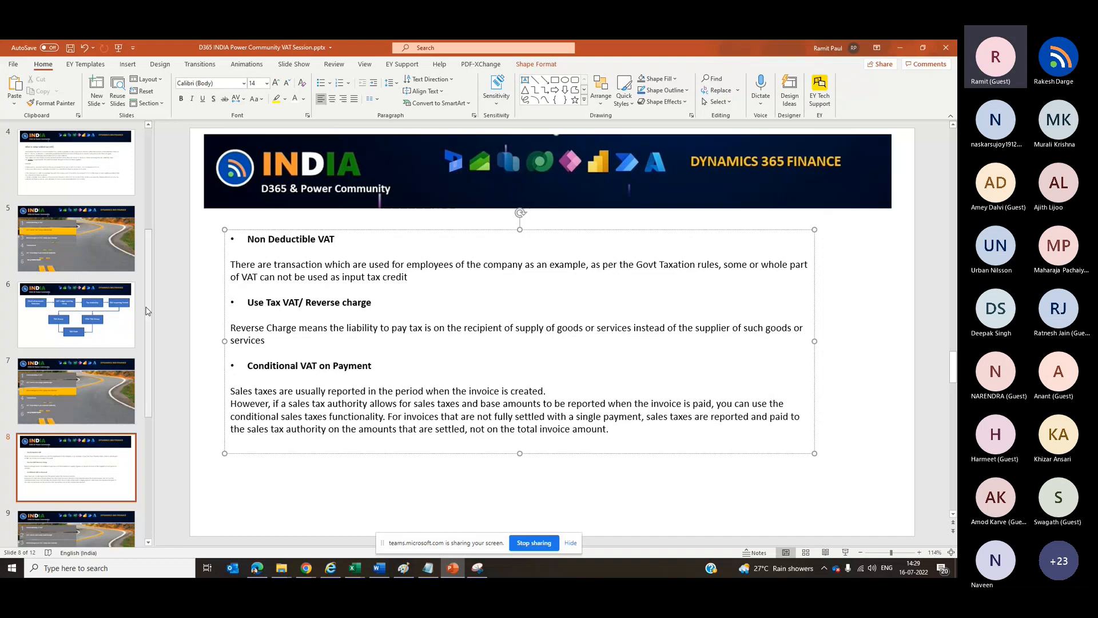
{"action": "left_click_drag", "start_coordinate": [147, 311], "coordinate": [147, 334]}
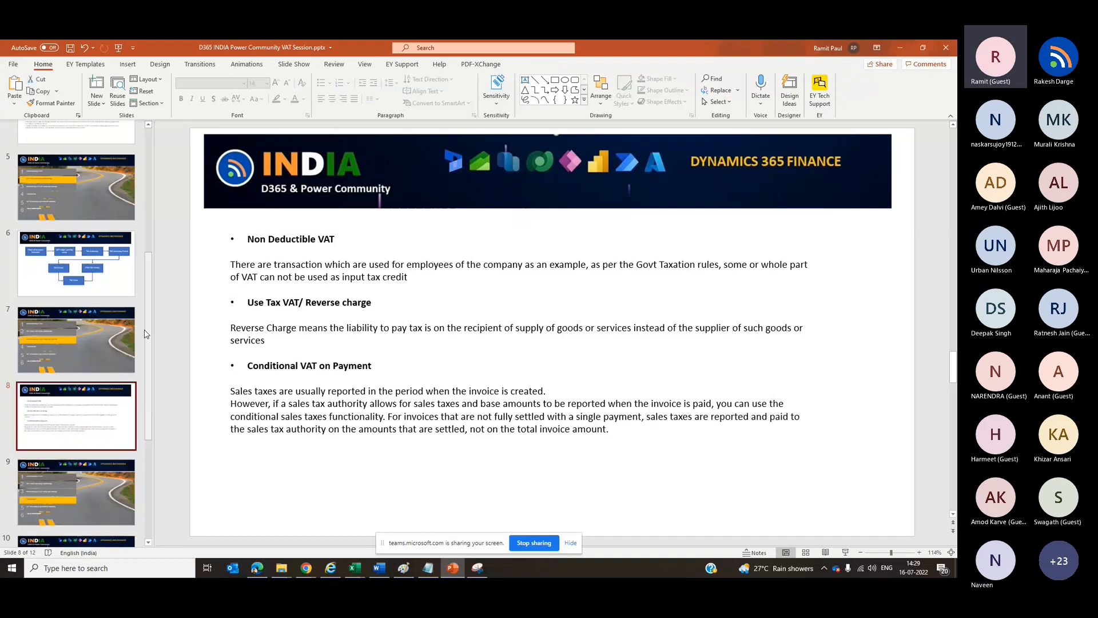
{"action": "left_click", "coordinate": [630, 429]}
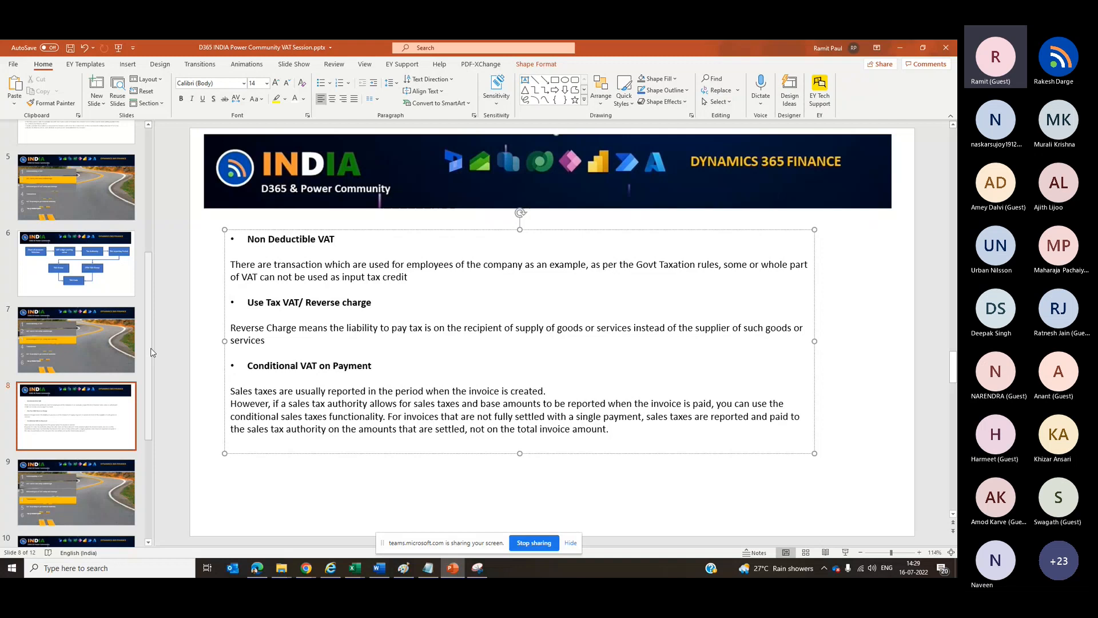
{"action": "left_click_drag", "start_coordinate": [152, 352], "coordinate": [153, 376]}
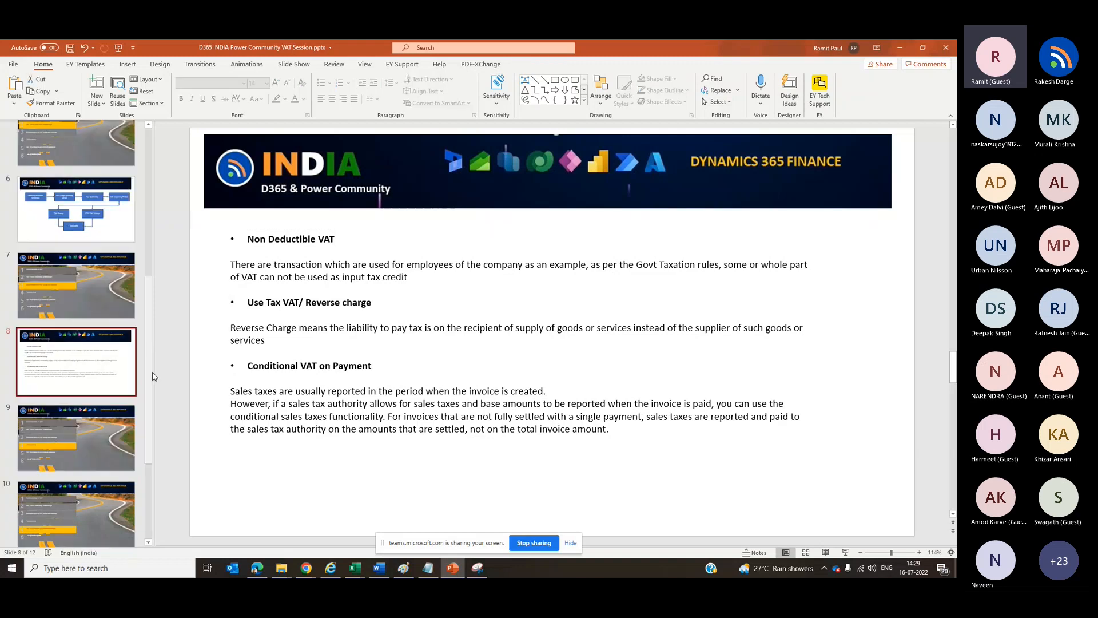
{"action": "left_click", "coordinate": [623, 426]}
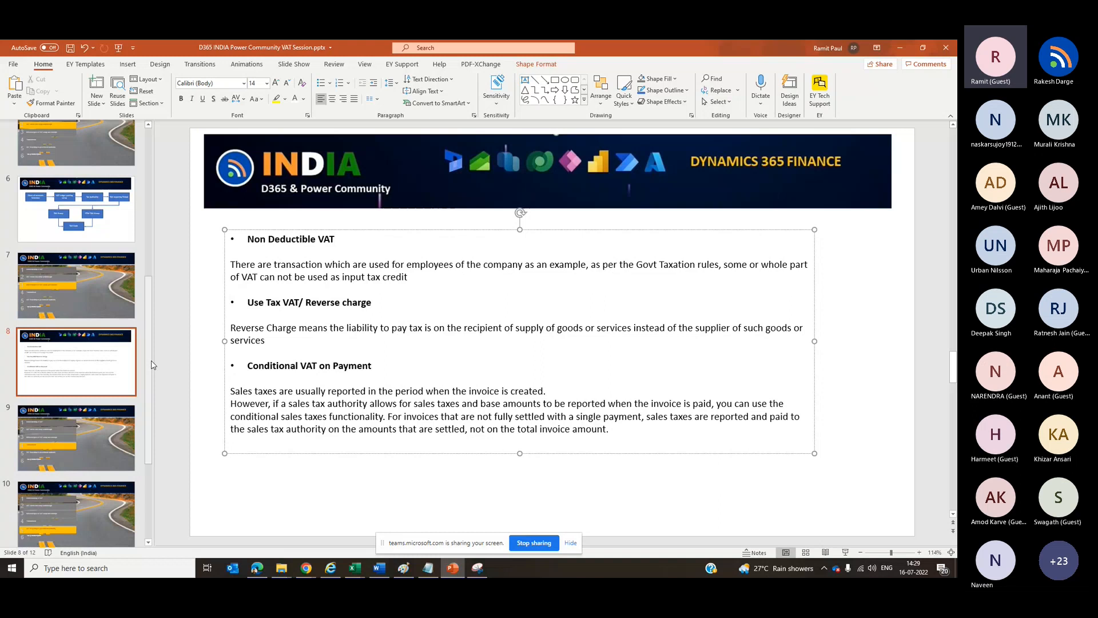
- Look through slides 10 to 12 and return to slide 10 on VAT Reporting to government authority
{"action": "left_click", "coordinate": [99, 504]}
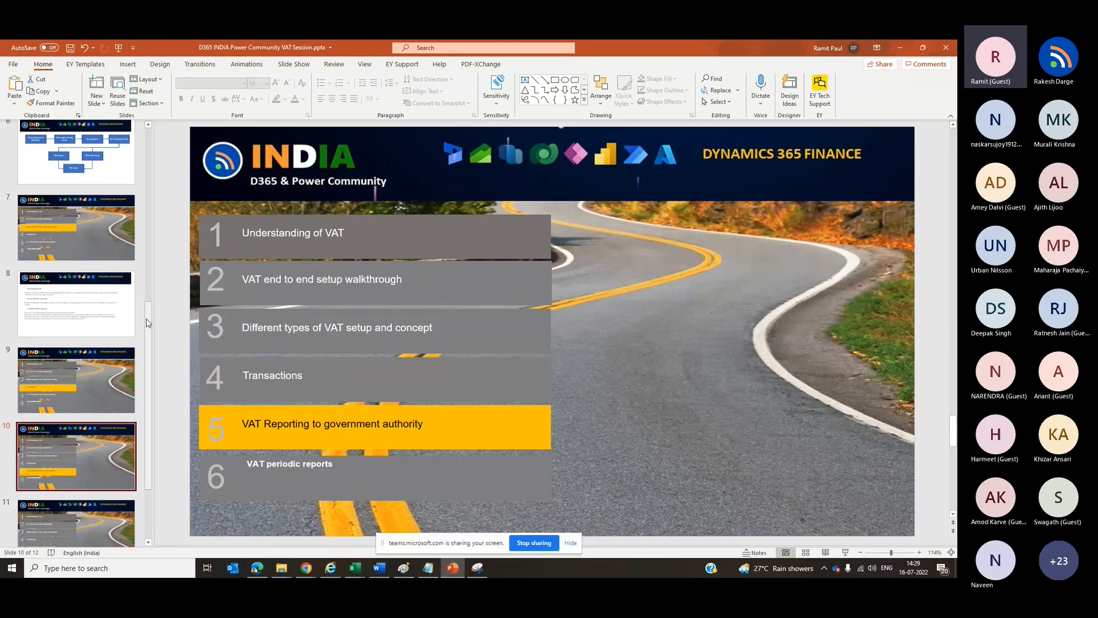
{"action": "scroll", "coordinate": [103, 412], "scroll_direction": "down", "scroll_amount": 2}
{"action": "left_click", "coordinate": [103, 412]}
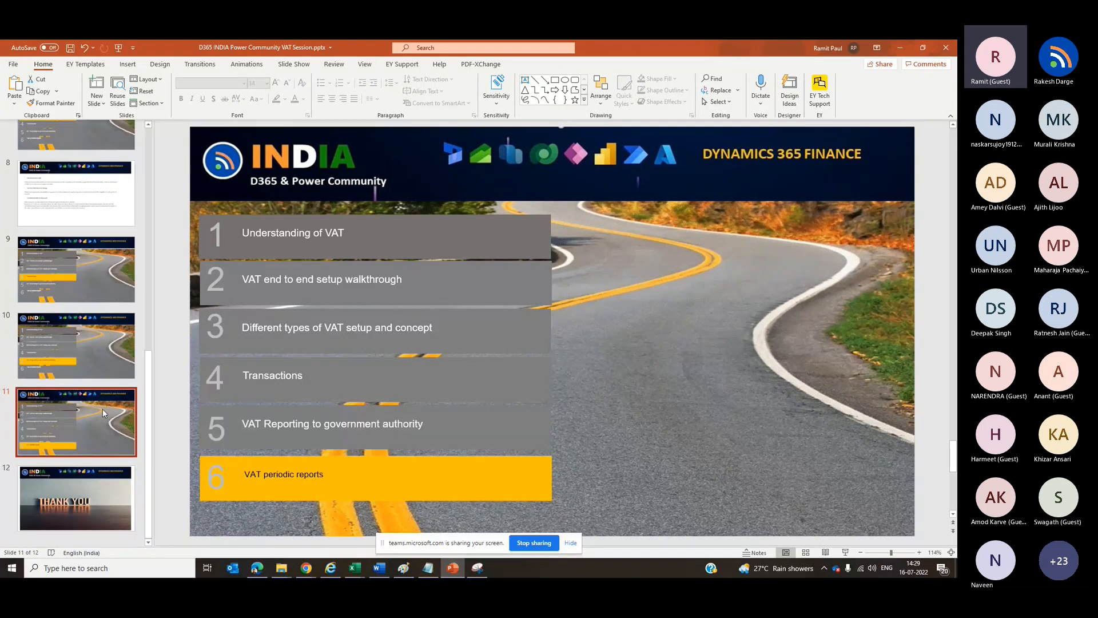
{"action": "key", "text": "Down"}
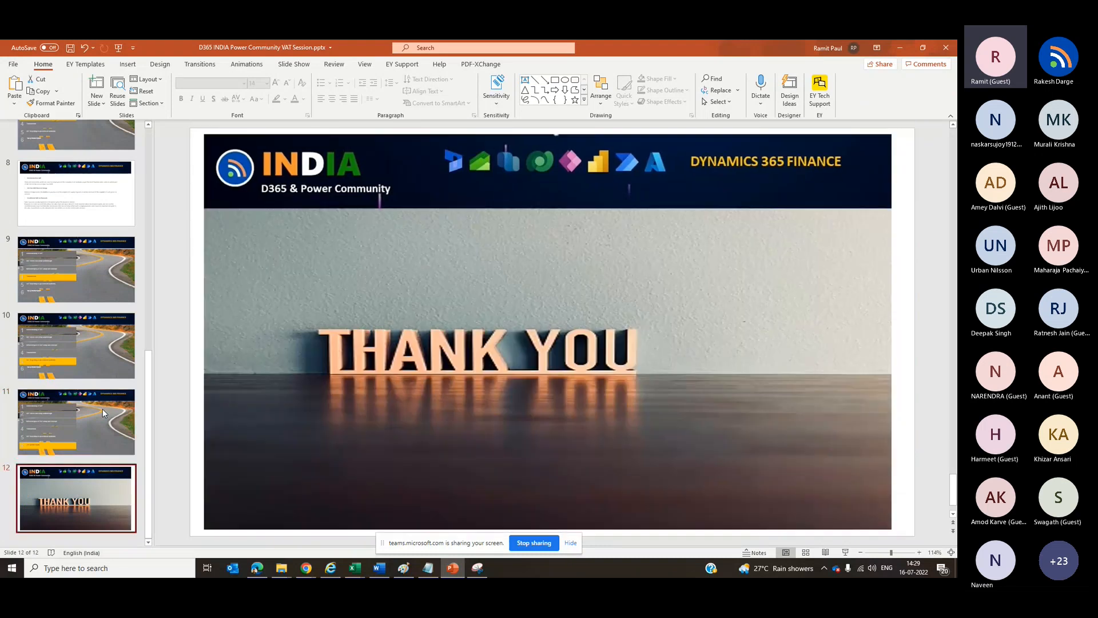
{"action": "left_click", "coordinate": [104, 374]}
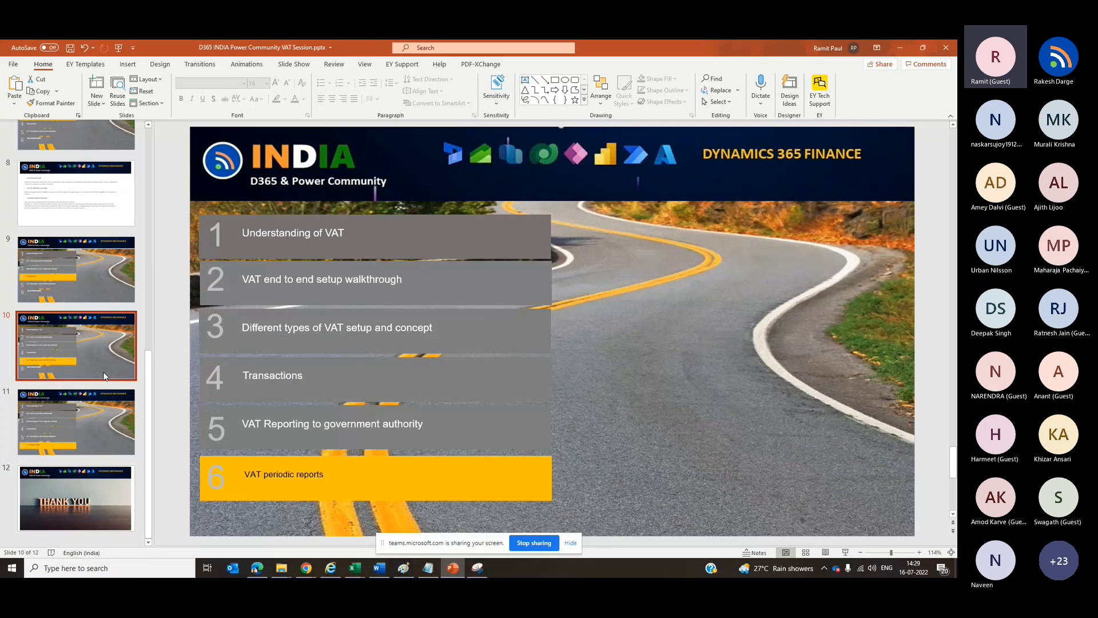
- Examine the Tax module's list of pages in Finance and Operations, and switch back to the VAT reporting slide in PowerPoint
{"action": "key", "text": "alt+Tab"}
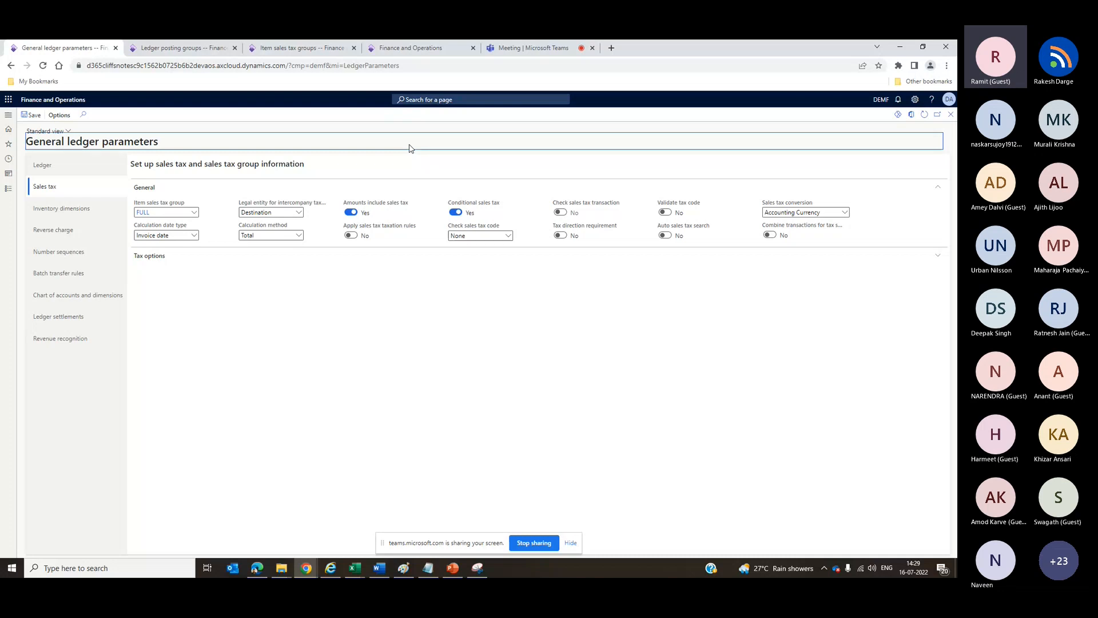
{"action": "left_click", "coordinate": [8, 189]}
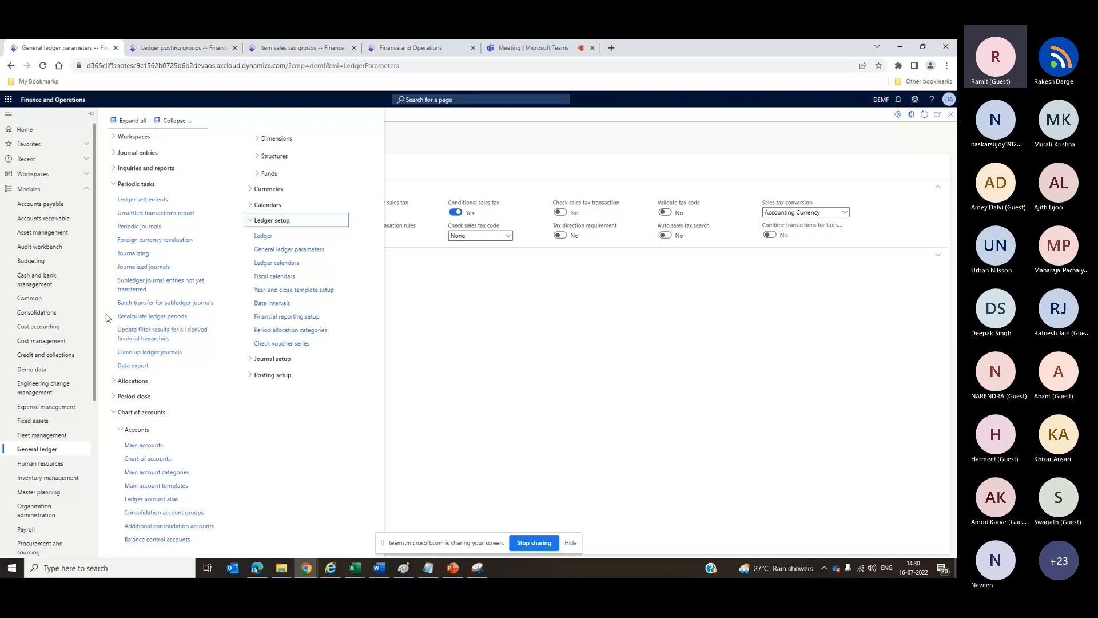
{"action": "left_click_drag", "start_coordinate": [94, 320], "coordinate": [78, 569]}
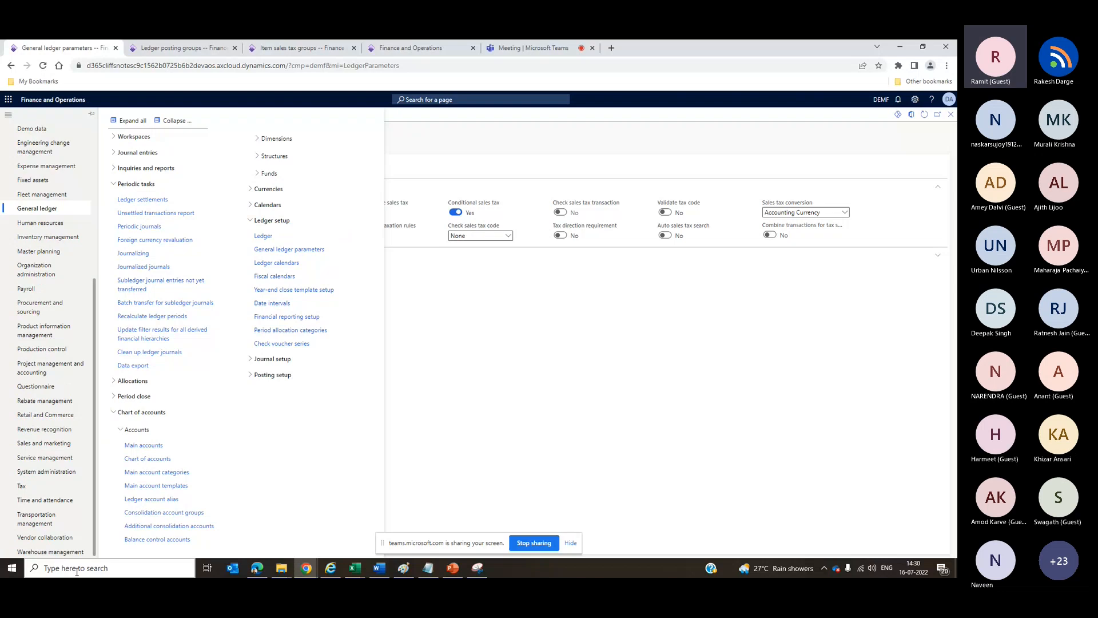
{"action": "left_click", "coordinate": [82, 487]}
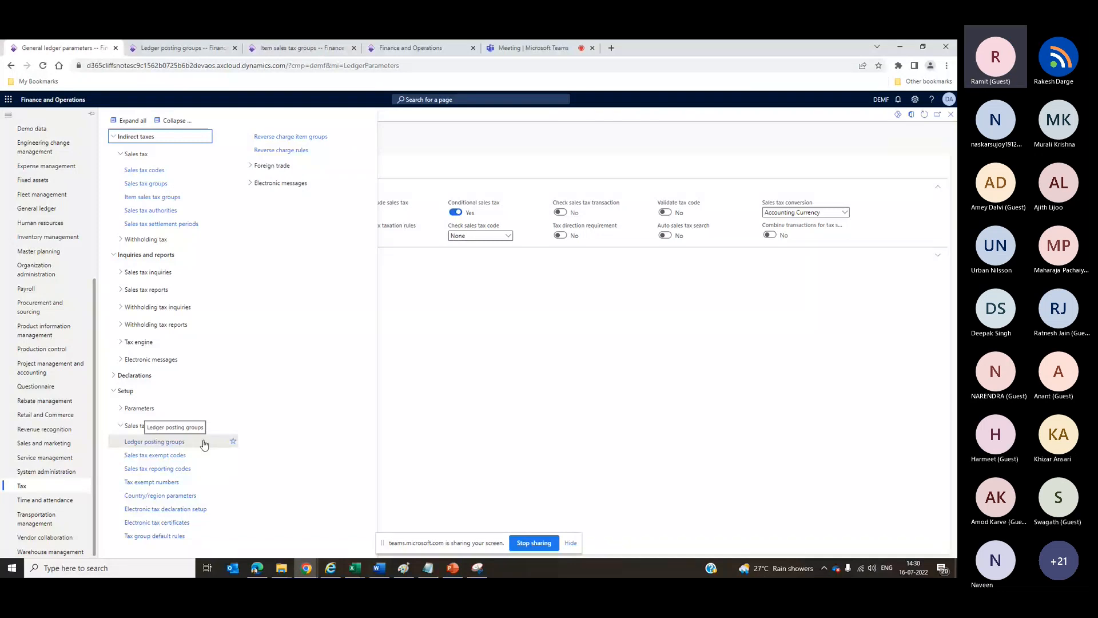
{"action": "left_click", "coordinate": [458, 564]}
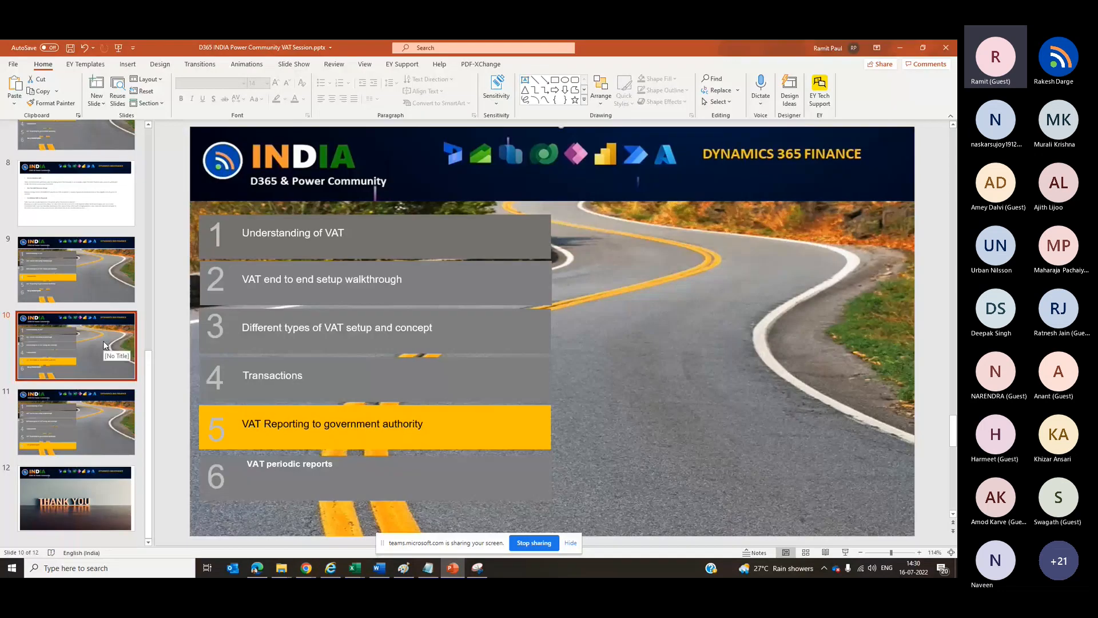
- Return to Finance and Operations, open the sales tax groups and select code InVAT19 in group AP-DOM
{"action": "key", "text": "alt+Tab"}
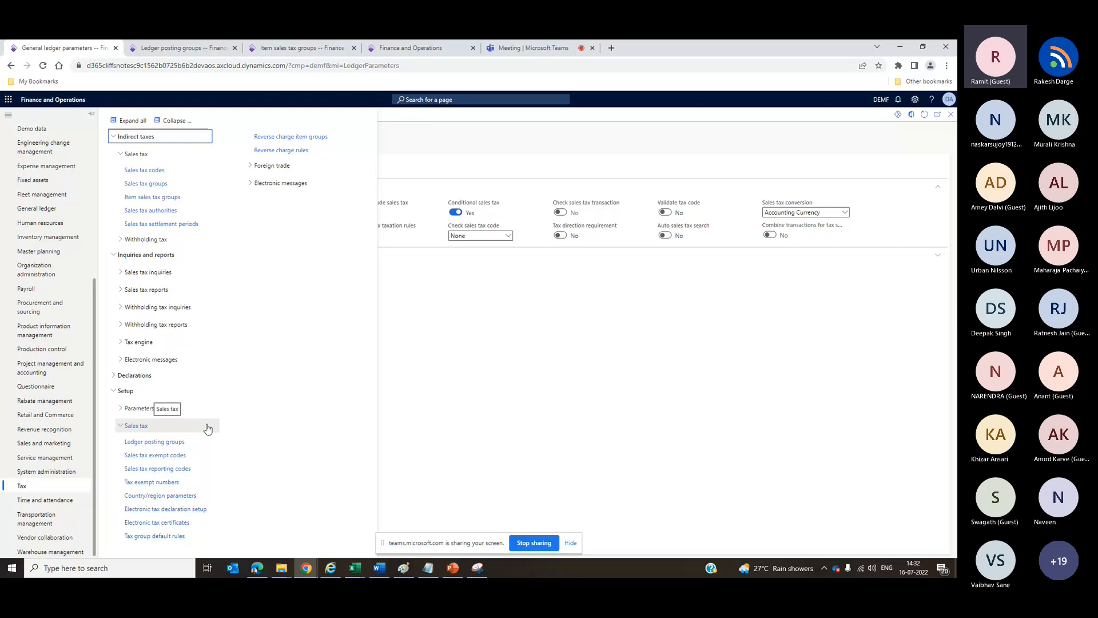
{"action": "left_click", "coordinate": [152, 189]}
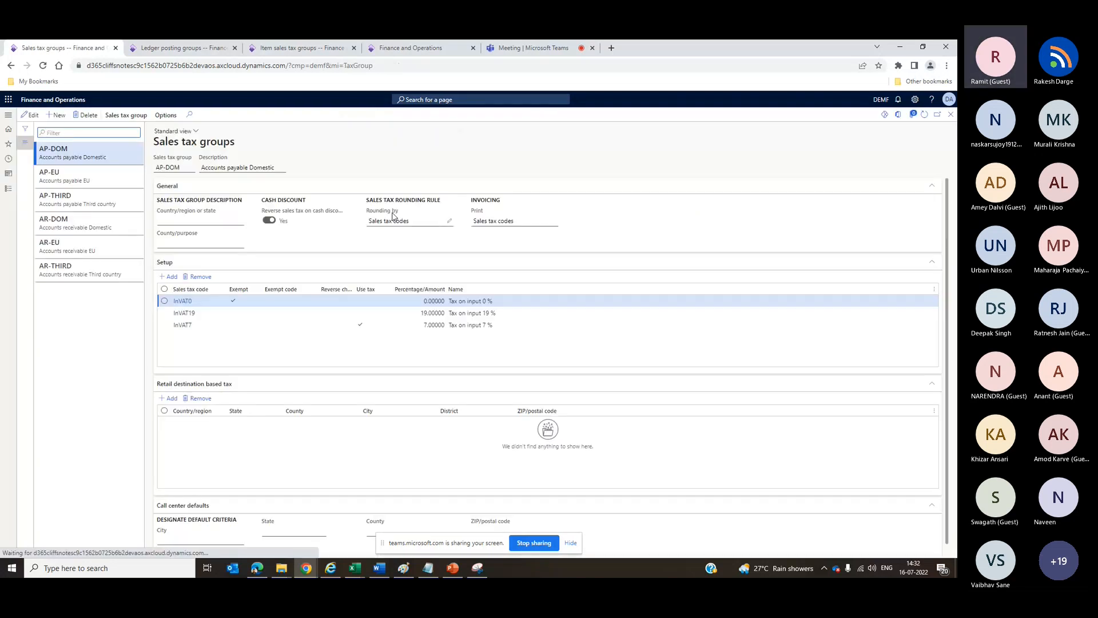
{"action": "left_click", "coordinate": [211, 313]}
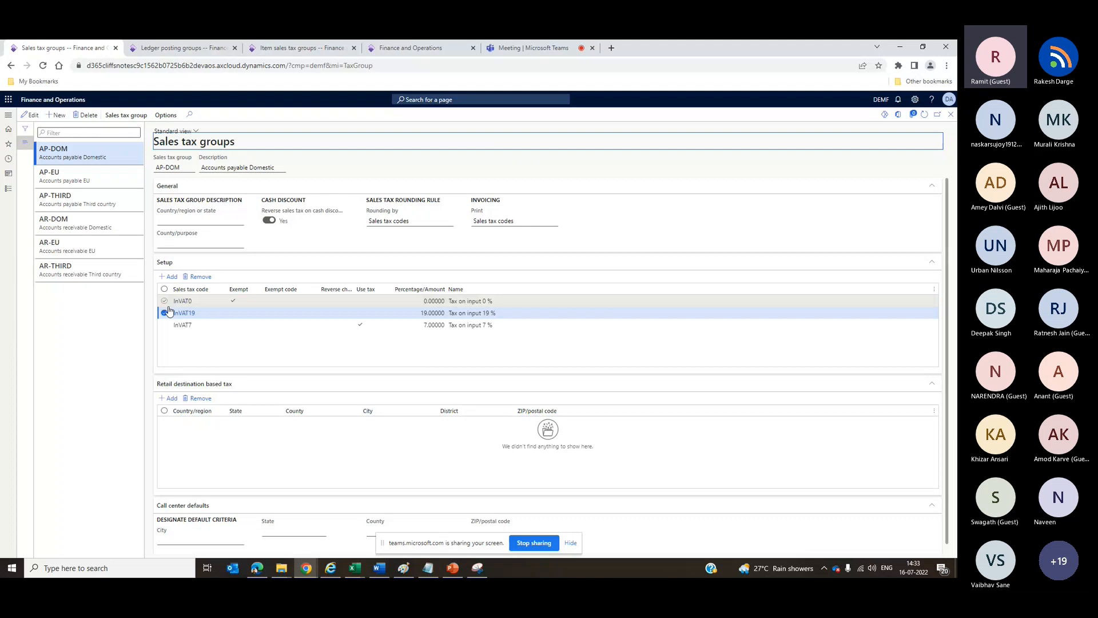
- Compare the AP-DOM and AP-EU sales tax groups, and examine the InVAT0 and InVAT7 codes in AP-DOM
{"action": "left_click", "coordinate": [107, 155]}
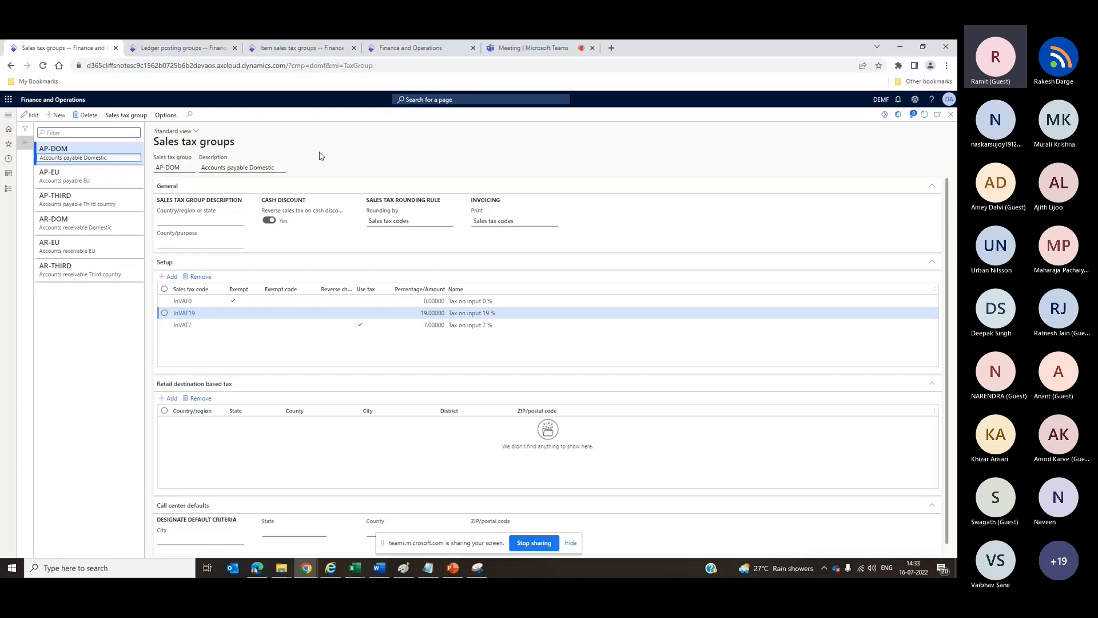
{"action": "left_click", "coordinate": [91, 146]}
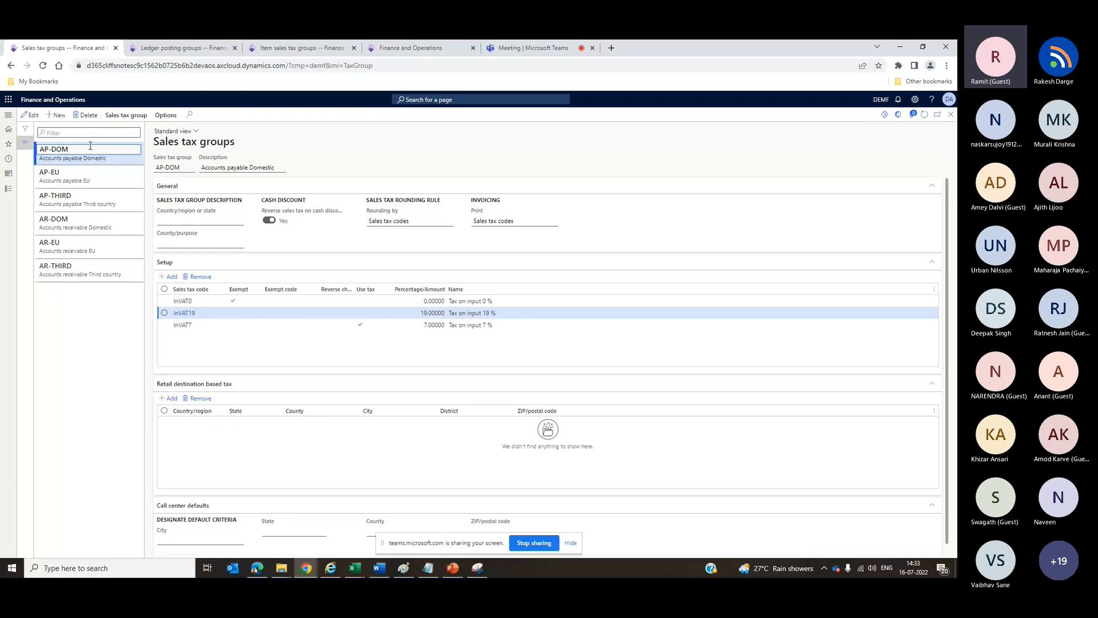
{"action": "left_click", "coordinate": [80, 176]}
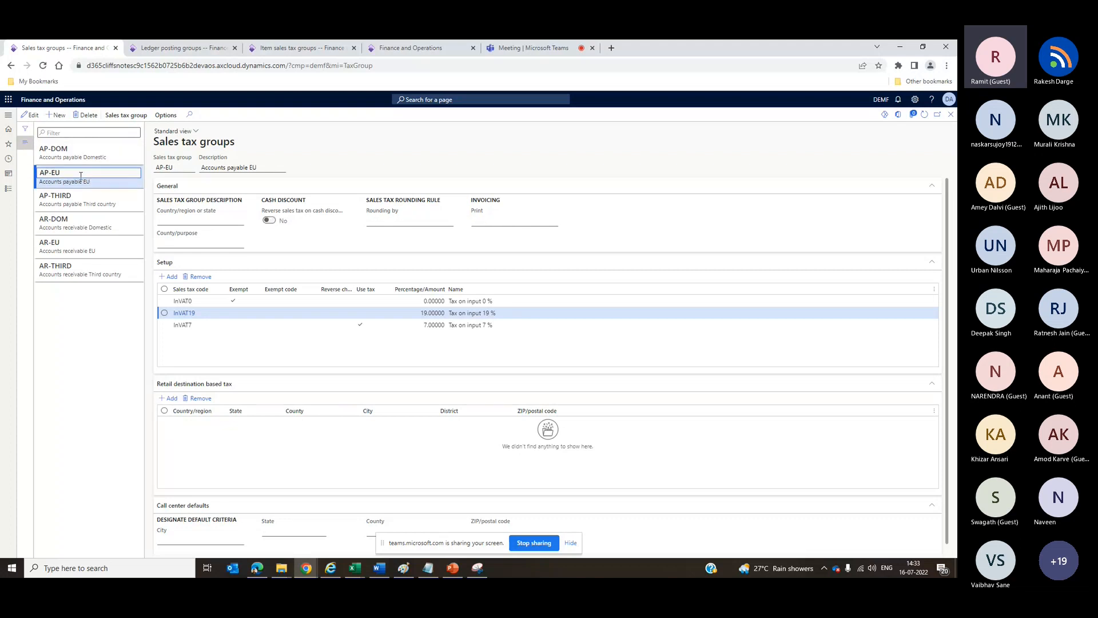
{"action": "left_click", "coordinate": [92, 157]}
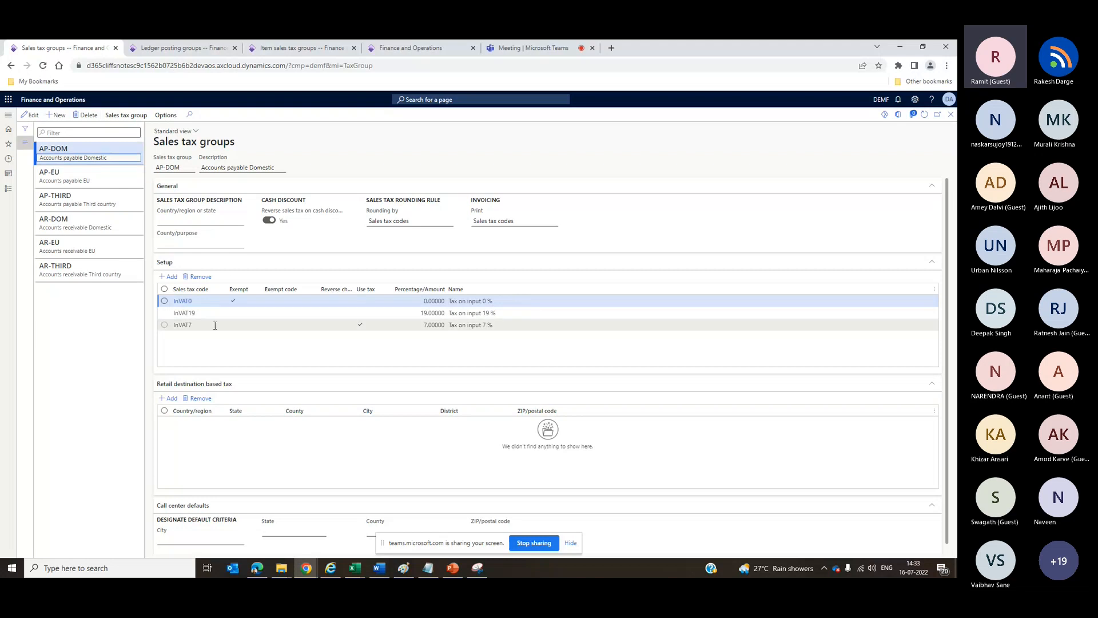
{"action": "left_click", "coordinate": [209, 305]}
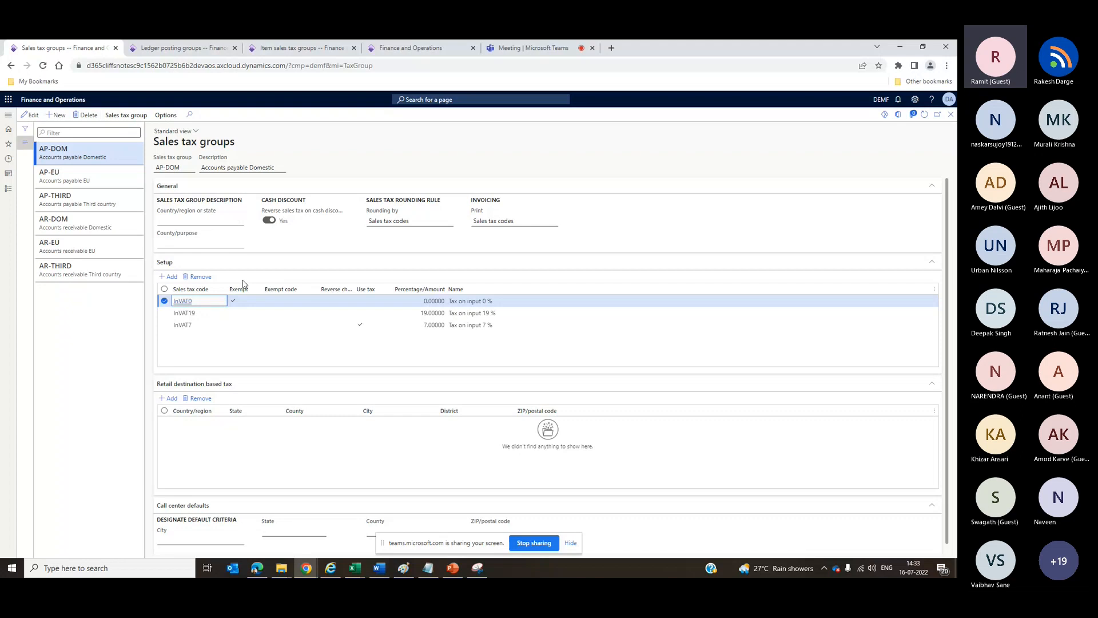
{"action": "left_click", "coordinate": [212, 323]}
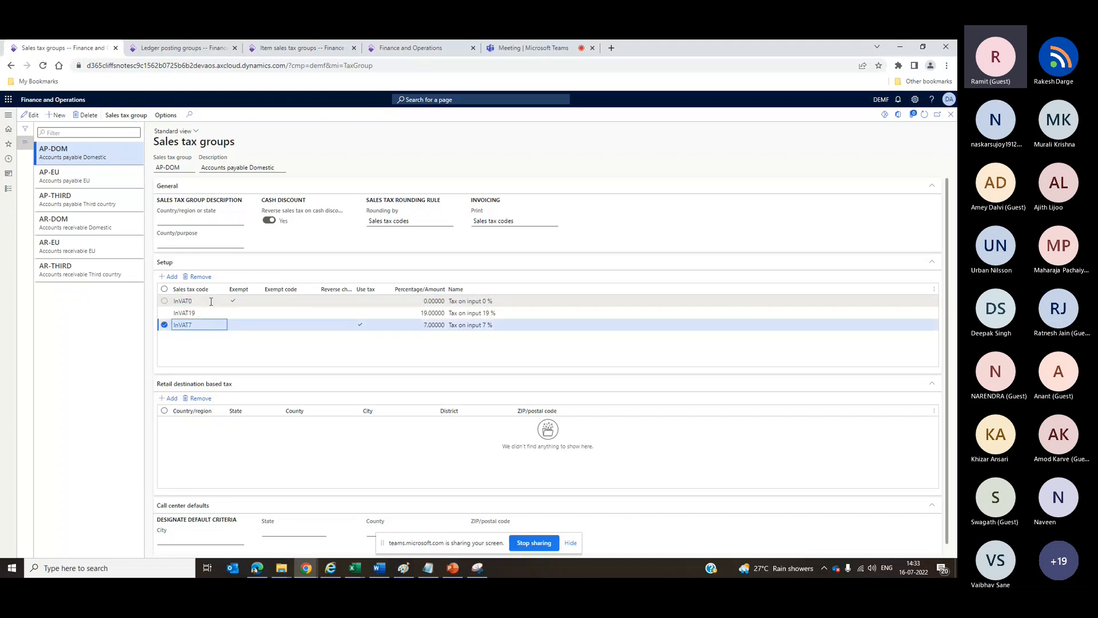
{"action": "left_click", "coordinate": [211, 302]}
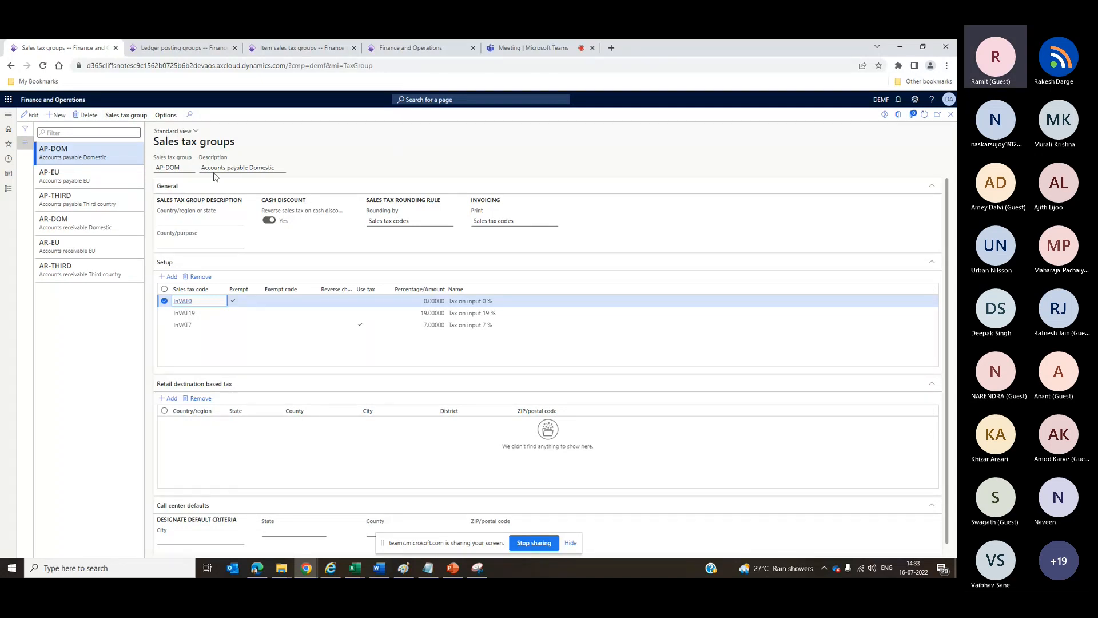
{"action": "left_click_drag", "start_coordinate": [184, 168], "coordinate": [67, 180]}
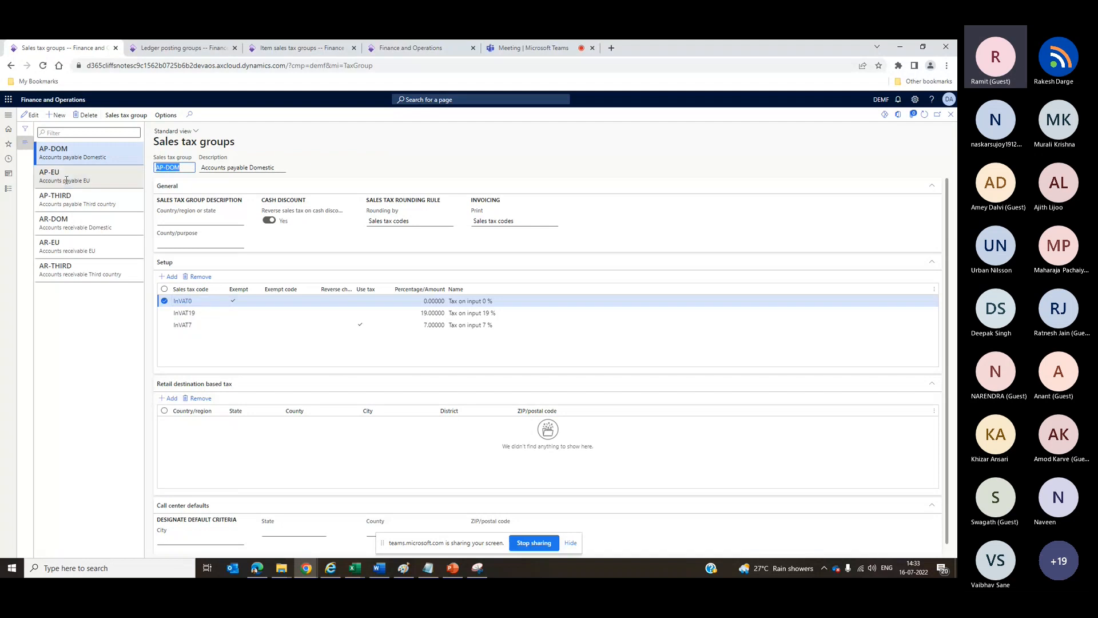
- Open the item sales tax groups and look through OA, WITHOUT and RED, ending on FULL
{"action": "left_click", "coordinate": [9, 197]}
{"action": "left_click", "coordinate": [8, 198]}
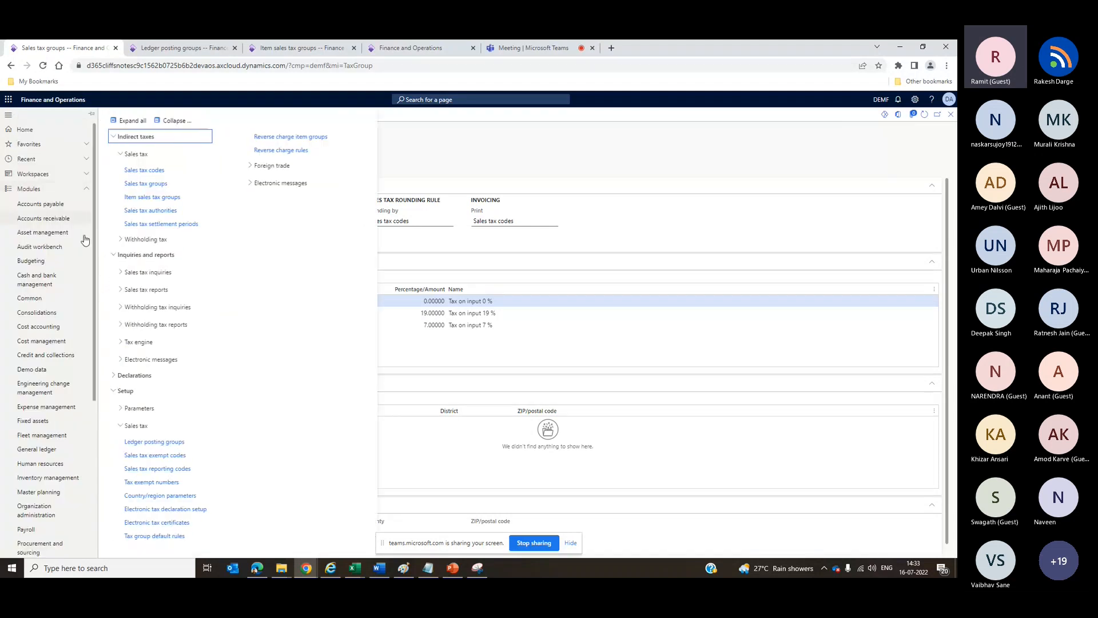
{"action": "left_click", "coordinate": [152, 196]}
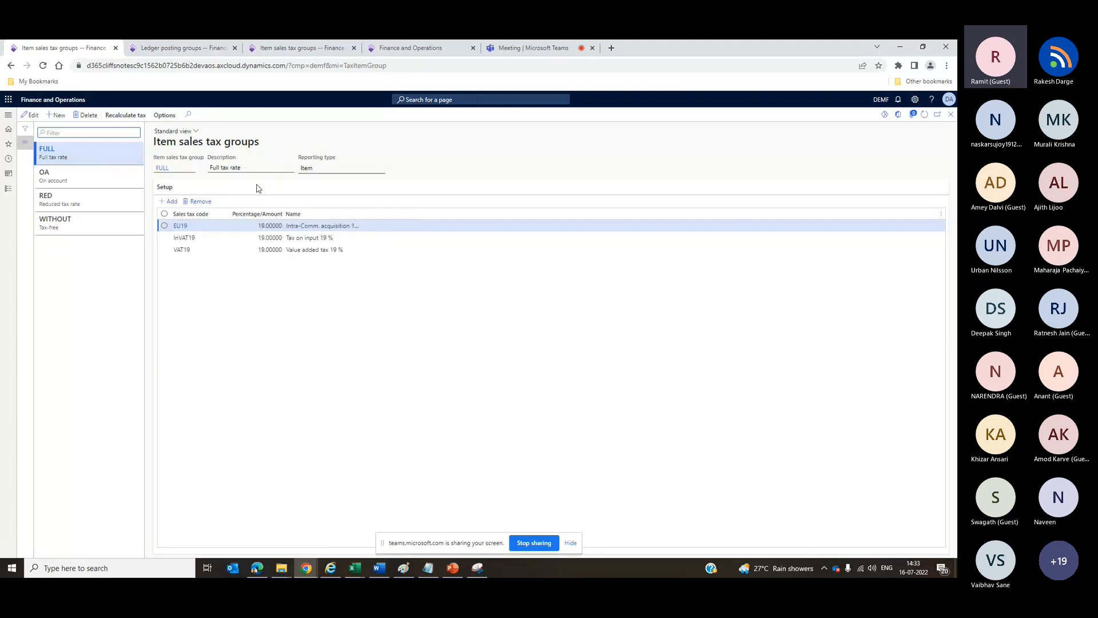
{"action": "left_click", "coordinate": [92, 176]}
{"action": "left_click", "coordinate": [92, 223]}
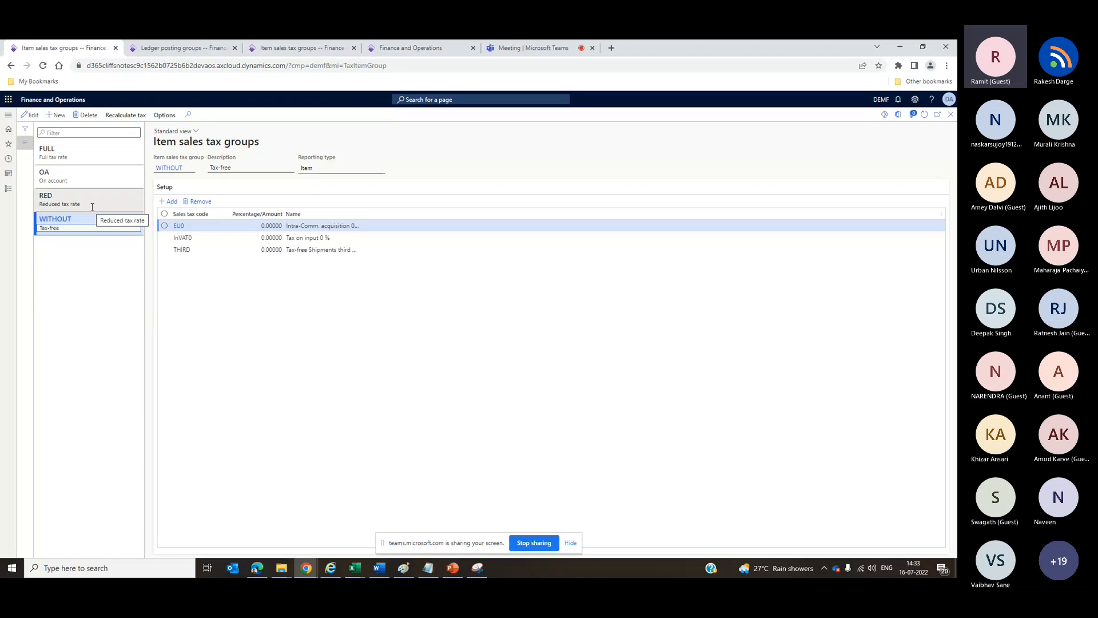
{"action": "left_click", "coordinate": [92, 207]}
{"action": "left_click", "coordinate": [96, 147]}
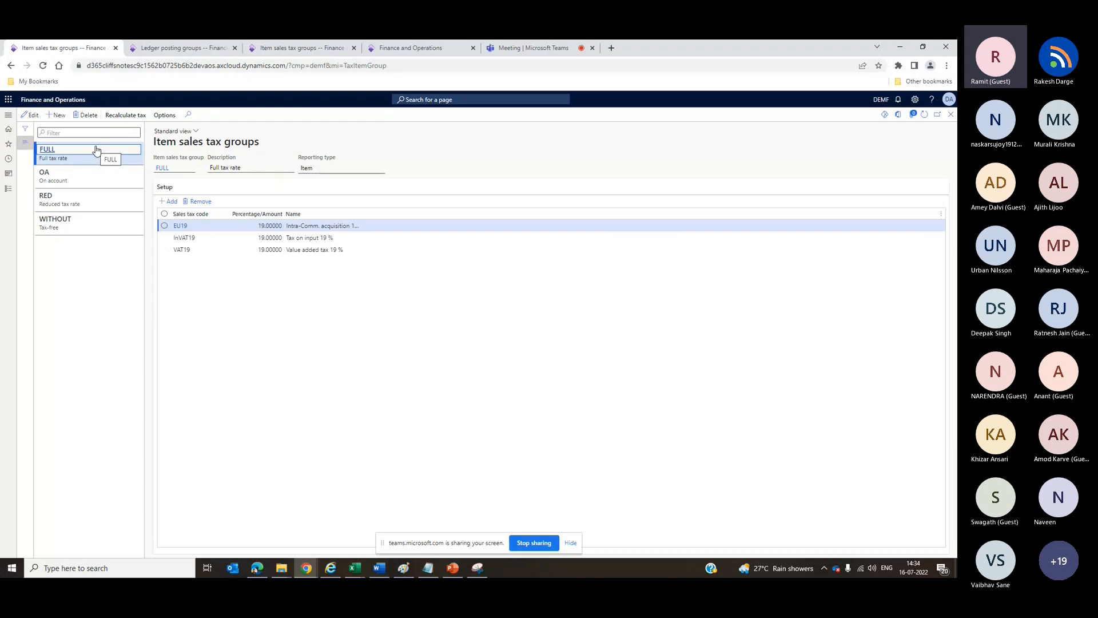
- Widen the Name column in the FULL item sales tax group and examine the EU19 code's name
{"action": "left_click", "coordinate": [203, 227]}
{"action": "left_click", "coordinate": [314, 225]}
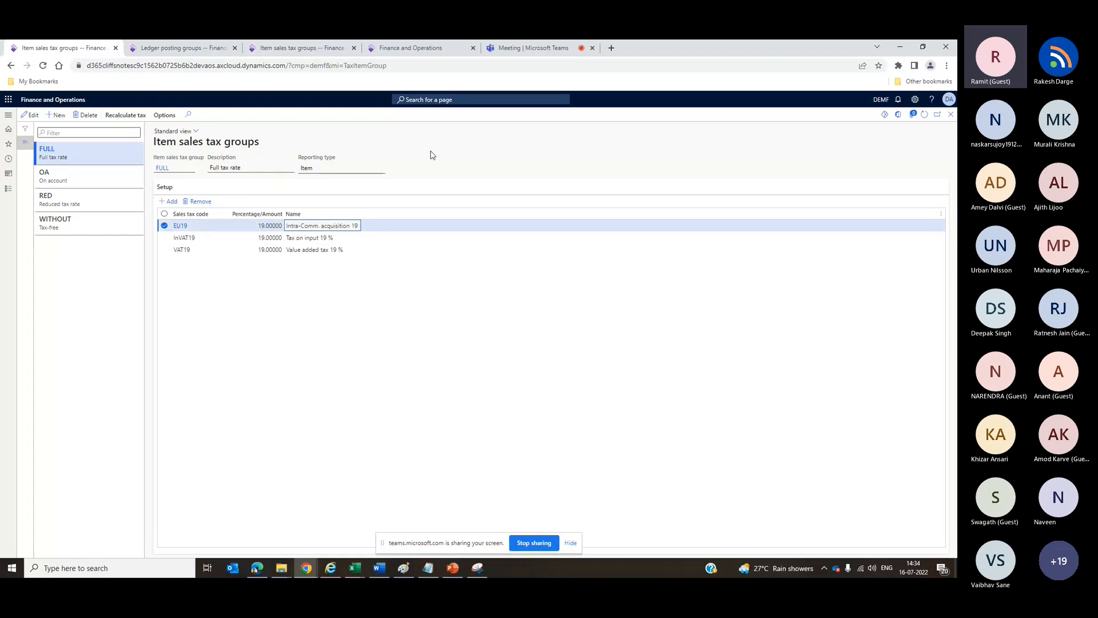
{"action": "left_click", "coordinate": [391, 152]}
{"action": "left_click_drag", "start_coordinate": [360, 216], "coordinate": [478, 215]}
{"action": "left_click", "coordinate": [411, 227]}
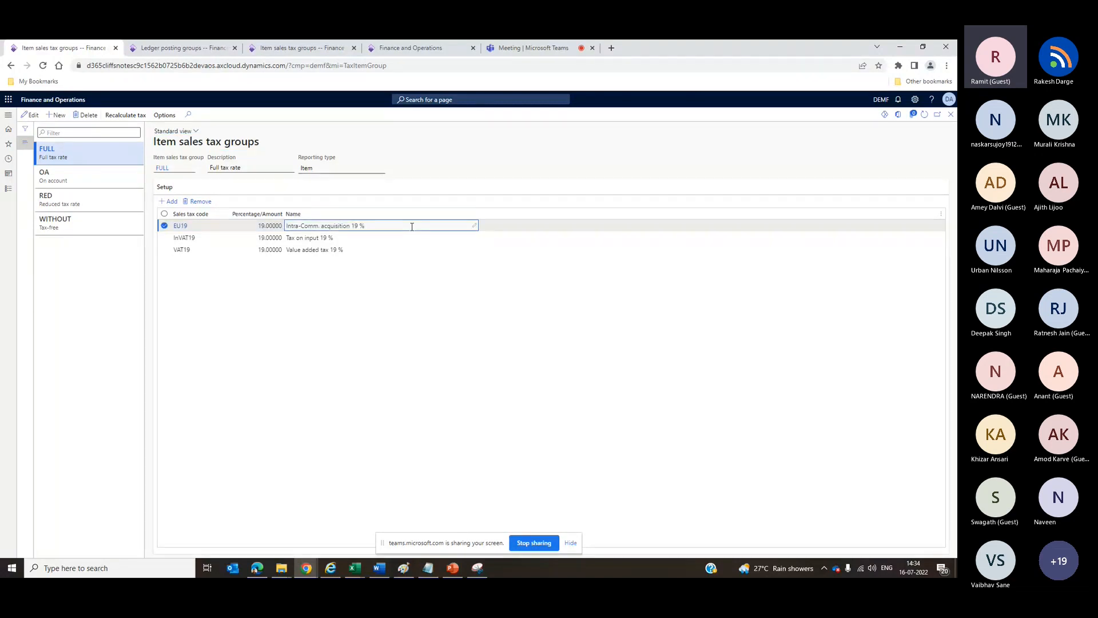
{"action": "left_click", "coordinate": [474, 131]}
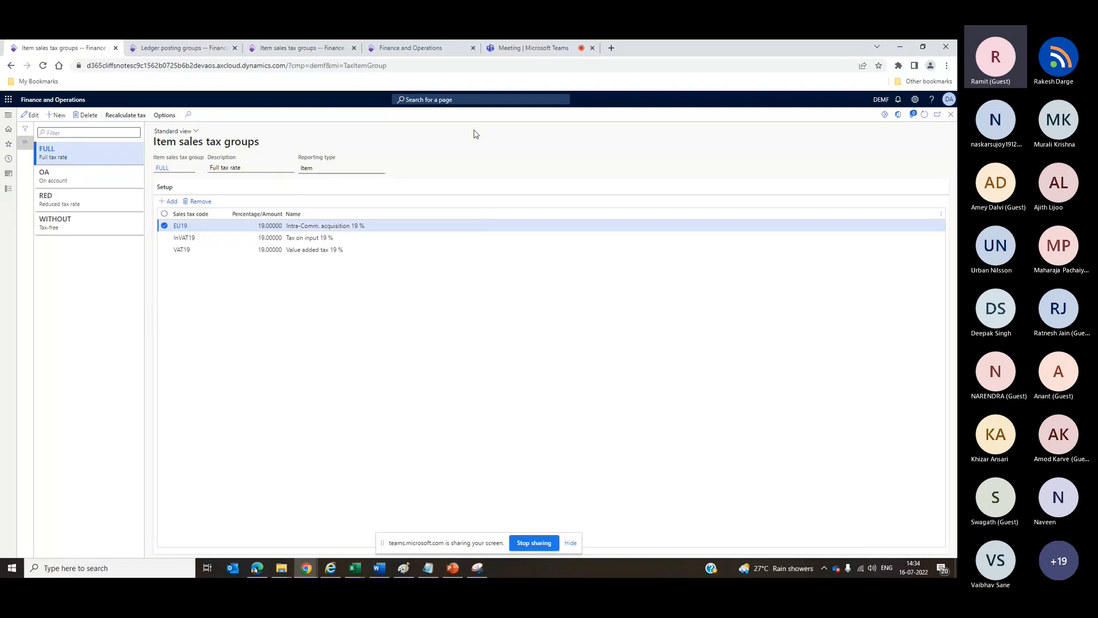
{"action": "left_click", "coordinate": [380, 226]}
{"action": "left_click", "coordinate": [518, 171]}
{"action": "left_click", "coordinate": [414, 223]}
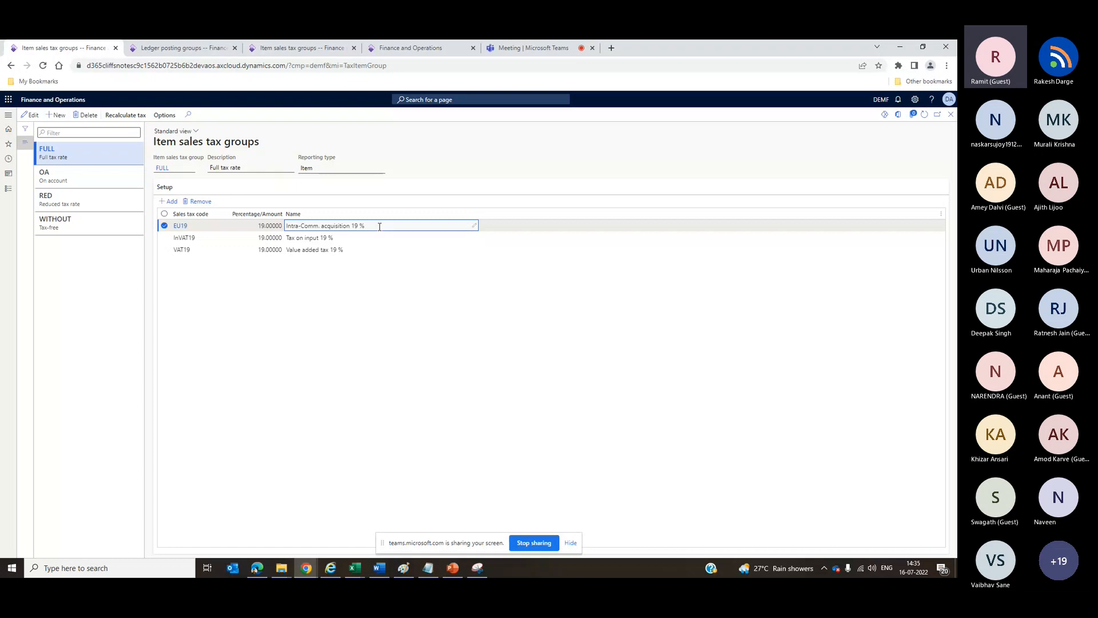
- Expand Sales tax inquiries, Sales tax reports and Electronic messages in the Tax module and examine their pages
{"action": "left_click", "coordinate": [10, 196]}
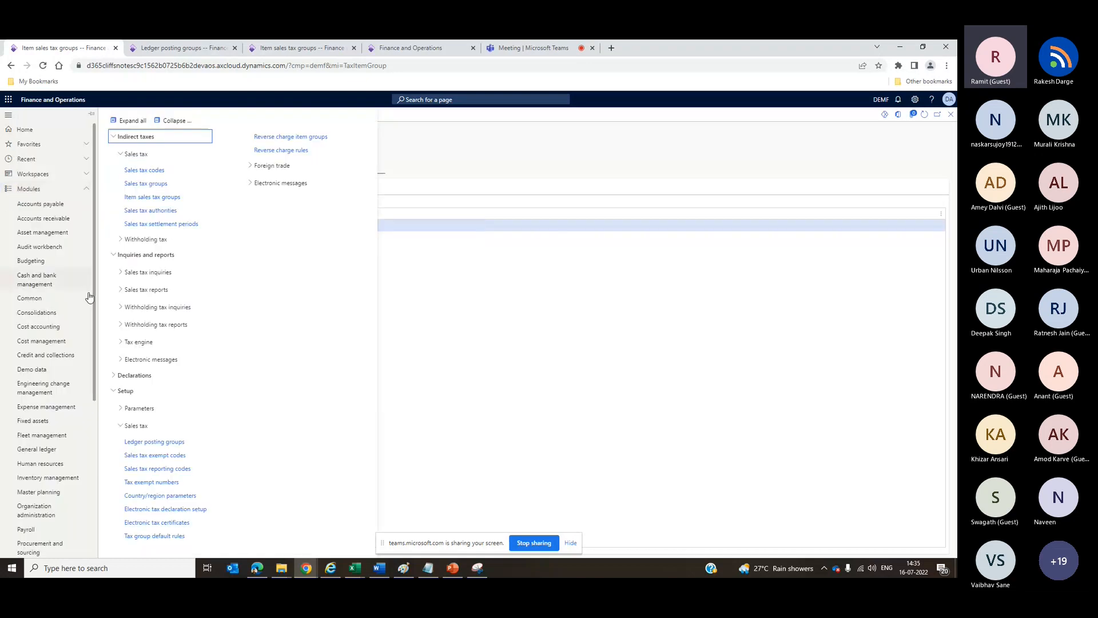
{"action": "left_click_drag", "start_coordinate": [89, 297], "coordinate": [90, 505]}
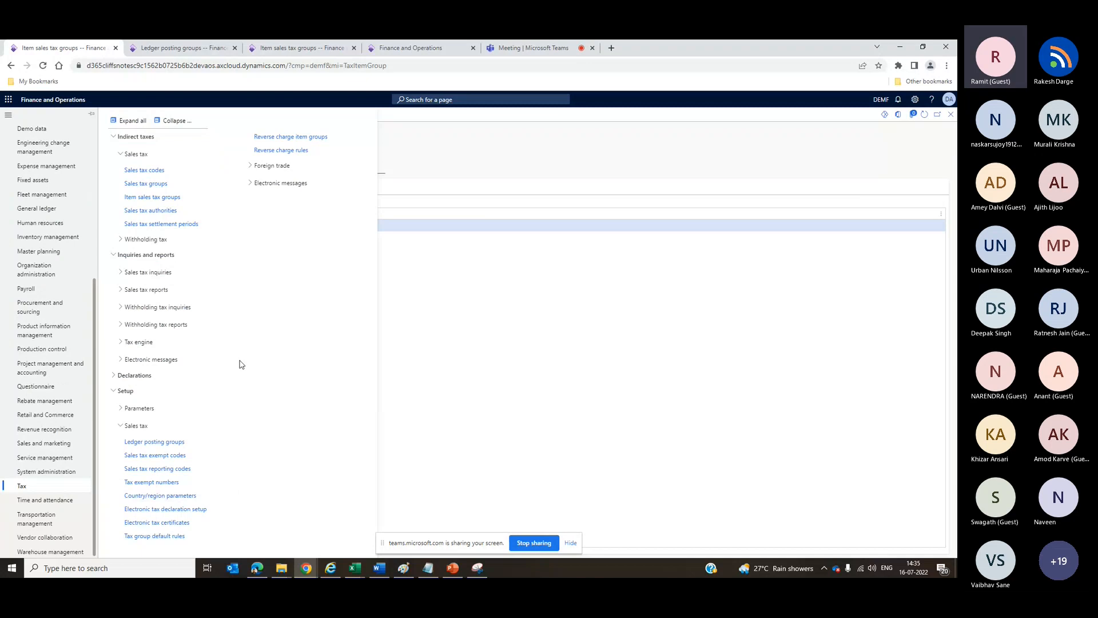
{"action": "left_click", "coordinate": [123, 273]}
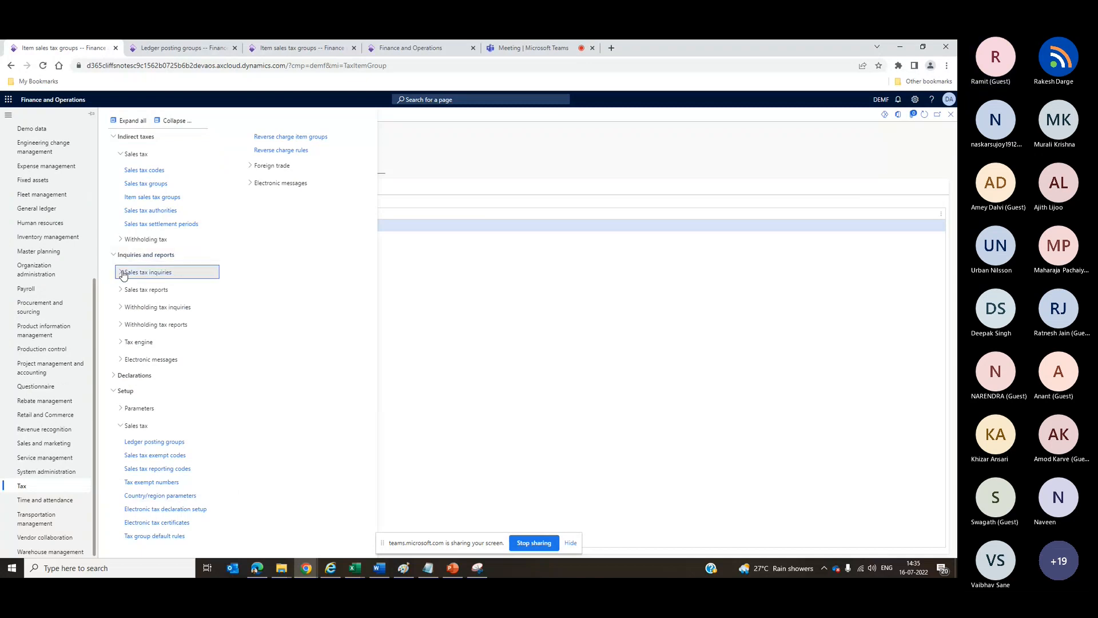
{"action": "left_click", "coordinate": [121, 332]}
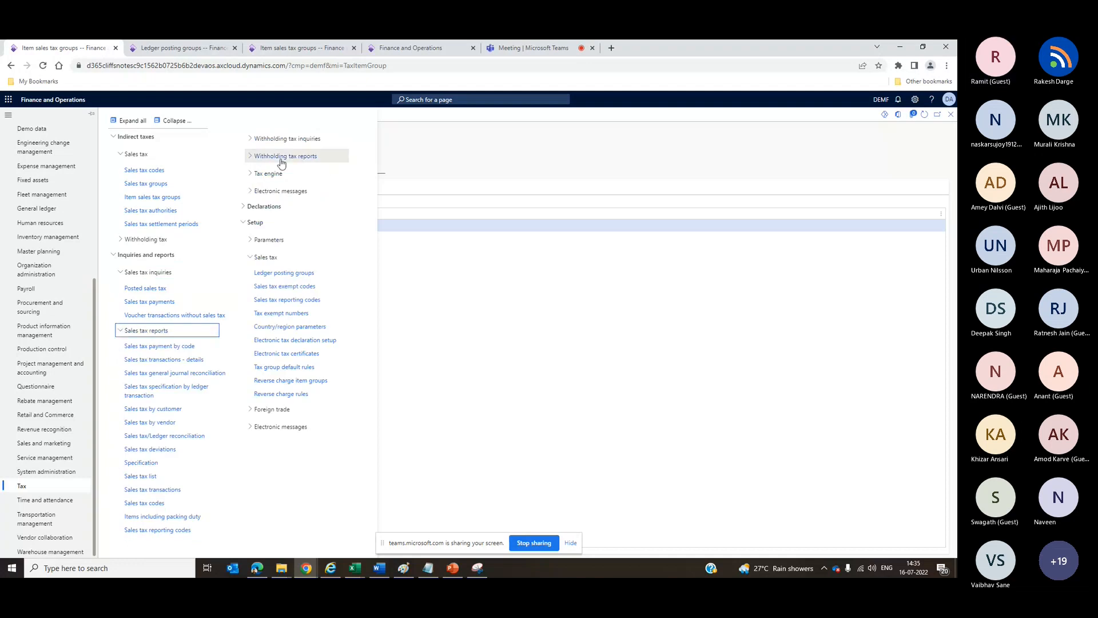
{"action": "left_click", "coordinate": [252, 193]}
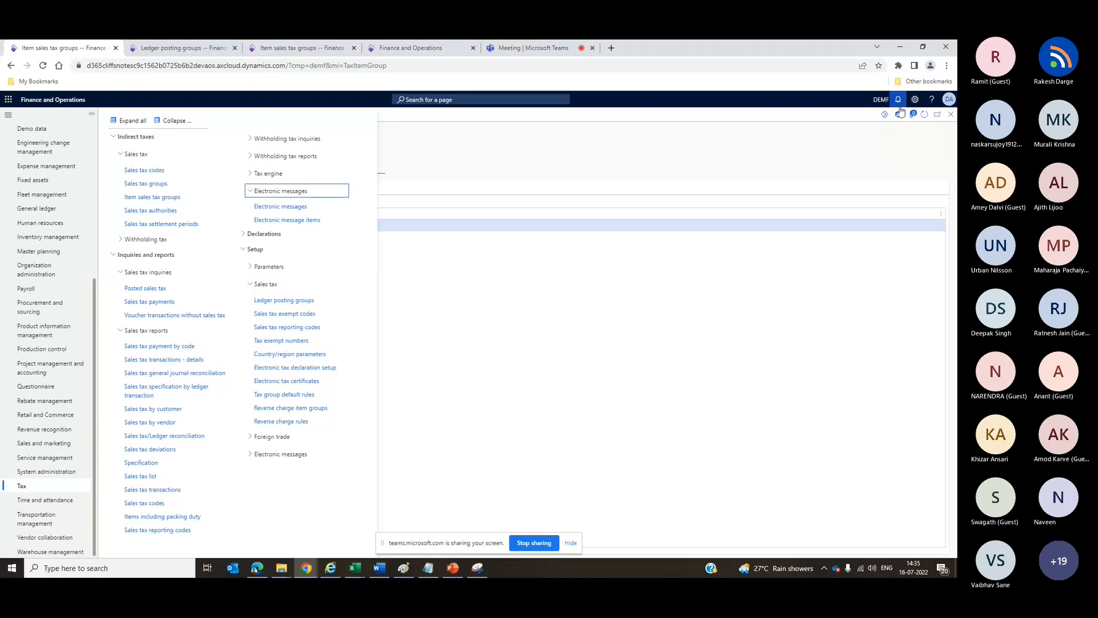
- Search the pages for "intra", clear the search and select the VAT19 code in the FULL group
{"action": "left_click", "coordinate": [428, 100]}
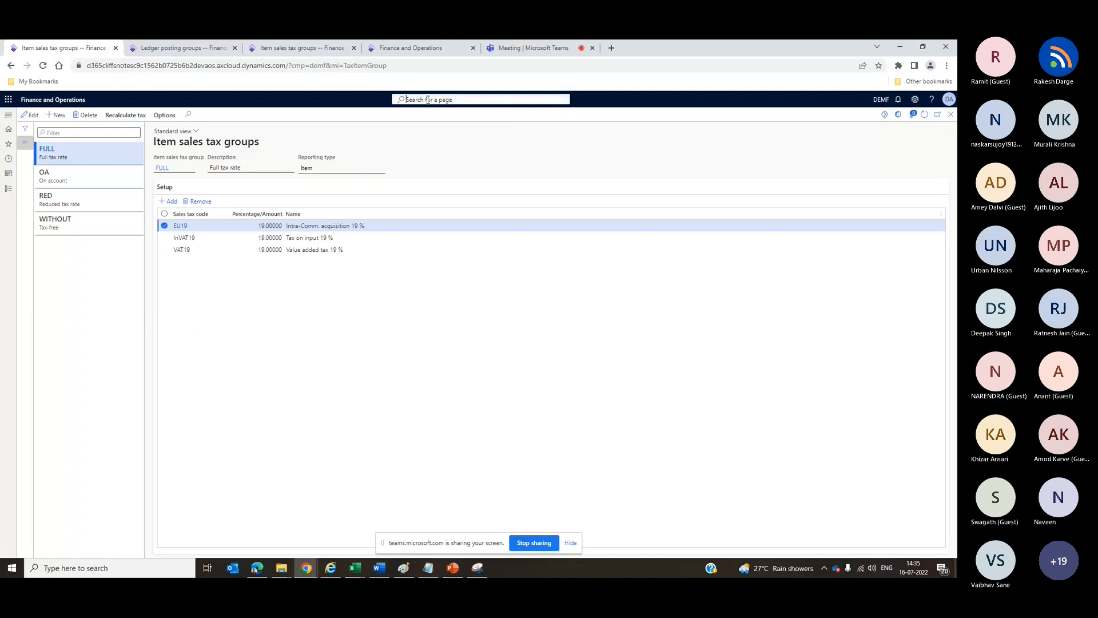
{"action": "type", "text": "intra"}
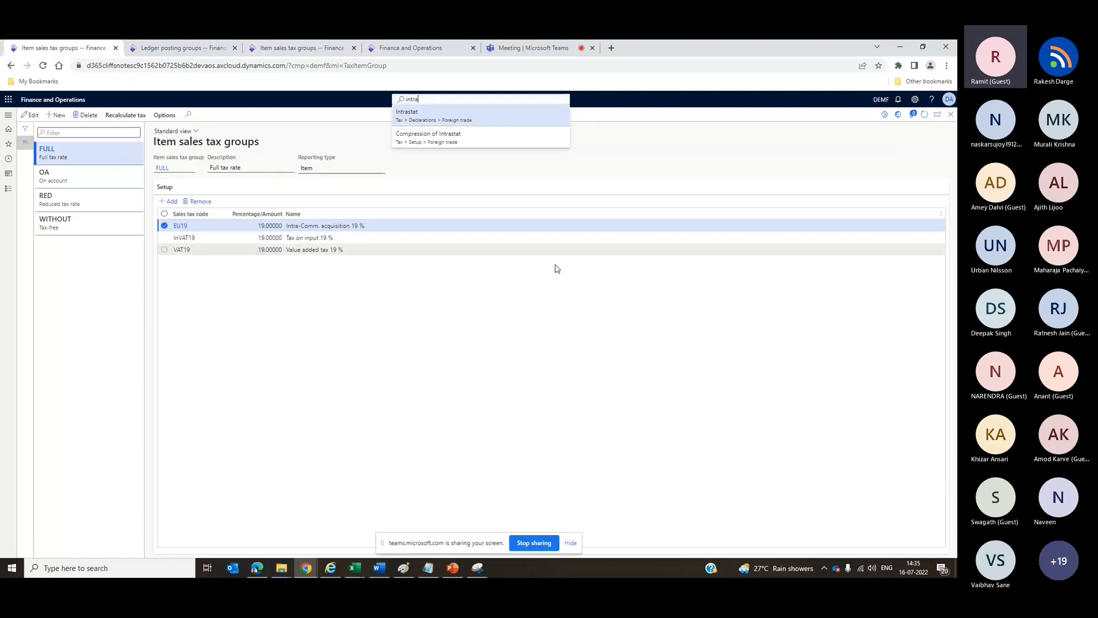
{"action": "left_click", "coordinate": [505, 227]}
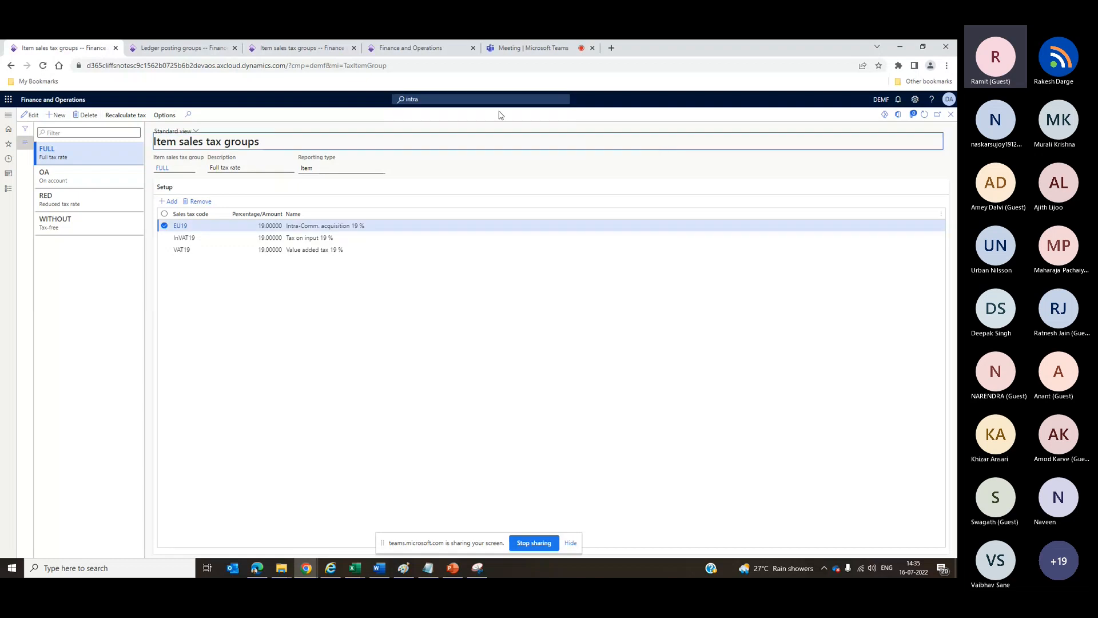
{"action": "double_click", "coordinate": [457, 99]}
{"action": "key", "text": "BackSpace"}
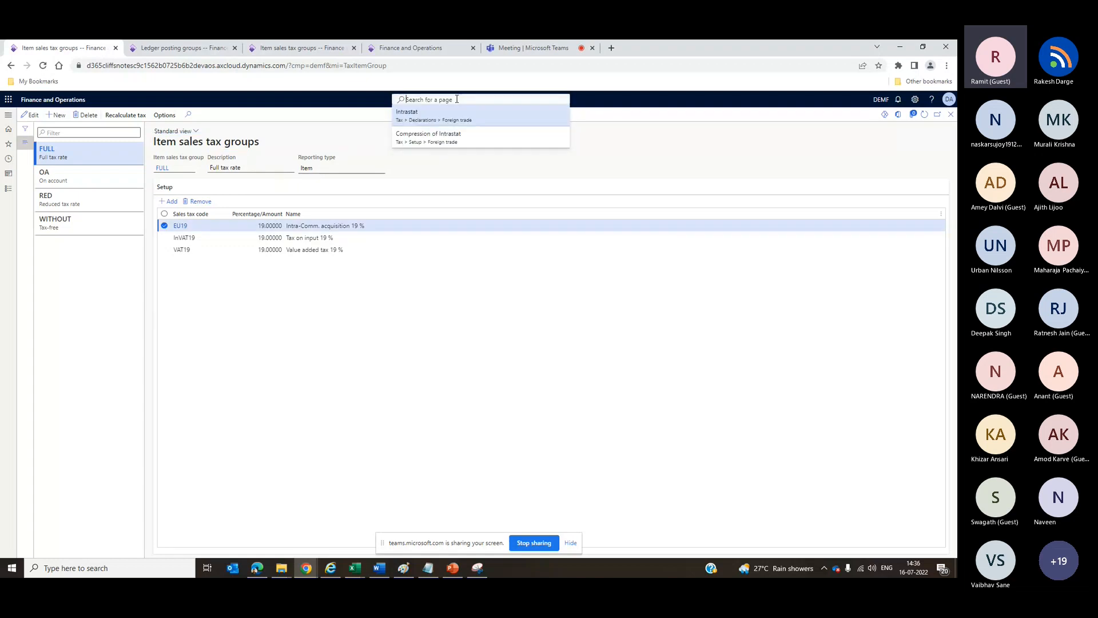
{"action": "left_click", "coordinate": [515, 150]}
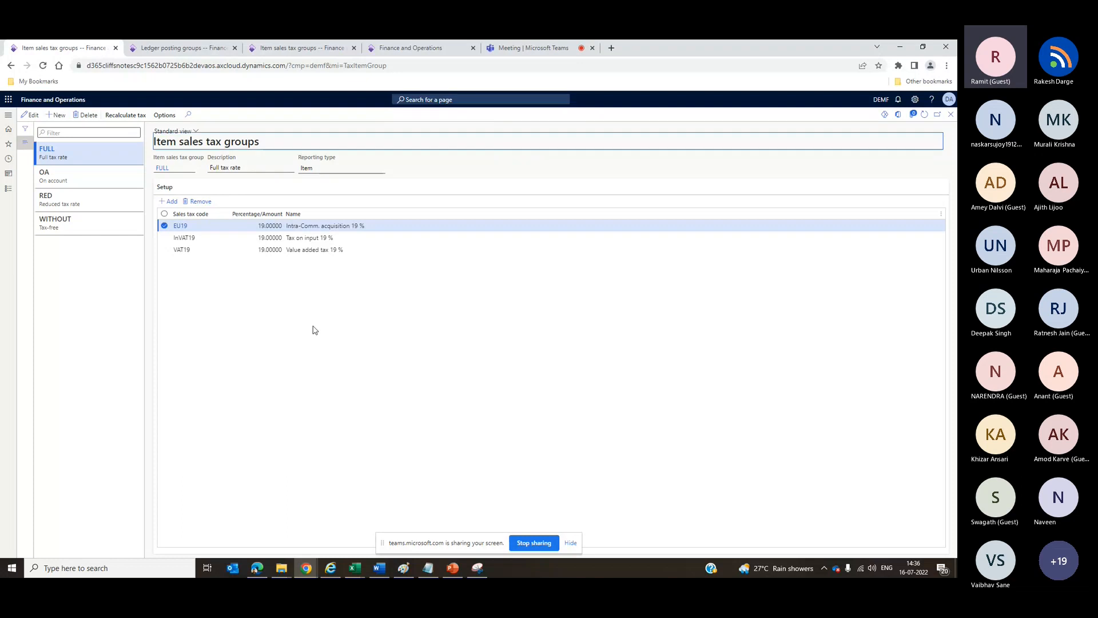
{"action": "left_click", "coordinate": [347, 250]}
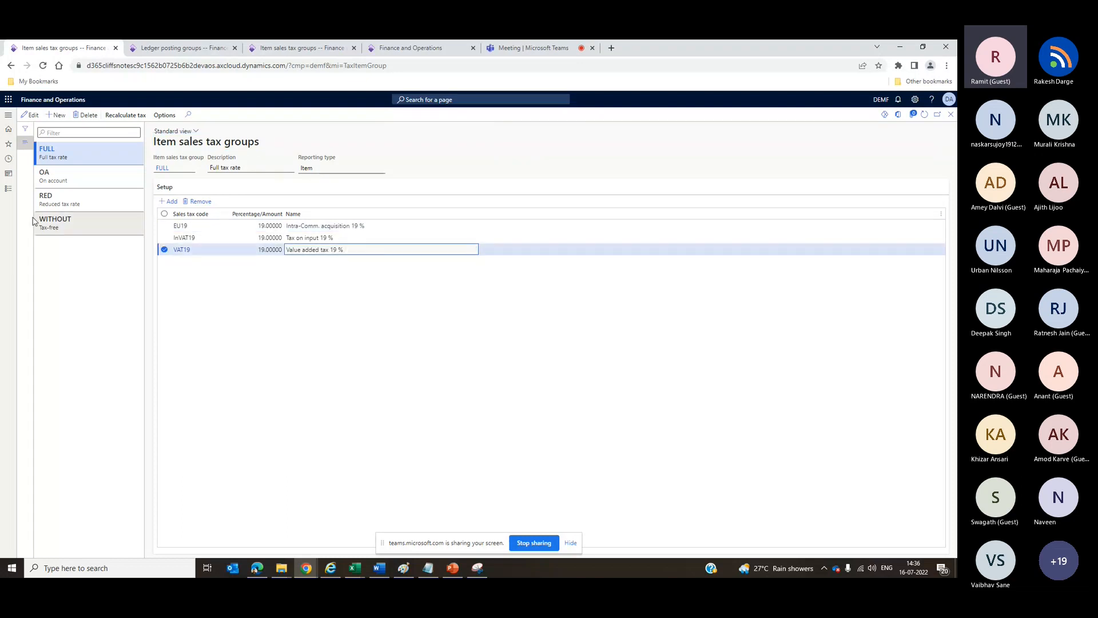
- Open the sales tax authorities and examine the vendor account assigned to the Berlin tax authority
{"action": "left_click", "coordinate": [2, 191]}
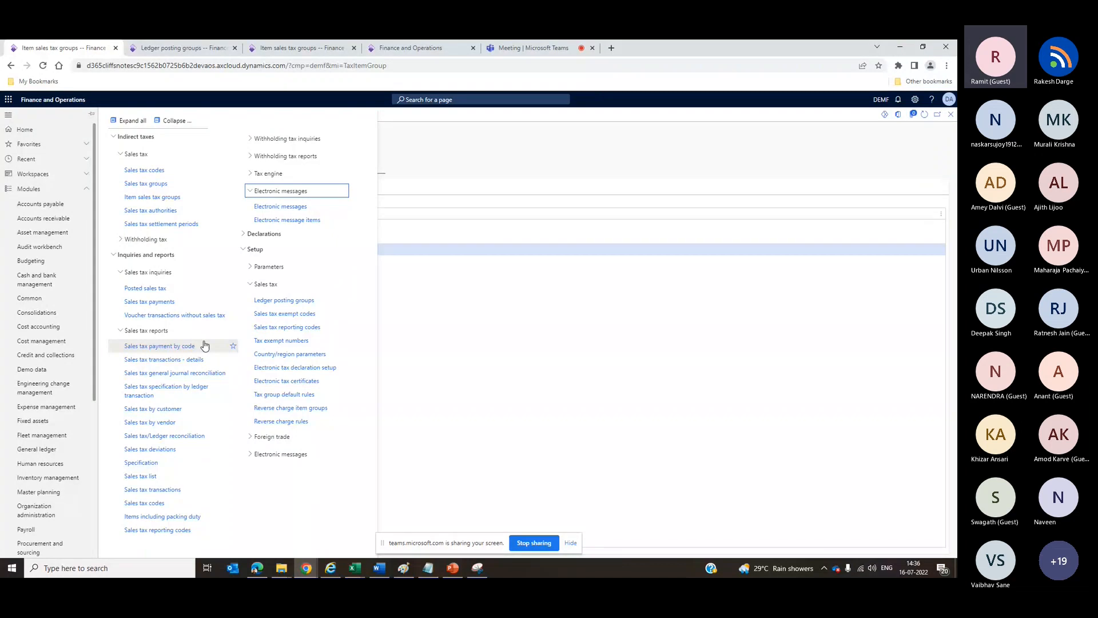
{"action": "left_click", "coordinate": [151, 209]}
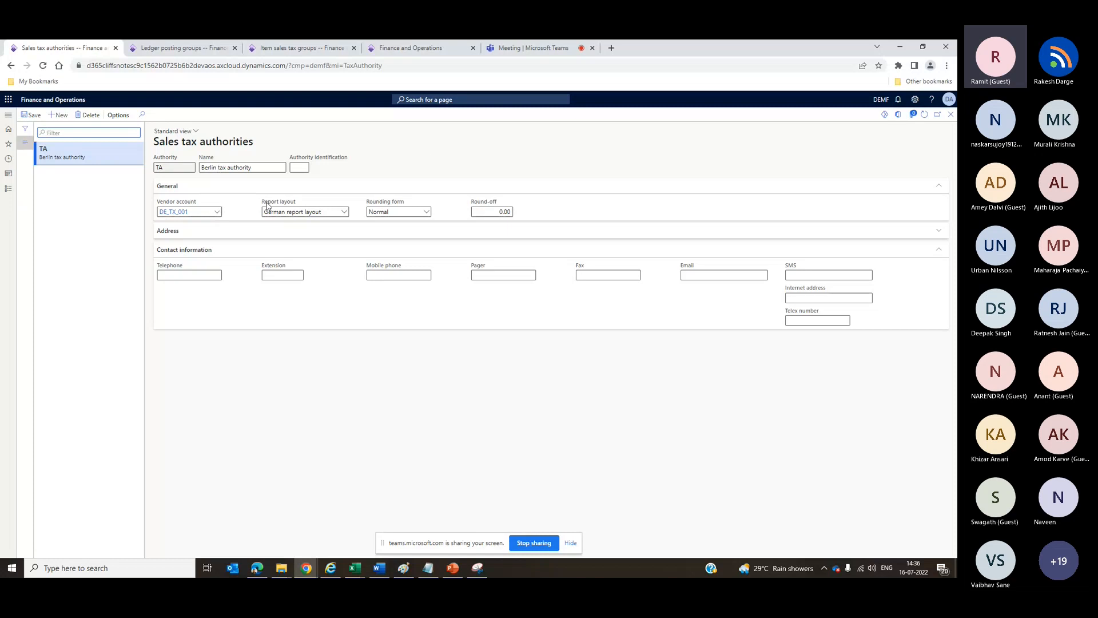
{"action": "left_click", "coordinate": [208, 212]}
{"action": "left_click", "coordinate": [449, 150]}
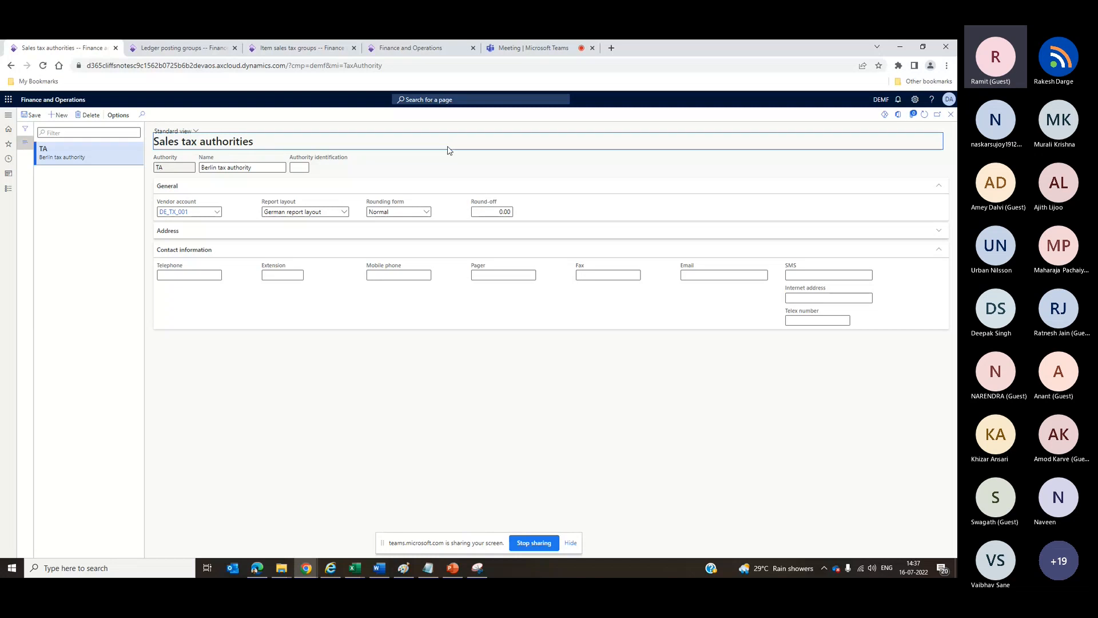
- Expand the Tax module's sales tax declarations and open Report sales tax for settlement period
{"action": "left_click", "coordinate": [9, 191]}
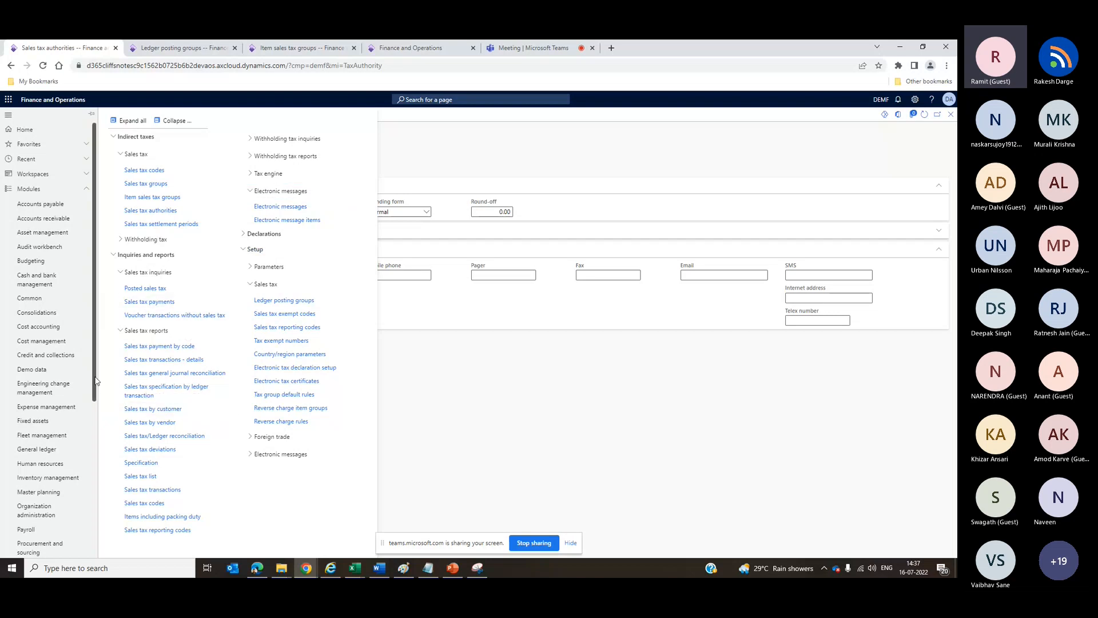
{"action": "left_click_drag", "start_coordinate": [96, 381], "coordinate": [156, 526]}
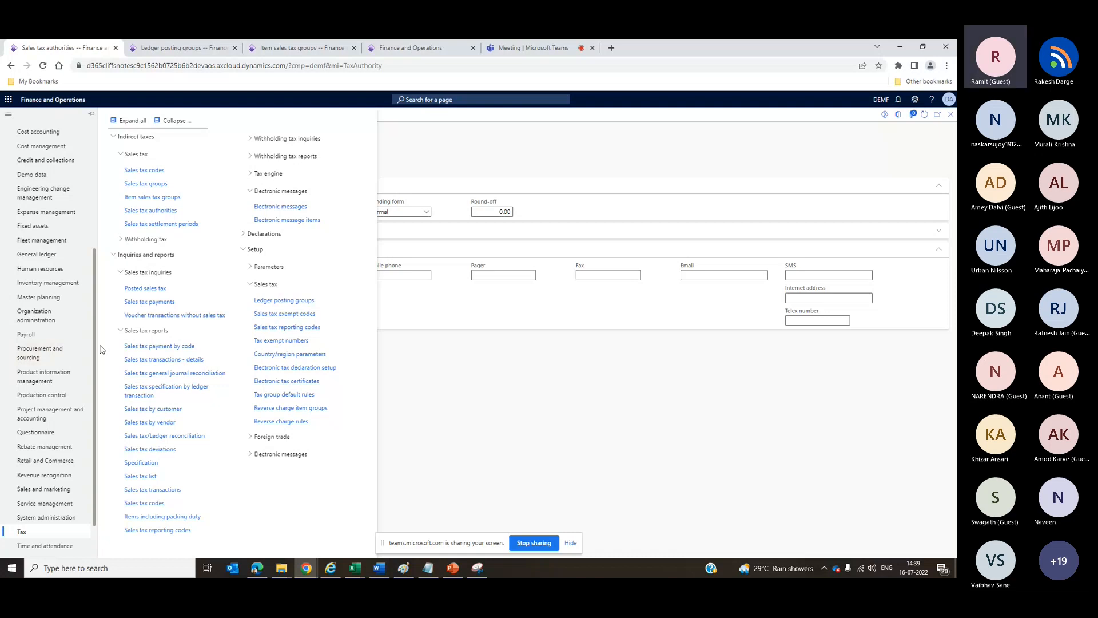
{"action": "left_click", "coordinate": [242, 234]}
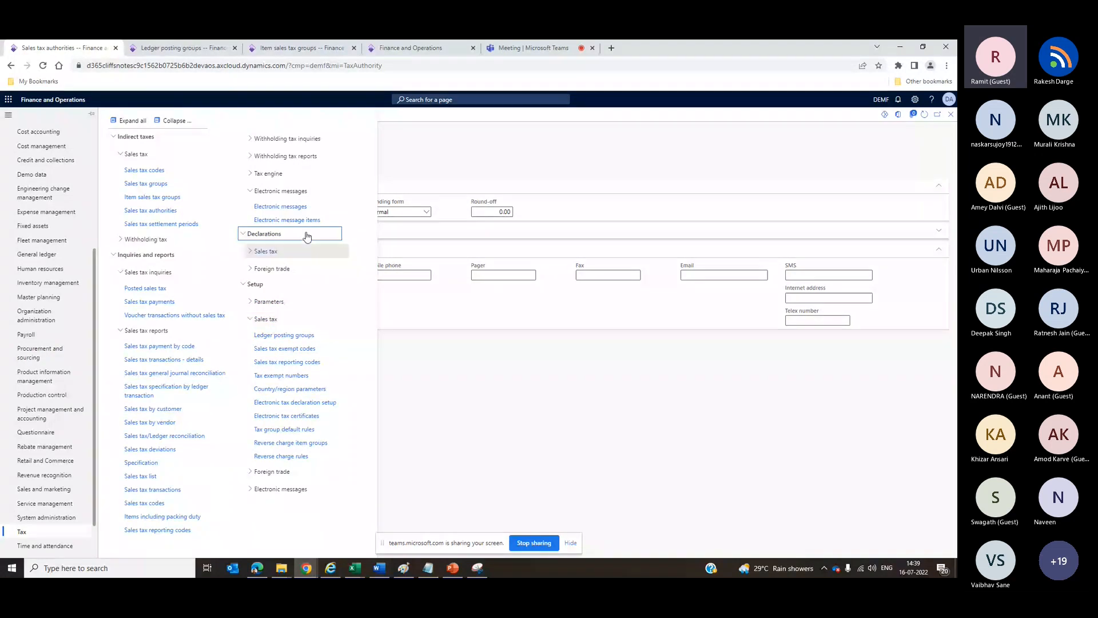
{"action": "left_click", "coordinate": [242, 234]}
{"action": "left_click", "coordinate": [243, 234]}
{"action": "left_click", "coordinate": [255, 251]}
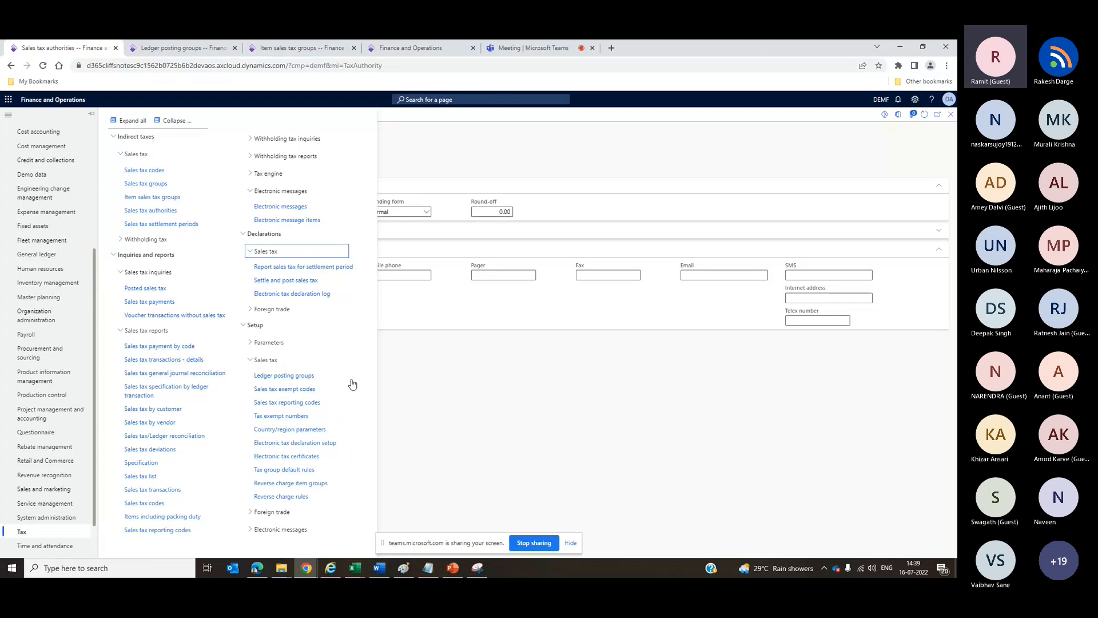
{"action": "left_click", "coordinate": [269, 271]}
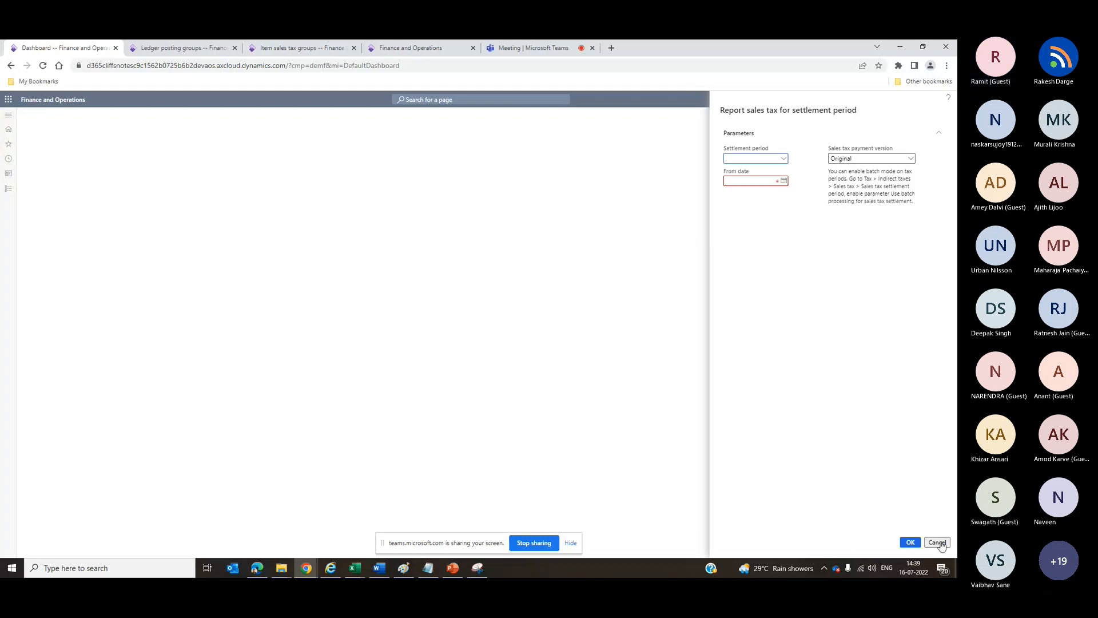
{"action": "left_click", "coordinate": [584, 429]}
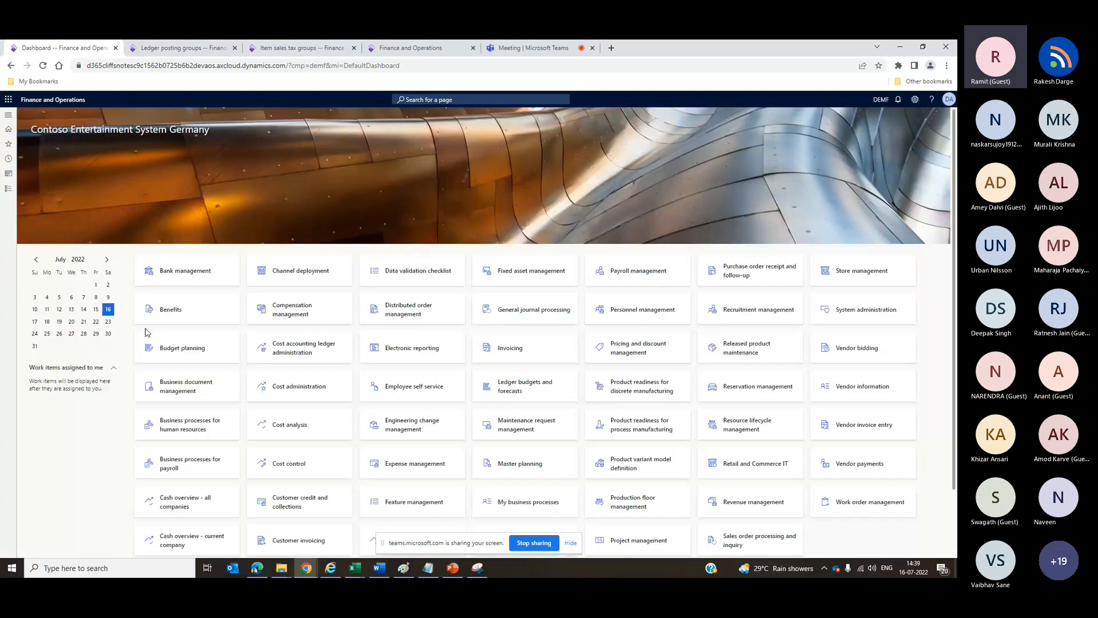
{"action": "left_click", "coordinate": [9, 190]}
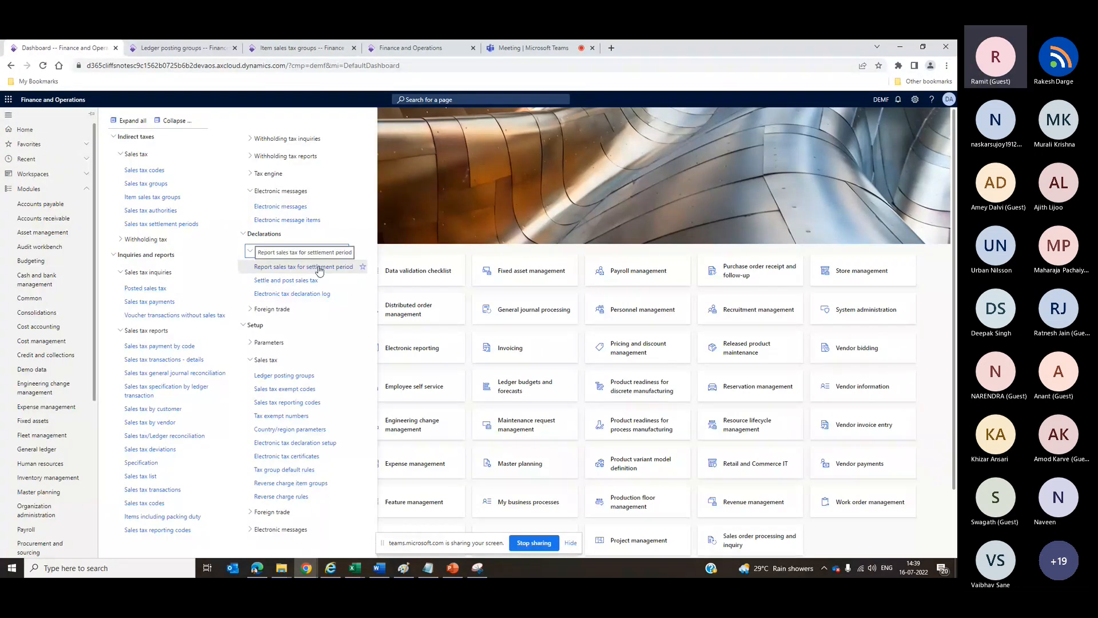
{"action": "left_click", "coordinate": [320, 269]}
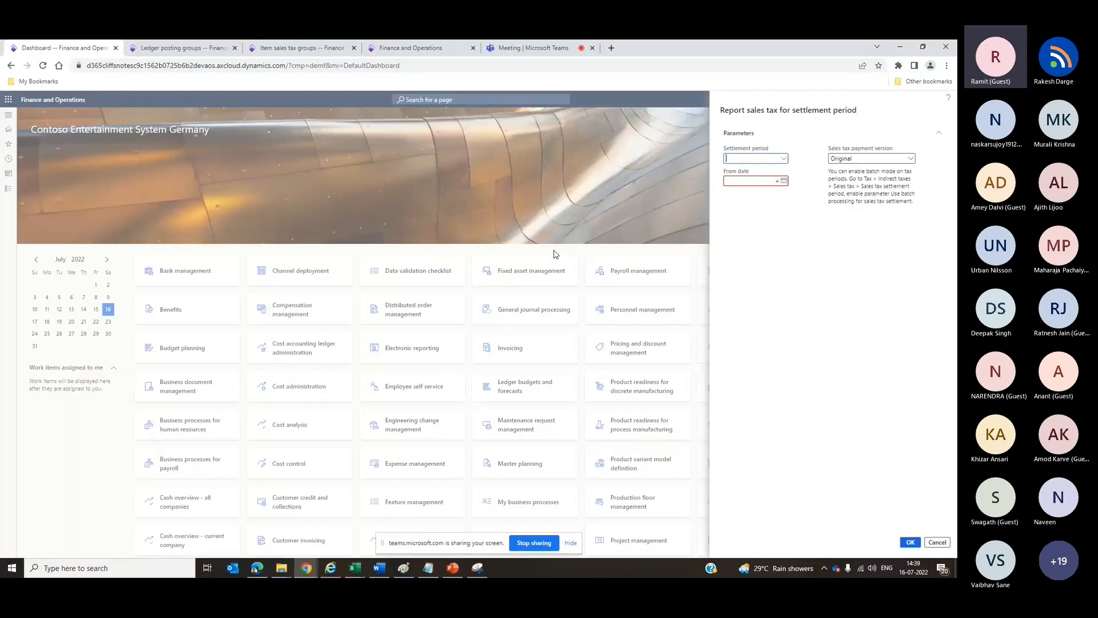
{"action": "left_click", "coordinate": [784, 159]}
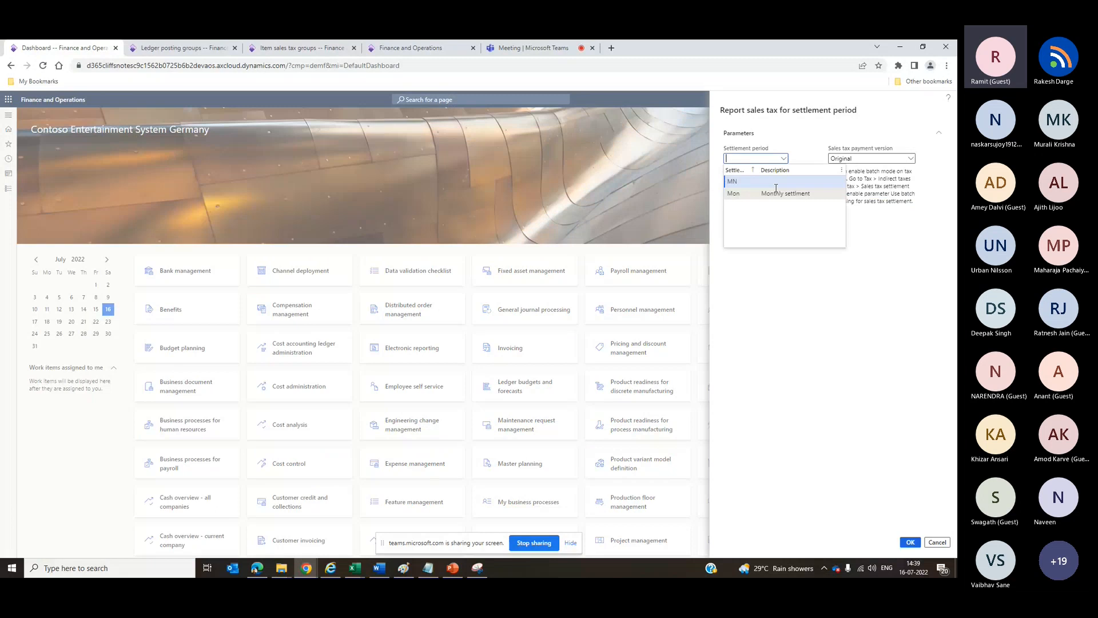
{"action": "left_click", "coordinate": [744, 194]}
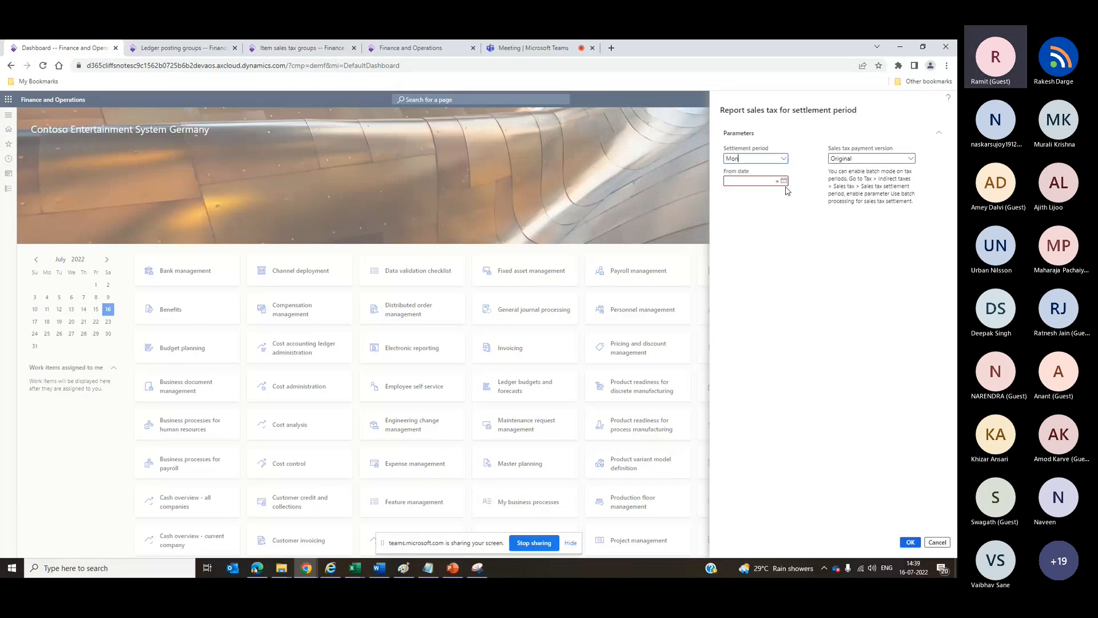
{"action": "left_click", "coordinate": [784, 182]}
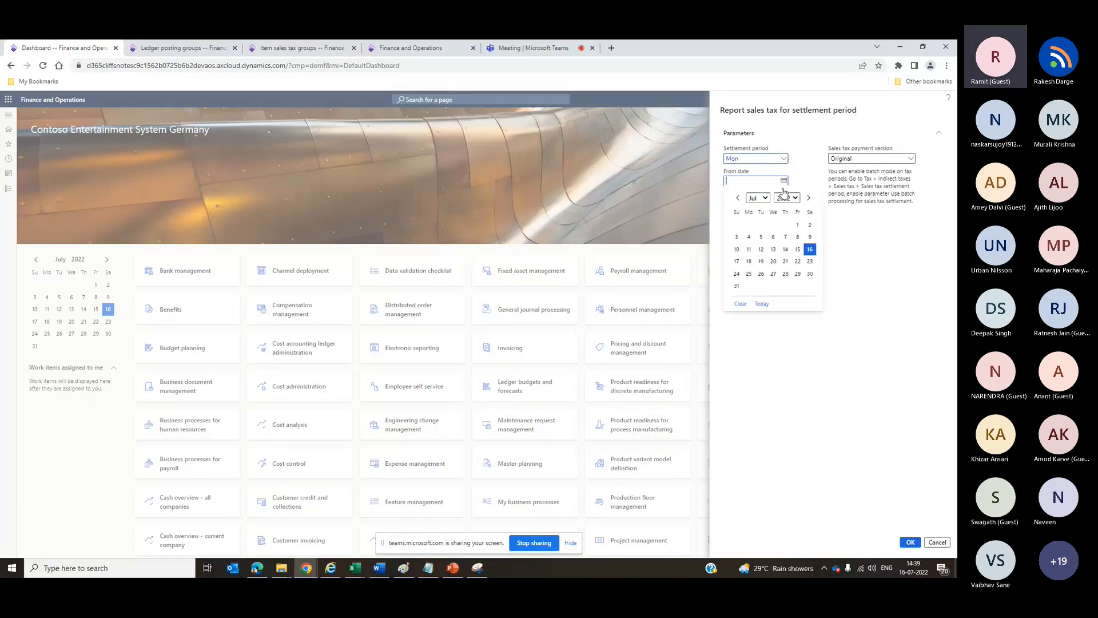
{"action": "left_click", "coordinate": [796, 226]}
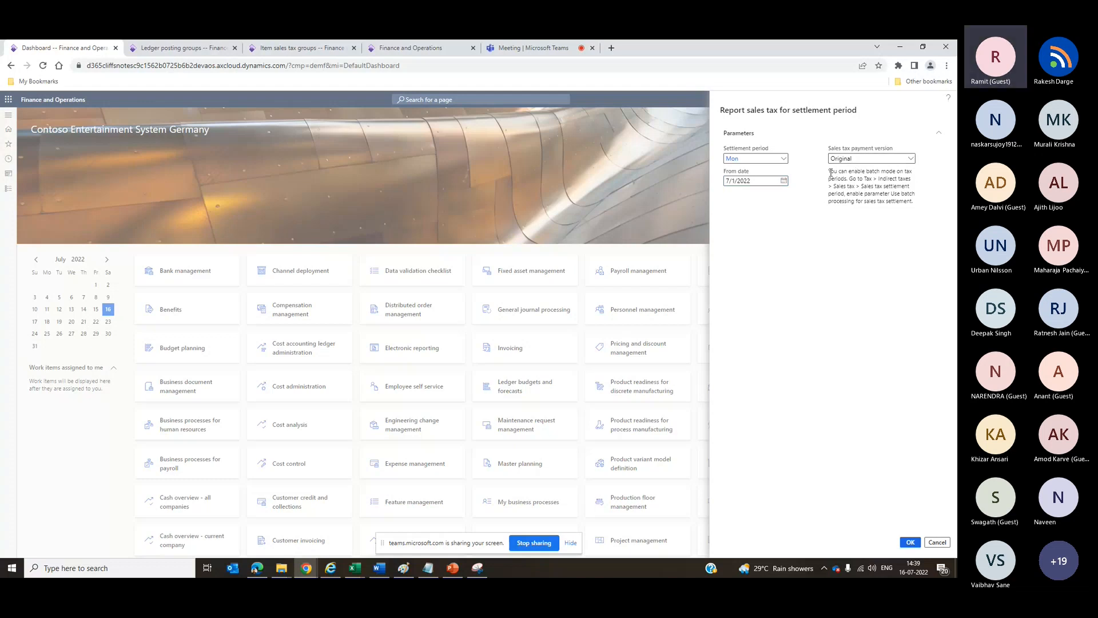
{"action": "left_click_drag", "start_coordinate": [830, 173], "coordinate": [915, 205]}
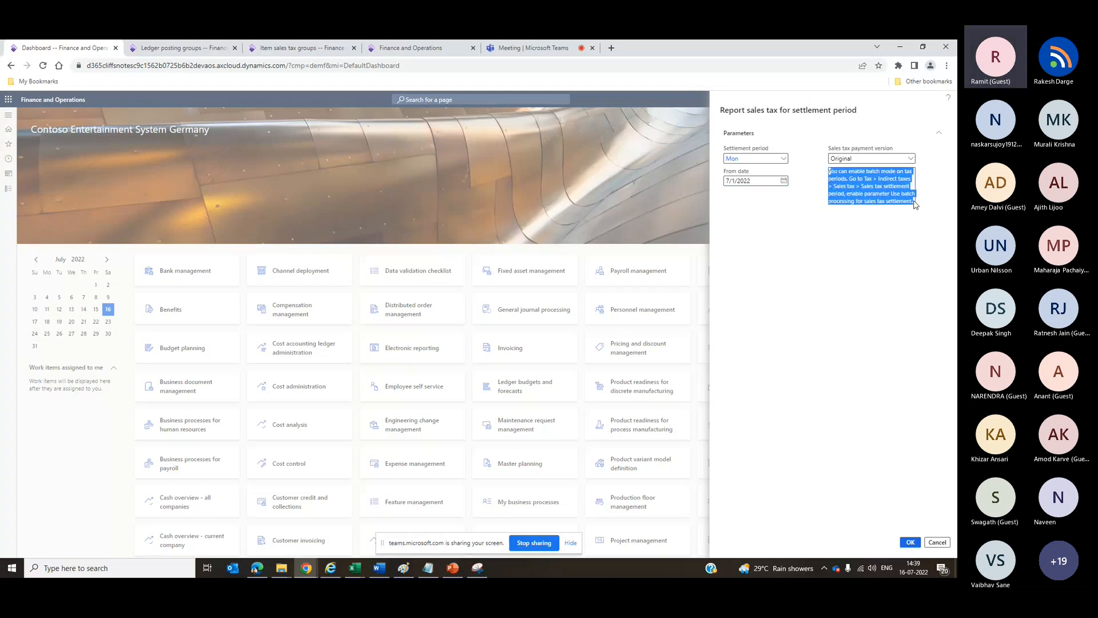
{"action": "left_click", "coordinate": [859, 254]}
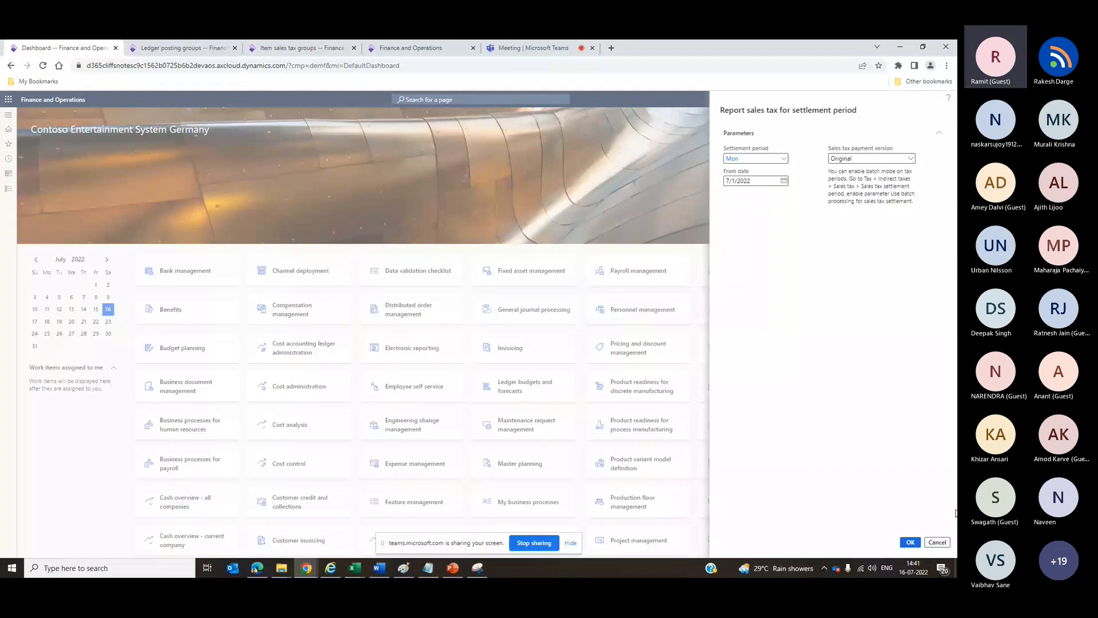
{"action": "left_click", "coordinate": [937, 542]}
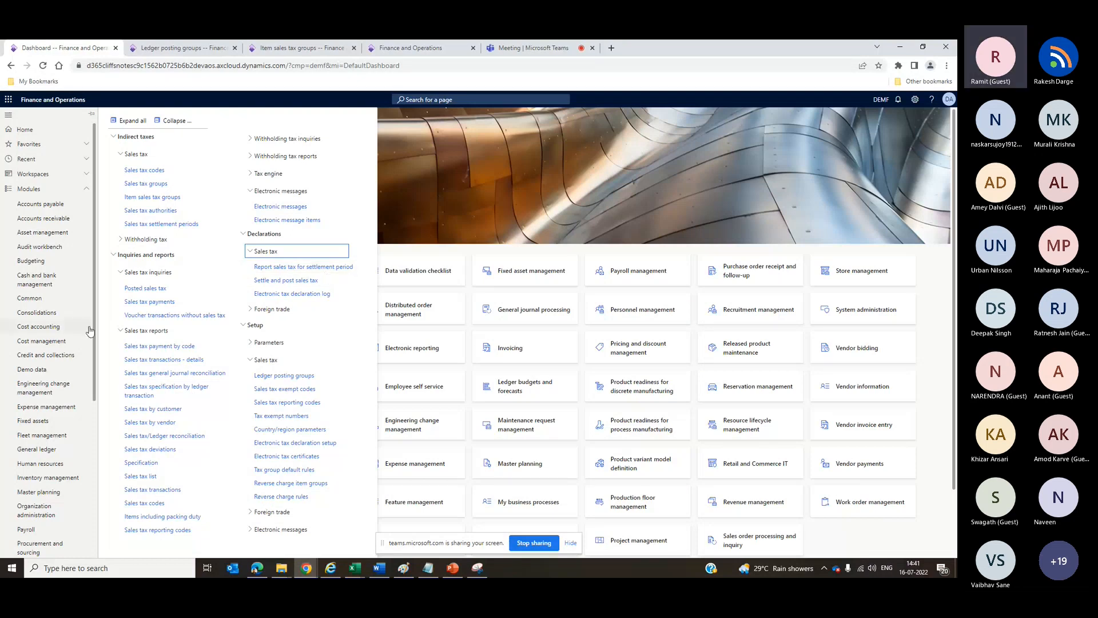
- Open the General ledger parameters and examine the sales tax settings and tax options, including the Include corrections option
{"action": "left_click_drag", "start_coordinate": [93, 332], "coordinate": [98, 407]}
{"action": "left_click", "coordinate": [48, 336]}
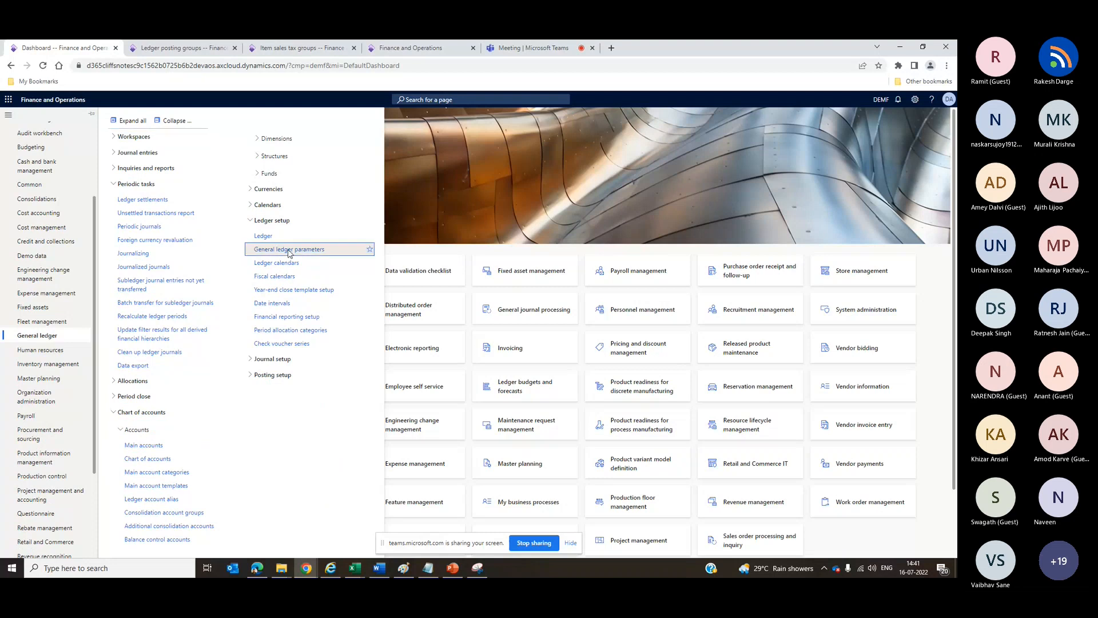
{"action": "left_click", "coordinate": [289, 250]}
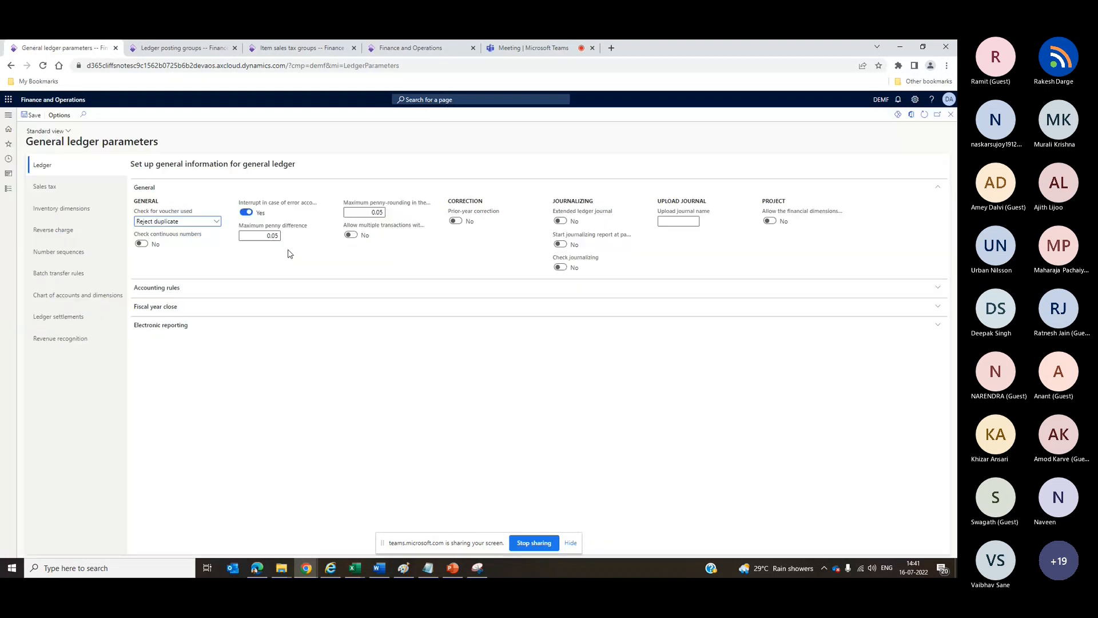
{"action": "left_click", "coordinate": [87, 197]}
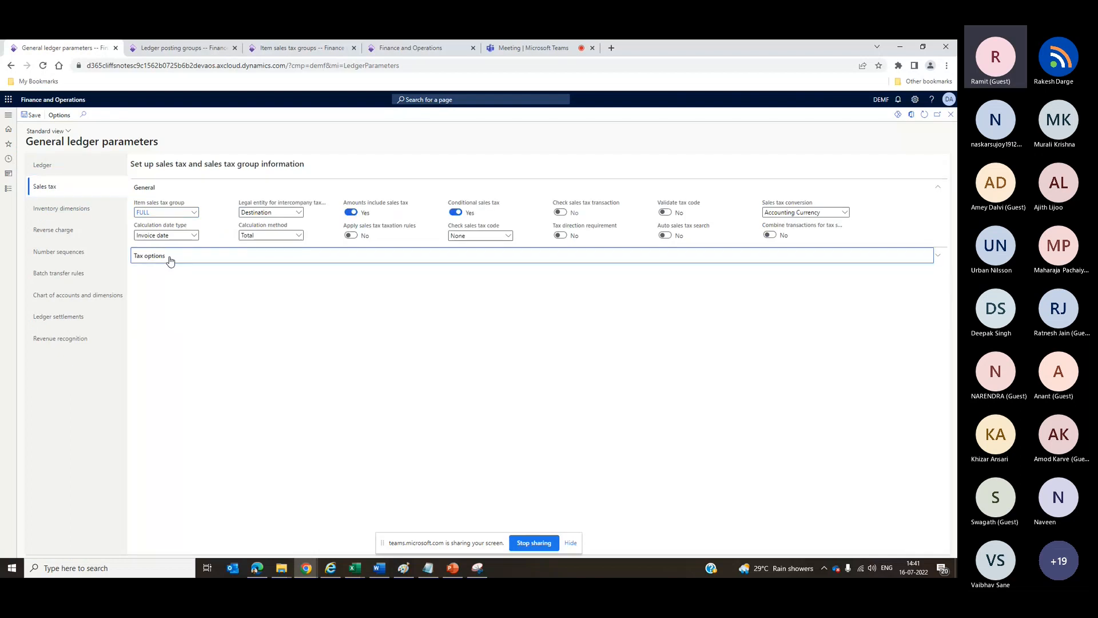
{"action": "left_click", "coordinate": [170, 261]}
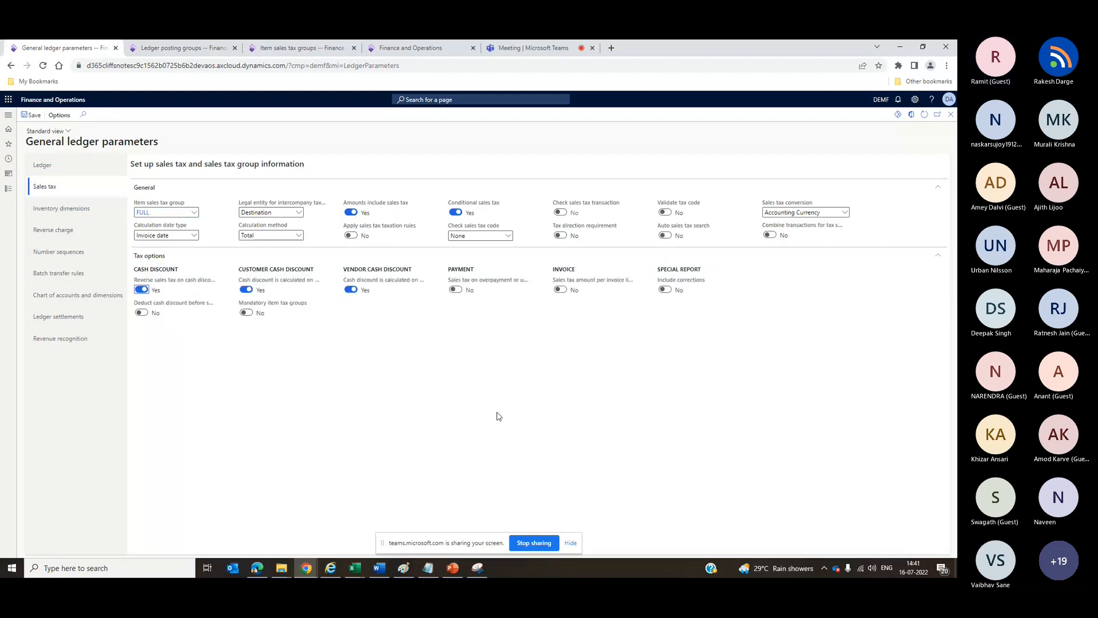
{"action": "mouse_move", "coordinate": [679, 284]}
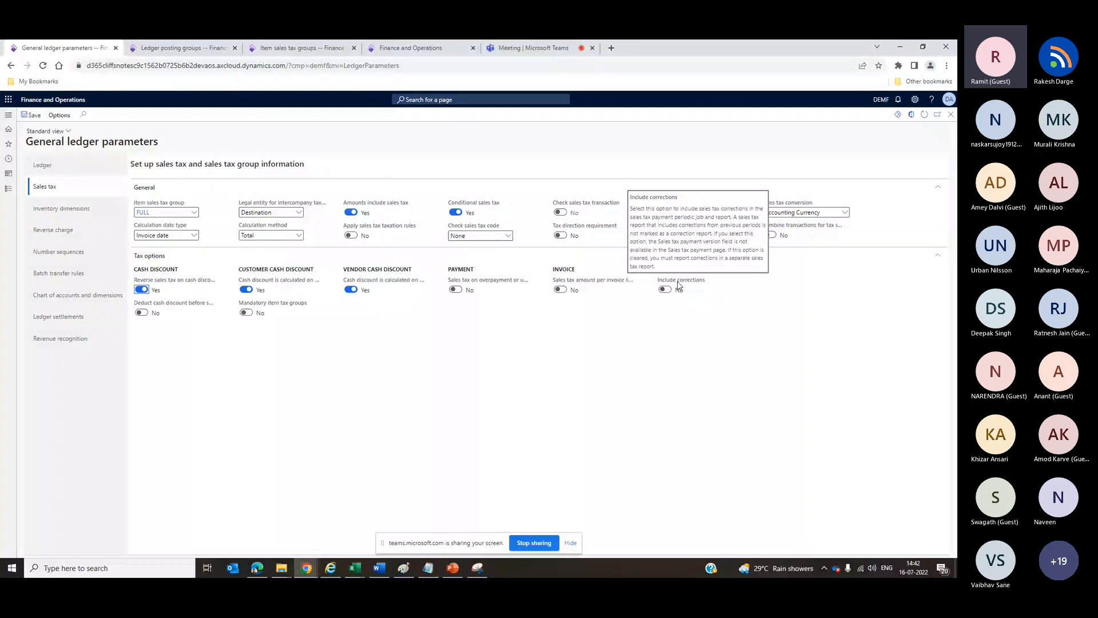
- Run Report sales tax for settlement period from the Tax module with settlement period Mon and from date 7/1/2022
{"action": "left_click", "coordinate": [6, 190]}
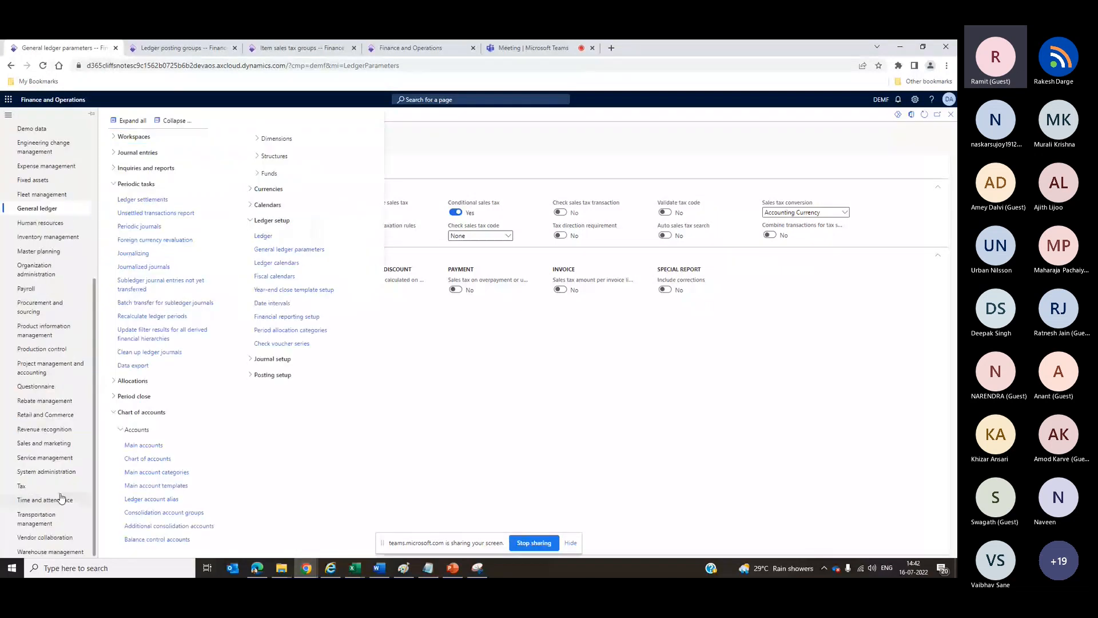
{"action": "left_click", "coordinate": [62, 499]}
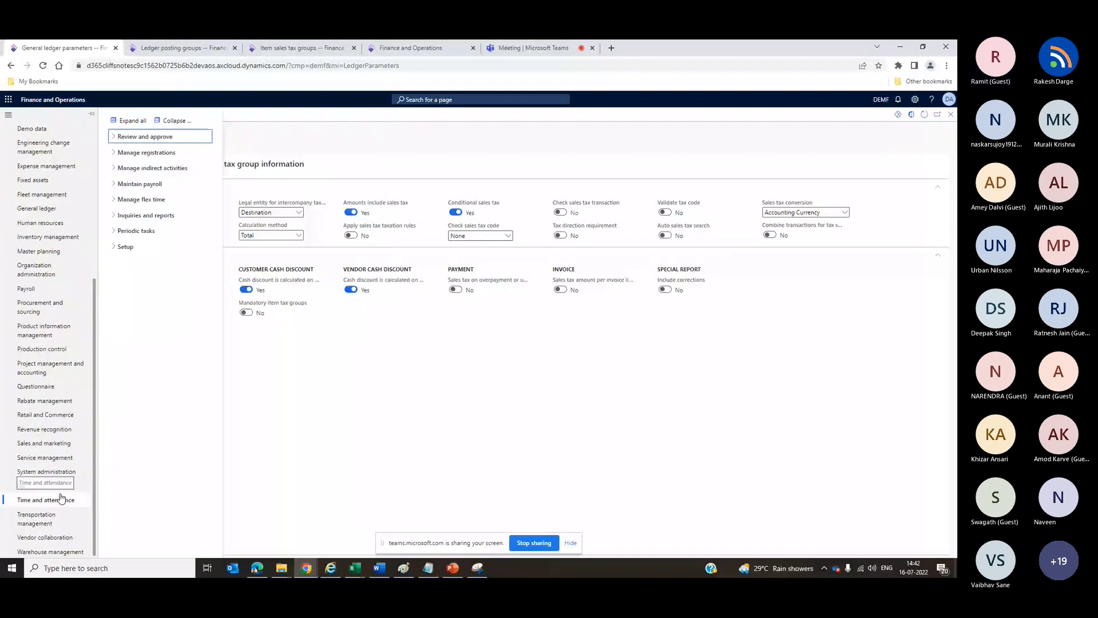
{"action": "left_click", "coordinate": [26, 486]}
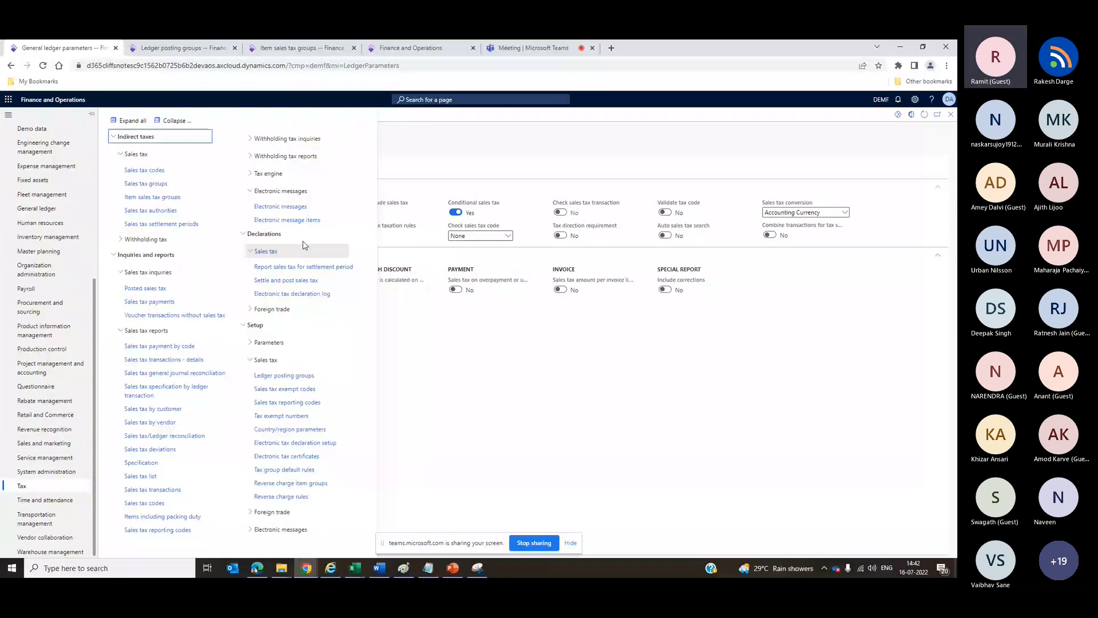
{"action": "left_click", "coordinate": [281, 267]}
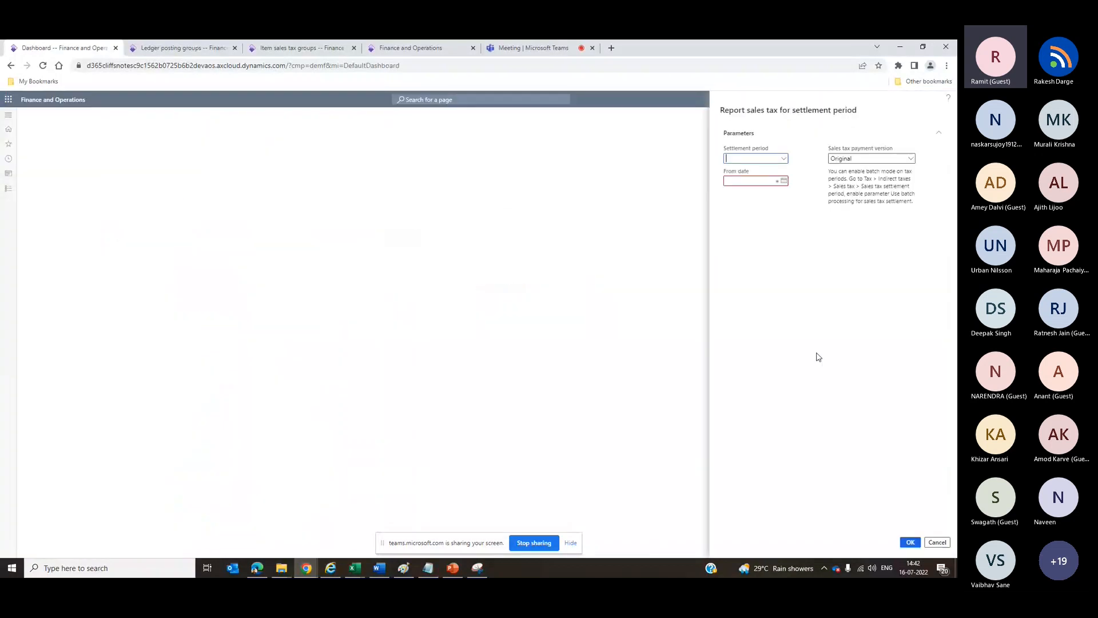
{"action": "left_click", "coordinate": [784, 159]}
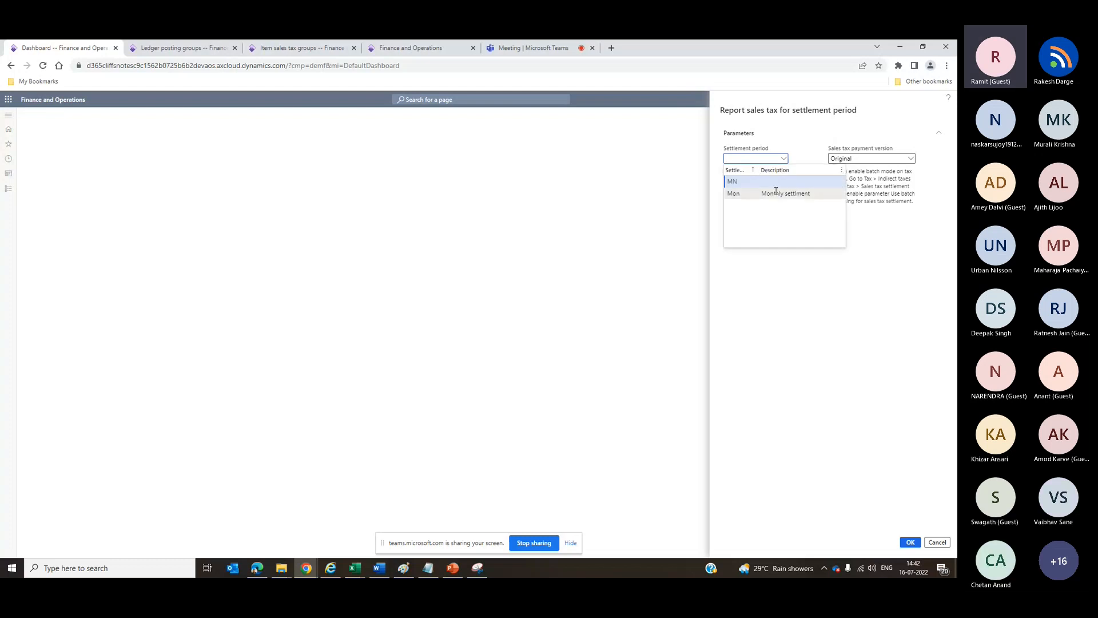
{"action": "left_click", "coordinate": [778, 194]}
{"action": "left_click", "coordinate": [784, 182]}
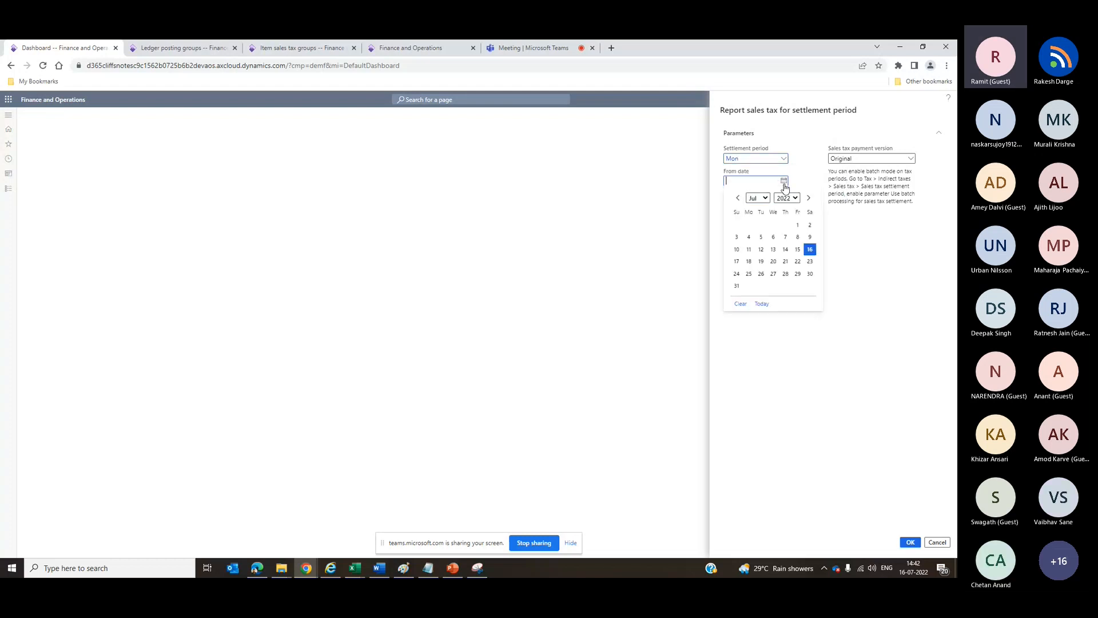
{"action": "left_click", "coordinate": [797, 225]}
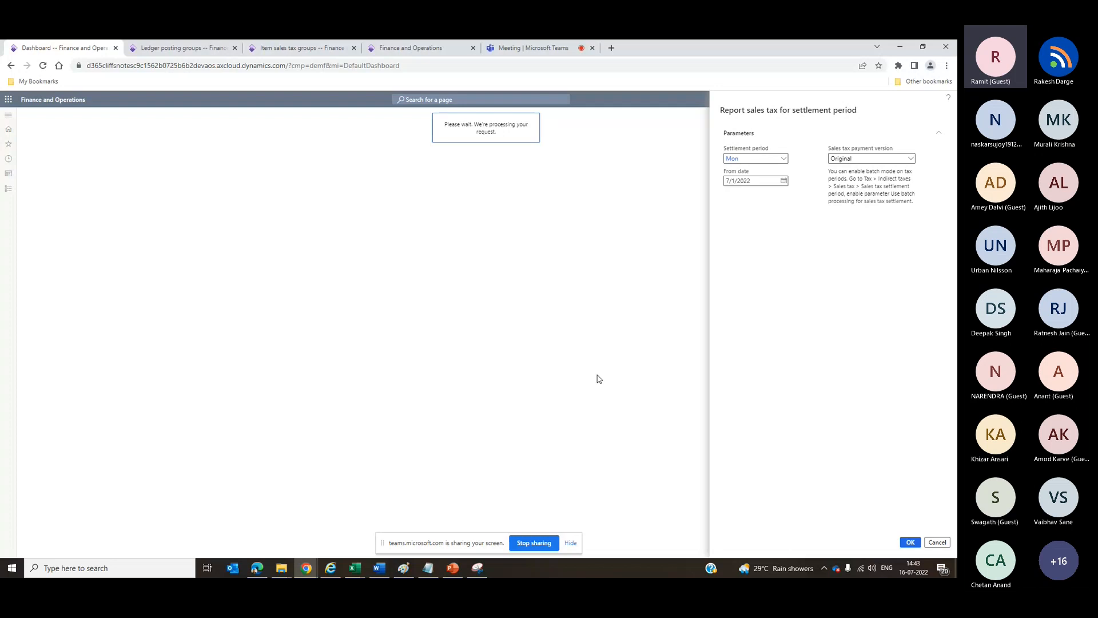
- Open the Tax module in the Ledger posting groups browser tab and check the progress of the sales tax report
{"action": "key", "text": "ctrl+Tab"}
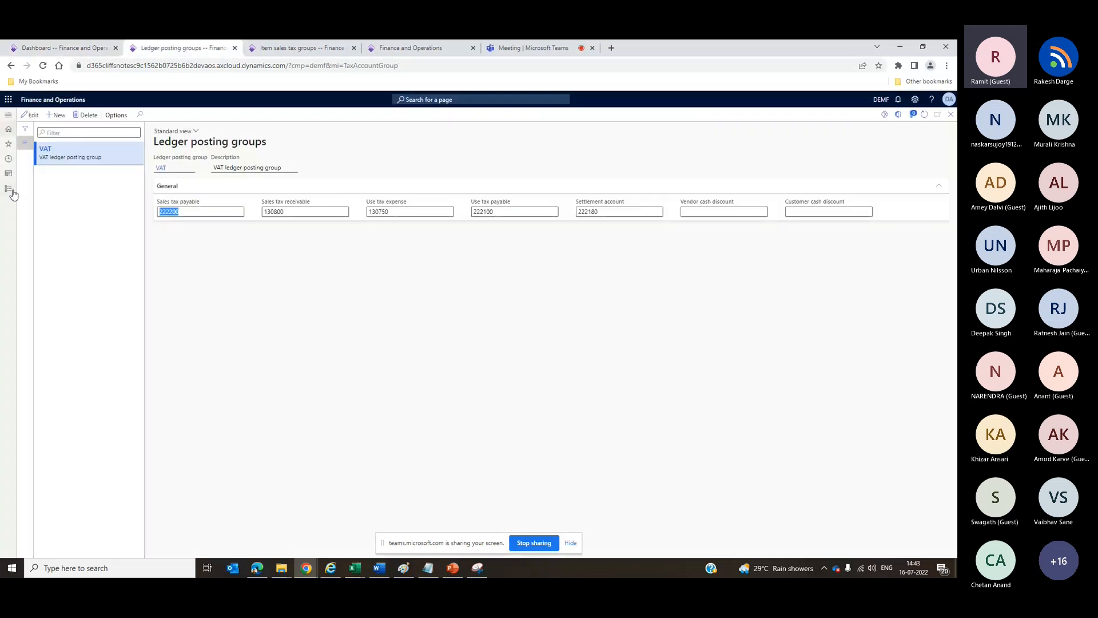
{"action": "left_click", "coordinate": [11, 191]}
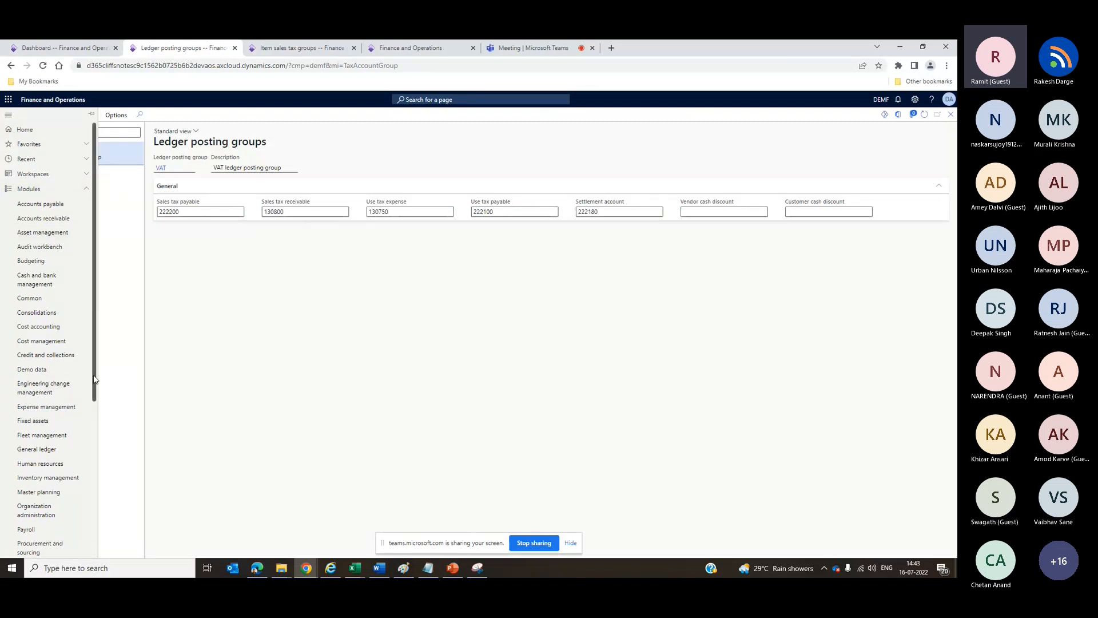
{"action": "scroll", "coordinate": [65, 483], "scroll_direction": "down", "scroll_amount": 4}
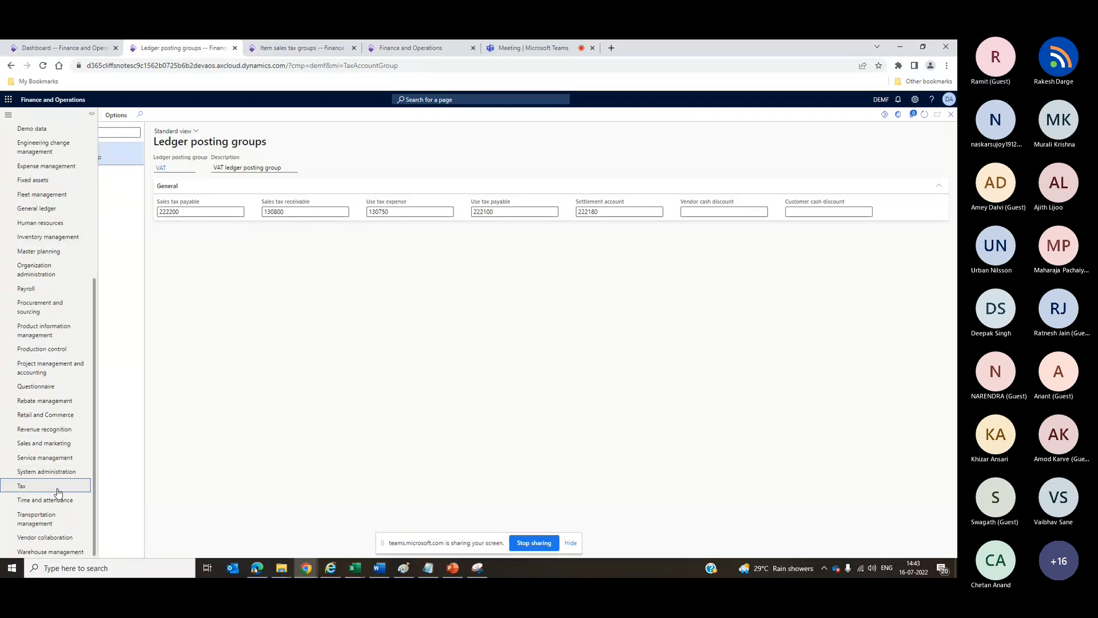
{"action": "left_click", "coordinate": [57, 486]}
{"action": "left_click", "coordinate": [26, 44]}
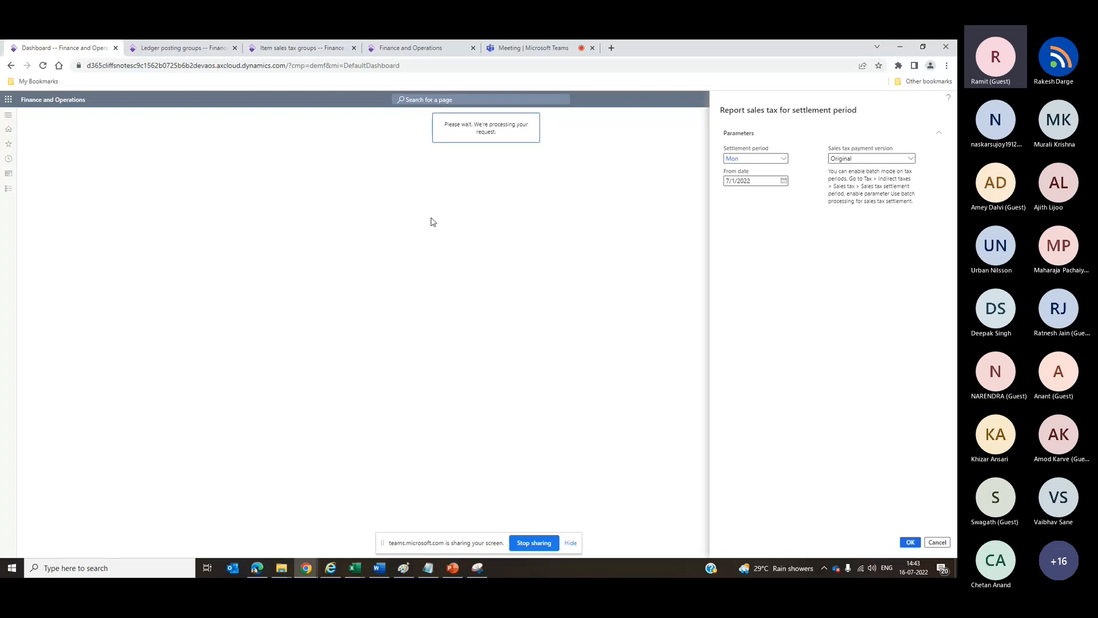
{"action": "left_click", "coordinate": [217, 50]}
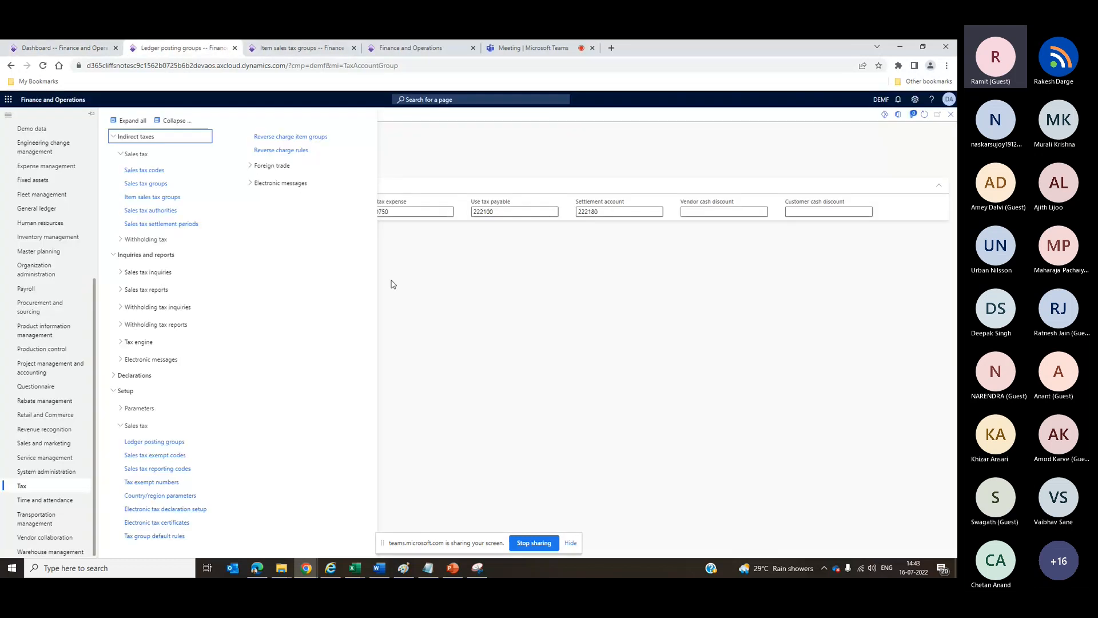
{"action": "left_click", "coordinate": [90, 43]}
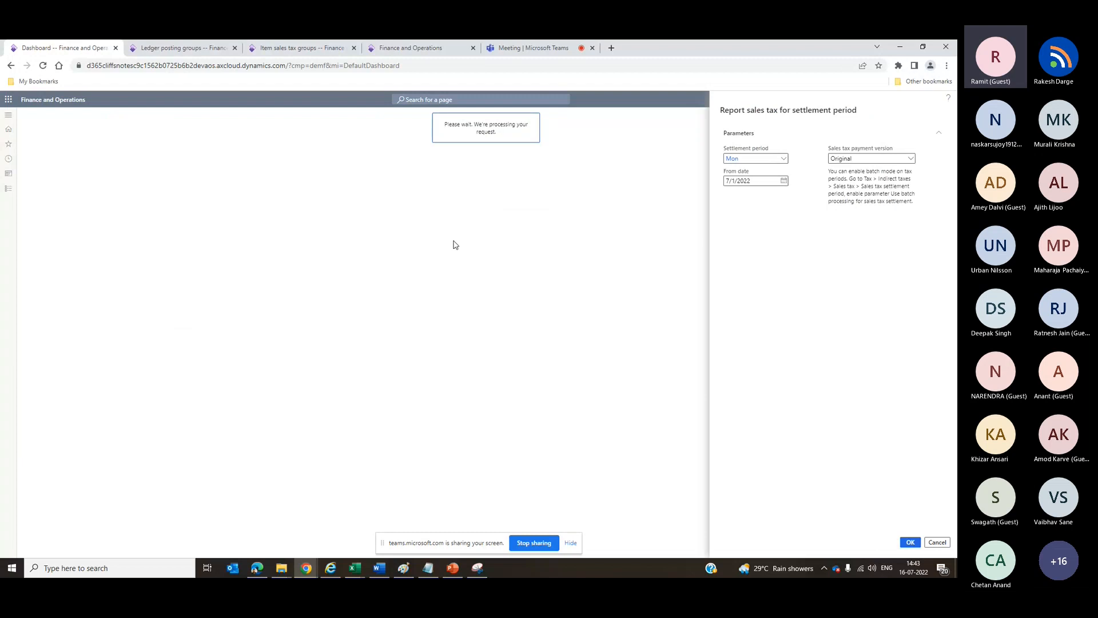
{"action": "left_click", "coordinate": [189, 44]}
- Open Settle and post sales tax from the declarations and set settlement period Mon and from date 7/1/2022
{"action": "left_click", "coordinate": [131, 375]}
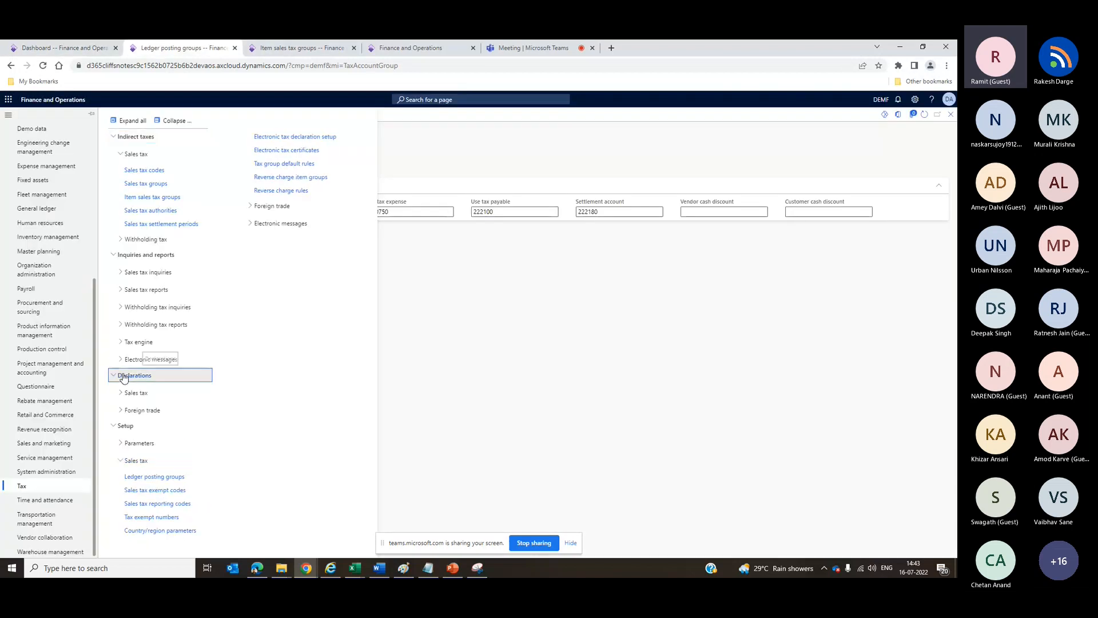
{"action": "left_click", "coordinate": [136, 393]}
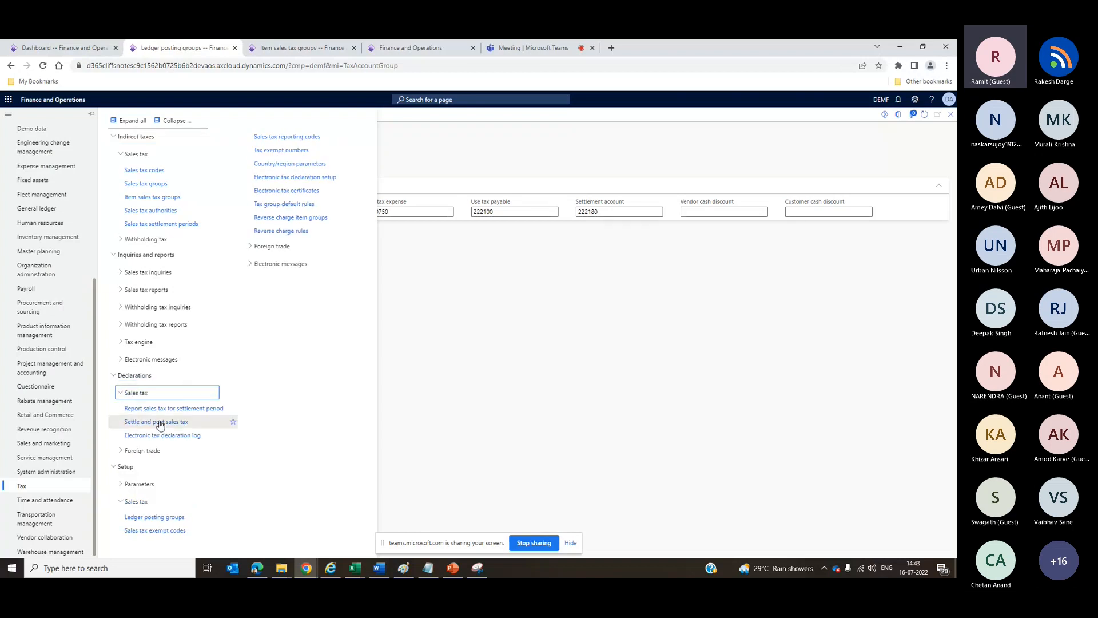
{"action": "left_click", "coordinate": [160, 425]}
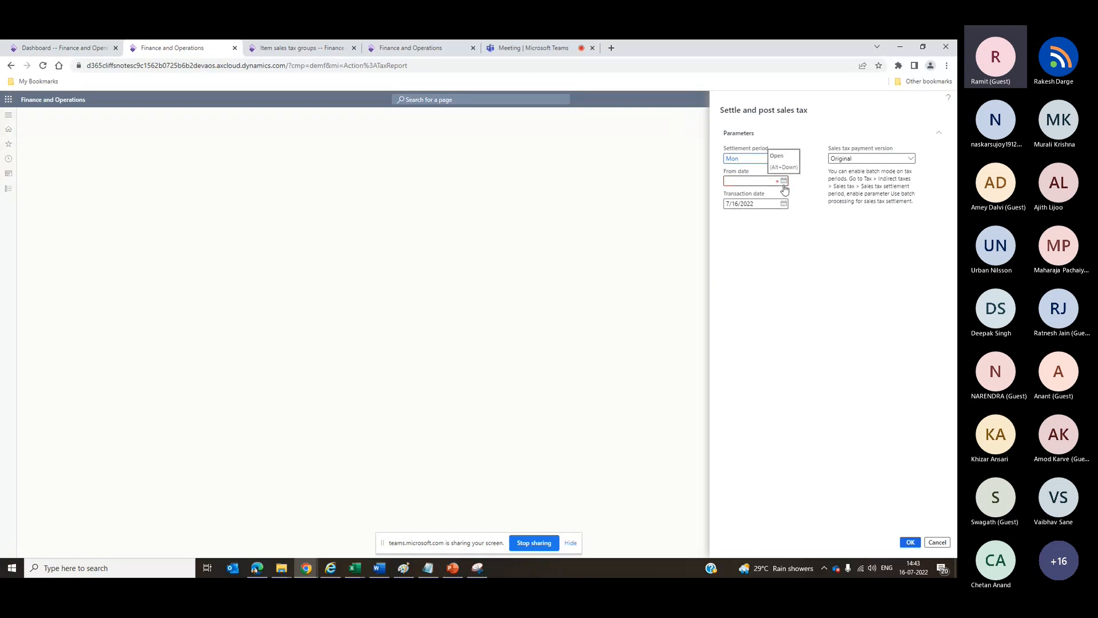
{"action": "left_click", "coordinate": [48, 48]}
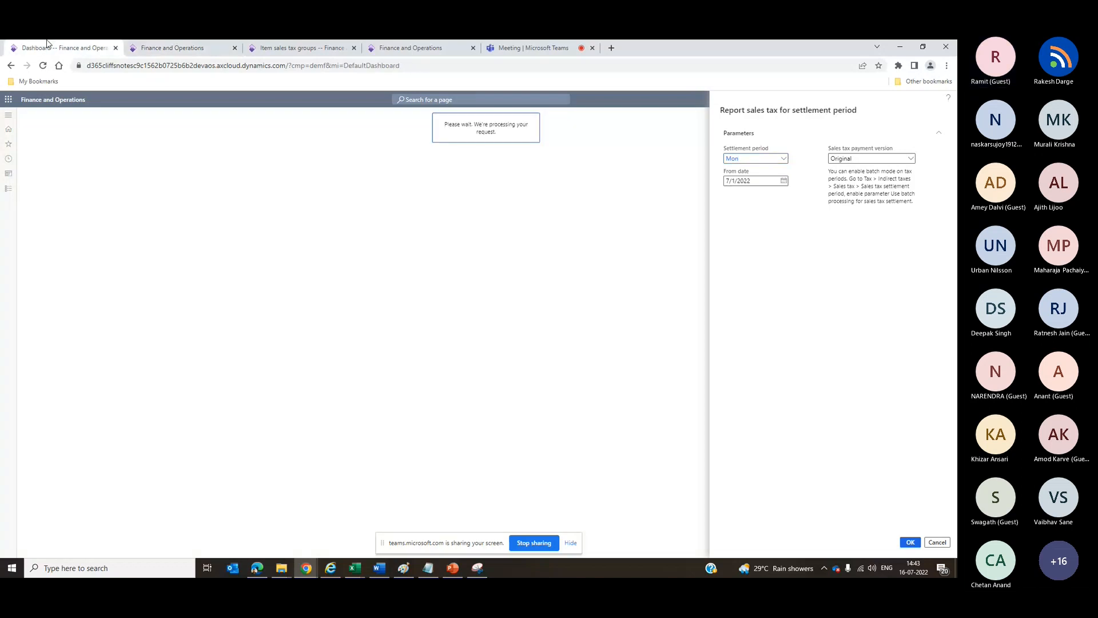
{"action": "left_click", "coordinate": [145, 45]}
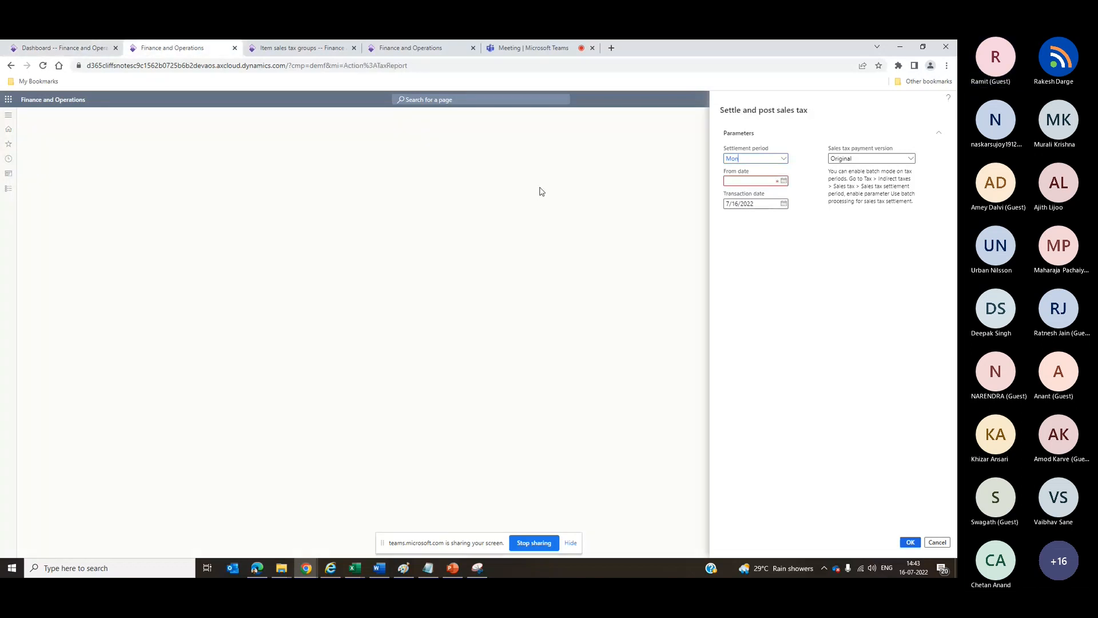
{"action": "left_click", "coordinate": [785, 181]}
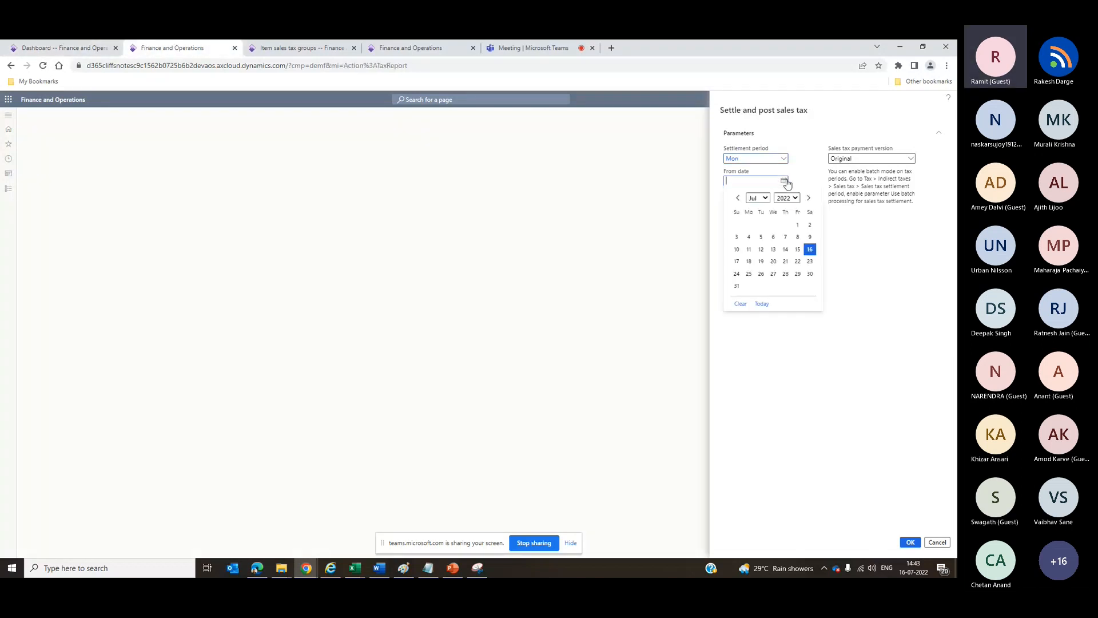
{"action": "left_click", "coordinate": [796, 226]}
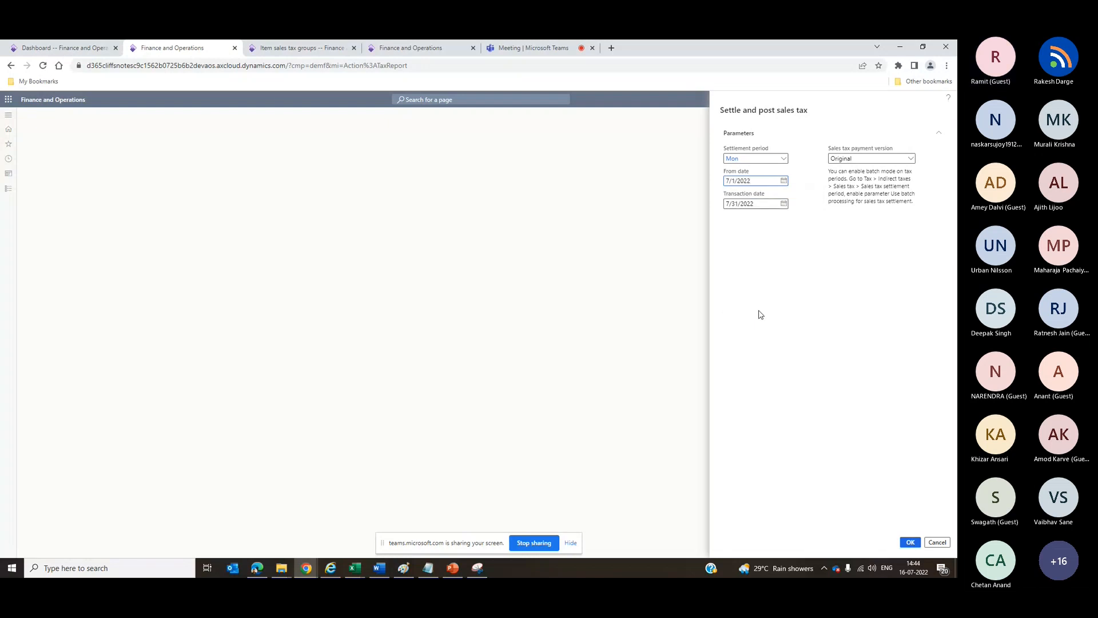
- Run Settle and post sales tax with the entered parameters and check the progress of the sales tax report in the other browser tab
{"action": "left_click", "coordinate": [912, 542]}
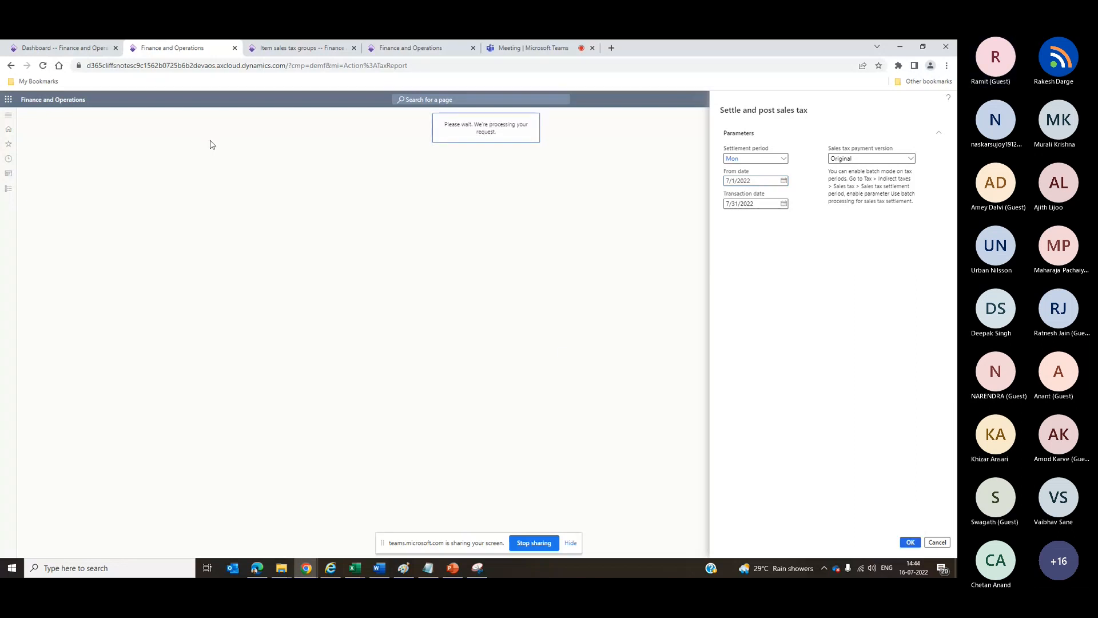
{"action": "left_click", "coordinate": [42, 45]}
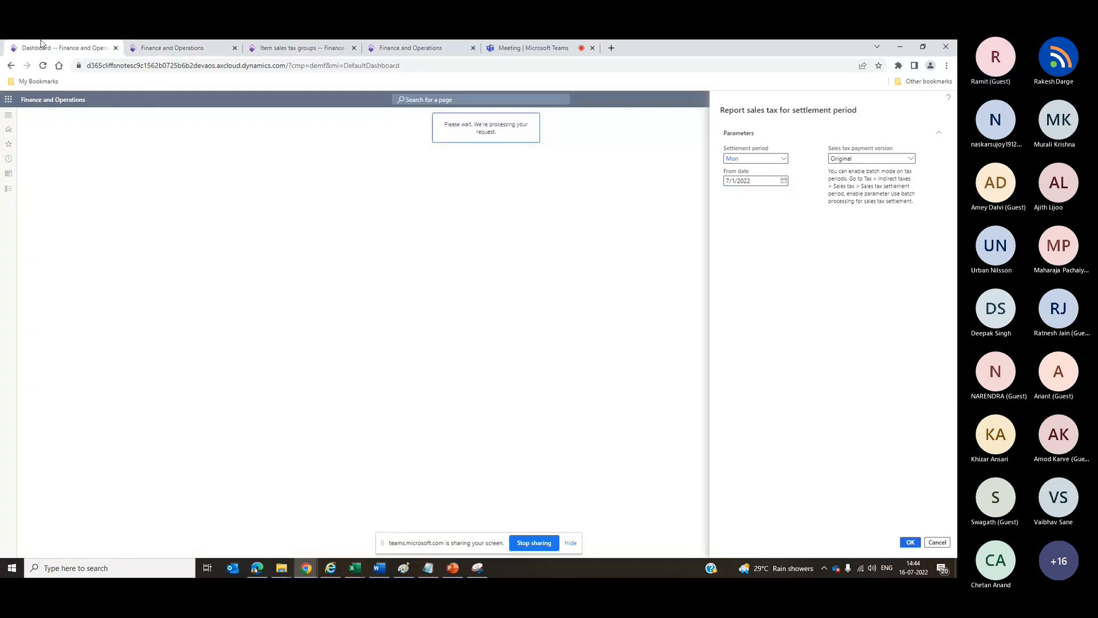
{"action": "left_click", "coordinate": [147, 45]}
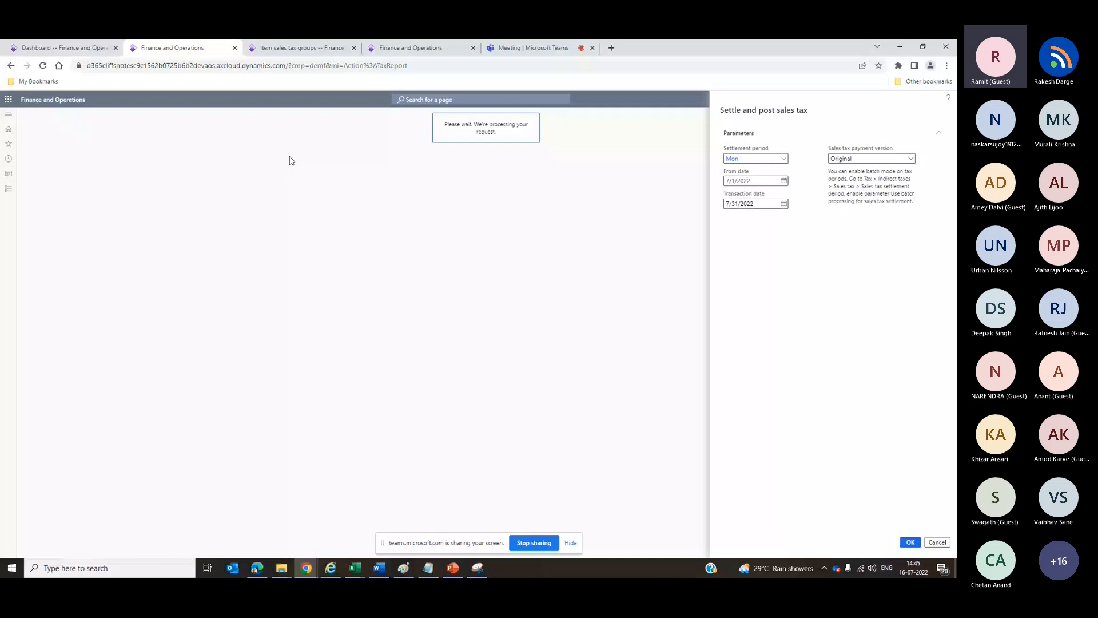
- Keep the session active in the Item sales tax groups browser tab and open the Accounts payable module
{"action": "left_click", "coordinate": [300, 48]}
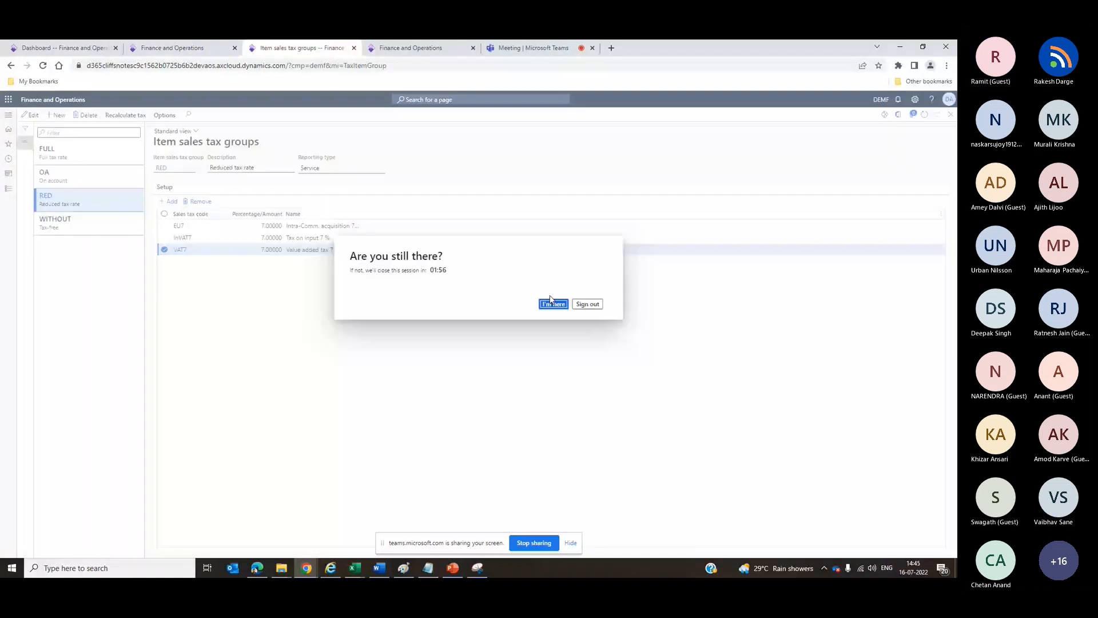
{"action": "left_click", "coordinate": [551, 302]}
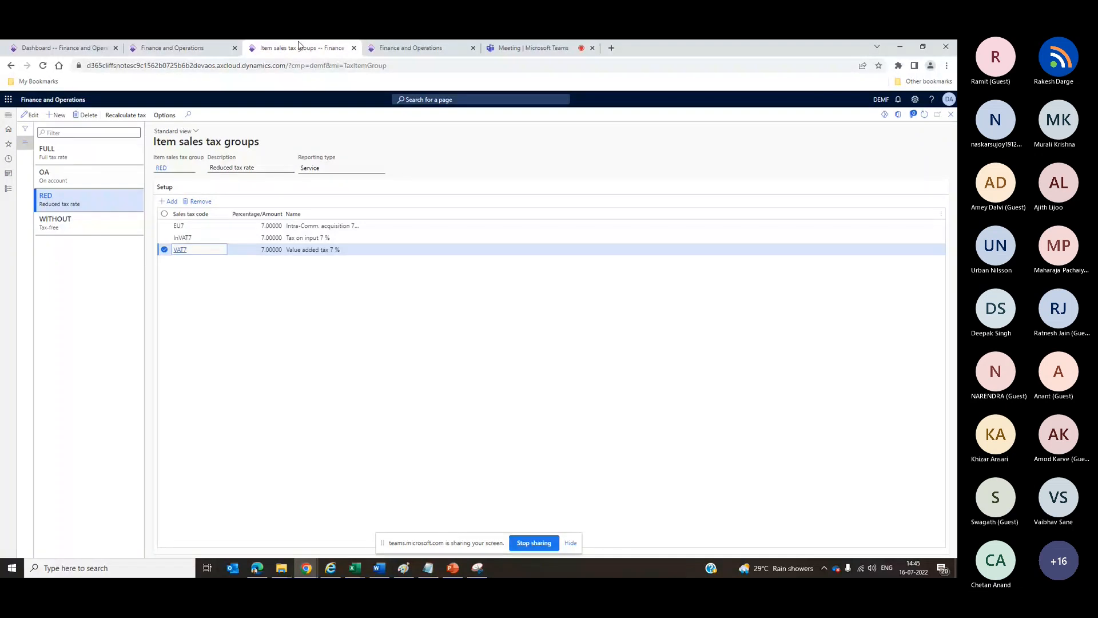
{"action": "left_click", "coordinate": [9, 188]}
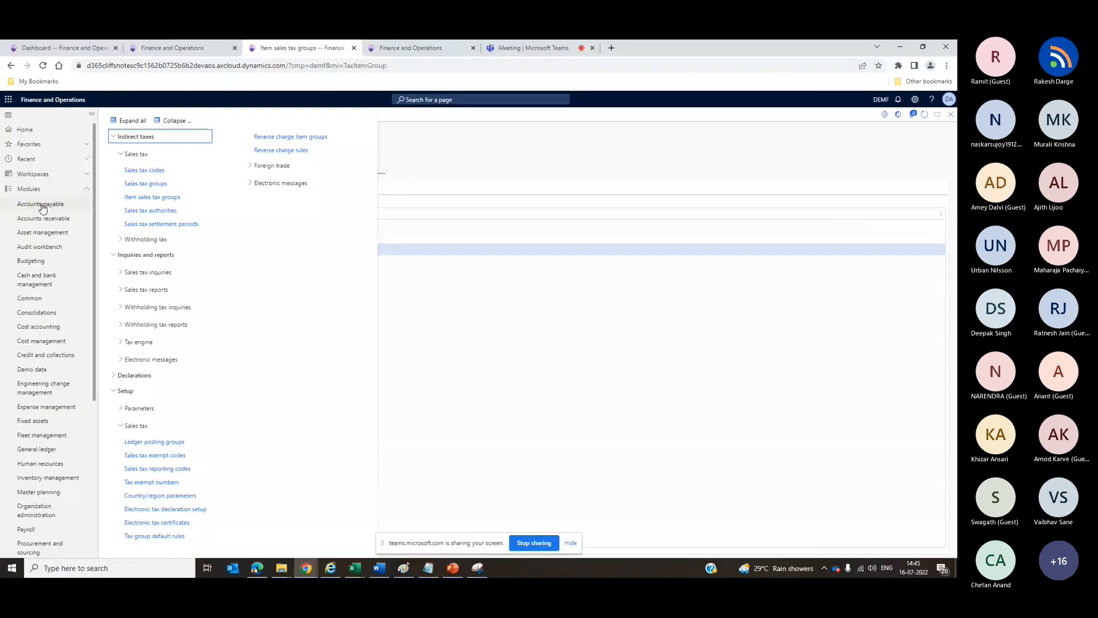
{"action": "left_click", "coordinate": [43, 206]}
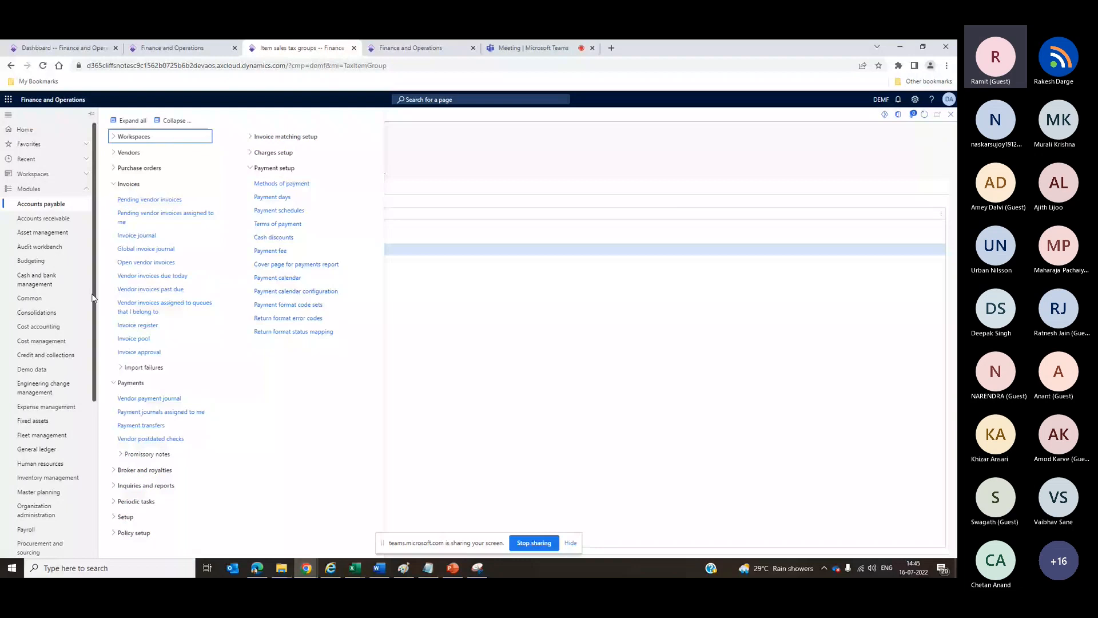
- Return to the sales tax settlement, dismiss the record error and cancel its German sales tax report
{"action": "left_click", "coordinate": [239, 44]}
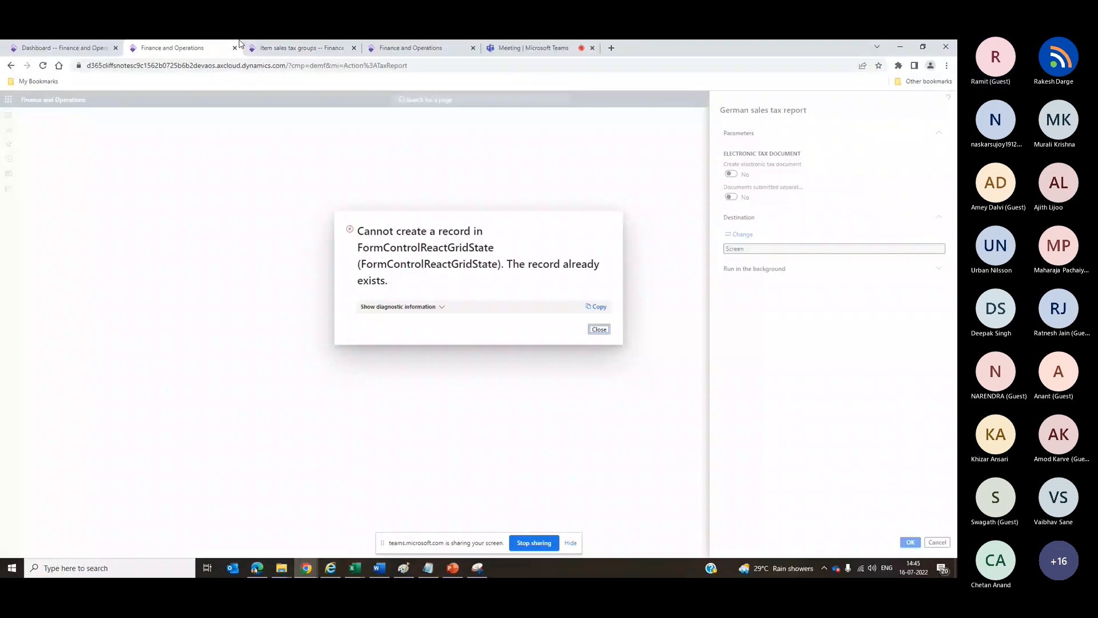
{"action": "left_click", "coordinate": [599, 329]}
{"action": "left_click", "coordinate": [937, 544]}
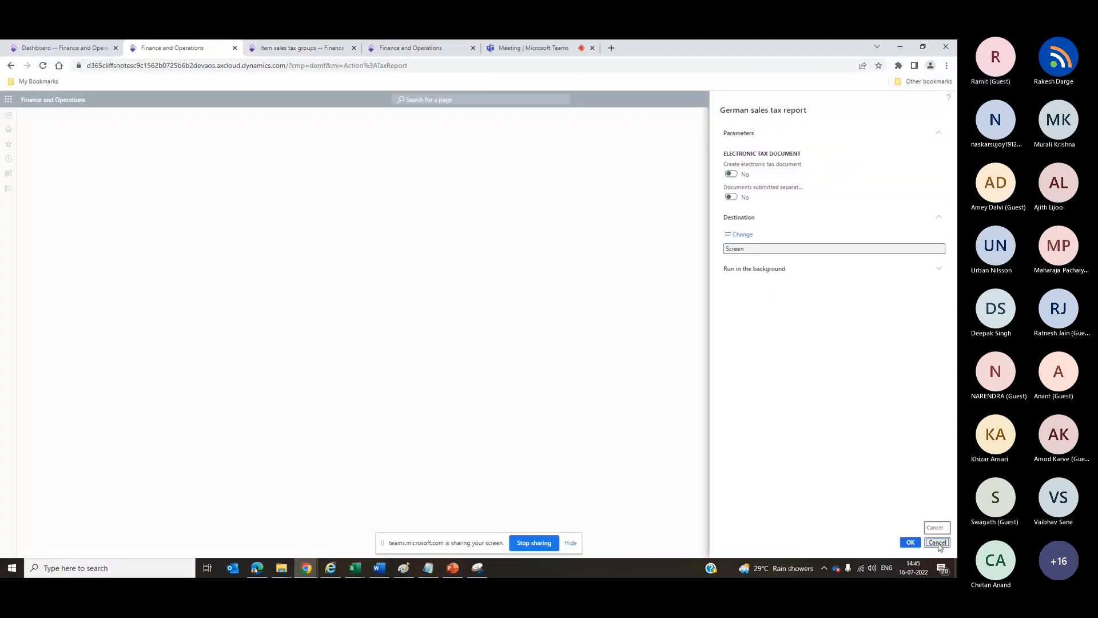
{"action": "left_click", "coordinate": [52, 45]}
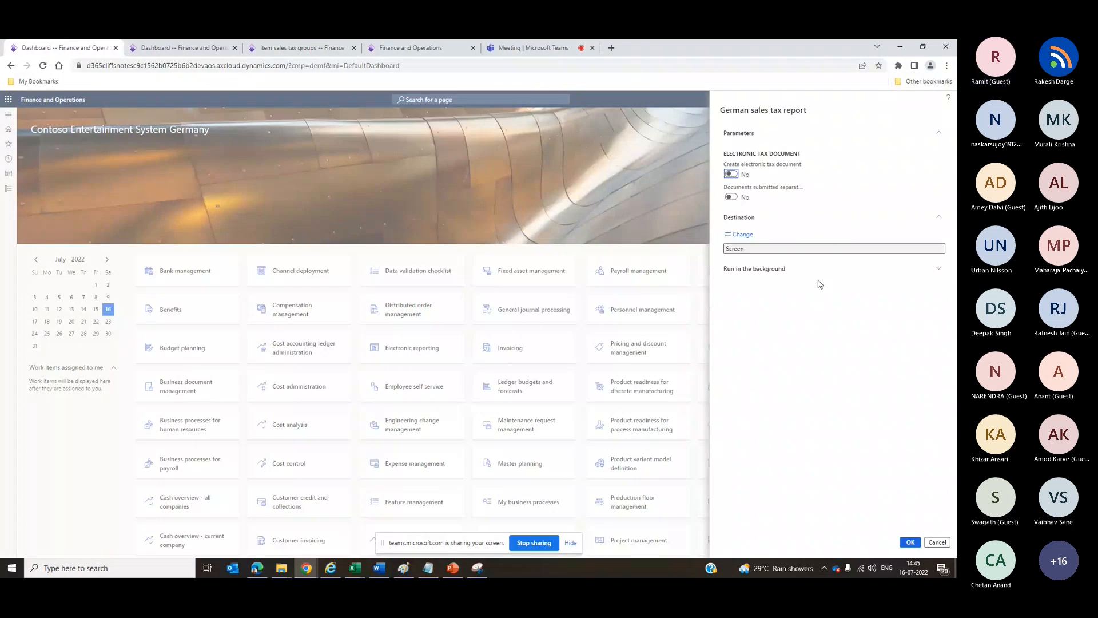
- Open Sales tax authorities from the Tax module and open the vendor record linked to the Berlin tax authority
{"action": "left_click", "coordinate": [174, 45]}
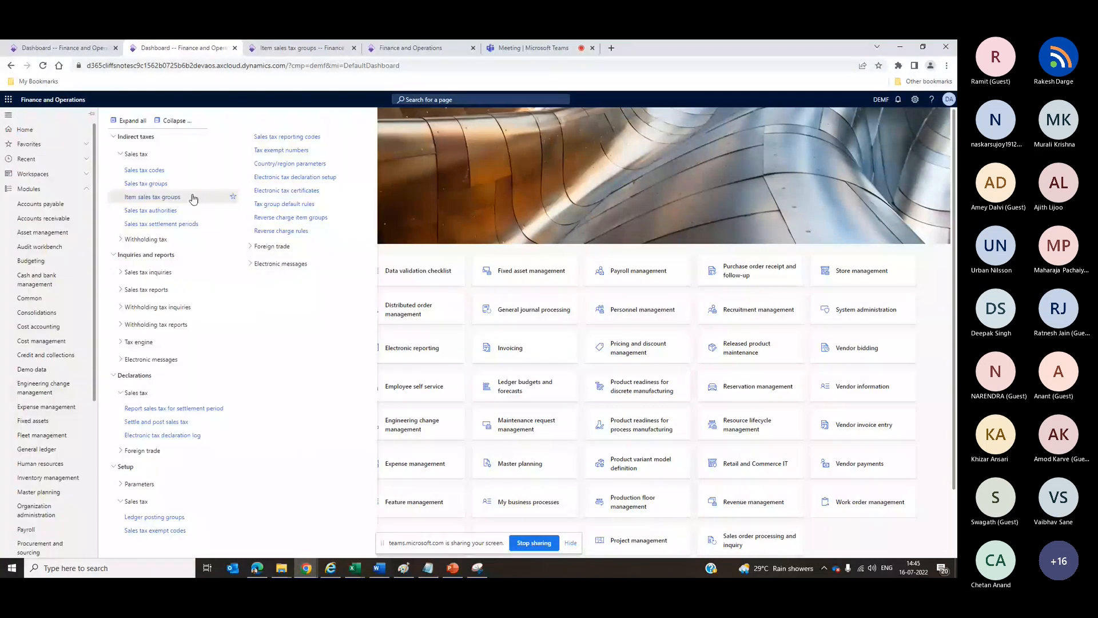
{"action": "left_click", "coordinate": [167, 211]}
{"action": "mouse_move", "coordinate": [160, 215]}
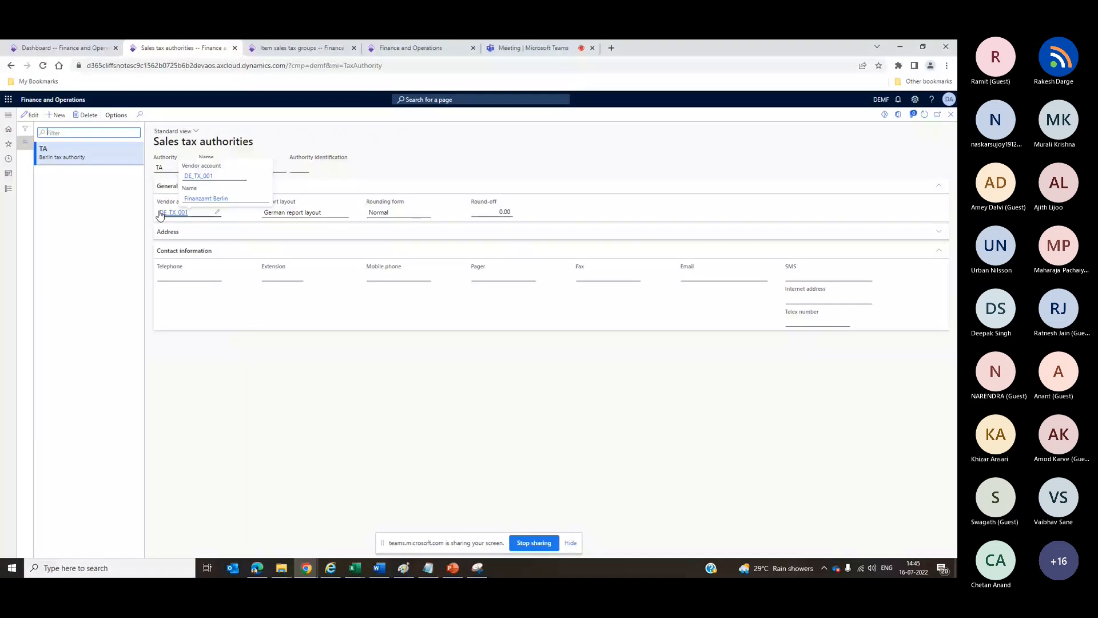
{"action": "double_click", "coordinate": [171, 214]}
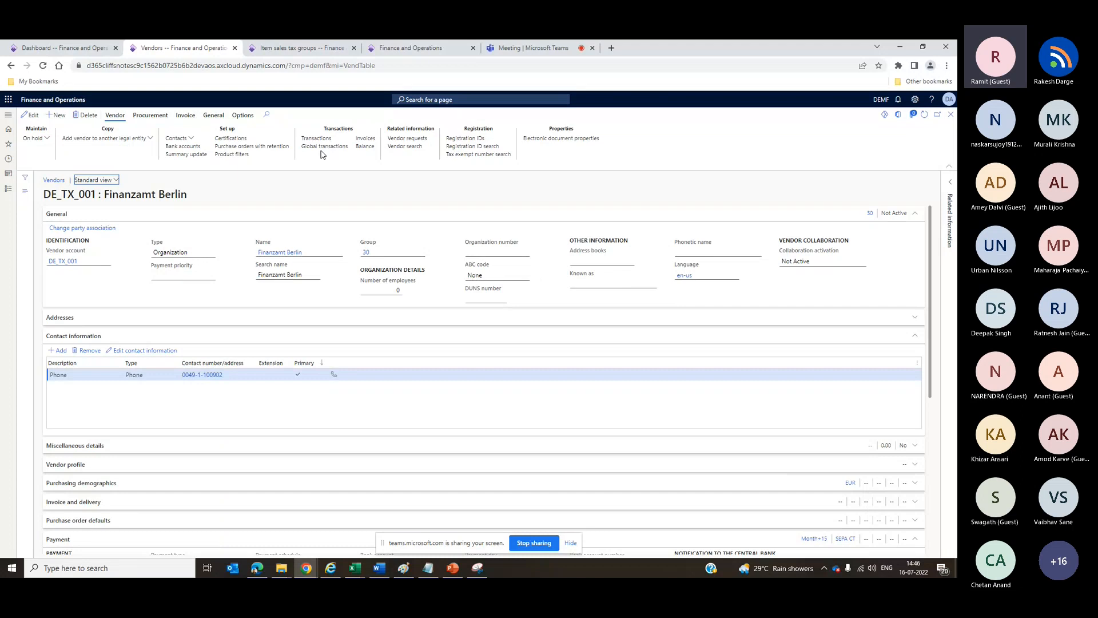
- Open the tax authority vendor's transactions and examine the sales tax payment entry
{"action": "left_click", "coordinate": [322, 147]}
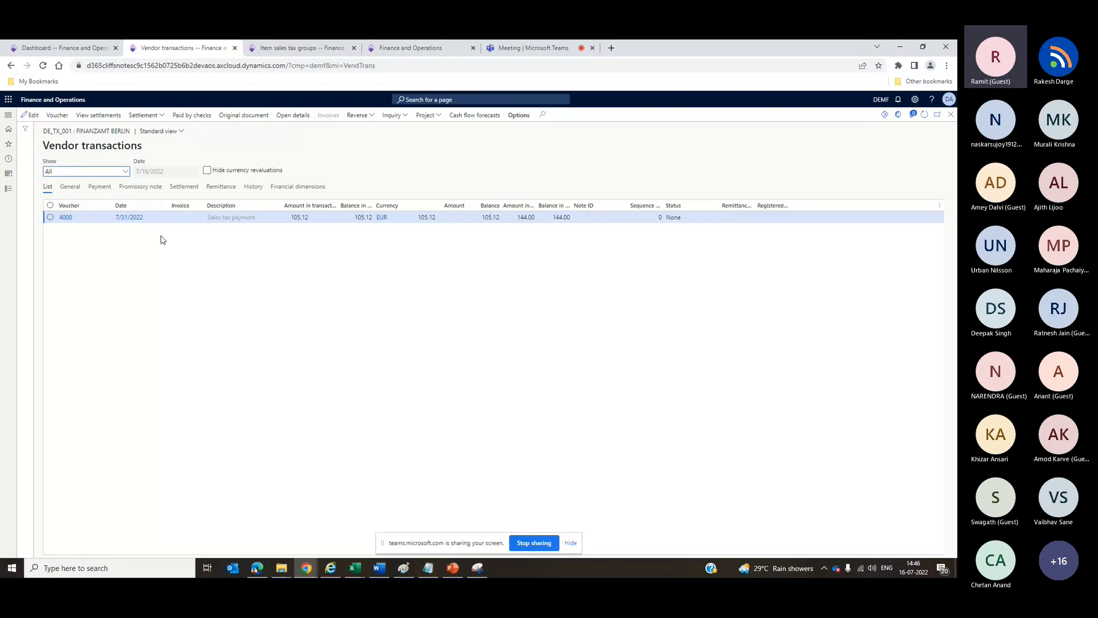
{"action": "left_click", "coordinate": [547, 217]}
{"action": "left_click", "coordinate": [502, 280]}
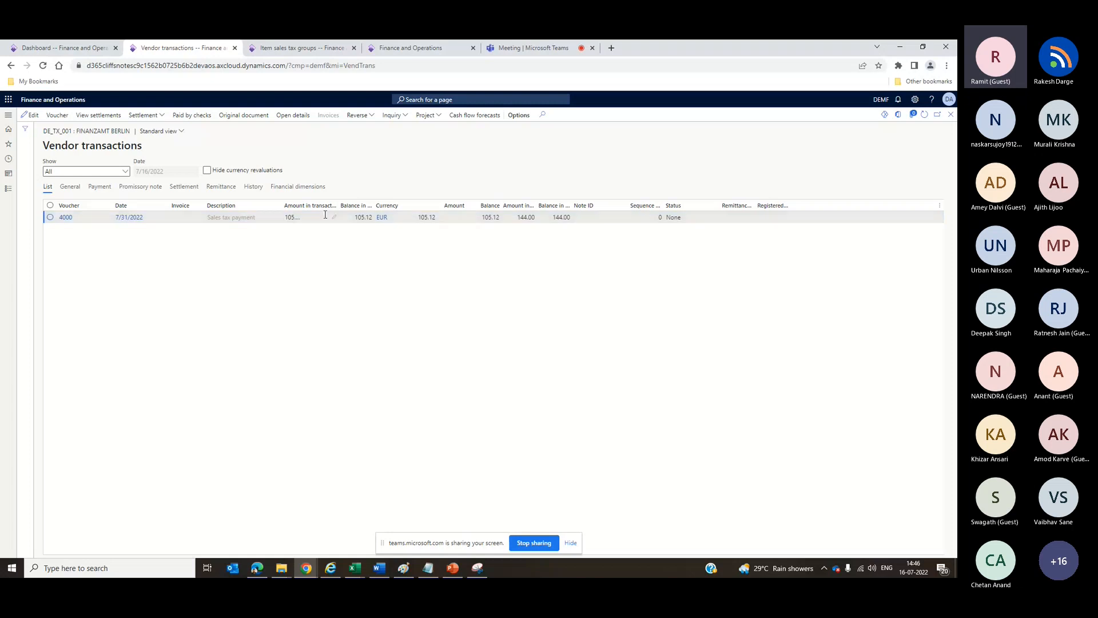
- Open Sales tax payments from the sales tax inquiries and review the settlement's date, period range and payment version
{"action": "left_click", "coordinate": [467, 158]}
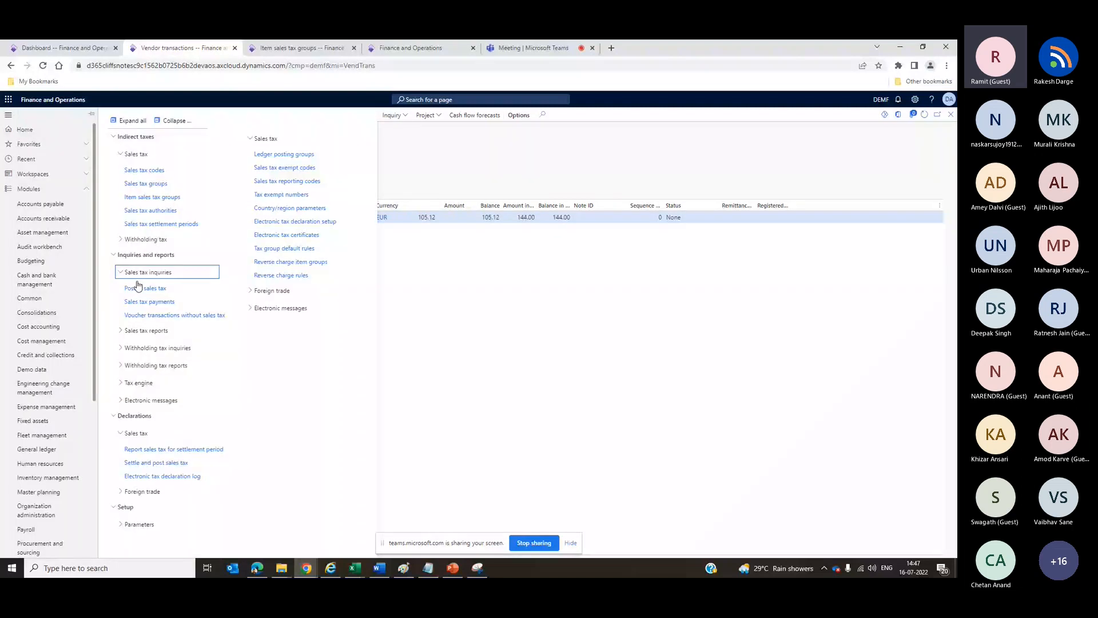
{"action": "left_click", "coordinate": [151, 211]}
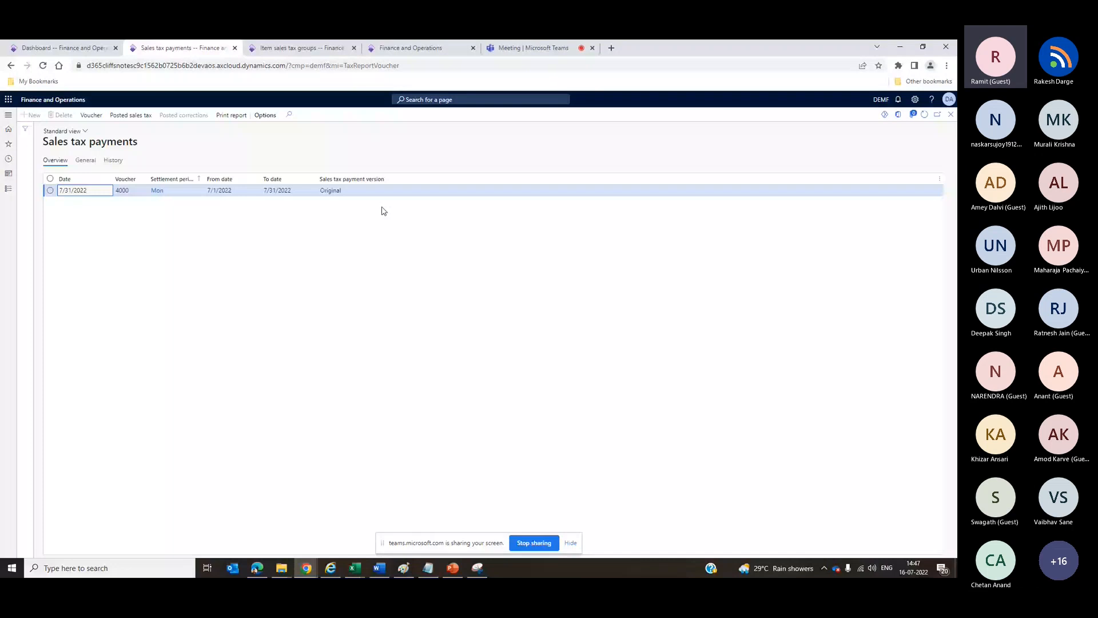
{"action": "left_click", "coordinate": [356, 193]}
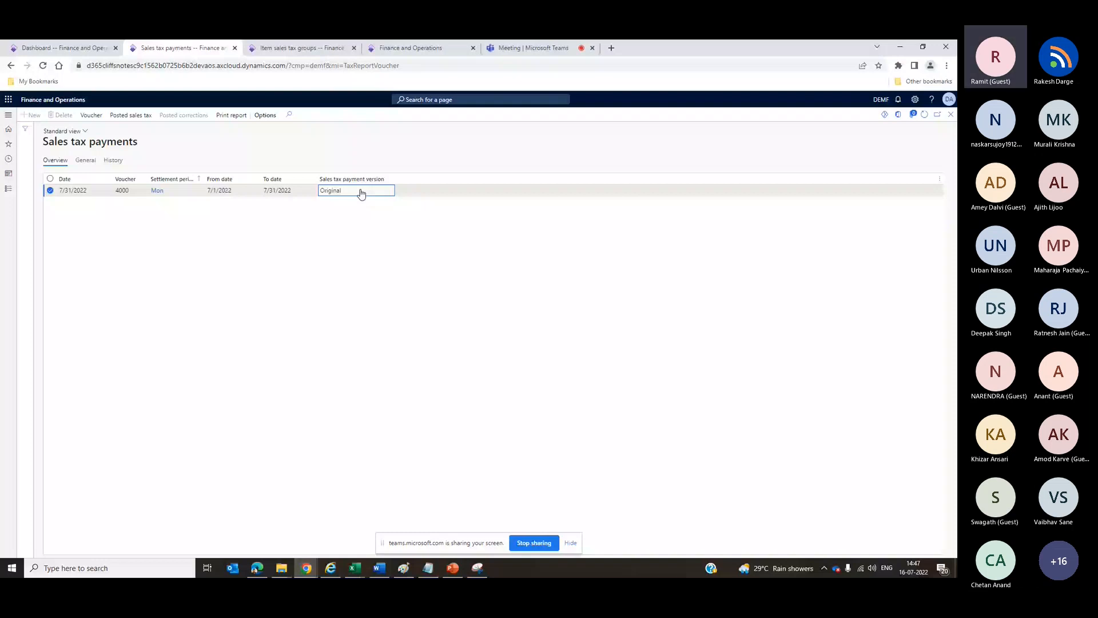
{"action": "left_click", "coordinate": [81, 191]}
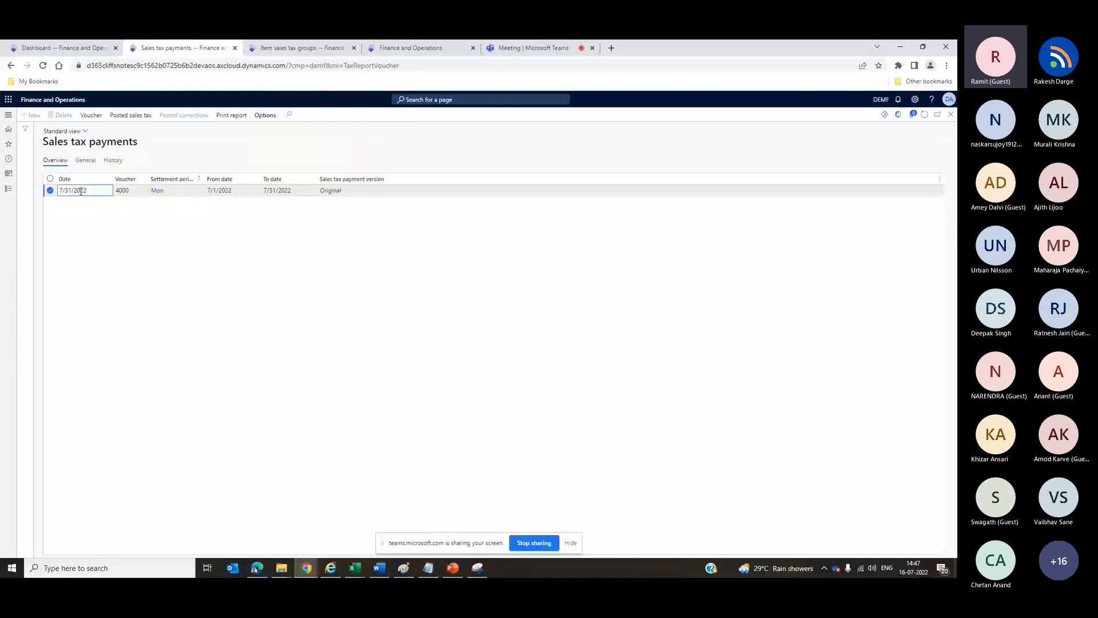
{"action": "left_click", "coordinate": [275, 193]}
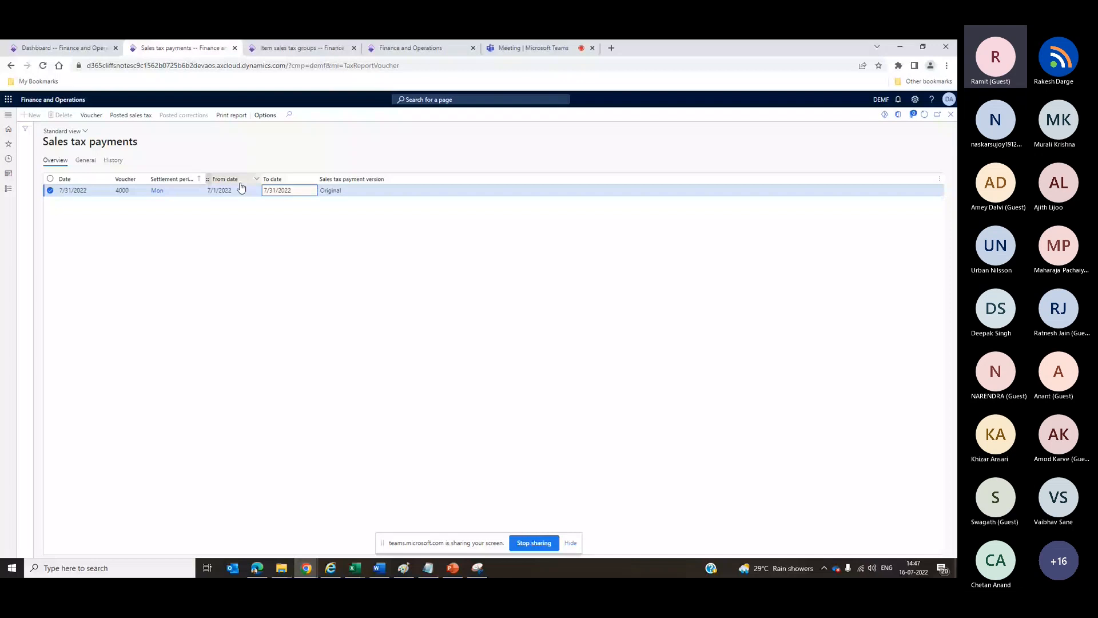
{"action": "key", "text": "Tab"}
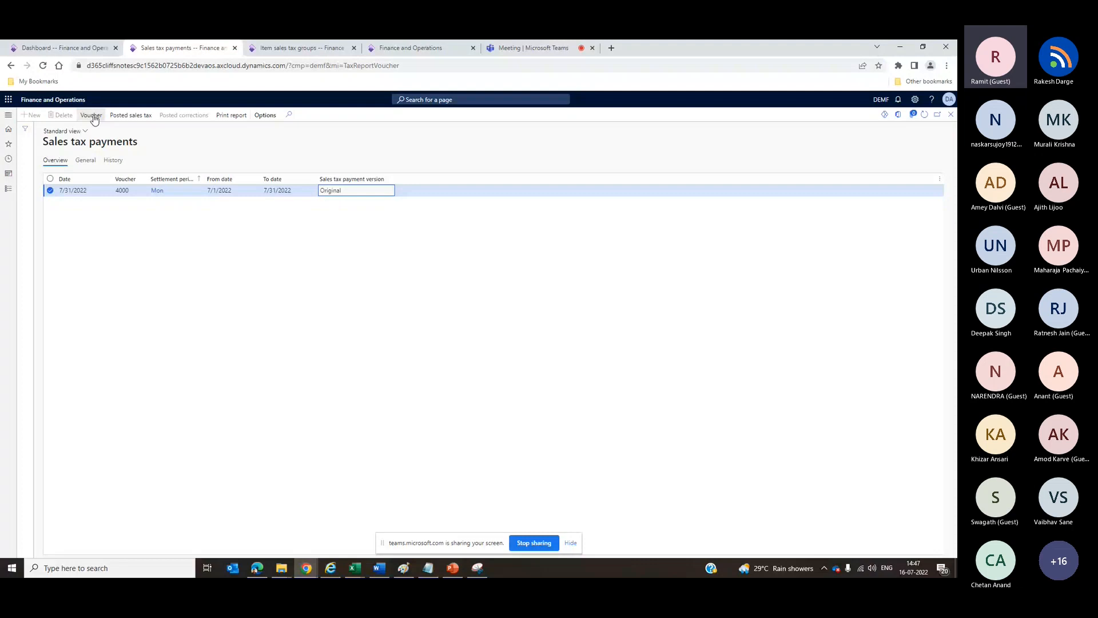
- Examine the posted sales tax behind the payment, and return to the payment list to review its payment version
{"action": "left_click", "coordinate": [130, 116]}
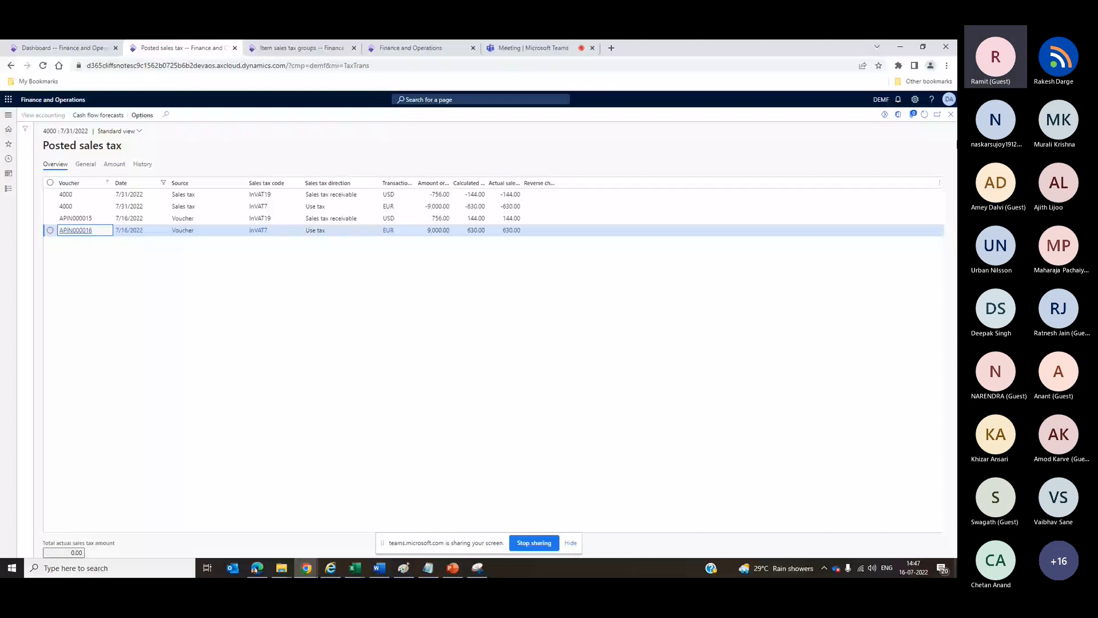
{"action": "key", "text": "Escape"}
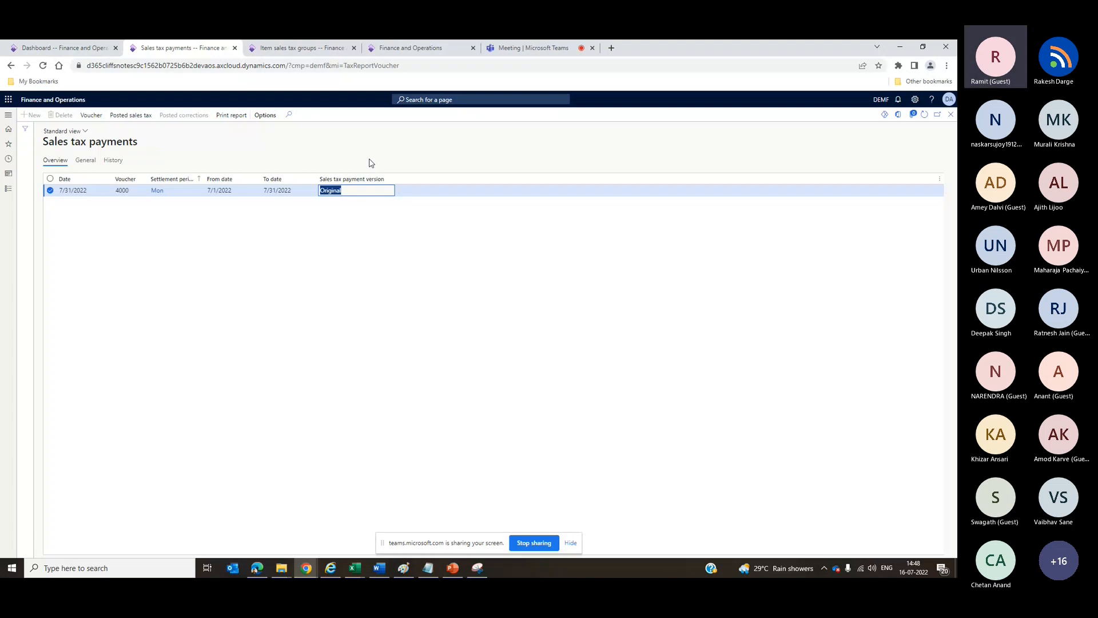
{"action": "left_click", "coordinate": [417, 155]}
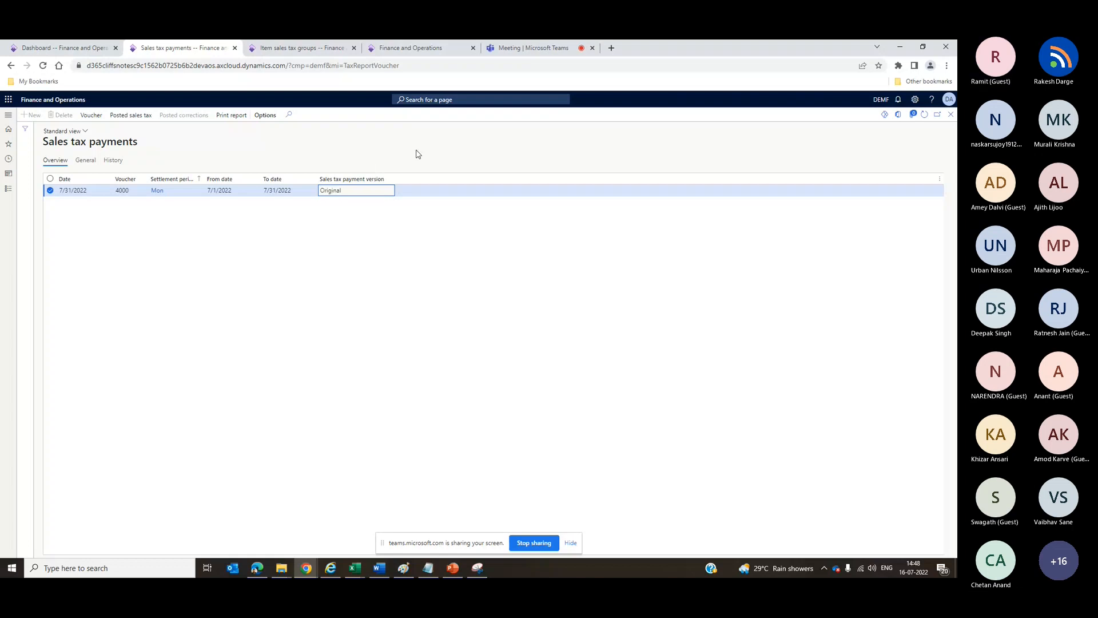
{"action": "left_click", "coordinate": [359, 191]}
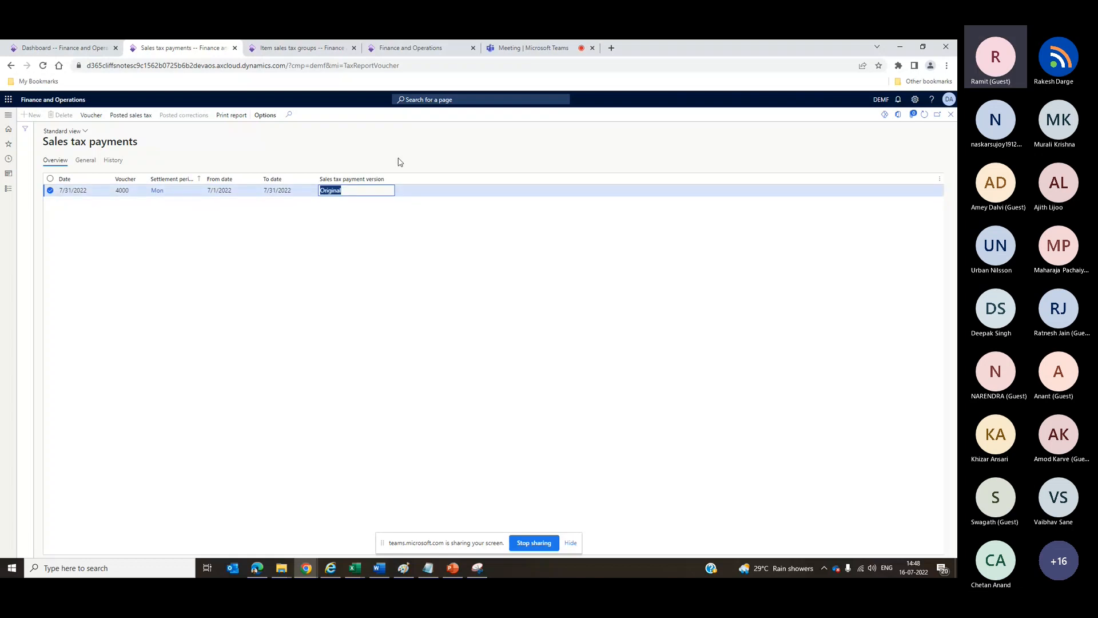
{"action": "left_click", "coordinate": [367, 194]}
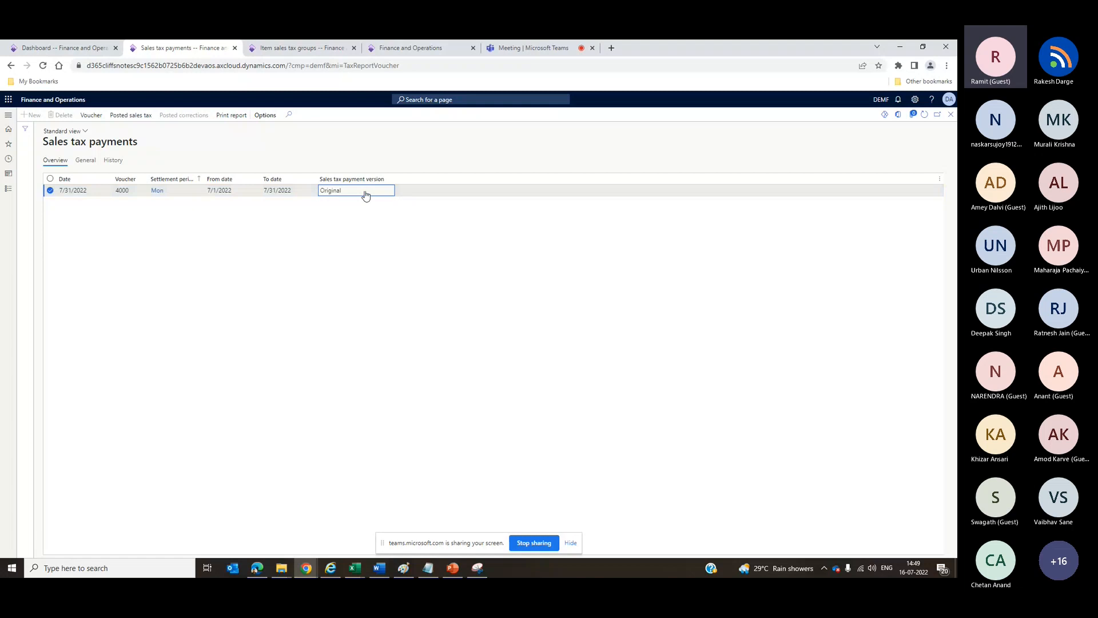
{"action": "left_click", "coordinate": [325, 161]}
- Switch to the VAT session presentation in PowerPoint and show slide 11 on VAT periodic reports
{"action": "left_click", "coordinate": [452, 567]}
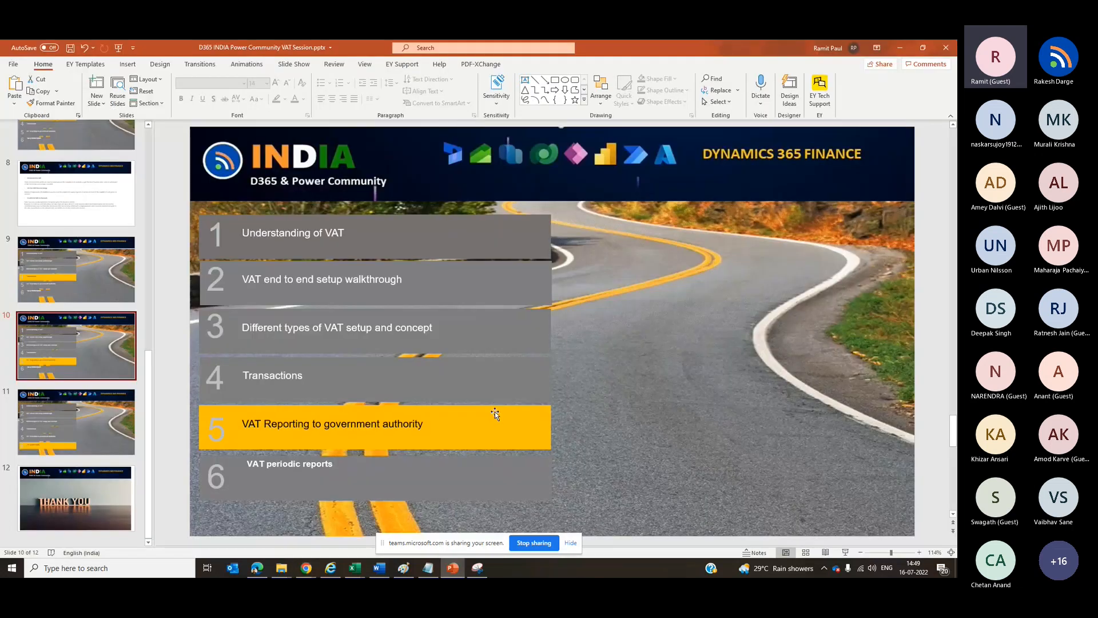
{"action": "left_click", "coordinate": [329, 430]}
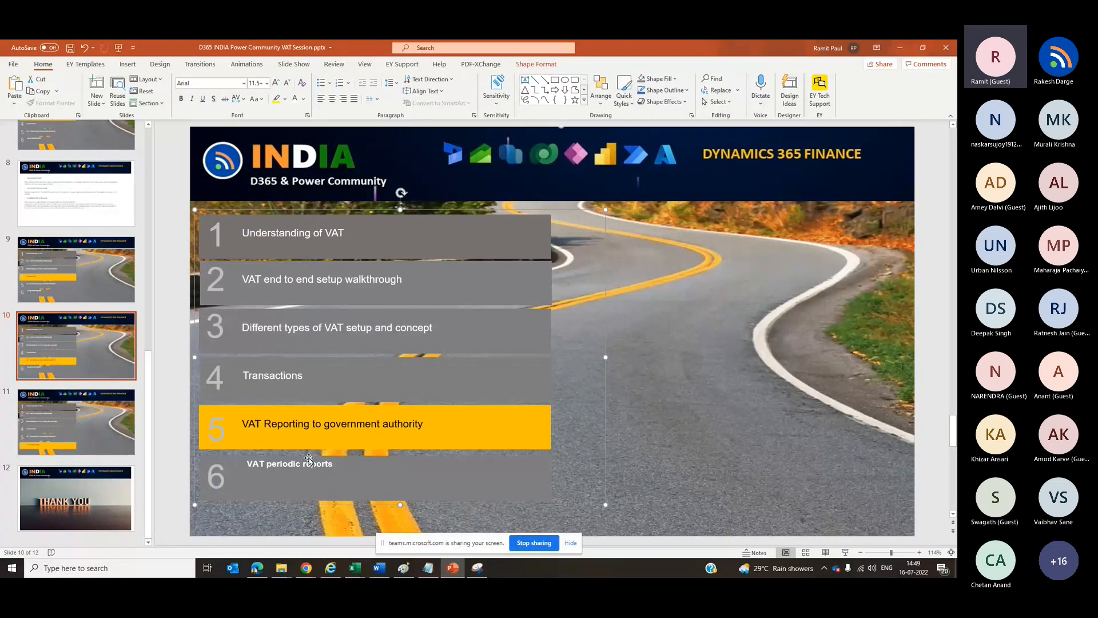
{"action": "left_click", "coordinate": [120, 416]}
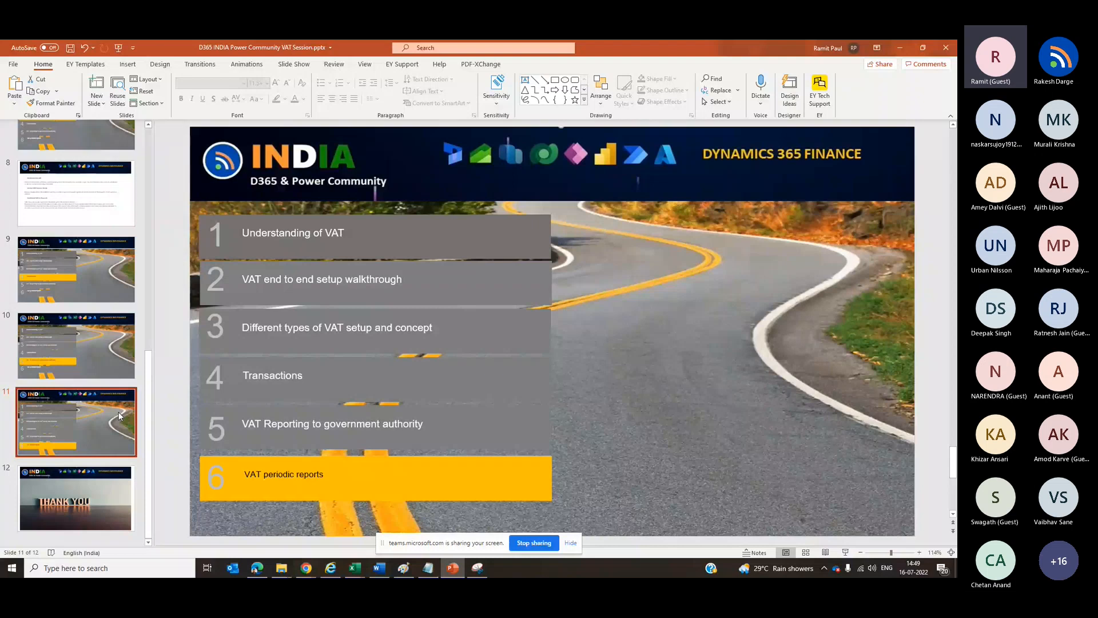
- Go back through the slides to the start of the presentation and show the closing Thank You slide
{"action": "key", "text": "Up"}
{"action": "key", "text": "Up"}
{"action": "key", "text": "Up"}
{"action": "key", "text": "Up"}
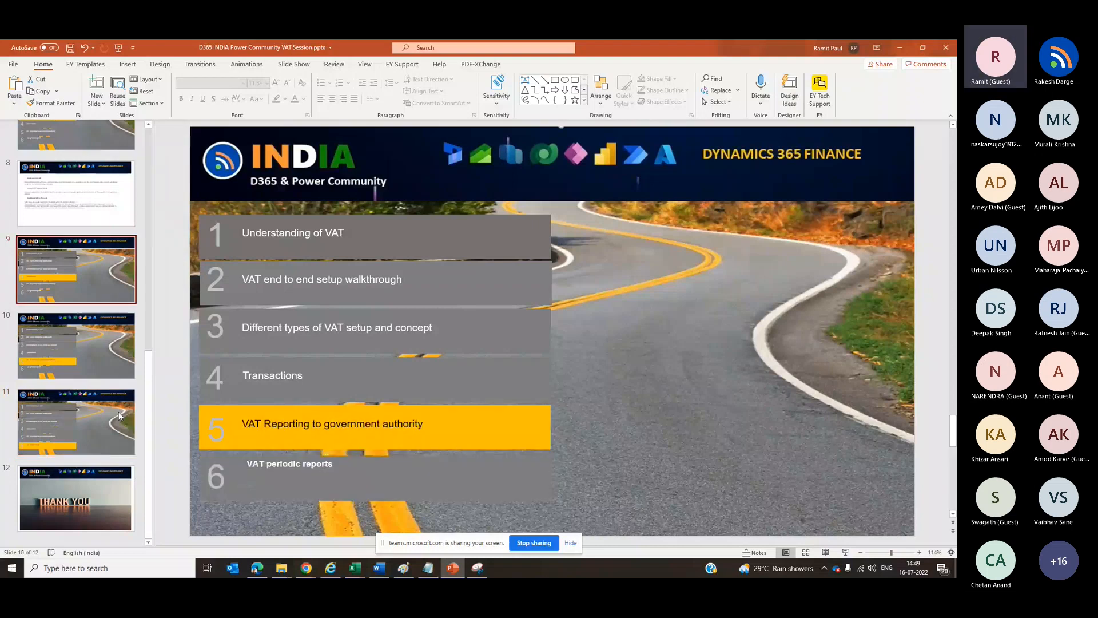
{"action": "key", "text": "Up"}
{"action": "key", "text": "Up"}
{"action": "key", "text": "Up"}
{"action": "key", "text": "Up"}
{"action": "key", "text": "Up"}
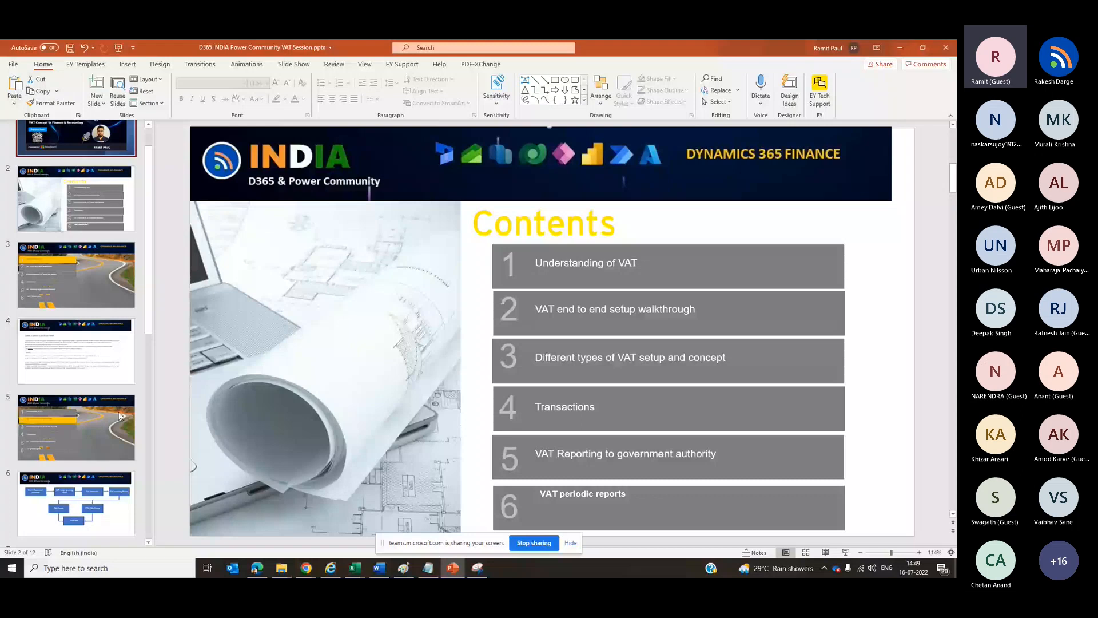
{"action": "key", "text": "End"}
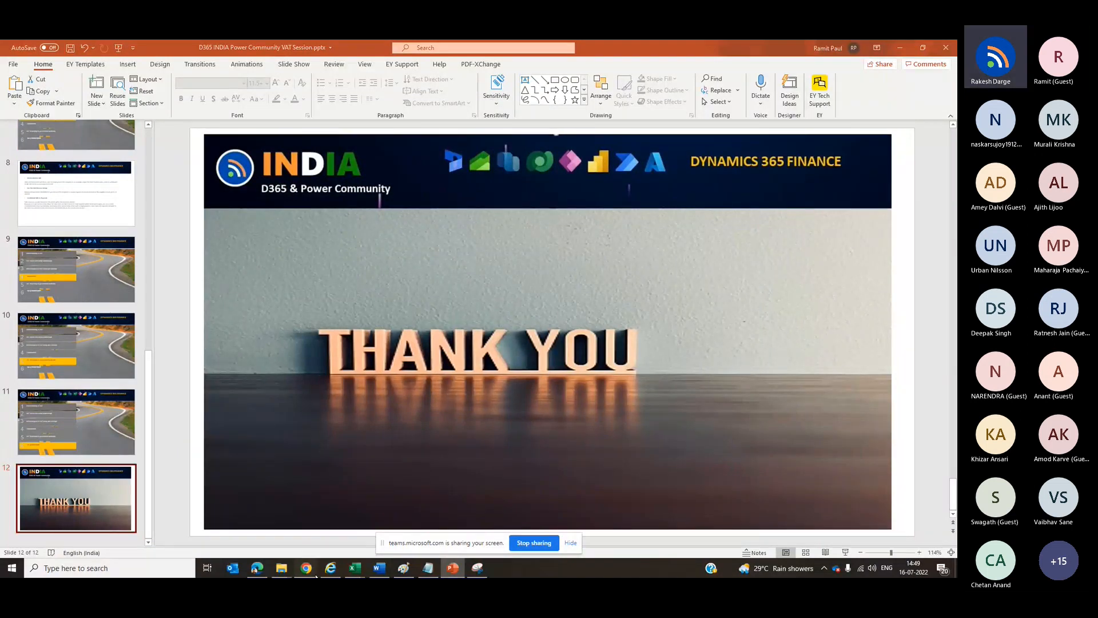
- Switch to the Microsoft Teams meeting in the browser, mute the microphone and show the participant list
{"action": "mouse_move", "coordinate": [316, 576]}
{"action": "left_click", "coordinate": [273, 550]}
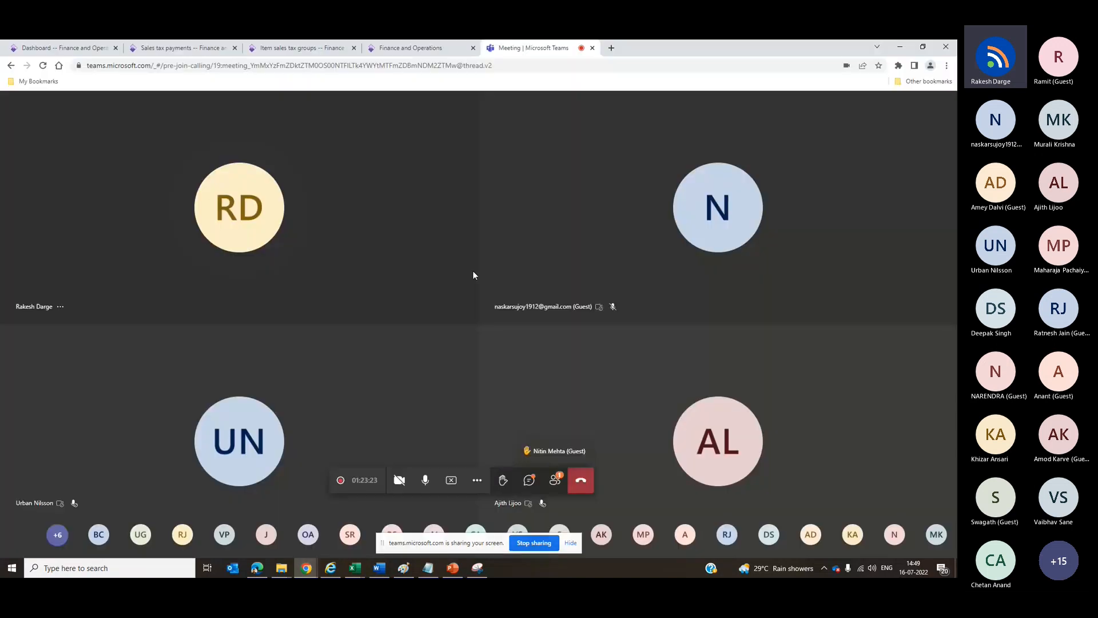
{"action": "left_click", "coordinate": [427, 481]}
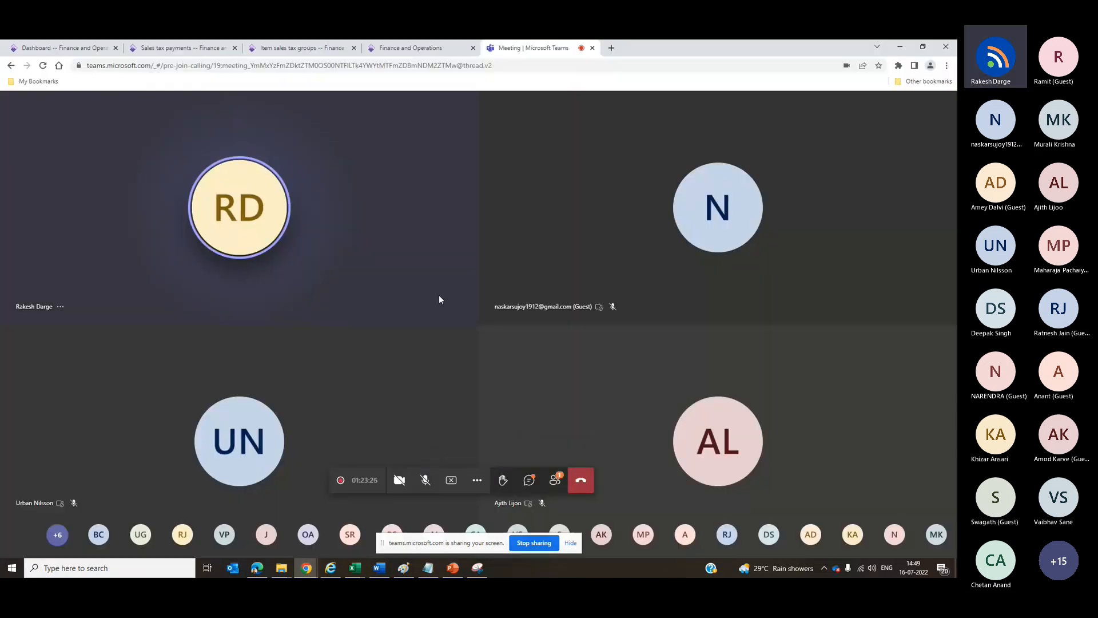
{"action": "left_click", "coordinate": [554, 480]}
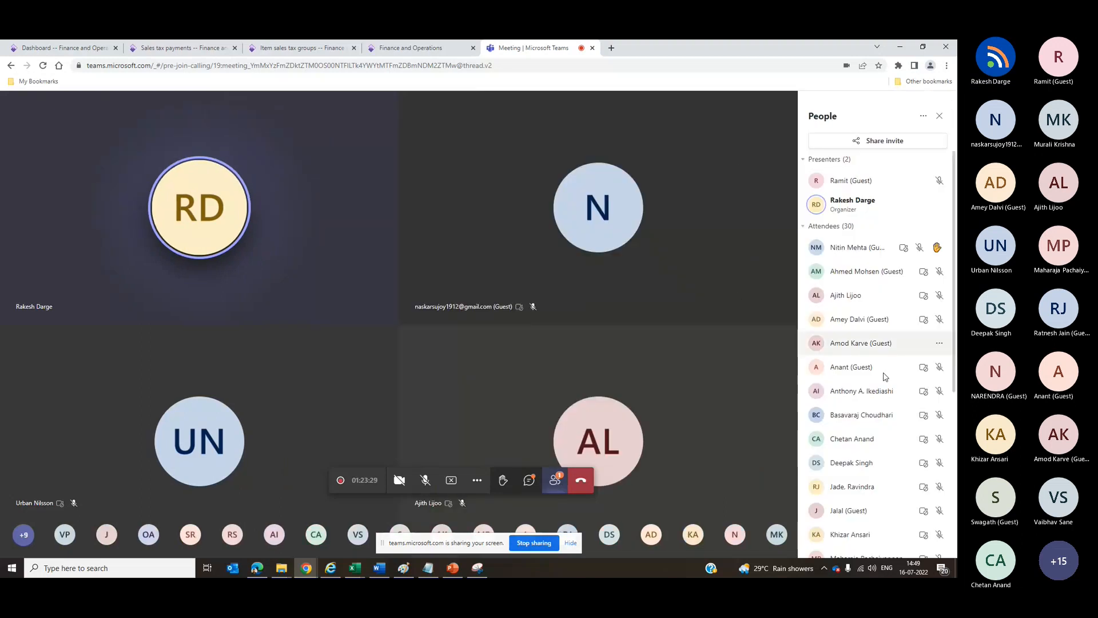
- Look through the meeting's full attendee list from start to end, then unmute the microphone to speak
{"action": "scroll", "coordinate": [915, 344], "scroll_direction": "down", "scroll_amount": 3}
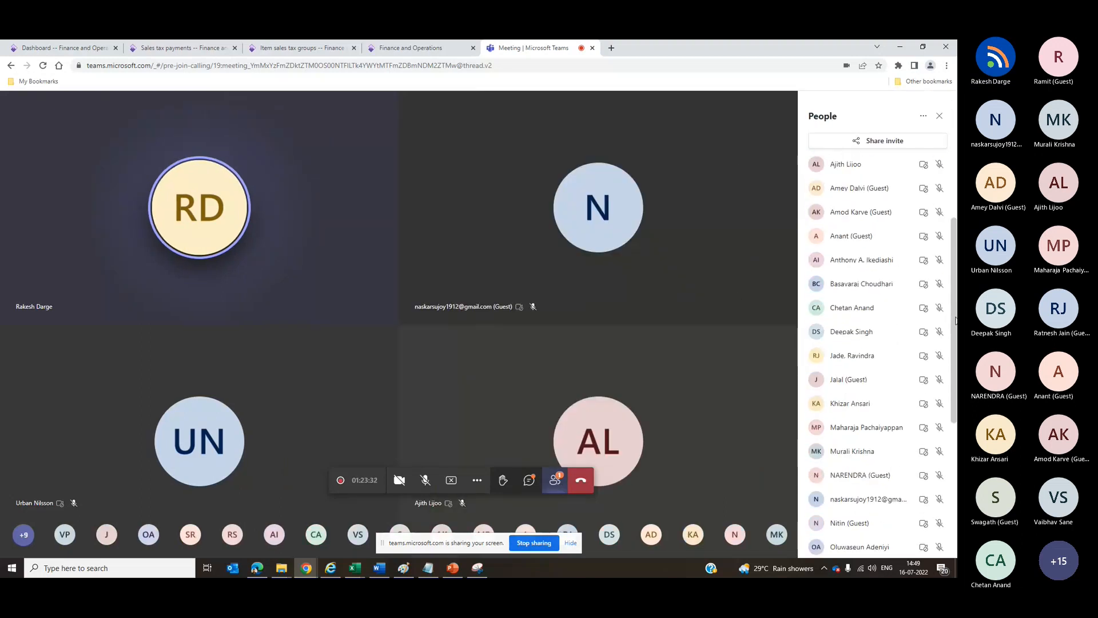
{"action": "left_click_drag", "start_coordinate": [955, 321], "coordinate": [956, 458]}
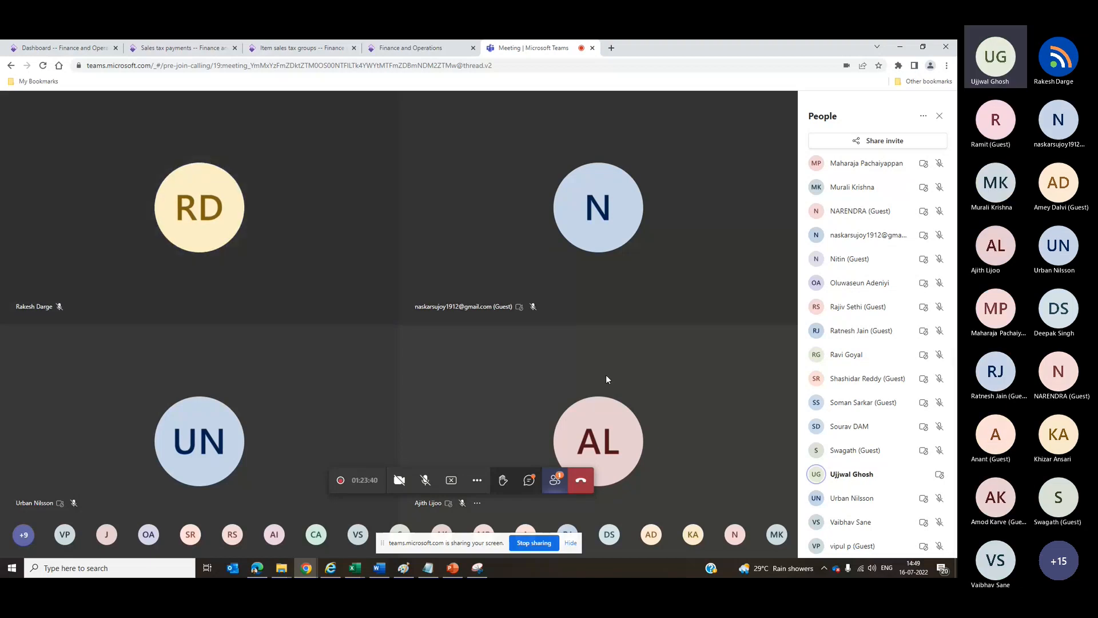
{"action": "left_click_drag", "start_coordinate": [956, 420], "coordinate": [956, 196]}
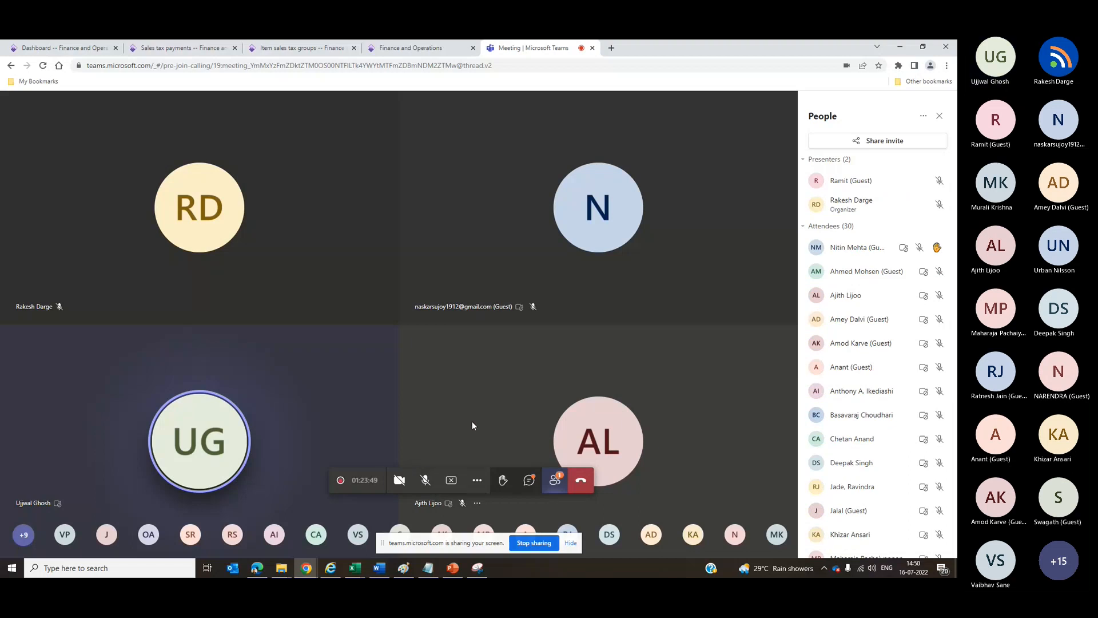
{"action": "left_click", "coordinate": [423, 483]}
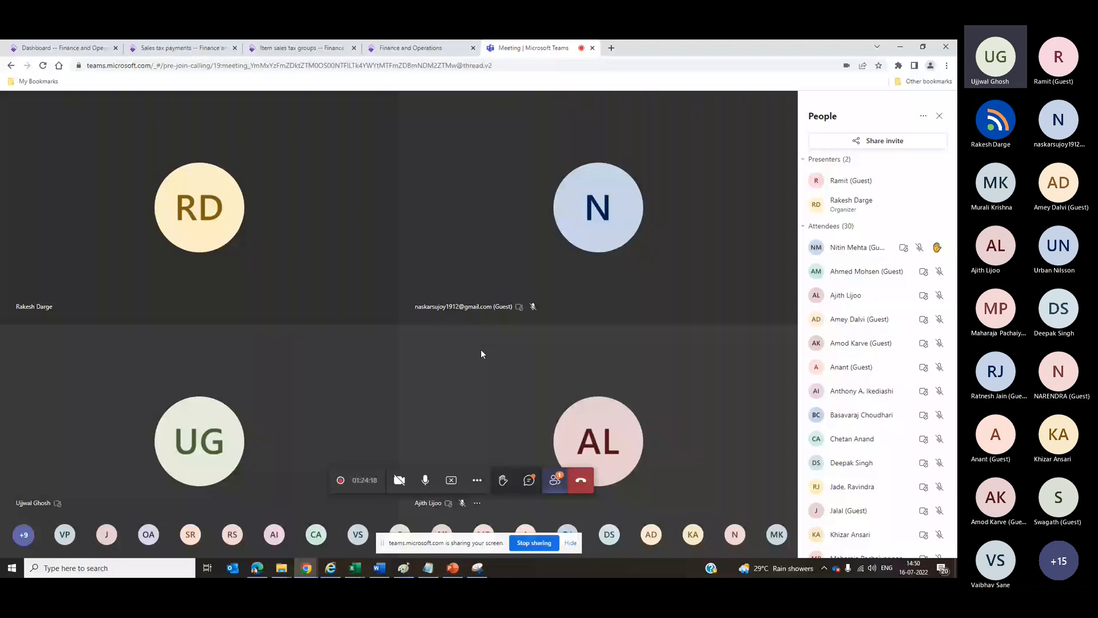
- Check the whole participant list again, return to its start and mute the microphone
{"action": "scroll", "coordinate": [953, 380], "scroll_direction": "down", "scroll_amount": 3}
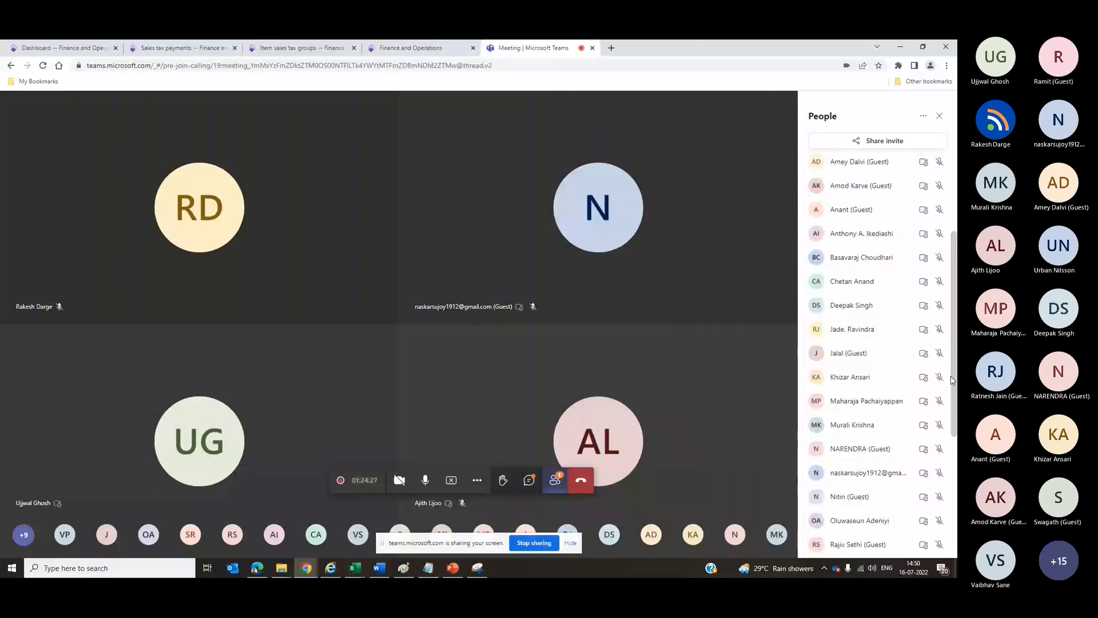
{"action": "left_click_drag", "start_coordinate": [953, 379], "coordinate": [954, 475]}
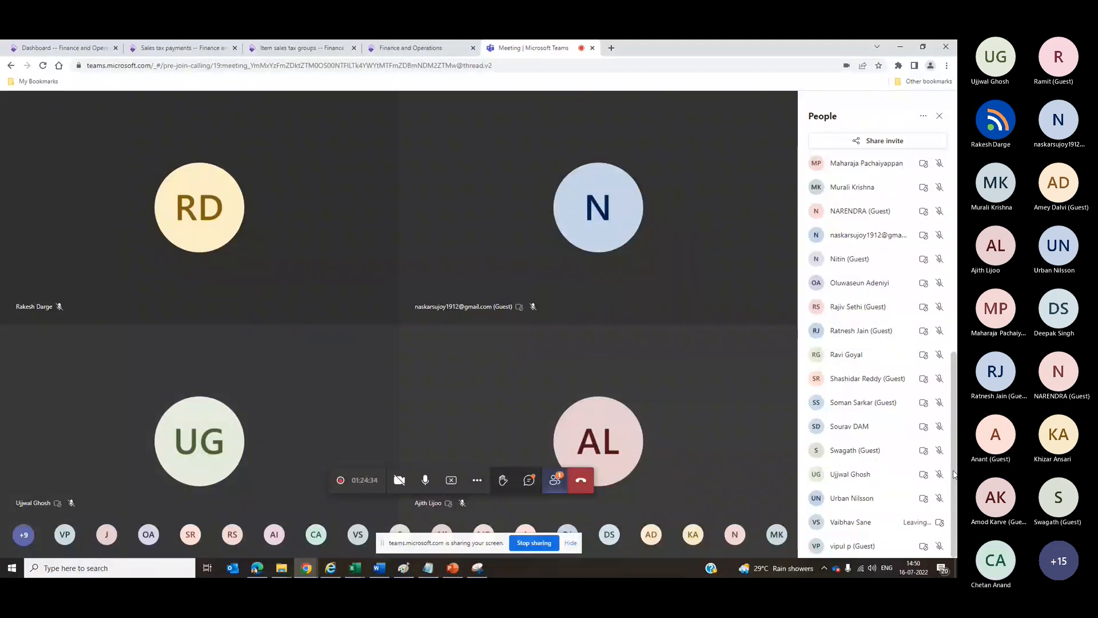
{"action": "left_click_drag", "start_coordinate": [954, 475], "coordinate": [957, 227]}
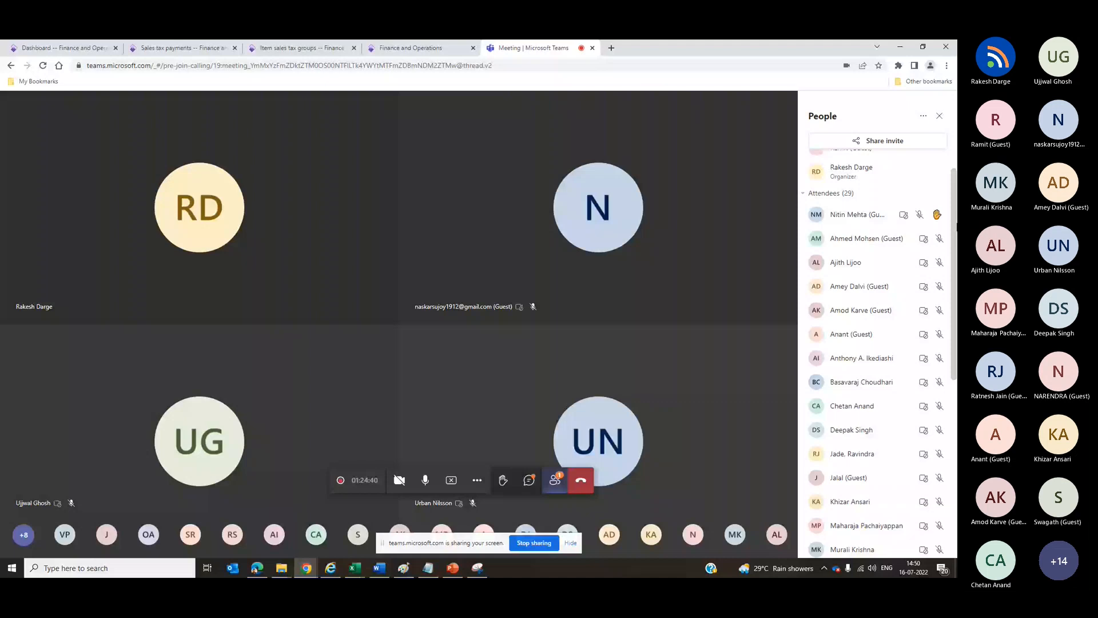
{"action": "left_click_drag", "start_coordinate": [957, 227], "coordinate": [957, 208]}
{"action": "left_click", "coordinate": [425, 480]}
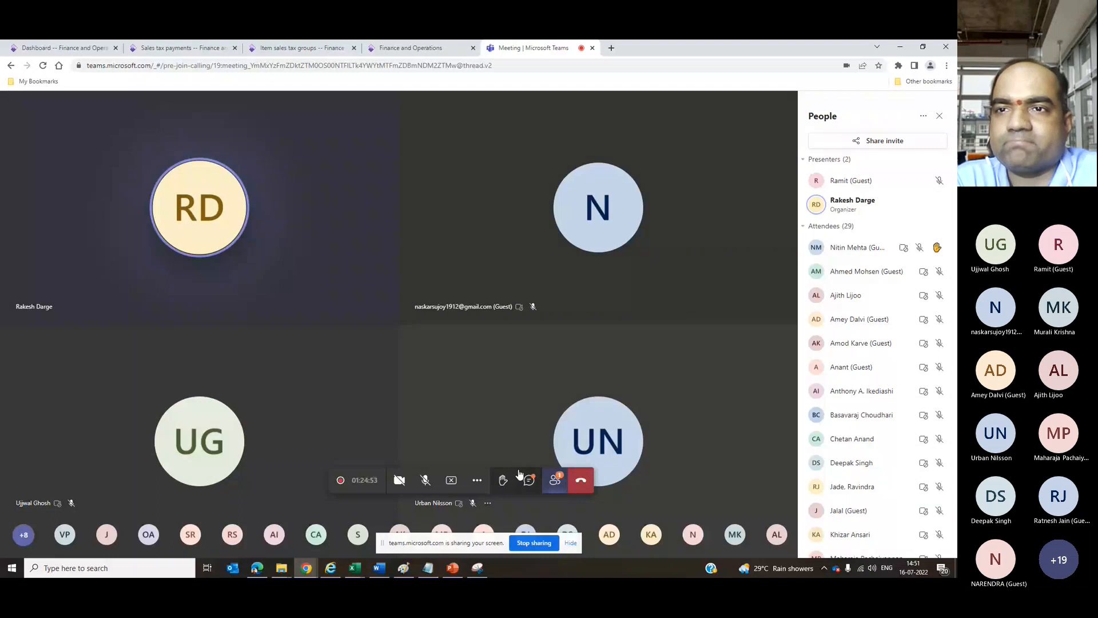
- Show the meeting chat with the attendees' questions and try to turn on the camera
{"action": "left_click", "coordinate": [528, 478]}
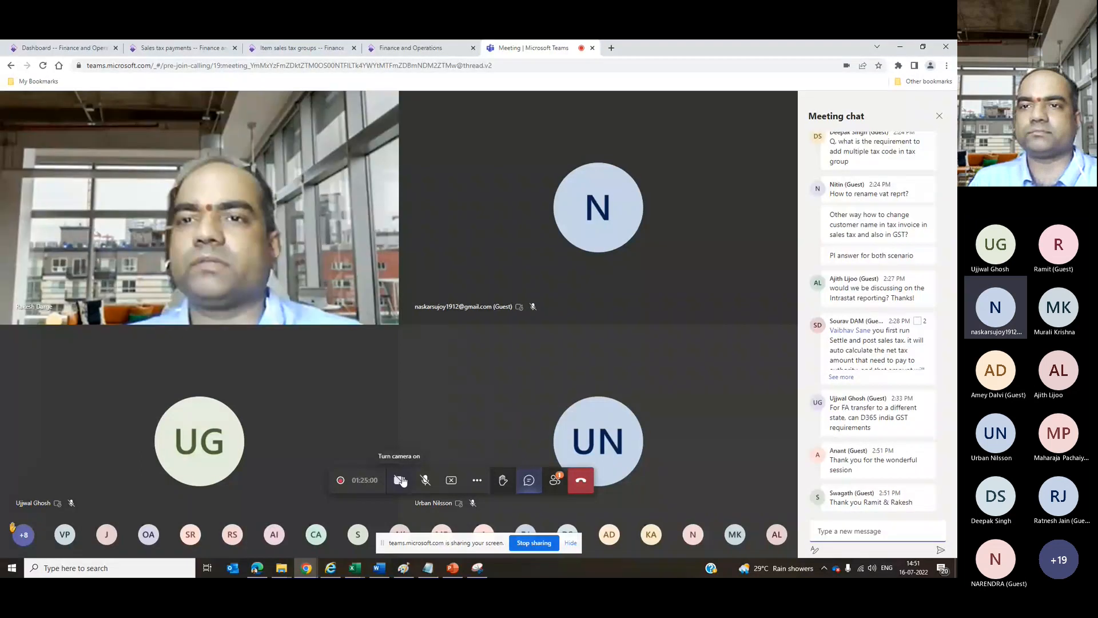
{"action": "left_click", "coordinate": [400, 480]}
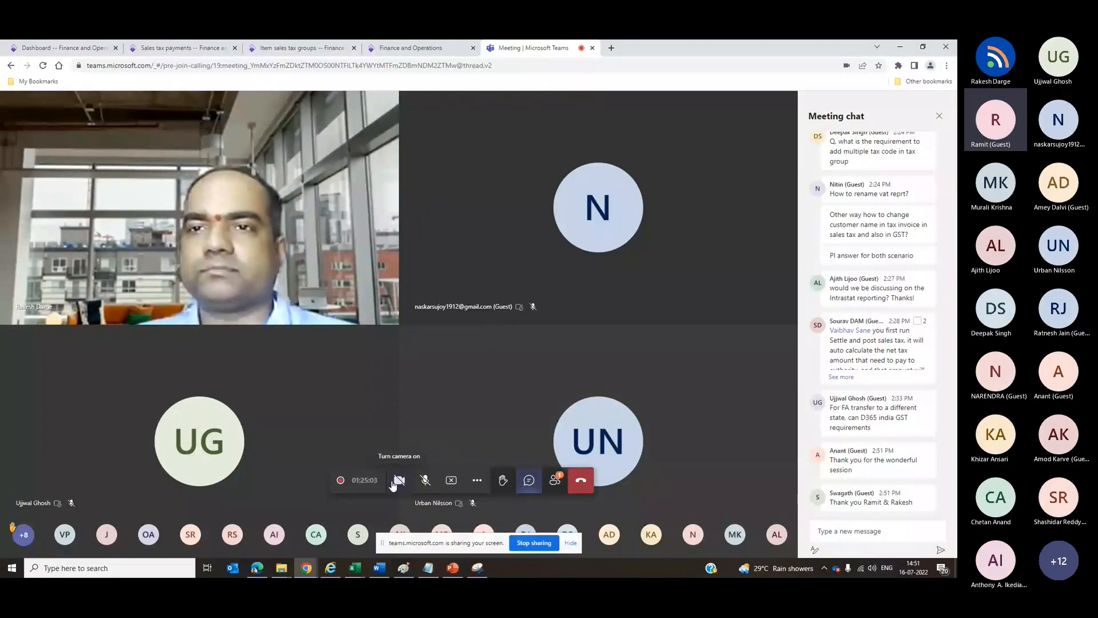